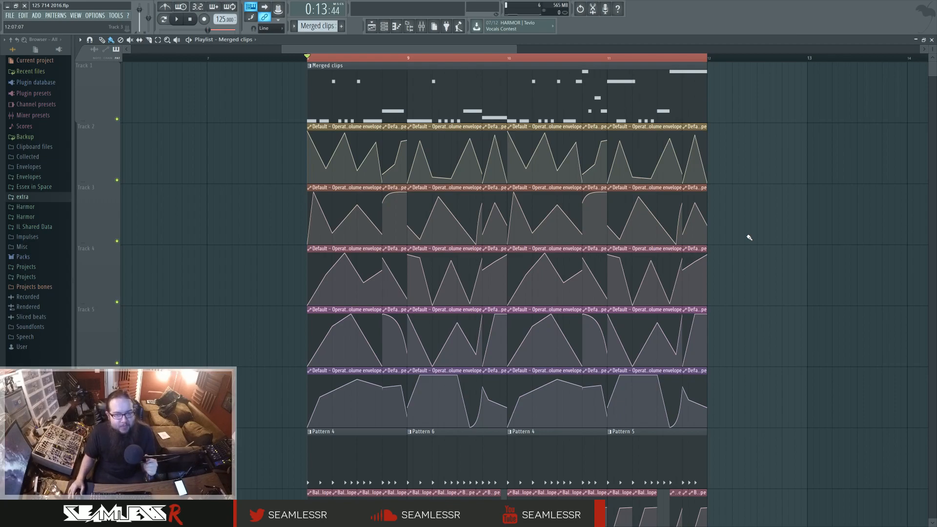
Step: Open the Merged clips pattern of the Patcher channel in the piano roll and play it back
{"action": "double_click", "coordinate": [406, 100]}
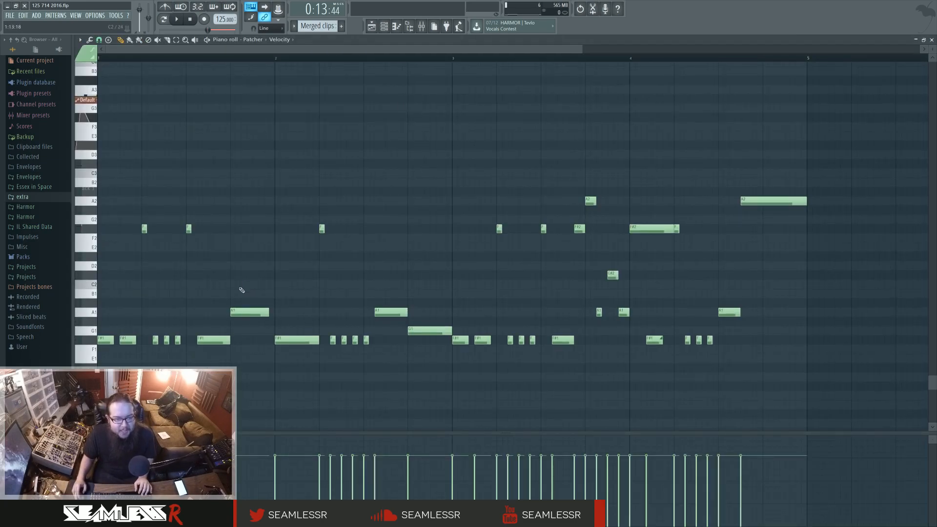
{"action": "scroll", "coordinate": [205, 297], "scroll_direction": "up", "scroll_amount": 3}
{"action": "key", "text": "space"}
{"action": "left_click_drag", "start_coordinate": [161, 309], "coordinate": [378, 301]}
{"action": "key", "text": "space"}
{"action": "key", "text": "space"}
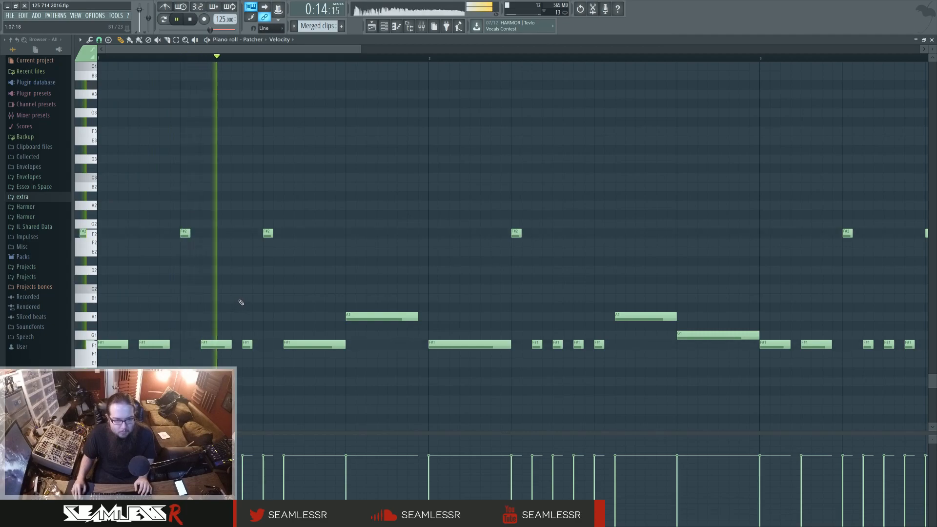
Step: Lengthen the second F#2 note of bar 1 to one step and delete the first F#2 note
{"action": "left_click_drag", "start_coordinate": [272, 234], "coordinate": [284, 239]}
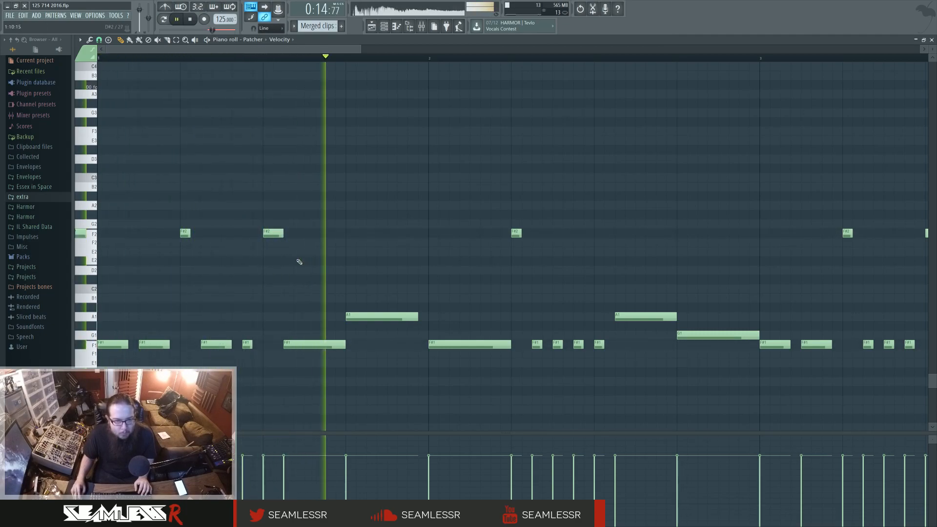
{"action": "left_click_drag", "start_coordinate": [252, 344], "coordinate": [266, 341]}
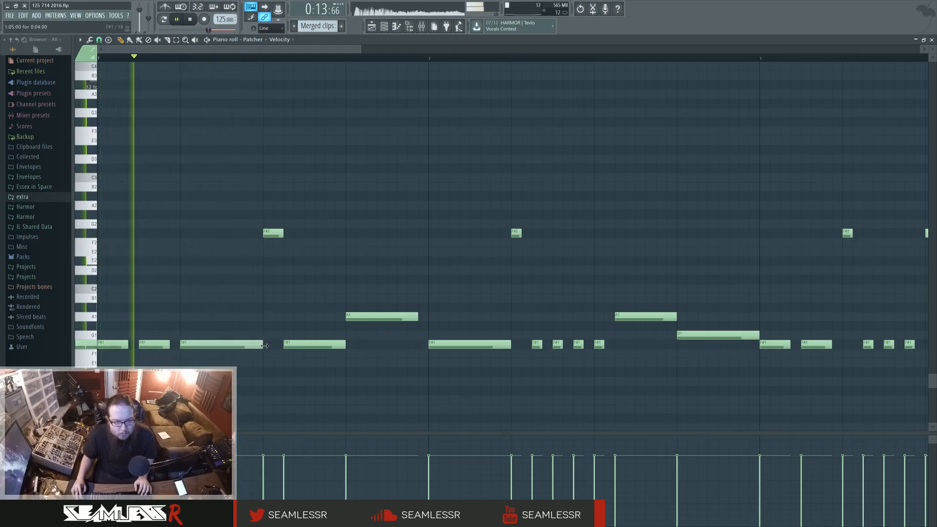
{"action": "left_click_drag", "start_coordinate": [254, 344], "coordinate": [260, 309]}
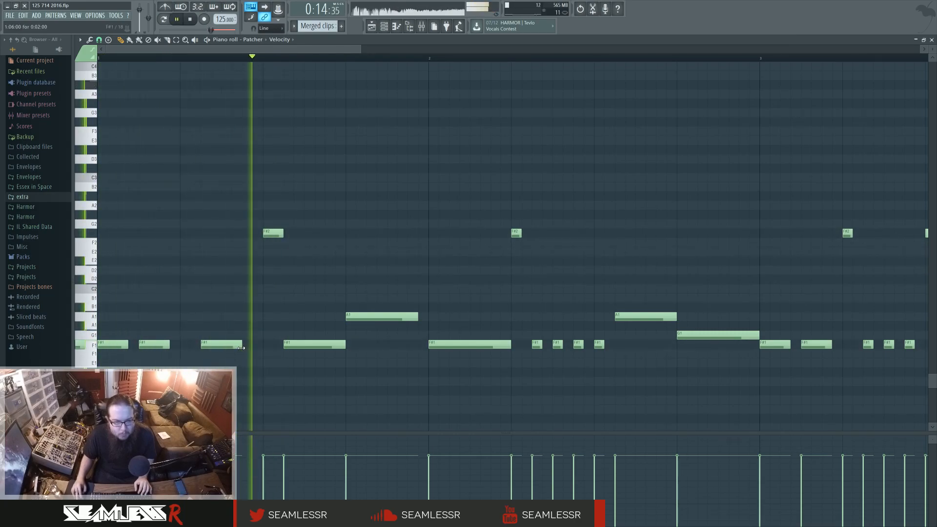
Step: Remove the short F#1 note in bar 1 and stretch the F#2 note to two steps, starting at step 8
{"action": "left_click", "coordinate": [234, 345]}
{"action": "key", "text": "space"}
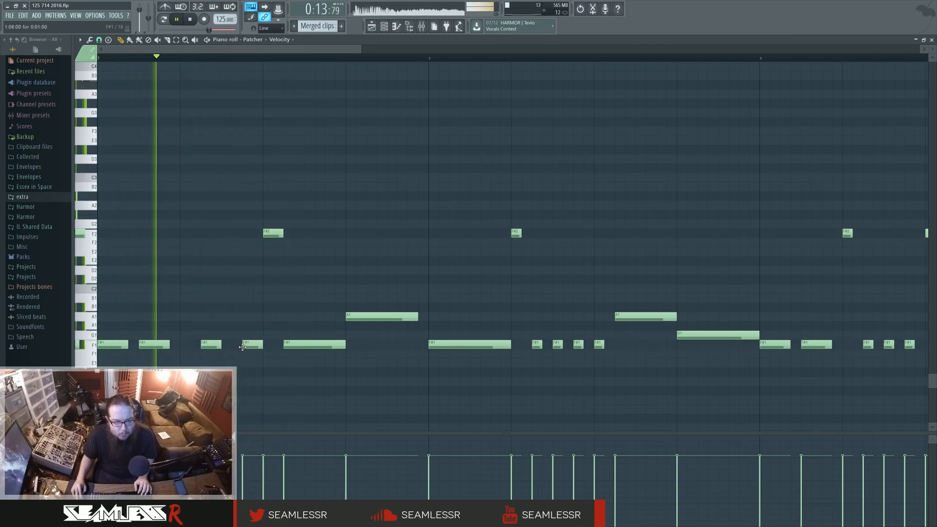
{"action": "left_click_drag", "start_coordinate": [221, 345], "coordinate": [242, 345]}
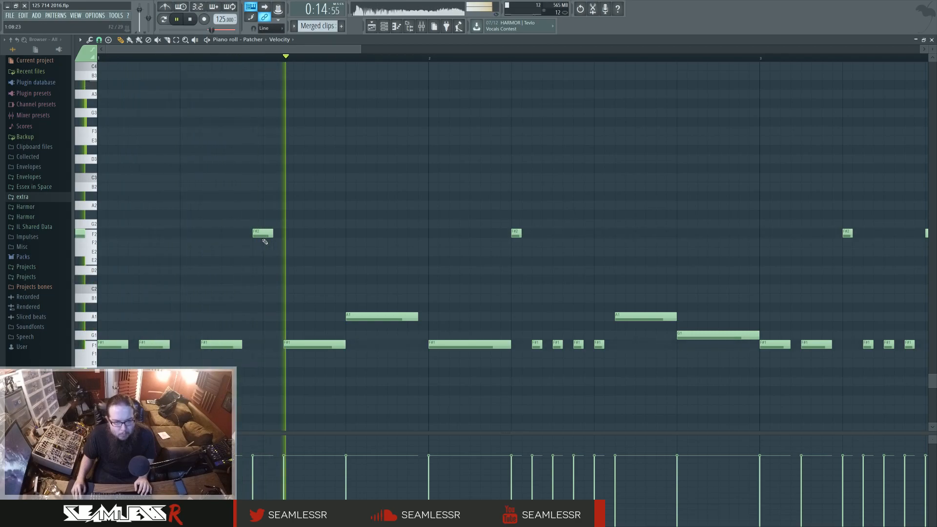
{"action": "left_click_drag", "start_coordinate": [275, 233], "coordinate": [257, 234]}
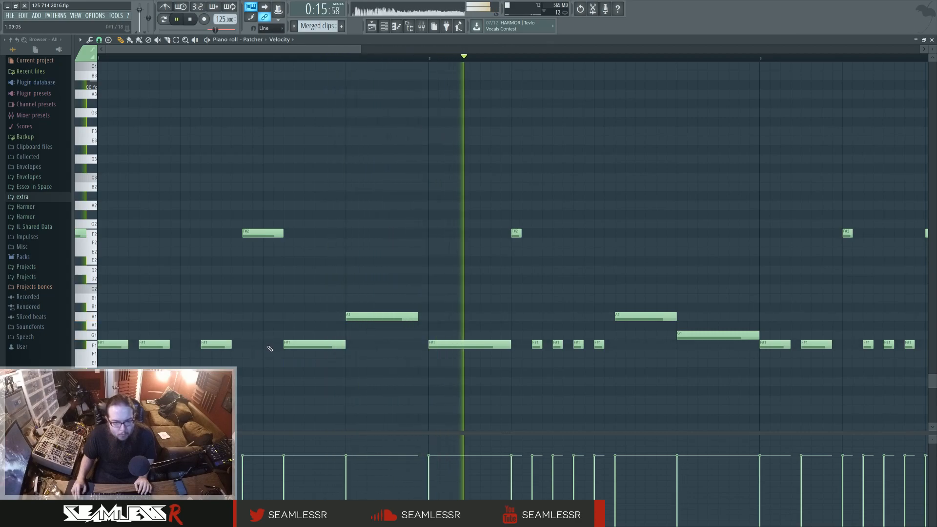
{"action": "scroll", "coordinate": [393, 258], "scroll_direction": "down", "scroll_amount": 2}
{"action": "key", "text": "space"}
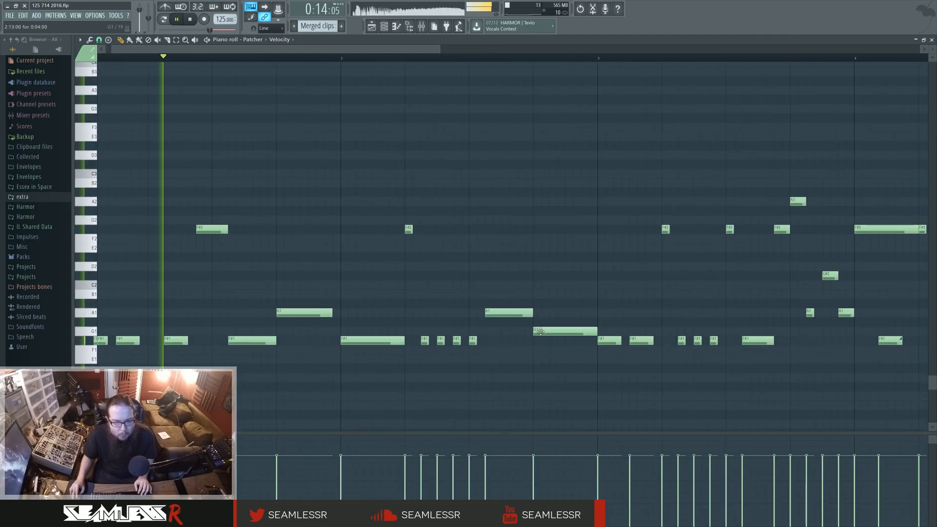
Step: Raise the long G1 note at the end of bar 2 to A1
{"action": "left_click_drag", "start_coordinate": [540, 331], "coordinate": [539, 312]}
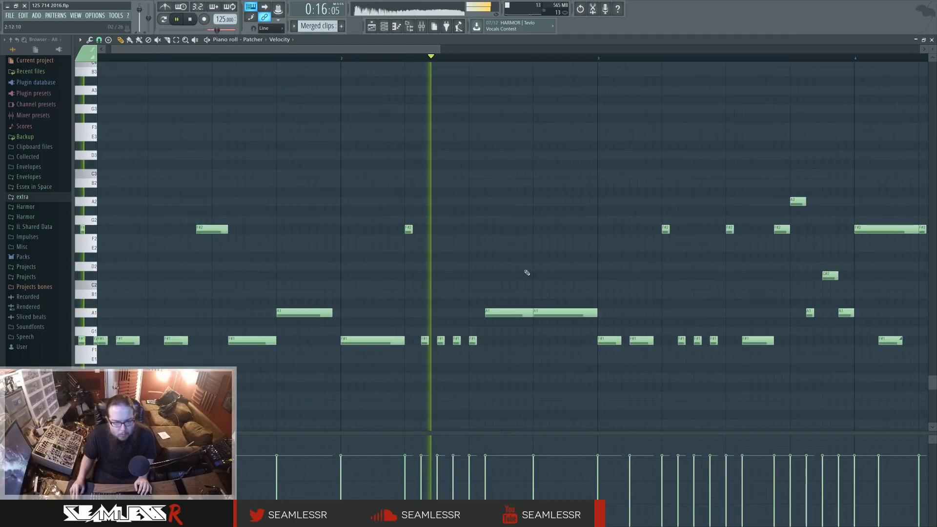
{"action": "left_click_drag", "start_coordinate": [529, 274], "coordinate": [297, 264]}
{"action": "left_click_drag", "start_coordinate": [364, 264], "coordinate": [281, 265]}
Step: In bar 3, lengthen the first short F#1 note over the deleted second one and lengthen the second F#2 note to one step
{"action": "left_click", "coordinate": [296, 57]}
{"action": "key", "text": "space"}
{"action": "key", "text": "space"}
{"action": "right_click", "coordinate": [394, 339]}
{"action": "key", "text": "space"}
{"action": "key", "text": "space"}
{"action": "left_click_drag", "start_coordinate": [381, 339], "coordinate": [399, 340]}
{"action": "key", "text": "space"}
{"action": "key", "text": "space"}
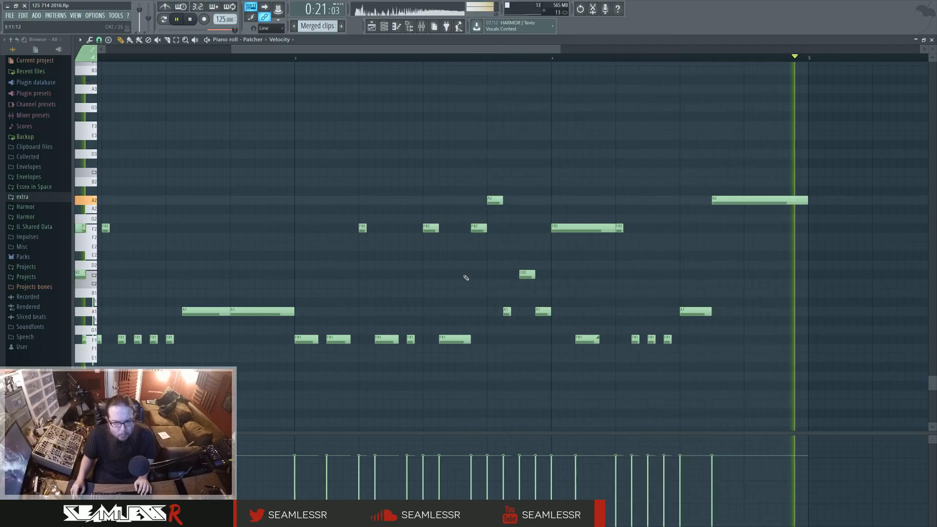
Step: Lower the long A1 note at the end of bar 1 to F#1 while playing the pattern from the start
{"action": "left_click_drag", "start_coordinate": [466, 276], "coordinate": [535, 275]}
{"action": "scroll", "coordinate": [536, 275], "scroll_direction": "down", "scroll_amount": 3}
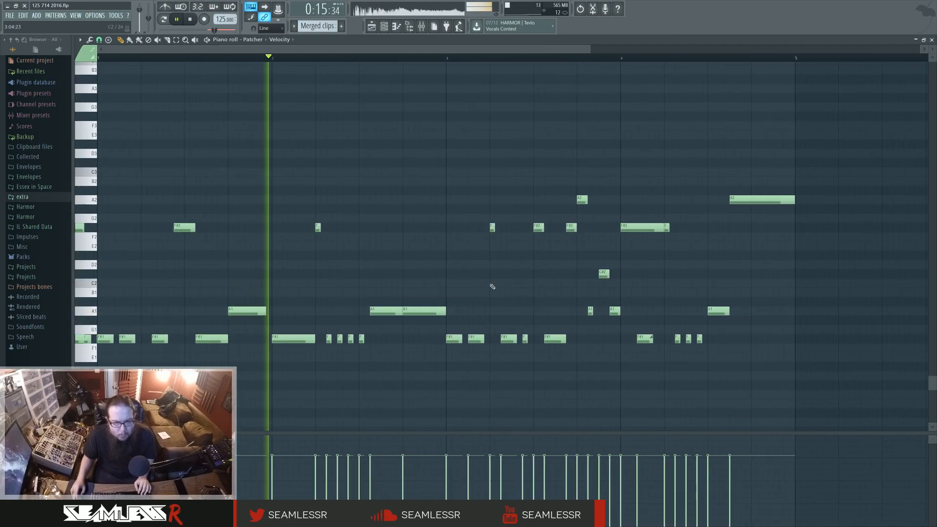
{"action": "key", "text": "space"}
{"action": "key", "text": "space"}
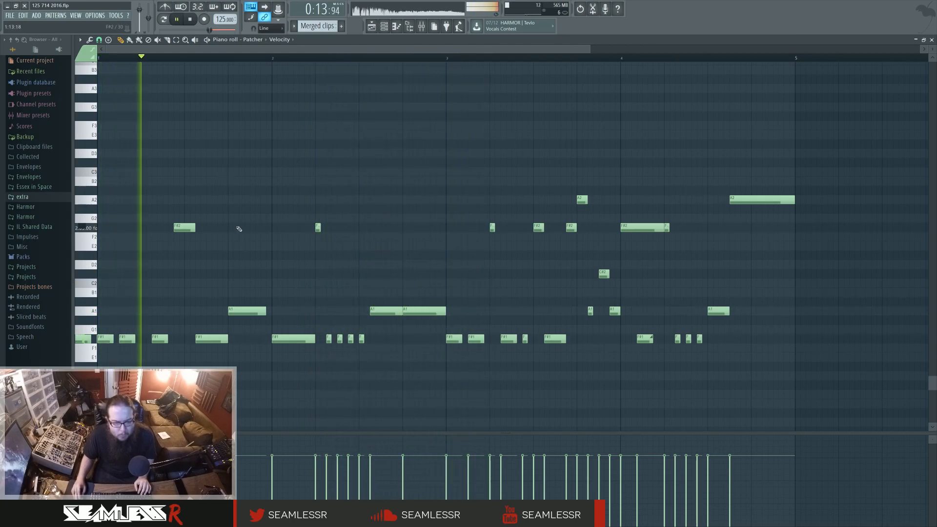
{"action": "left_click_drag", "start_coordinate": [243, 310], "coordinate": [246, 358]}
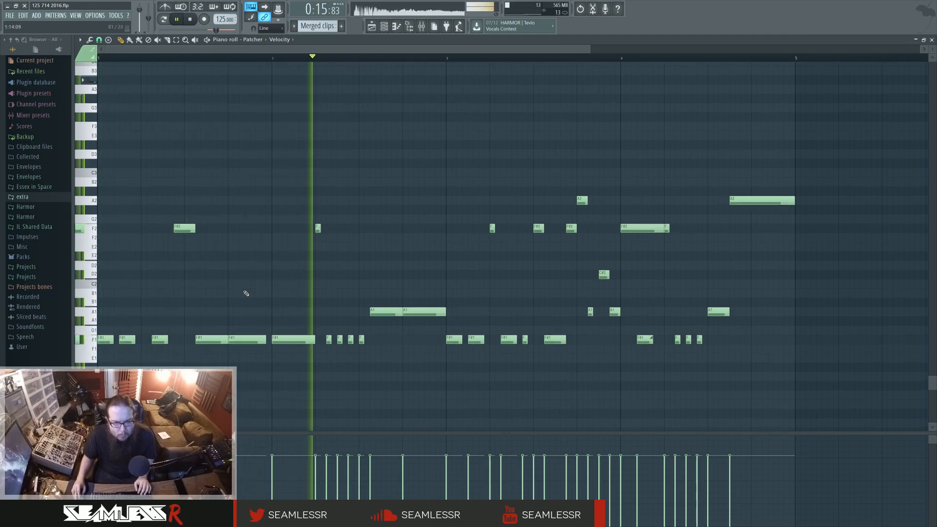
Step: In bar 2, delete the second short F#1 note and lengthen the first one to reach the third
{"action": "scroll", "coordinate": [301, 316], "scroll_direction": "up", "scroll_amount": 2}
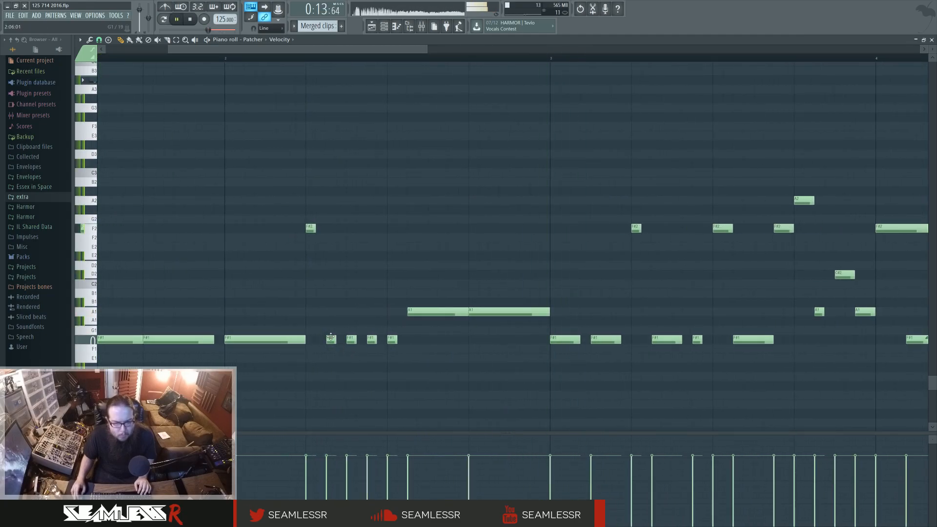
{"action": "scroll", "coordinate": [340, 347], "scroll_direction": "down", "scroll_amount": 3}
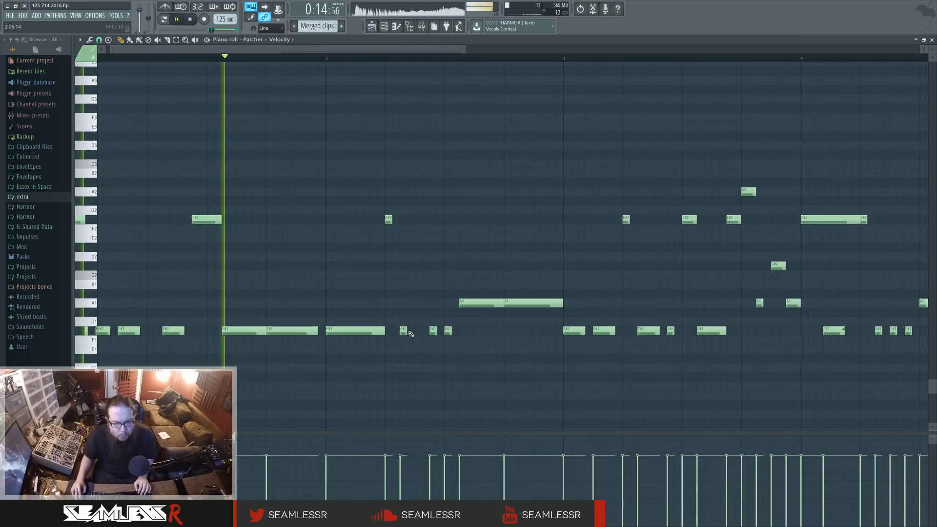
{"action": "left_click_drag", "start_coordinate": [407, 331], "coordinate": [435, 332]}
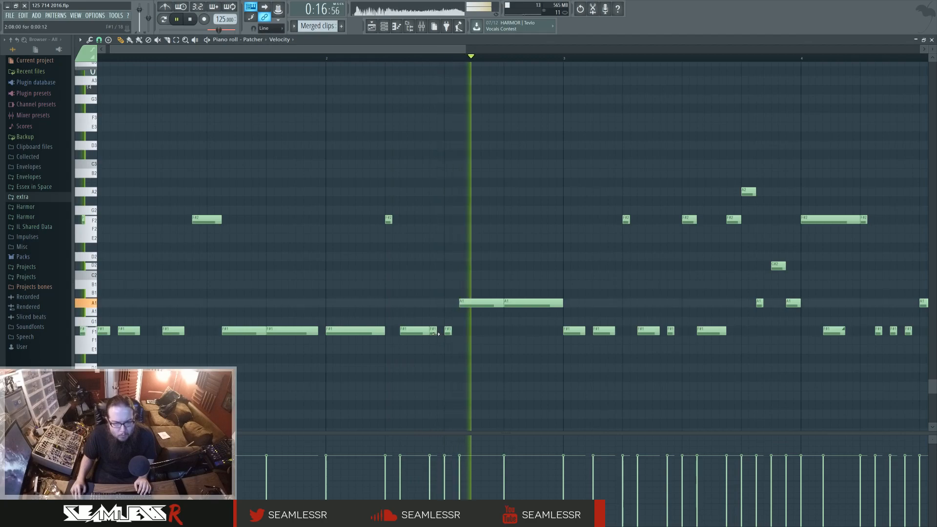
Step: Shorten the last A1 note of bar 2, add another A1 note after it, and replay from bar 2
{"action": "left_click_drag", "start_coordinate": [561, 302], "coordinate": [526, 303]}
{"action": "left_click", "coordinate": [537, 302]}
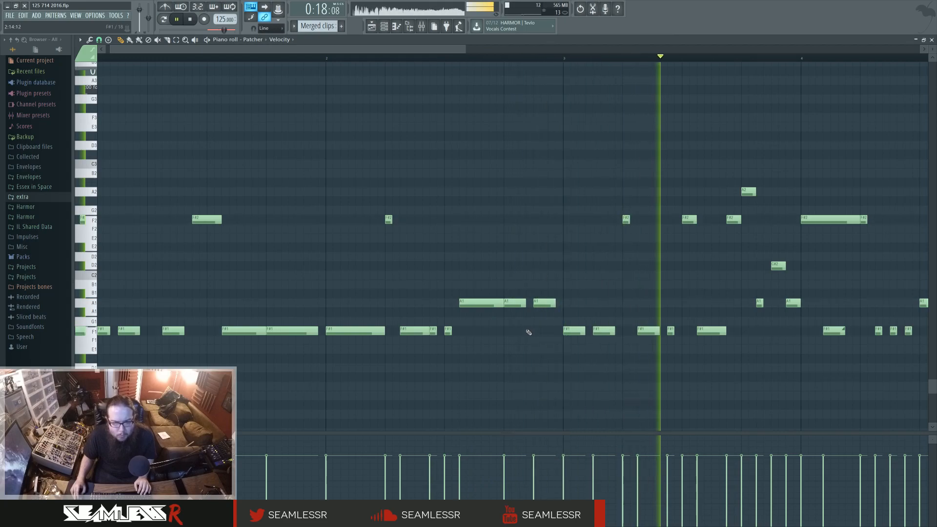
{"action": "left_click", "coordinate": [396, 58]}
Step: In the middle of bar 3, replace the one-step F#2 and long F#1 with a single F#1, and start the last F#2 one step earlier
{"action": "left_click_drag", "start_coordinate": [508, 267], "coordinate": [420, 278]}
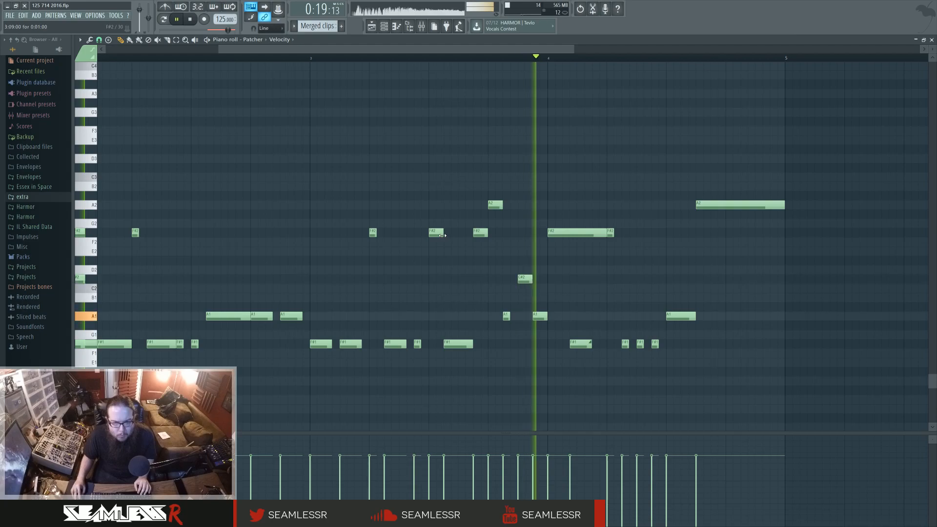
{"action": "right_click", "coordinate": [461, 345]}
{"action": "key", "text": "space"}
{"action": "key", "text": "space"}
{"action": "left_click_drag", "start_coordinate": [449, 237], "coordinate": [443, 344]}
{"action": "key", "text": "space"}
{"action": "key", "text": "space"}
{"action": "key", "text": "space"}
{"action": "key", "text": "space"}
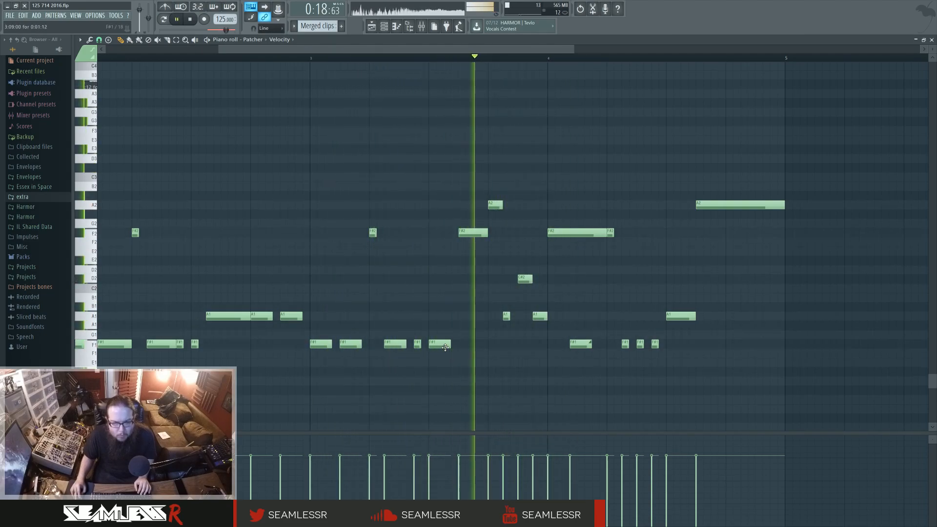
Step: Raise the C#2 note near the end of bar 3 to A2
{"action": "mouse_move", "coordinate": [539, 315]}
{"action": "left_mouse_down"}
{"action": "mouse_move", "coordinate": [538, 205]}
{"action": "mouse_move", "coordinate": [524, 205]}
{"action": "mouse_move", "coordinate": [539, 316]}
{"action": "left_mouse_up"}
{"action": "key", "text": "space"}
{"action": "key", "text": "space"}
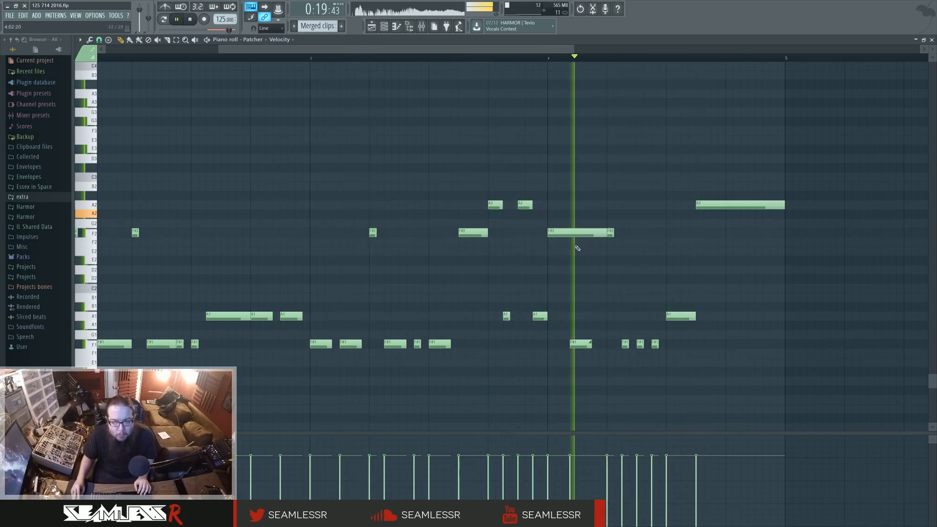
Step: Shorten the first F#1 note of bar 4 and move it to the start of the bar
{"action": "left_click_drag", "start_coordinate": [584, 344], "coordinate": [561, 346]}
{"action": "key", "text": "space"}
{"action": "key", "text": "space"}
{"action": "key", "text": "space"}
Step: Raise the long F#2 note at the start of bar 4 to G#3 and shift the short F#1 note one step later
{"action": "left_click_drag", "start_coordinate": [556, 233], "coordinate": [556, 210]}
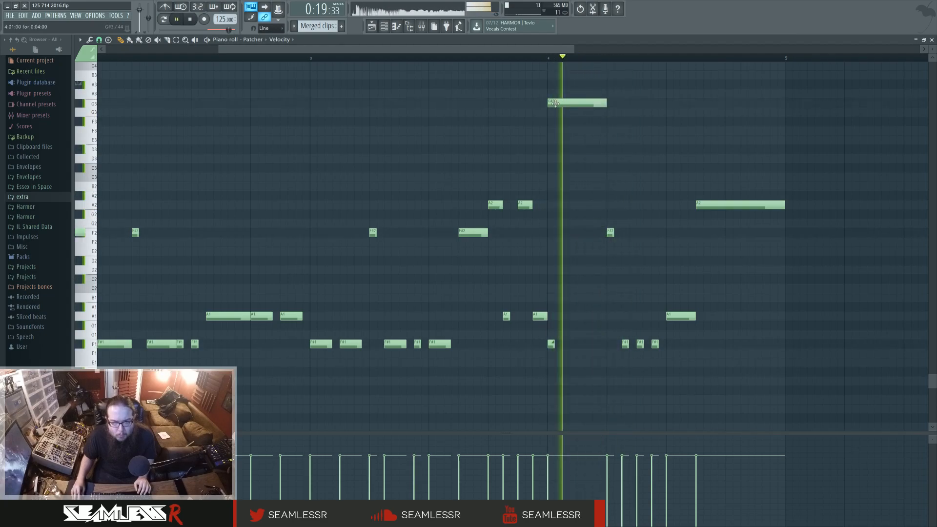
{"action": "key", "text": "space"}
{"action": "left_click_drag", "start_coordinate": [554, 343], "coordinate": [564, 346]}
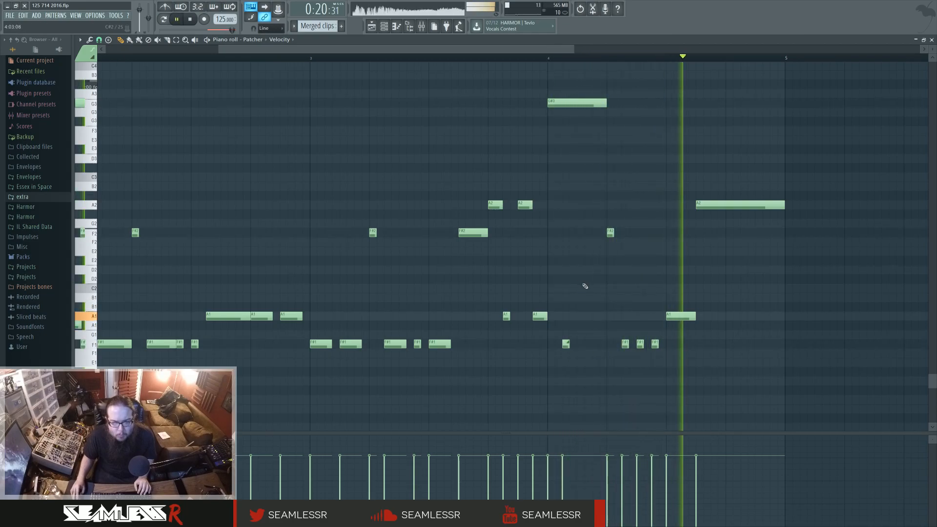
{"action": "left_click_drag", "start_coordinate": [566, 325], "coordinate": [566, 345]}
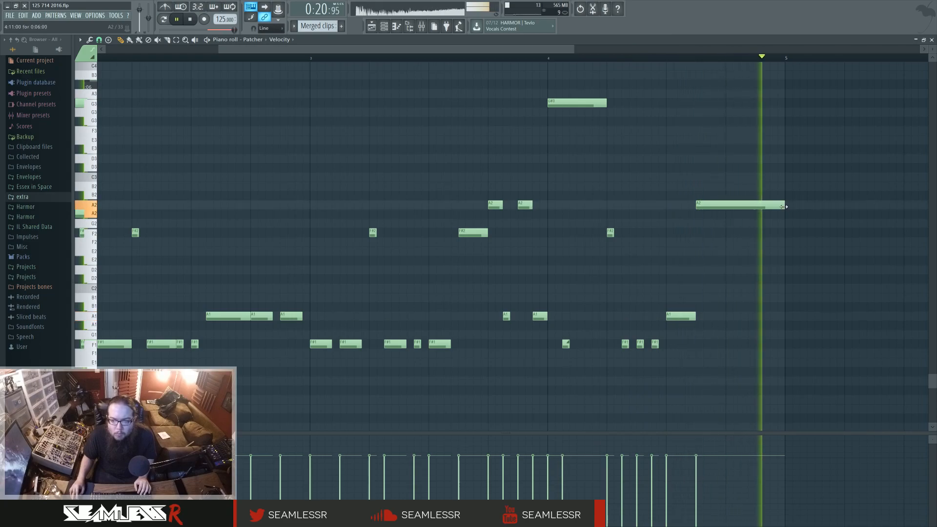
Step: Shorten the last A2 note of bar 4, add an A1 note after it, and play the edited pattern through
{"action": "left_click_drag", "start_coordinate": [784, 206], "coordinate": [766, 94]}
{"action": "left_click", "coordinate": [758, 206]}
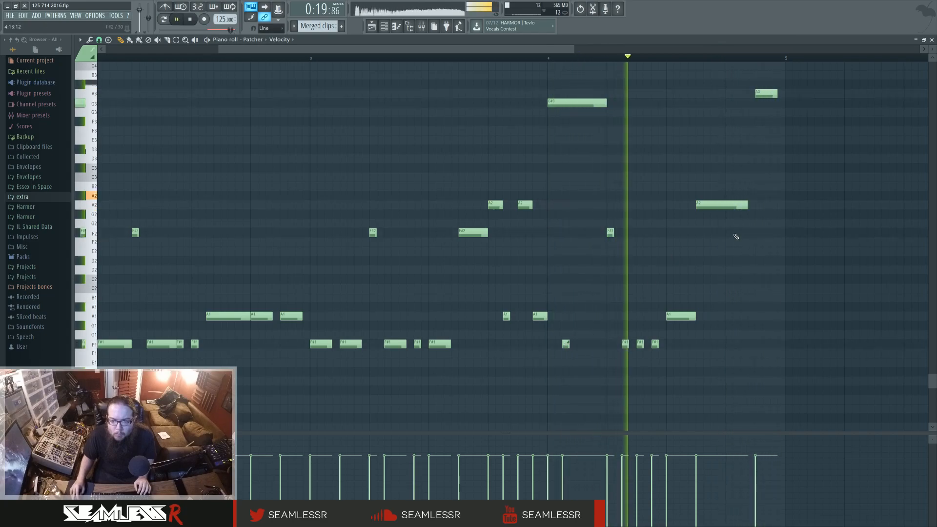
{"action": "left_click", "coordinate": [759, 204]}
{"action": "left_click_drag", "start_coordinate": [776, 207], "coordinate": [760, 316]}
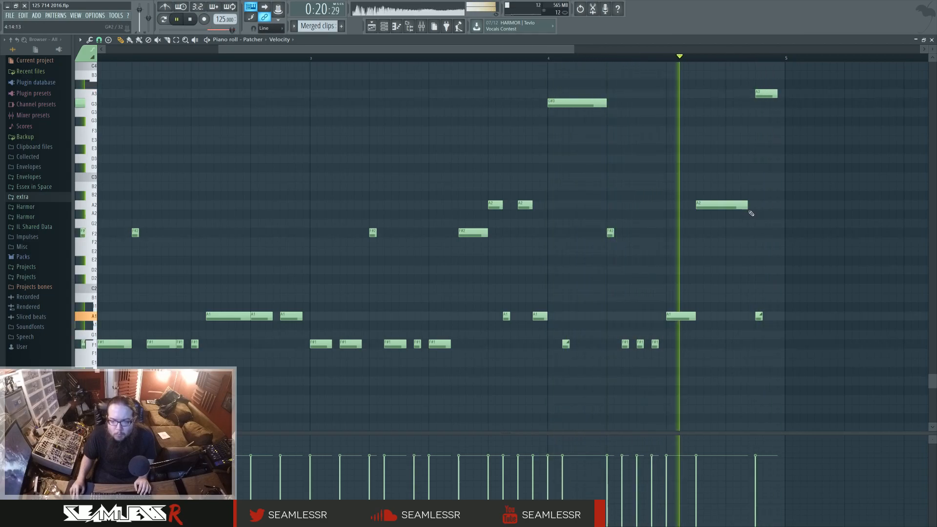
{"action": "right_click", "coordinate": [759, 316]}
{"action": "left_click_drag", "start_coordinate": [762, 315], "coordinate": [762, 320]}
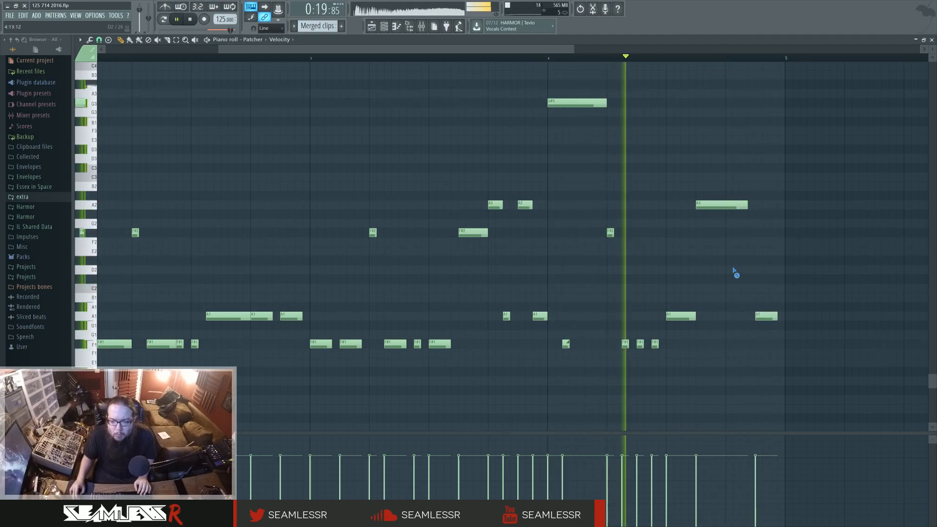
{"action": "scroll", "coordinate": [534, 280], "scroll_direction": "down", "scroll_amount": 3}
{"action": "scroll", "coordinate": [474, 234], "scroll_direction": "down", "scroll_amount": 1}
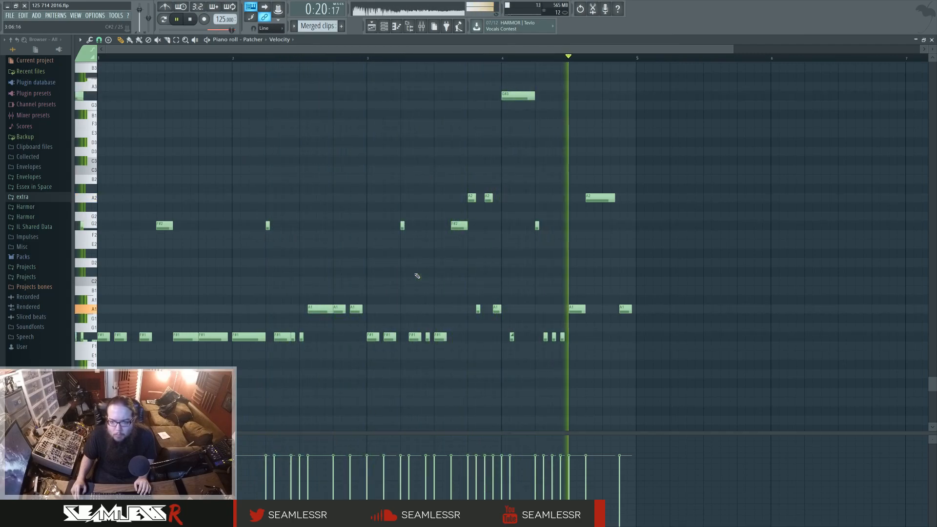
{"action": "key", "text": "space"}
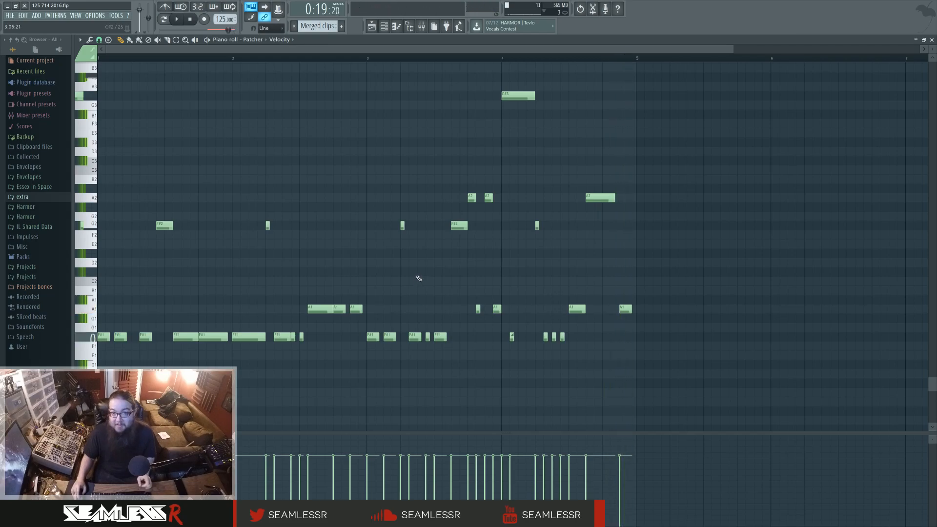
Step: Return to the playlist and open the Patcher channel from the channel rack to examine its plugin map
{"action": "left_click", "coordinate": [372, 26]}
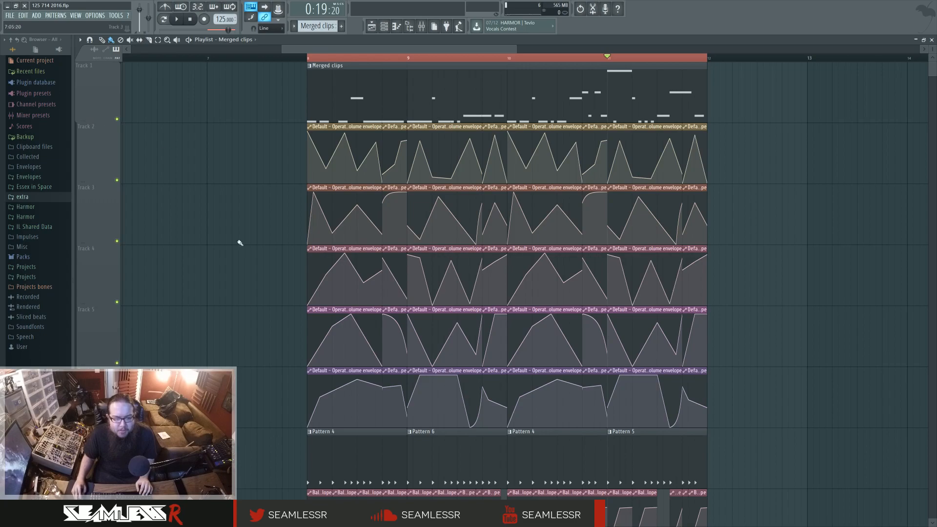
{"action": "left_click", "coordinate": [384, 26]}
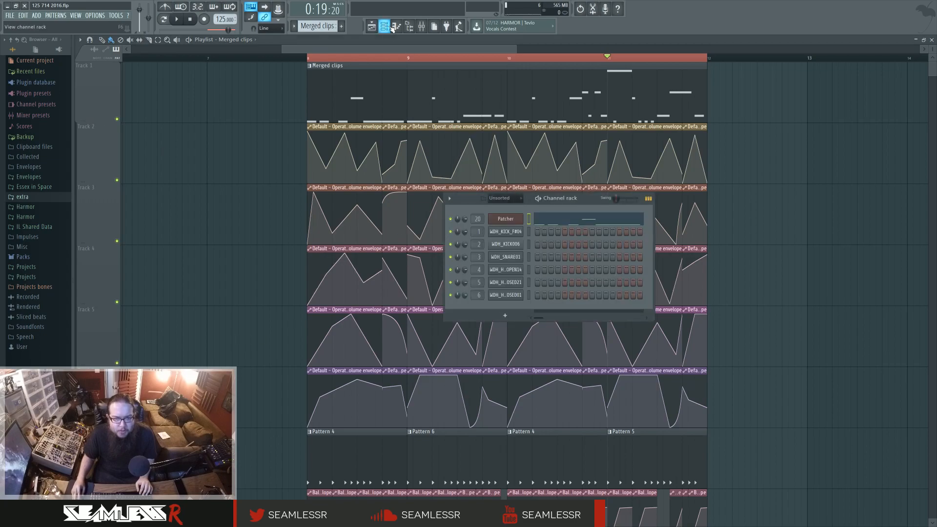
{"action": "left_click", "coordinate": [509, 219]}
{"action": "left_click_drag", "start_coordinate": [432, 140], "coordinate": [490, 210]}
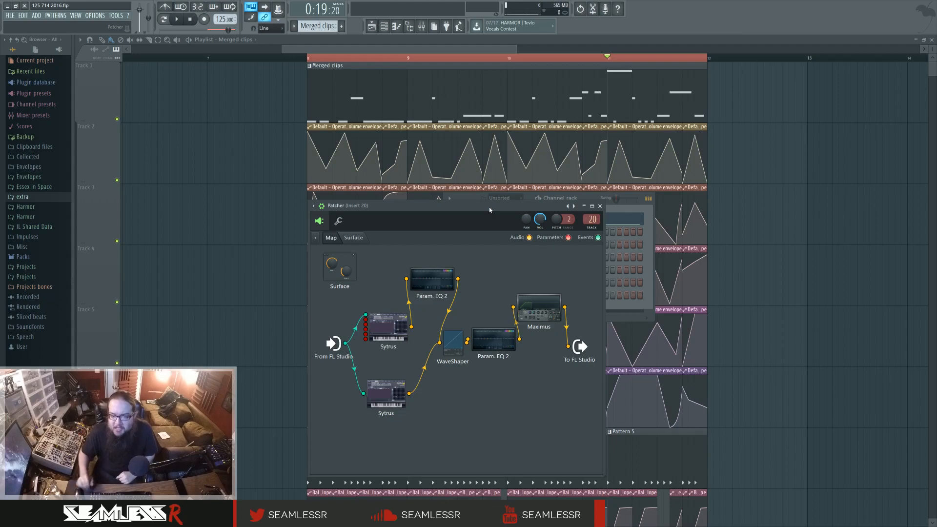
Step: Delete the Patcher channel from the channel rack
{"action": "left_click", "coordinate": [588, 199]}
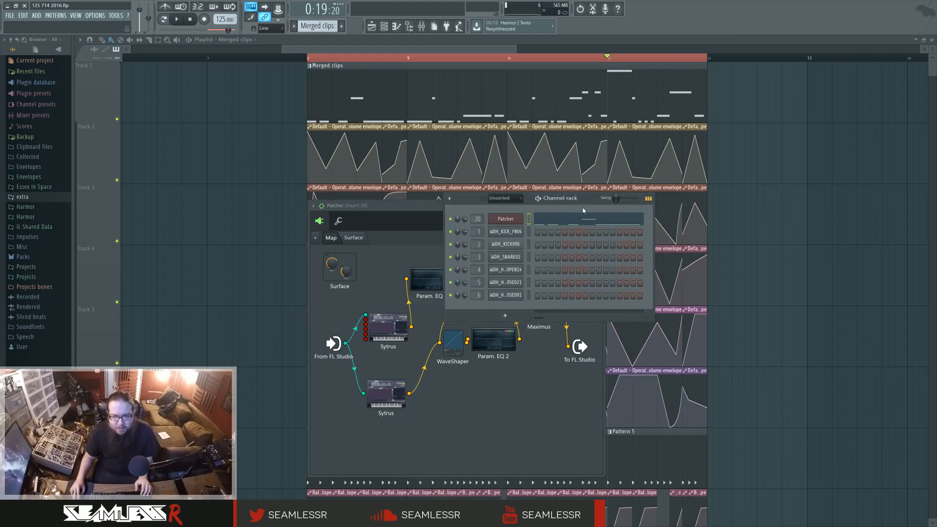
{"action": "right_click", "coordinate": [512, 224]}
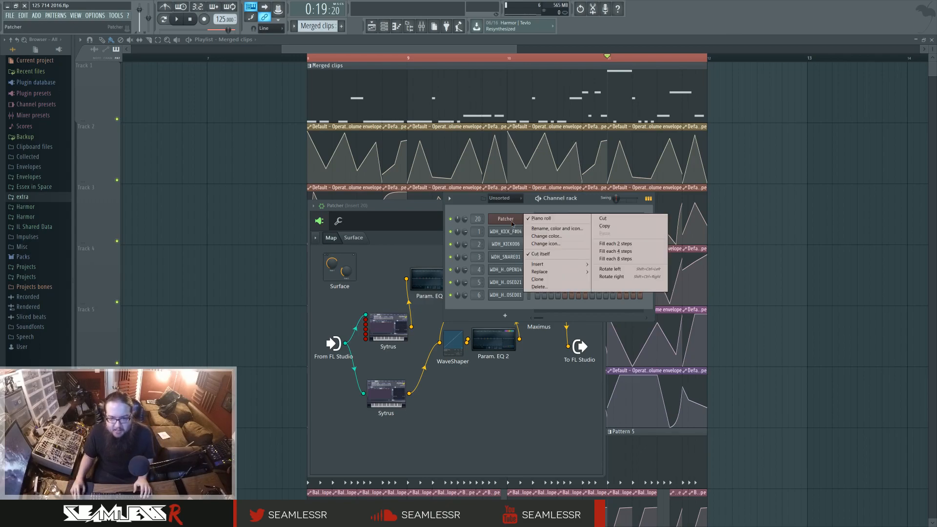
{"action": "left_click", "coordinate": [552, 287]}
{"action": "left_click", "coordinate": [540, 286]}
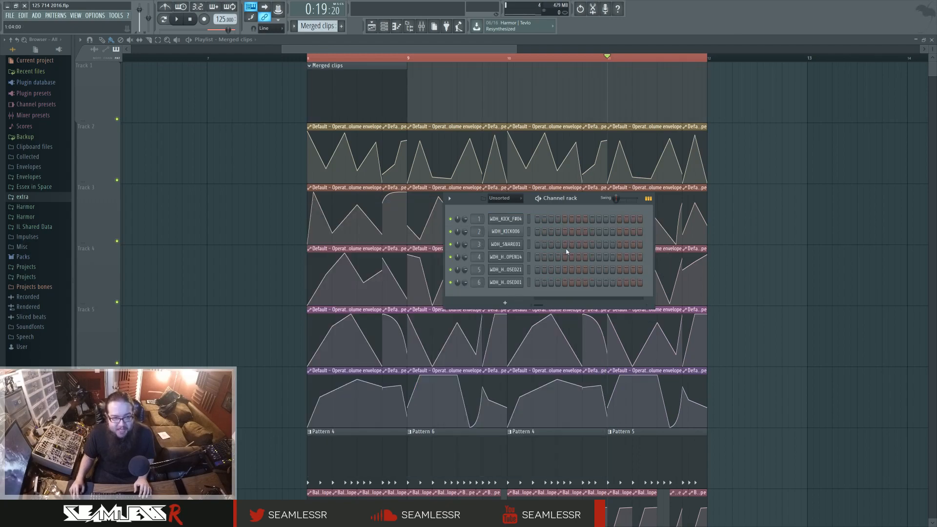
Step: Open the most recent project backup, saved at 23h59, from the Backup folder in the browser
{"action": "left_click", "coordinate": [45, 72]}
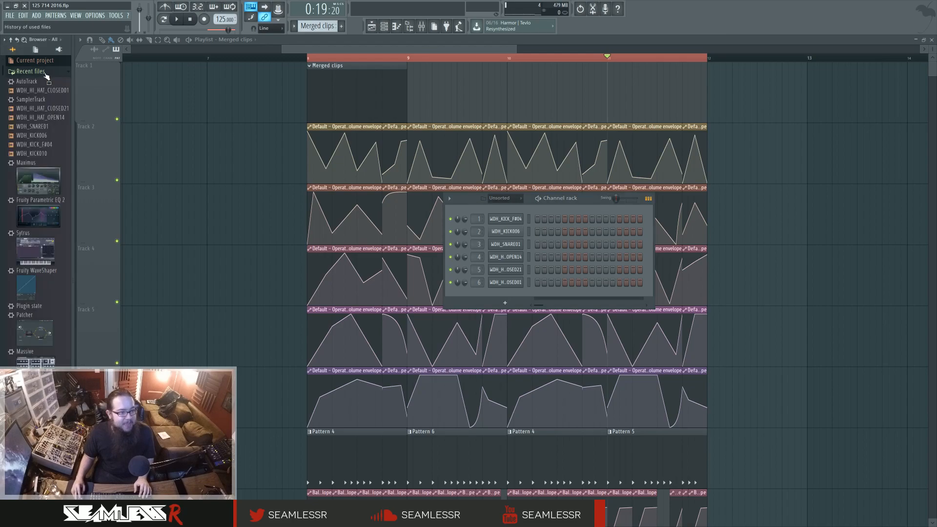
{"action": "left_click", "coordinate": [48, 73]}
{"action": "left_click", "coordinate": [48, 145]}
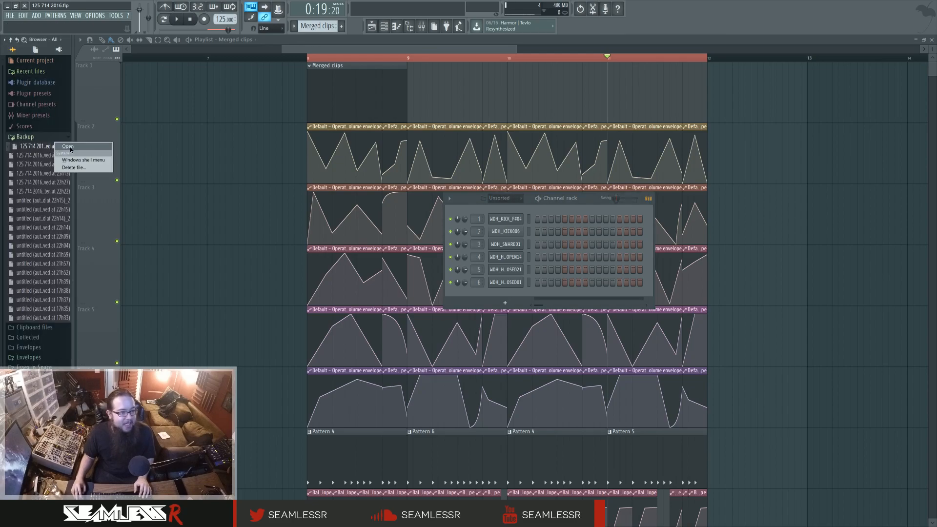
{"action": "left_click", "coordinate": [501, 295]}
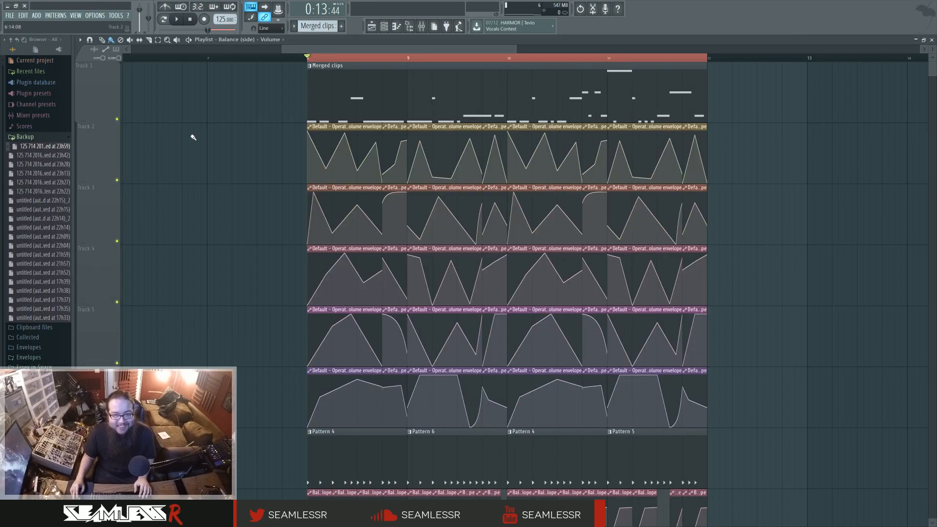
{"action": "left_click", "coordinate": [10, 16]}
{"action": "left_click", "coordinate": [27, 56]}
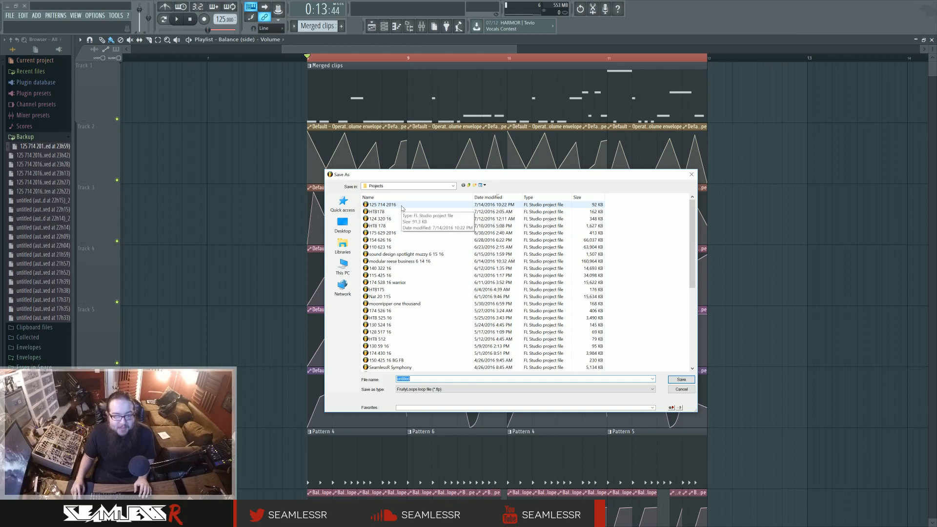
{"action": "double_click", "coordinate": [402, 208]}
{"action": "left_click", "coordinate": [510, 270]}
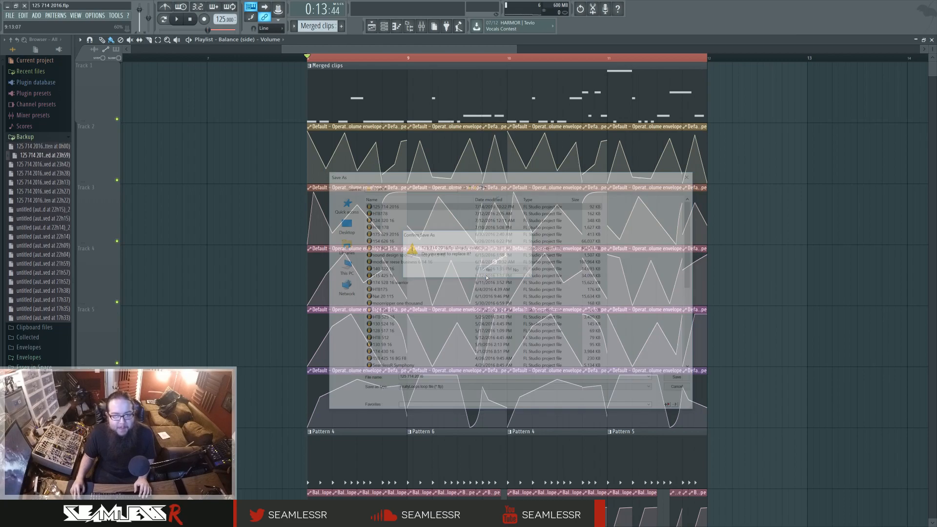
Step: Play the restored arrangement and open the Merged clips pattern in the piano roll at bar 4
{"action": "key", "text": "space"}
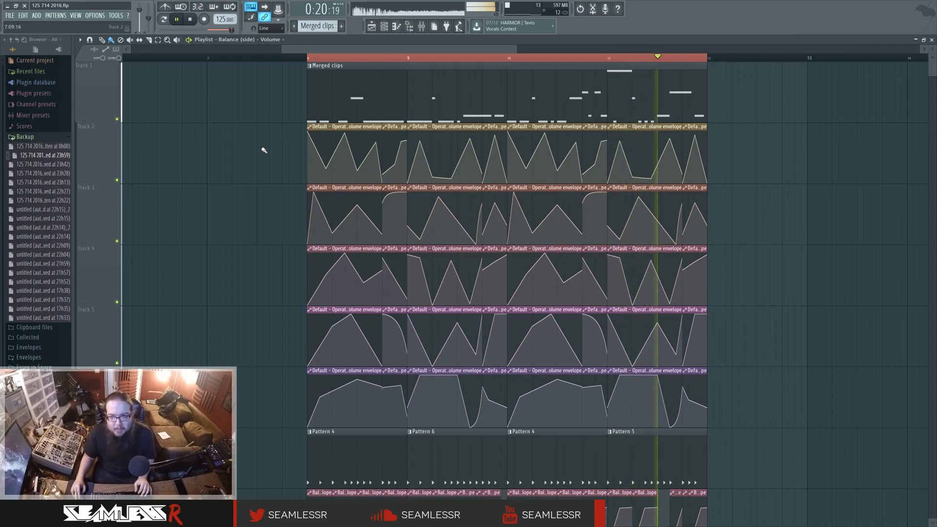
{"action": "key", "text": "space"}
{"action": "double_click", "coordinate": [631, 103]}
{"action": "left_click_drag", "start_coordinate": [361, 275], "coordinate": [742, 299]}
{"action": "key", "text": "space"}
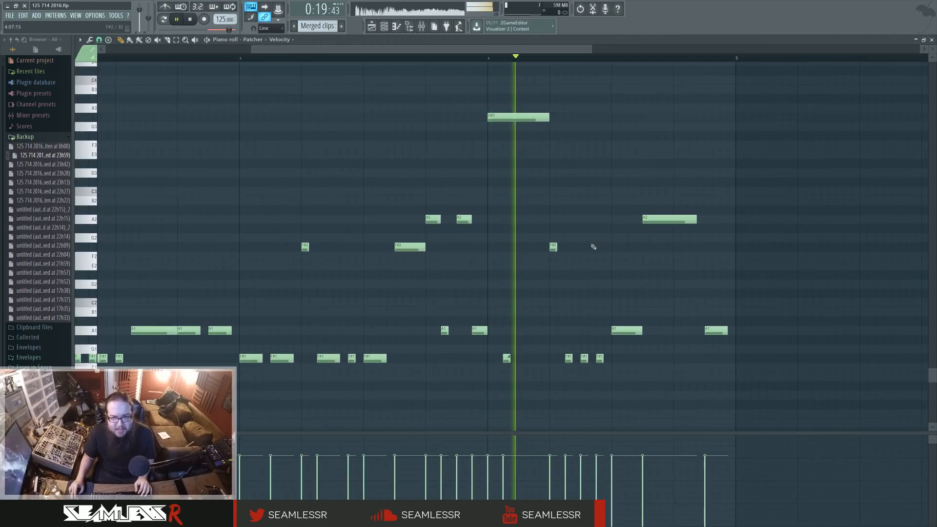
Step: Delete the middle of the three short F#1 notes in bar 4, lengthen the first one, and audition the passage
{"action": "right_click", "coordinate": [582, 359]}
{"action": "left_click_drag", "start_coordinate": [571, 359], "coordinate": [596, 359]}
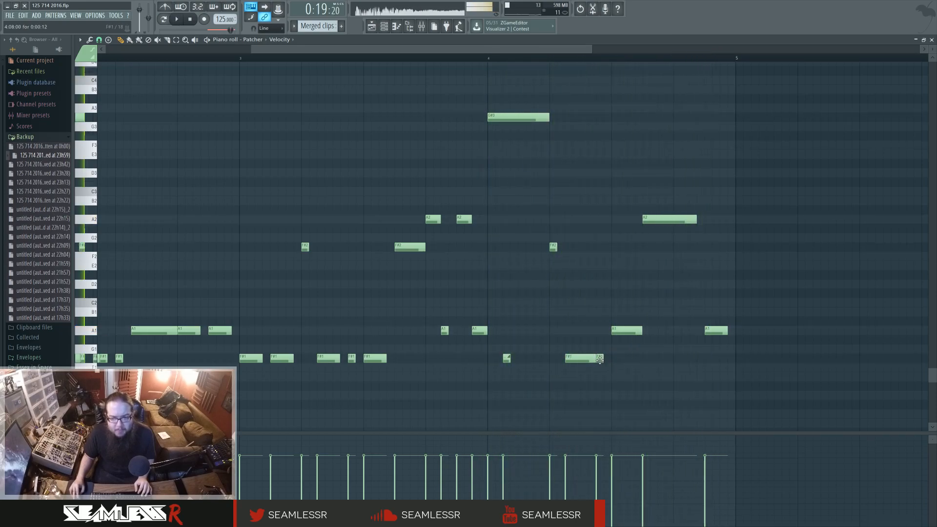
{"action": "key", "text": "space"}
{"action": "key", "text": "space"}
{"action": "mouse_move", "coordinate": [595, 360]}
{"action": "left_mouse_down"}
{"action": "mouse_move", "coordinate": [587, 360]}
{"action": "mouse_move", "coordinate": [604, 357]}
{"action": "left_mouse_up"}
{"action": "key", "text": "space"}
{"action": "key", "text": "space"}
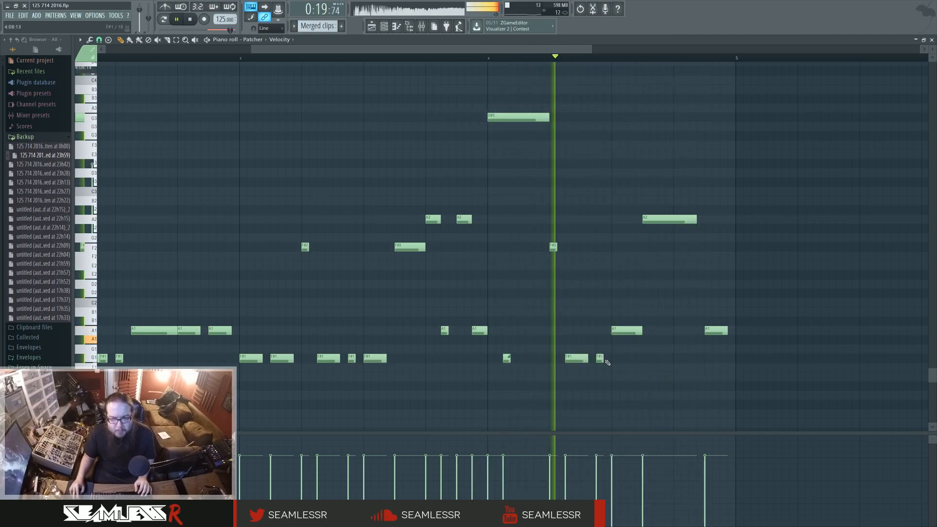
{"action": "key", "text": "space"}
{"action": "key", "text": "space"}
{"action": "key", "text": "space"}
{"action": "key", "text": "space"}
Step: Redraw the lengthened F#1 note in bar 4, stretch it almost to the next note, and slightly lengthen the short F#1 after it
{"action": "right_click", "coordinate": [573, 359]}
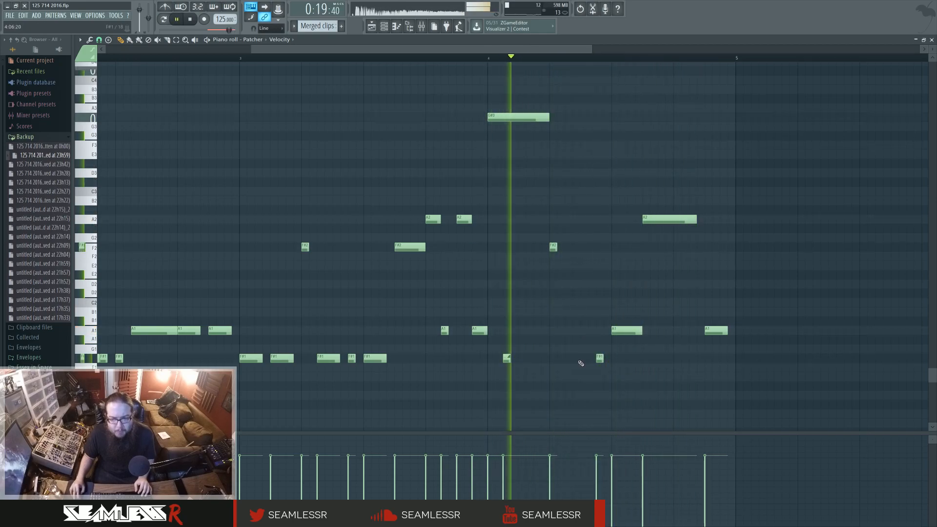
{"action": "left_click", "coordinate": [568, 358]}
{"action": "left_click_drag", "start_coordinate": [571, 358], "coordinate": [595, 360]}
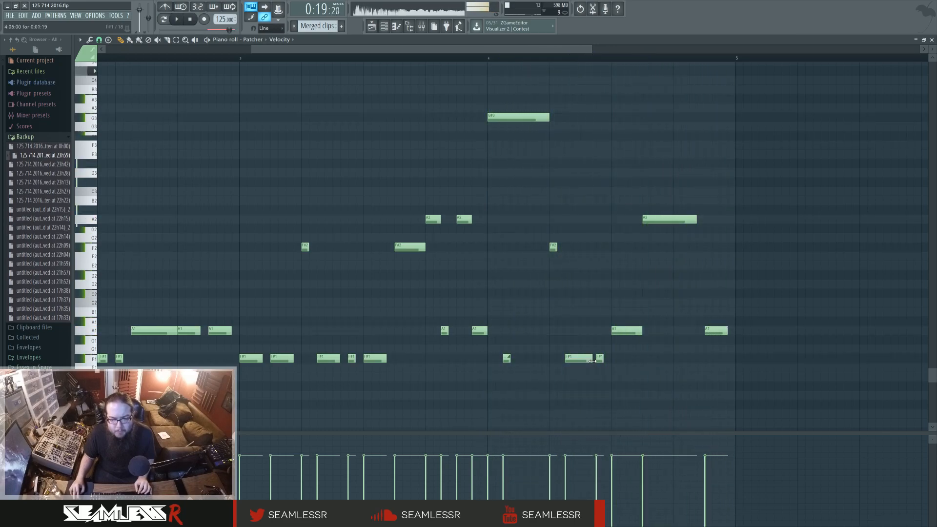
{"action": "left_click_drag", "start_coordinate": [603, 361], "coordinate": [608, 361]}
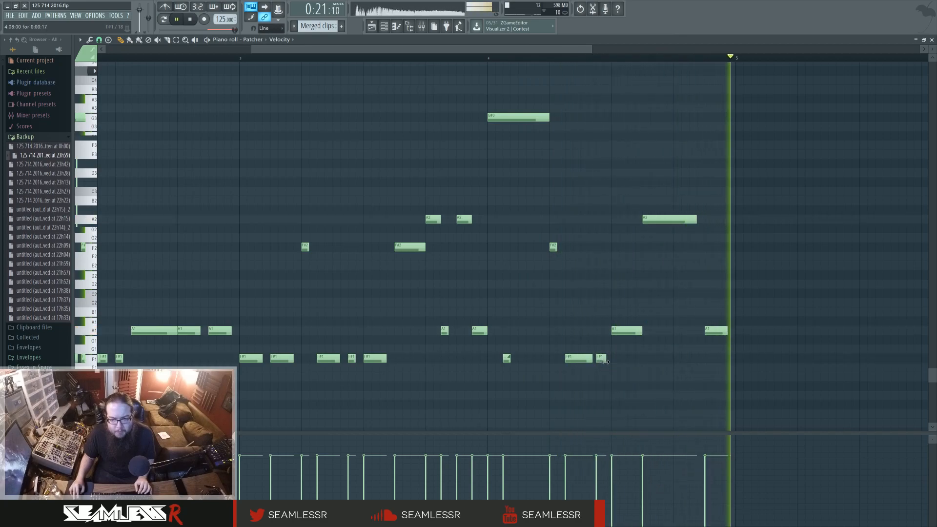
{"action": "mouse_move", "coordinate": [627, 330]}
{"action": "left_mouse_down"}
{"action": "mouse_move", "coordinate": [627, 219]}
{"action": "mouse_move", "coordinate": [627, 330]}
{"action": "left_mouse_up"}
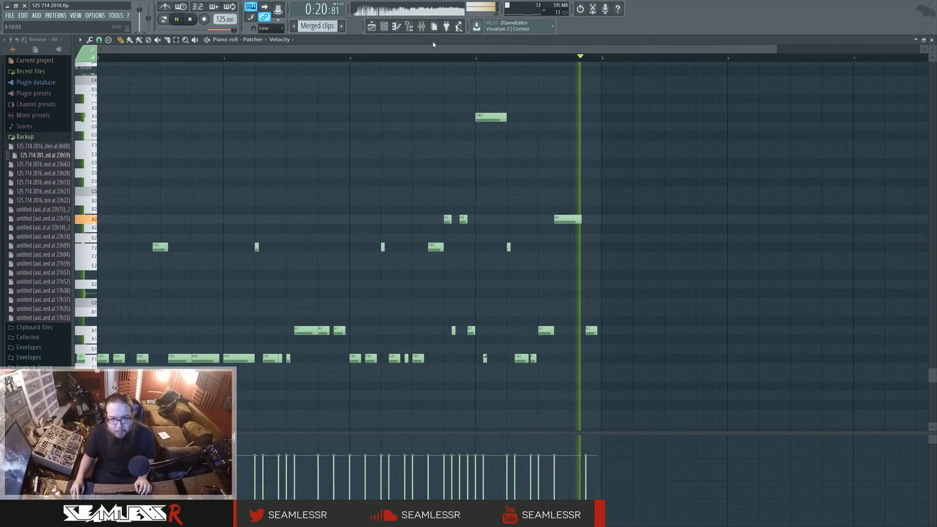
Step: Return to the playlist and use the Slip tool to shift the contents of the first bar 10 automation clips on tracks 3 to 5
{"action": "key", "text": "F5"}
{"action": "left_click_drag", "start_coordinate": [241, 313], "coordinate": [246, 308]}
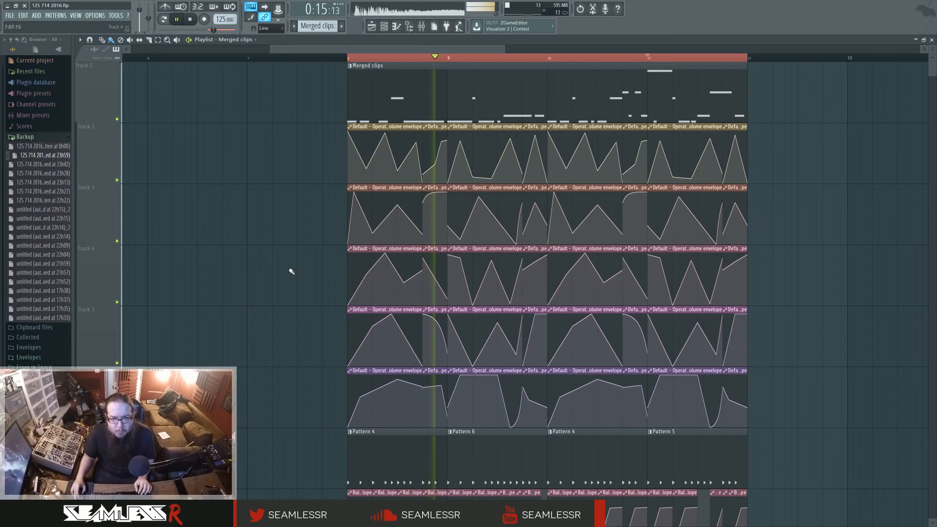
{"action": "left_click_drag", "start_coordinate": [290, 272], "coordinate": [269, 277]}
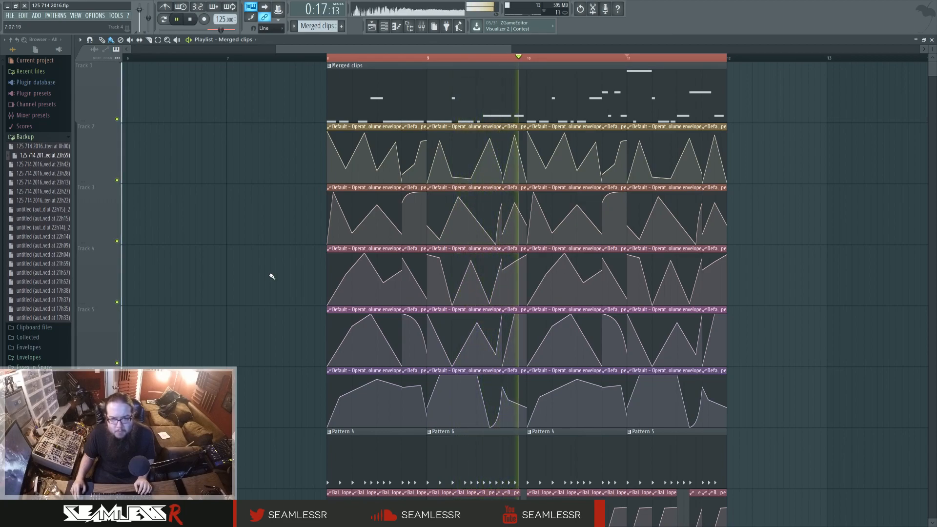
{"action": "left_click", "coordinate": [139, 40]}
{"action": "key", "text": "space"}
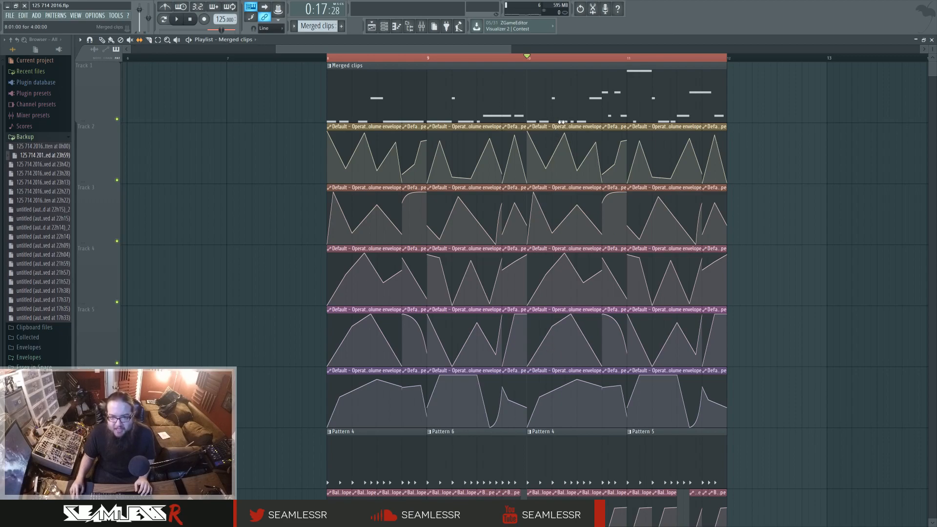
{"action": "left_click_drag", "start_coordinate": [565, 218], "coordinate": [555, 219]}
{"action": "left_click_drag", "start_coordinate": [578, 307], "coordinate": [546, 294]}
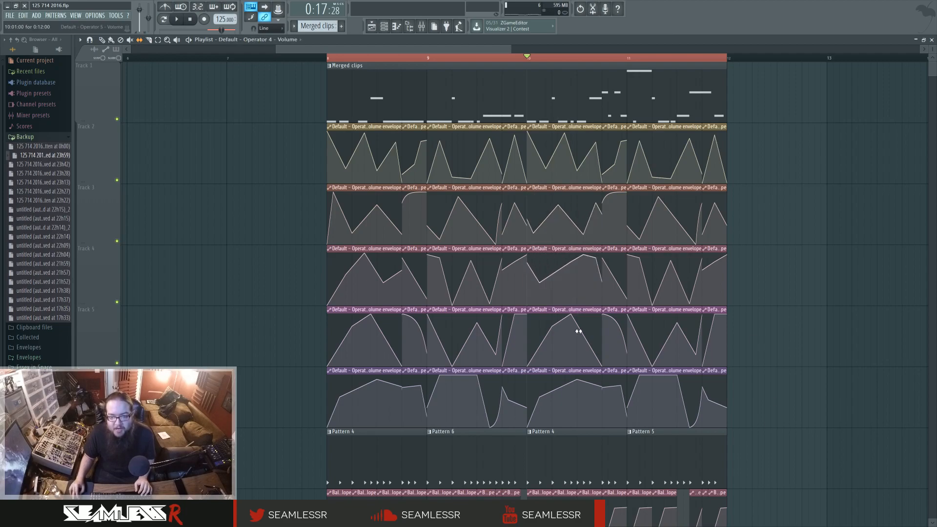
{"action": "left_click_drag", "start_coordinate": [578, 331], "coordinate": [553, 339]}
Step: Slip the contents of the first bar 11 automation clips on tracks 2 to 6 and play the result
{"action": "left_click_drag", "start_coordinate": [647, 390], "coordinate": [634, 383]}
{"action": "left_click_drag", "start_coordinate": [653, 347], "coordinate": [677, 288]}
{"action": "left_click_drag", "start_coordinate": [654, 225], "coordinate": [692, 224]}
{"action": "left_click_drag", "start_coordinate": [675, 167], "coordinate": [706, 169]}
{"action": "key", "text": "space"}
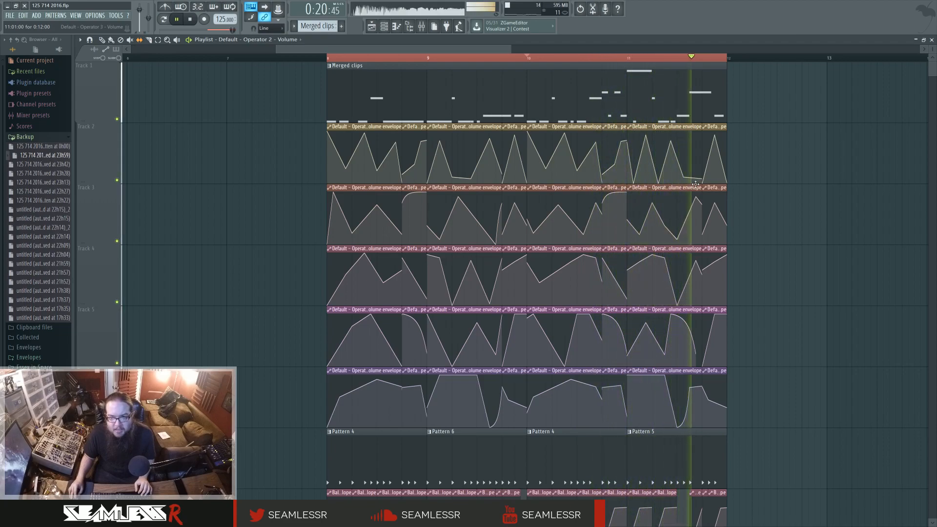
Step: Readjust the slip of the first bar 11 automation clips on tracks 2, 3 and 4, auditioning each change
{"action": "mouse_move", "coordinate": [684, 165]}
{"action": "left_mouse_down"}
{"action": "mouse_move", "coordinate": [696, 165]}
{"action": "mouse_move", "coordinate": [671, 174]}
{"action": "left_mouse_up"}
{"action": "key", "text": "space"}
{"action": "key", "text": "space"}
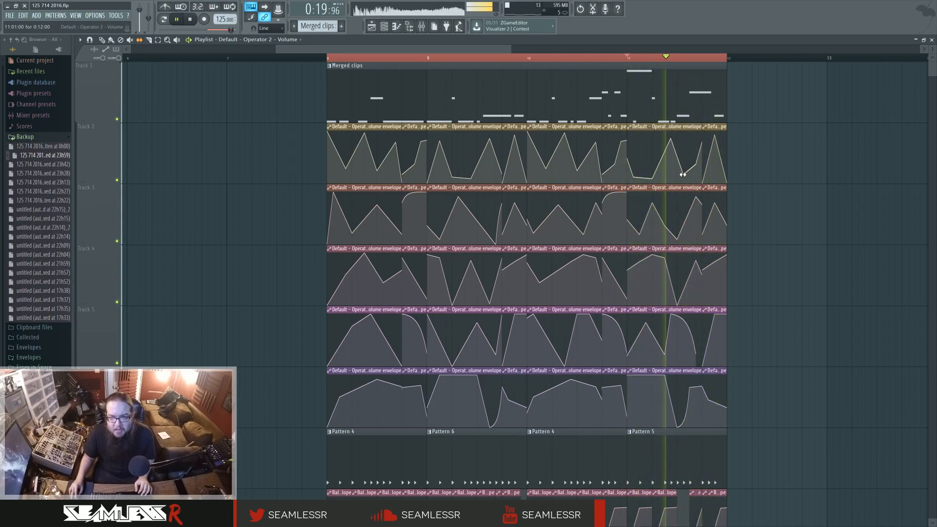
{"action": "left_click_drag", "start_coordinate": [672, 208], "coordinate": [693, 222]}
{"action": "key", "text": "space"}
{"action": "key", "text": "space"}
{"action": "left_click_drag", "start_coordinate": [663, 276], "coordinate": [696, 279]}
{"action": "key", "text": "space"}
{"action": "key", "text": "space"}
{"action": "key", "text": "space"}
{"action": "key", "text": "space"}
Step: Slip the first bar 11 automation clips on tracks 5 and 6, then the one on track 2, auditioning each change
{"action": "left_click_drag", "start_coordinate": [674, 328], "coordinate": [717, 342]}
{"action": "key", "text": "space"}
{"action": "key", "text": "space"}
{"action": "key", "text": "space"}
{"action": "key", "text": "space"}
{"action": "key", "text": "space"}
{"action": "key", "text": "space"}
{"action": "left_click_drag", "start_coordinate": [630, 394], "coordinate": [680, 391]}
{"action": "key", "text": "space"}
{"action": "key", "text": "space"}
{"action": "key", "text": "space"}
{"action": "key", "text": "space"}
{"action": "left_click_drag", "start_coordinate": [683, 154], "coordinate": [666, 154]}
{"action": "key", "text": "space"}
{"action": "key", "text": "space"}
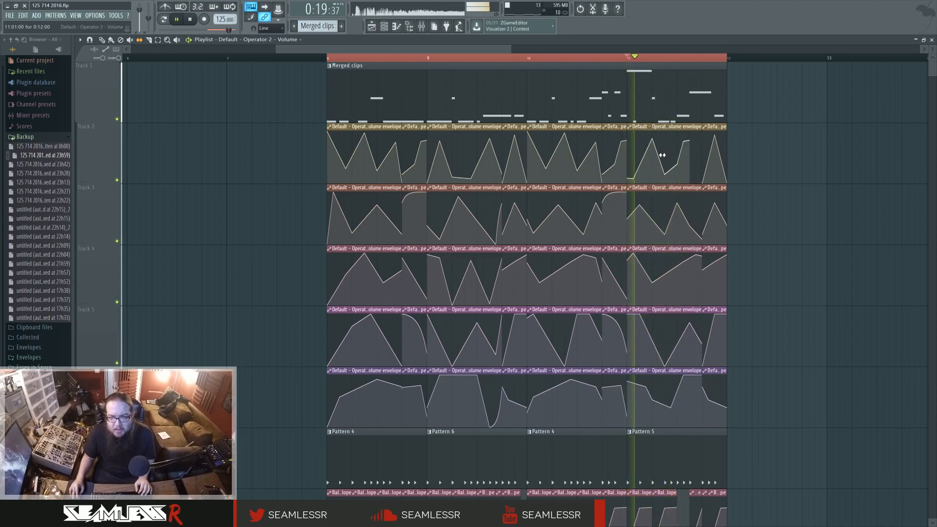
{"action": "key", "text": "space"}
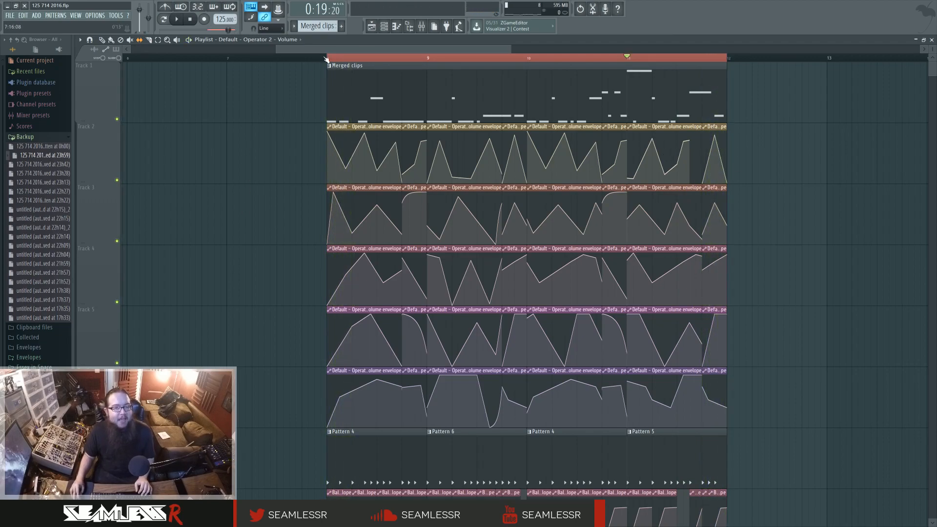
Step: Collapse the Backup folder and clone the Patcher channel in the channel rack
{"action": "left_click", "coordinate": [42, 137]}
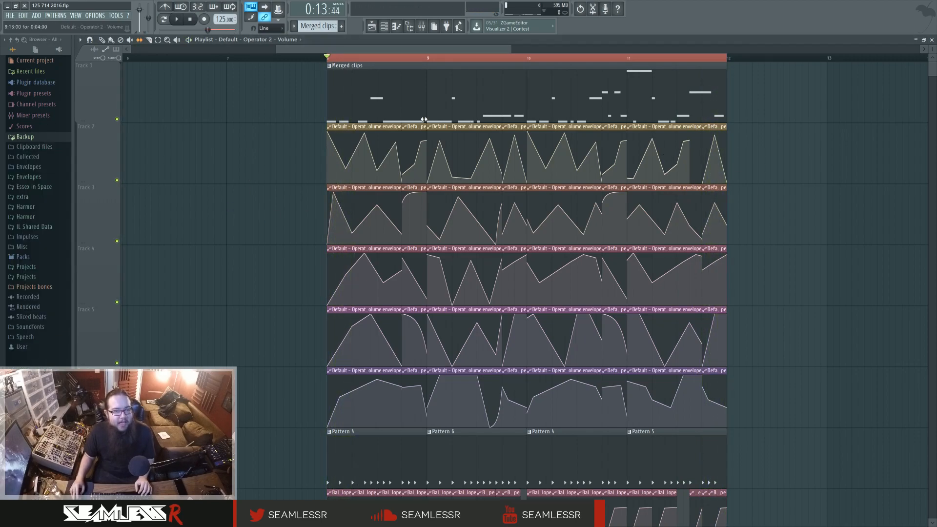
{"action": "left_click", "coordinate": [390, 29]}
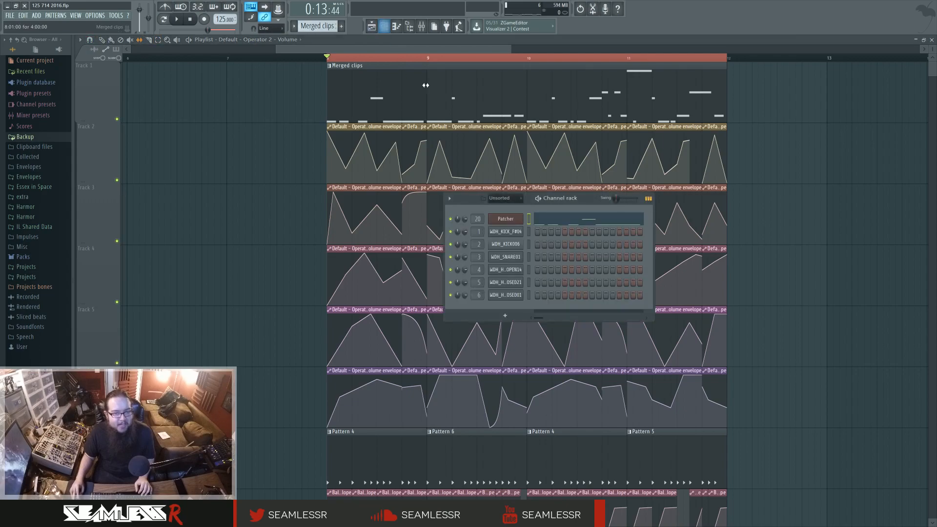
{"action": "right_click", "coordinate": [511, 221]}
{"action": "left_click", "coordinate": [534, 279]}
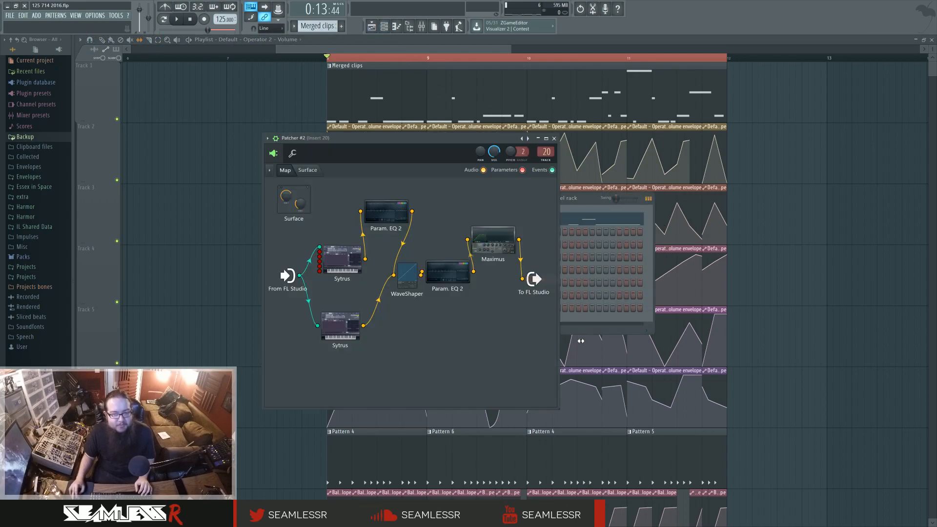
{"action": "left_click", "coordinate": [596, 204]}
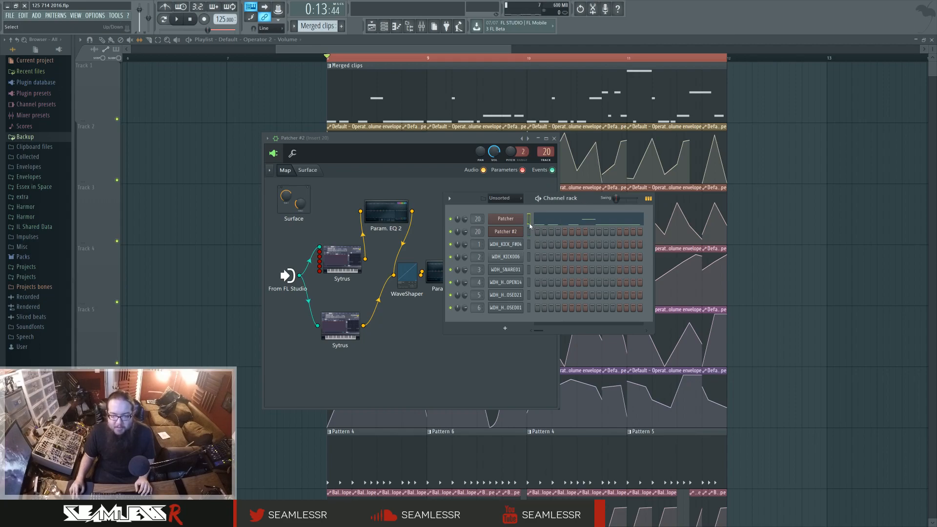
Step: Switch back to the Draw tool and shift all playlist clips down one track to free track 1
{"action": "left_click", "coordinate": [102, 41]}
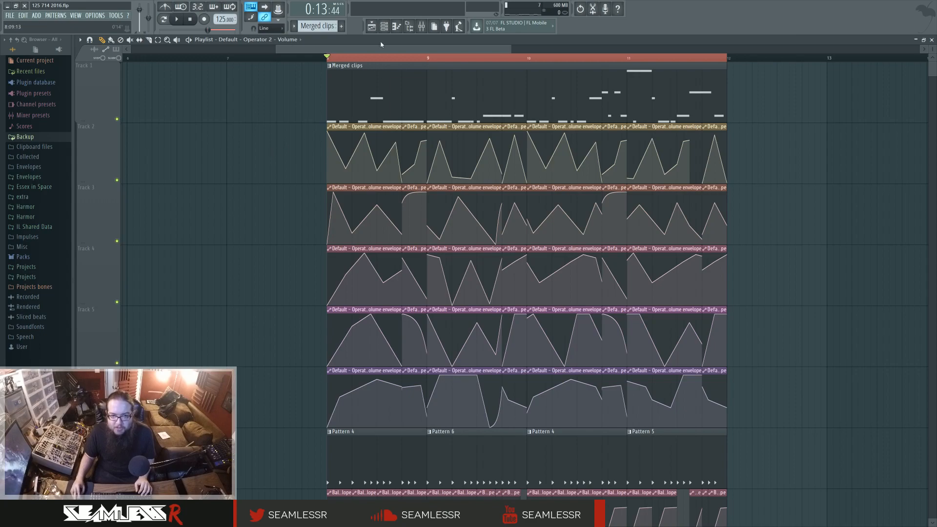
{"action": "left_click", "coordinate": [388, 26]}
{"action": "left_click", "coordinate": [388, 26]}
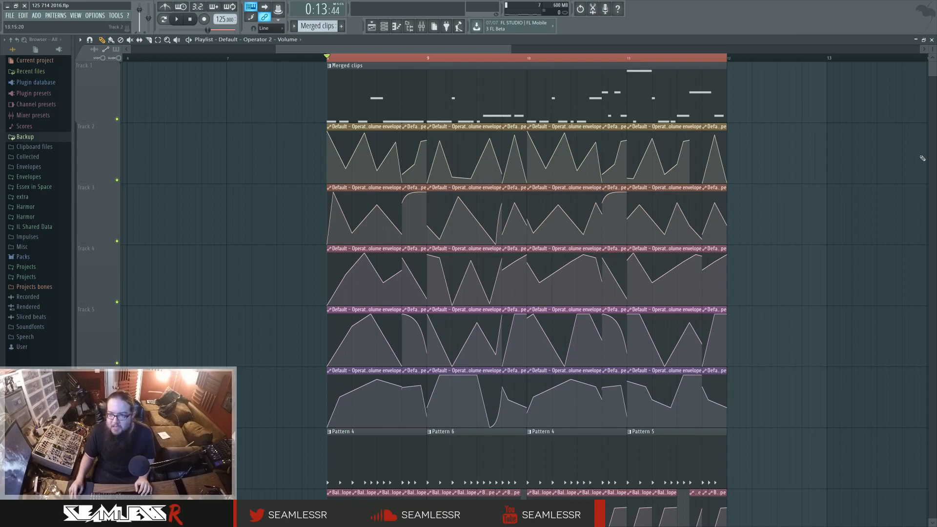
{"action": "scroll", "coordinate": [866, 244], "scroll_direction": "down", "scroll_amount": 4}
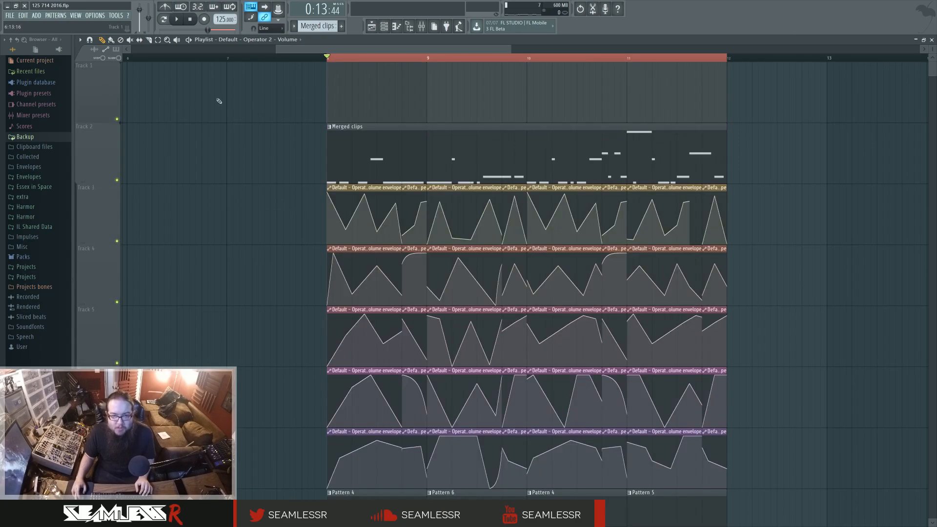
Step: Place another Merged clips pattern on track 1 at bar 8 and make it unique
{"action": "left_click", "coordinate": [346, 75]}
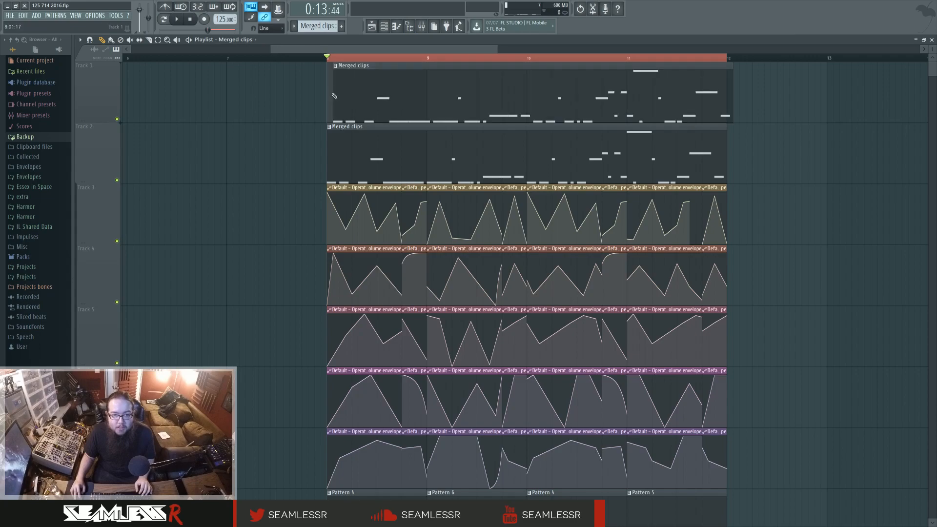
{"action": "left_click", "coordinate": [328, 69]}
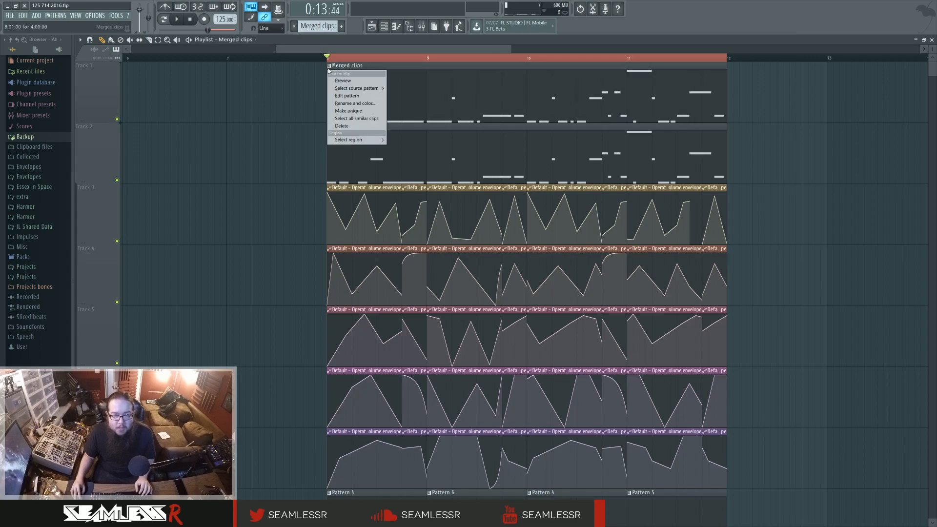
{"action": "left_click", "coordinate": [348, 111]}
Step: Move all notes of the Merged clips #2 pattern from the Patcher channel to Patcher #2
{"action": "left_click", "coordinate": [396, 26]}
{"action": "left_click", "coordinate": [384, 27]}
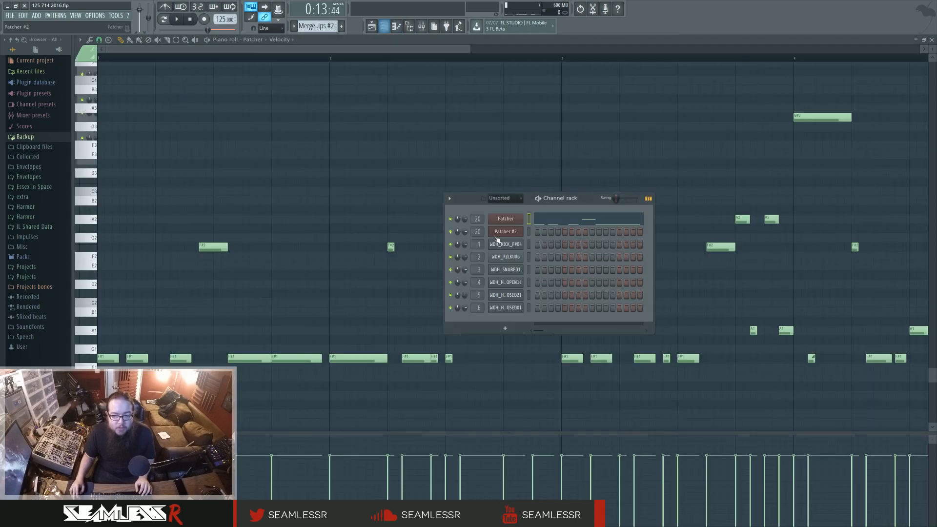
{"action": "key", "text": "ctrl+x"}
{"action": "left_click", "coordinate": [529, 230]}
{"action": "key", "text": "ctrl+v"}
{"action": "left_click", "coordinate": [530, 222]}
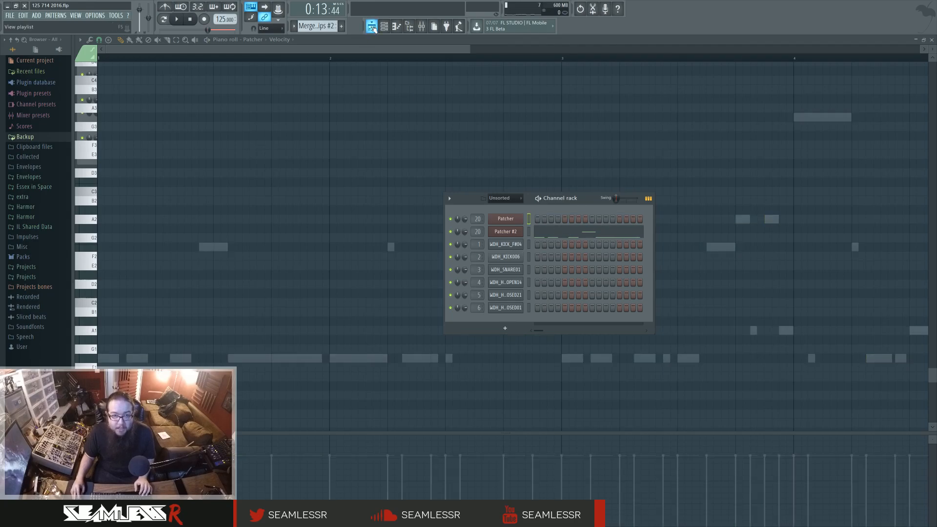
Step: Route Patcher #2 to mixer track 21, solo that mixer track, and start playback from the playlist
{"action": "left_click", "coordinate": [372, 28]}
{"action": "left_click", "coordinate": [385, 27]}
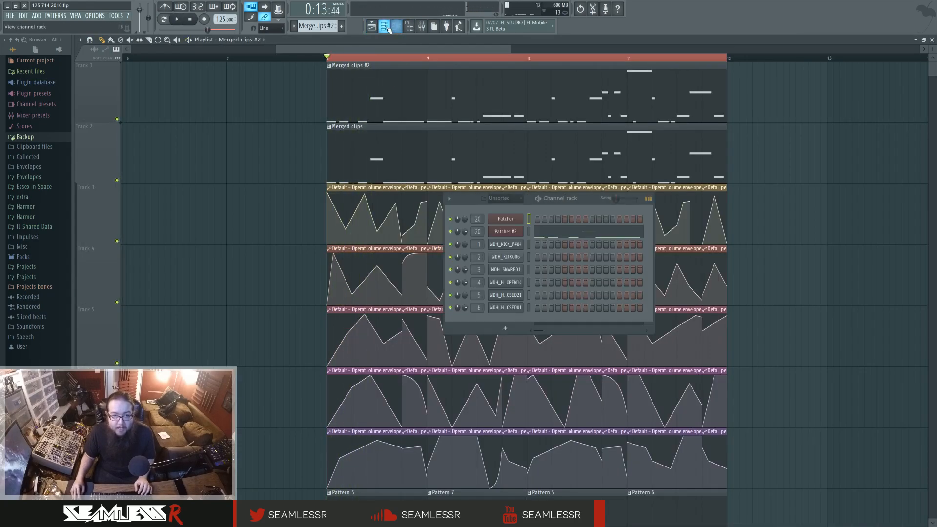
{"action": "left_click", "coordinate": [507, 235]}
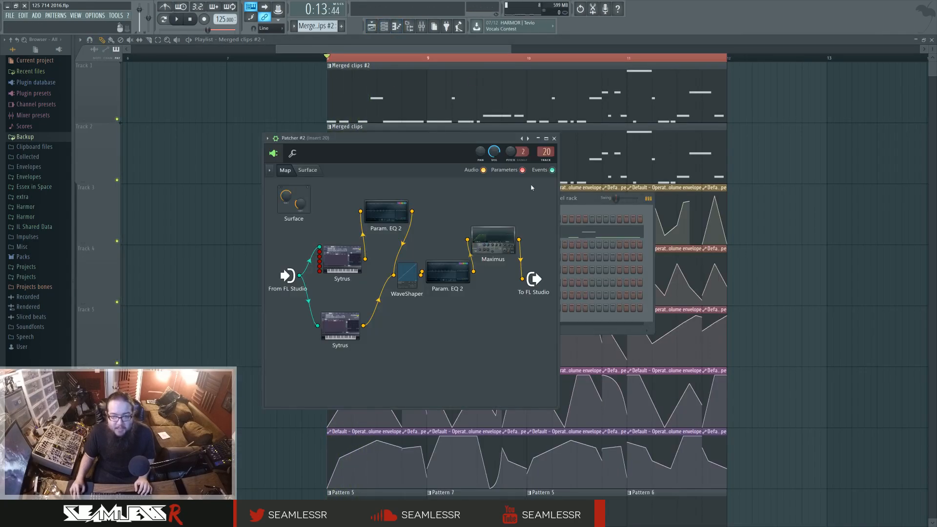
{"action": "double_click", "coordinate": [544, 152]}
{"action": "scroll", "coordinate": [544, 151], "scroll_direction": "up", "scroll_amount": 1}
{"action": "right_click", "coordinate": [383, 298]}
{"action": "key", "text": "space"}
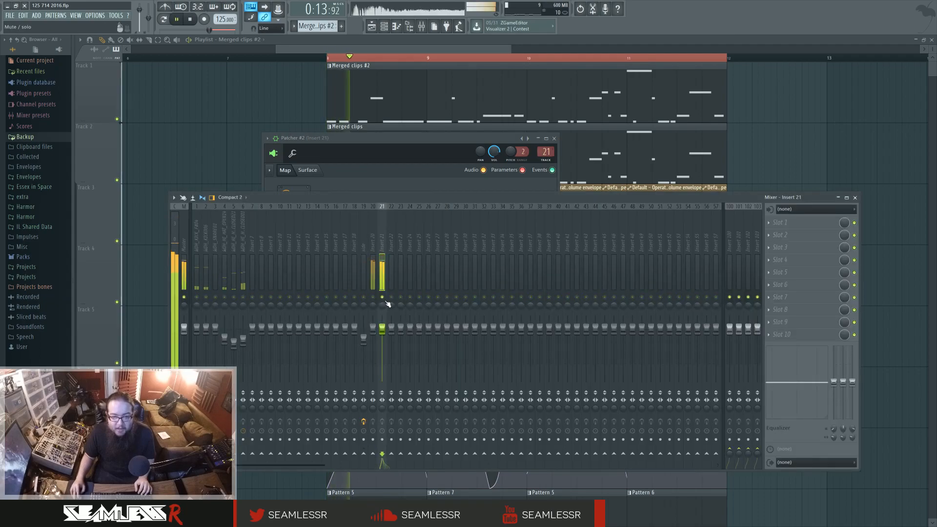
Step: Stop playback and close the Patcher #2 and mixer windows to show only the playlist
{"action": "left_click_drag", "start_coordinate": [422, 140], "coordinate": [611, 209]}
{"action": "key", "text": "space"}
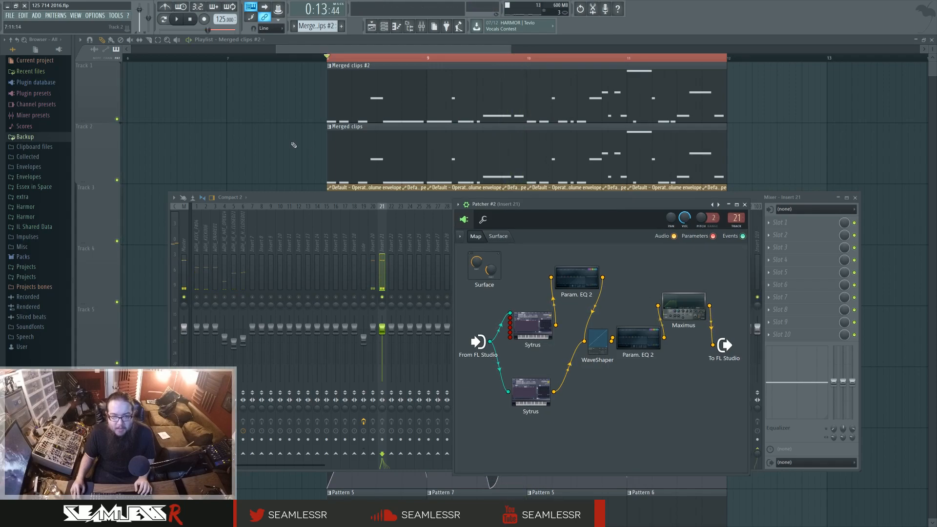
{"action": "key", "text": "F12"}
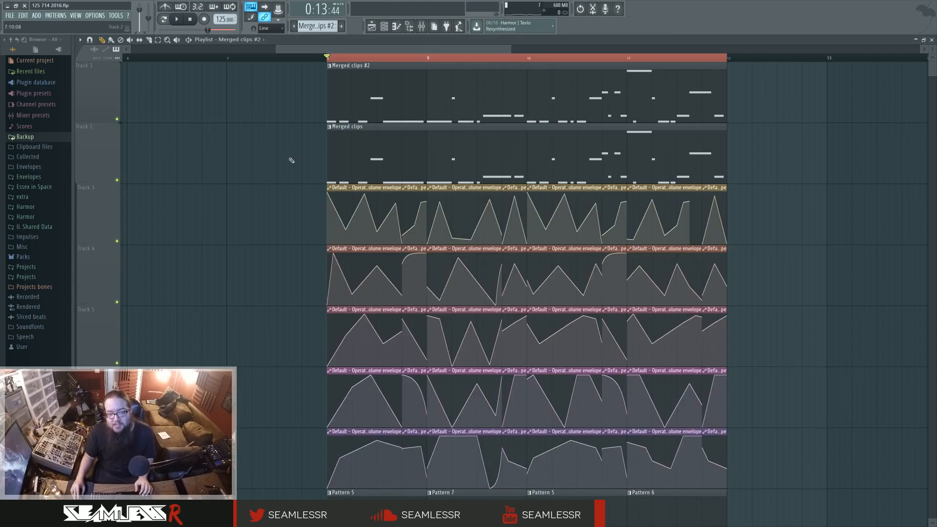
Step: Collapse the Merged clips track group, shift it and the tracks beneath it down until it starts at track 6, and expand it
{"action": "left_click", "coordinate": [77, 178]}
{"action": "scroll", "coordinate": [104, 291], "scroll_direction": "up", "scroll_amount": 3}
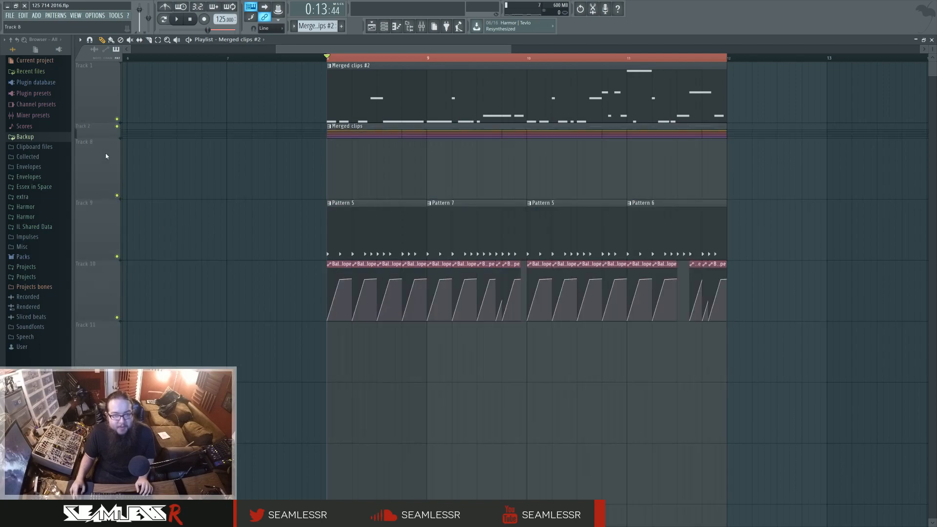
{"action": "scroll", "coordinate": [106, 348], "scroll_direction": "up", "scroll_amount": 2}
{"action": "scroll", "coordinate": [106, 237], "scroll_direction": "up", "scroll_amount": 1}
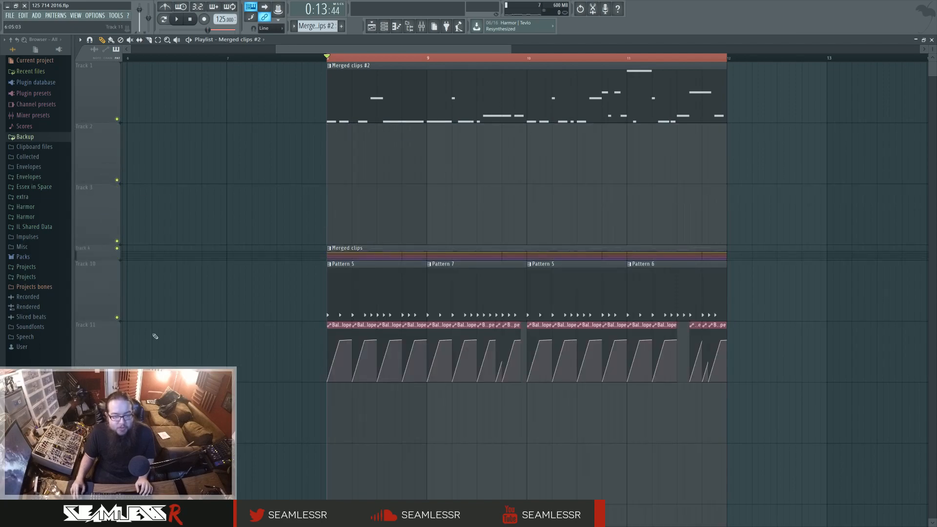
{"action": "scroll", "coordinate": [103, 413], "scroll_direction": "up", "scroll_amount": 3}
{"action": "scroll", "coordinate": [199, 281], "scroll_direction": "down", "scroll_amount": 1}
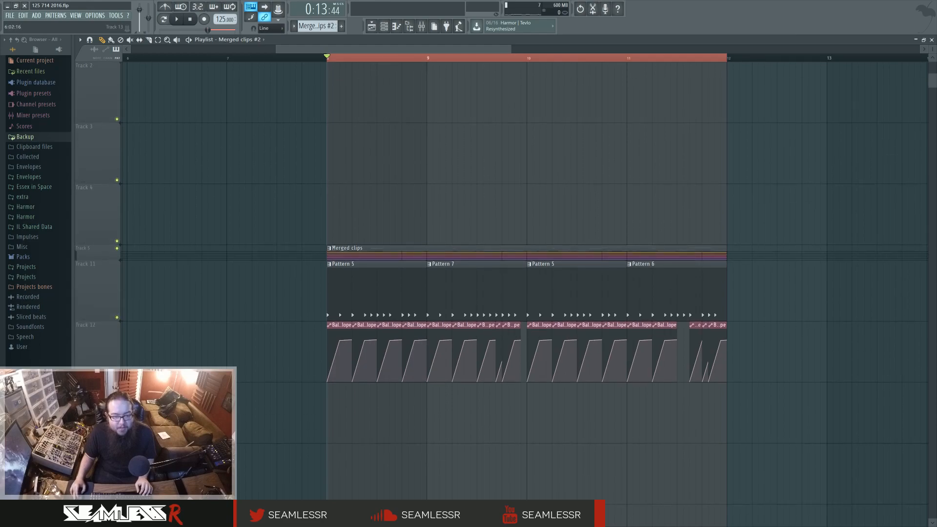
{"action": "scroll", "coordinate": [98, 416], "scroll_direction": "up", "scroll_amount": 1}
{"action": "scroll", "coordinate": [98, 355], "scroll_direction": "up", "scroll_amount": 2}
{"action": "left_click", "coordinate": [85, 309]}
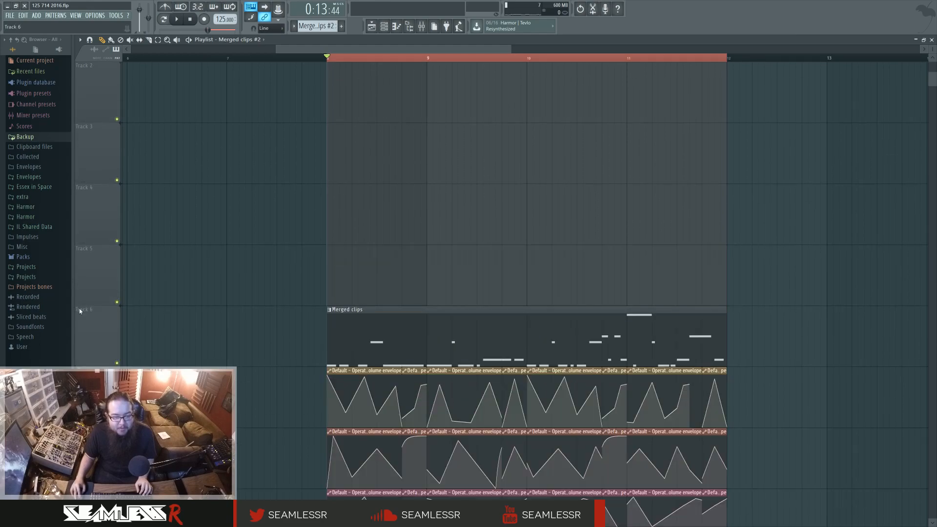
Step: Collapse the Merged clips group again and shift it down to track 7, keeping tracks 2 to 6 free
{"action": "scroll", "coordinate": [240, 328], "scroll_direction": "down", "scroll_amount": 4}
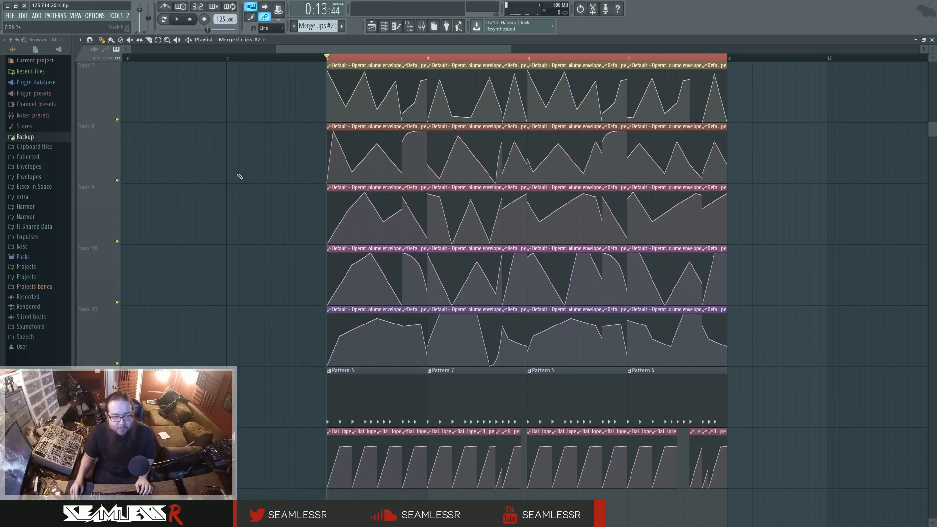
{"action": "scroll", "coordinate": [150, 254], "scroll_direction": "up", "scroll_amount": 3}
{"action": "left_click", "coordinate": [77, 239]}
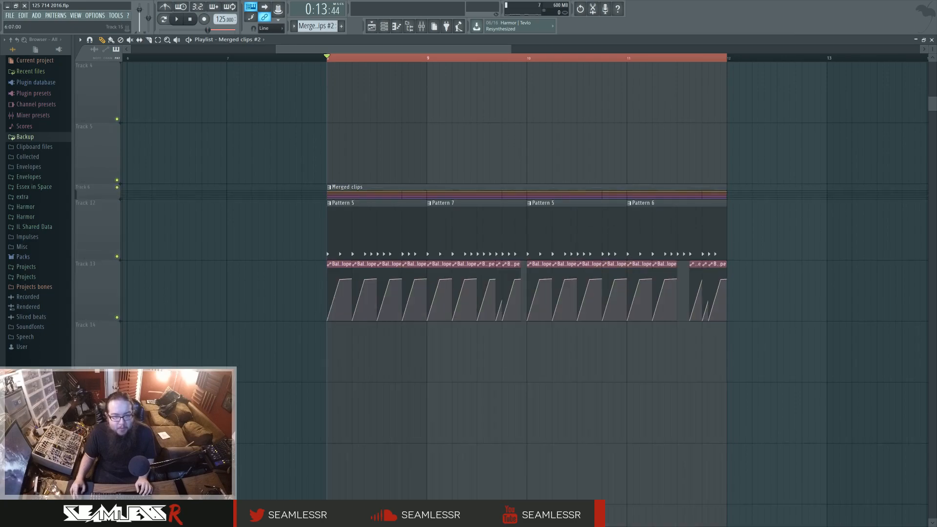
{"action": "scroll", "coordinate": [81, 242], "scroll_direction": "up", "scroll_amount": 1}
{"action": "scroll", "coordinate": [100, 416], "scroll_direction": "up", "scroll_amount": 2}
{"action": "scroll", "coordinate": [101, 293], "scroll_direction": "up", "scroll_amount": 1}
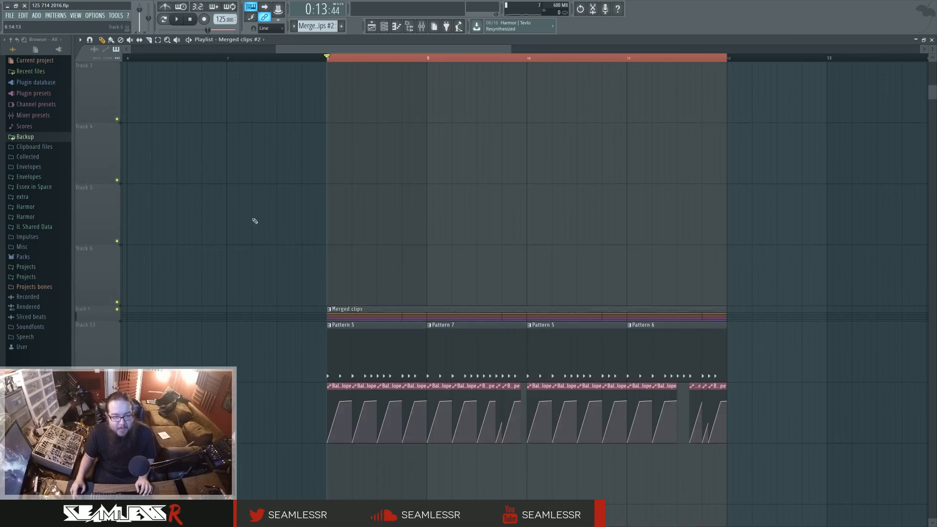
{"action": "scroll", "coordinate": [277, 224], "scroll_direction": "up", "scroll_amount": 2}
Step: Create automation clips for the volume envelopes of Operators 2 to 6 of the upper Sytrus in Patcher #2
{"action": "left_click", "coordinate": [384, 26]}
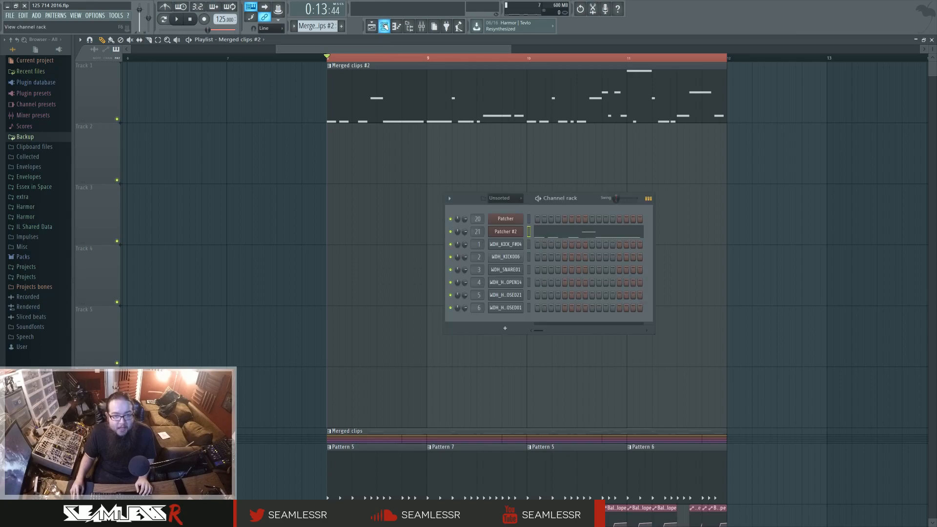
{"action": "left_click", "coordinate": [505, 235]}
{"action": "right_click", "coordinate": [513, 324]}
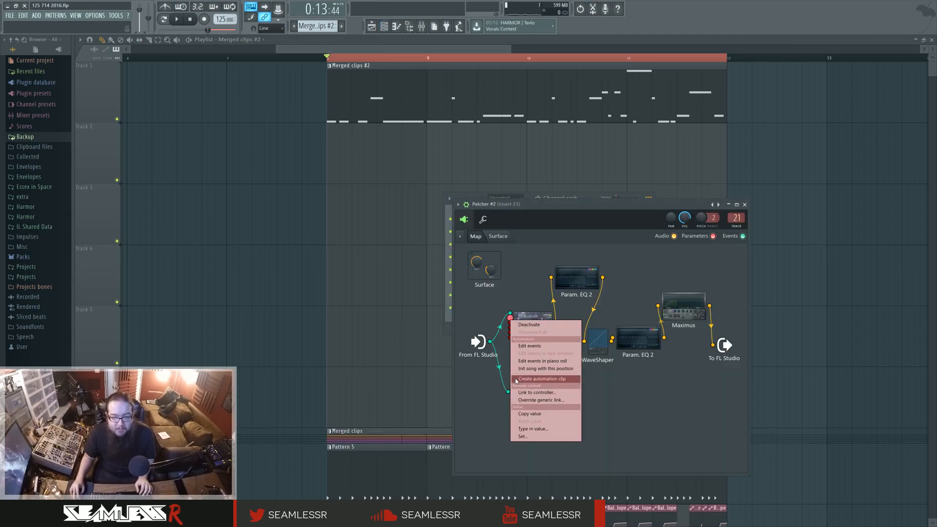
{"action": "left_click", "coordinate": [540, 383]}
{"action": "right_click", "coordinate": [511, 323]}
{"action": "left_click", "coordinate": [540, 383]}
{"action": "right_click", "coordinate": [510, 327]}
{"action": "left_click", "coordinate": [536, 386]}
{"action": "right_click", "coordinate": [511, 334]}
{"action": "left_click", "coordinate": [537, 390]}
{"action": "right_click", "coordinate": [510, 337]}
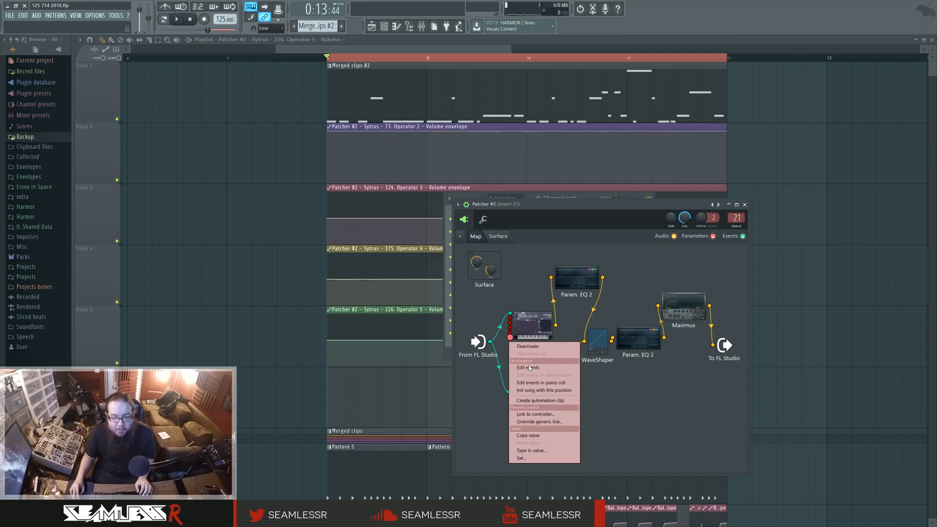
{"action": "left_click", "coordinate": [536, 399]}
Step: Copy the 50% value from the starting point of the Operator 5 volume automation clip
{"action": "left_click", "coordinate": [328, 341]}
{"action": "right_click", "coordinate": [327, 341]}
{"action": "left_click", "coordinate": [361, 467]}
{"action": "right_click", "coordinate": [328, 341]}
{"action": "left_click", "coordinate": [216, 315]}
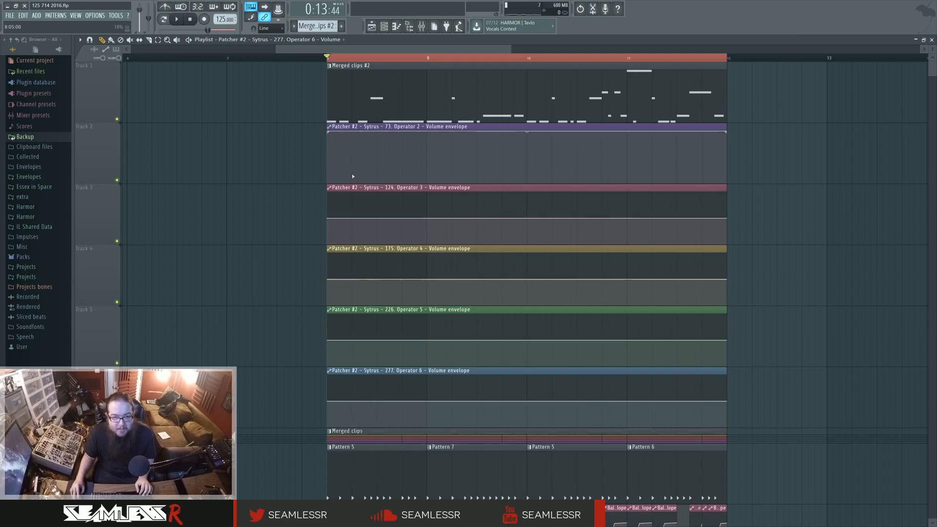
Step: Paste the 50% value as the minimum output level of all five Patcher #2 volume automation channels
{"action": "double_click", "coordinate": [364, 127]}
{"action": "left_click", "coordinate": [387, 27]}
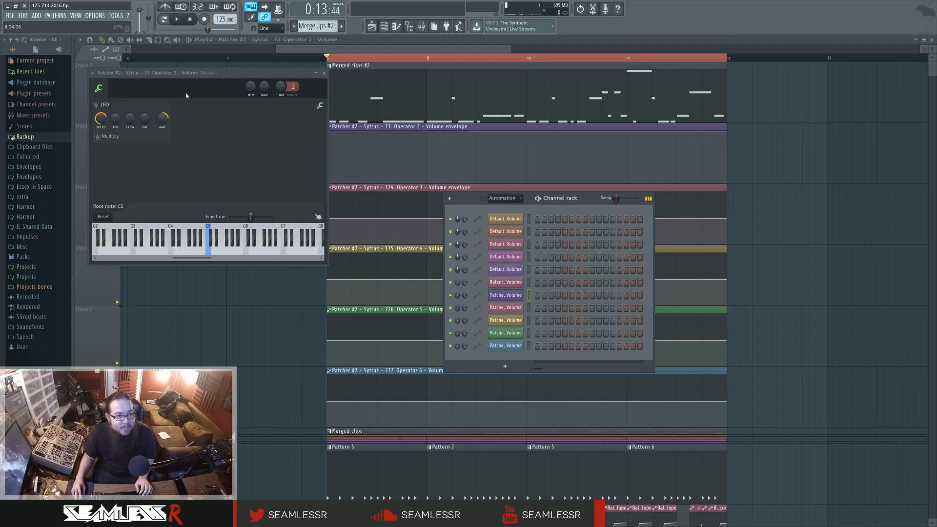
{"action": "right_click", "coordinate": [459, 297]}
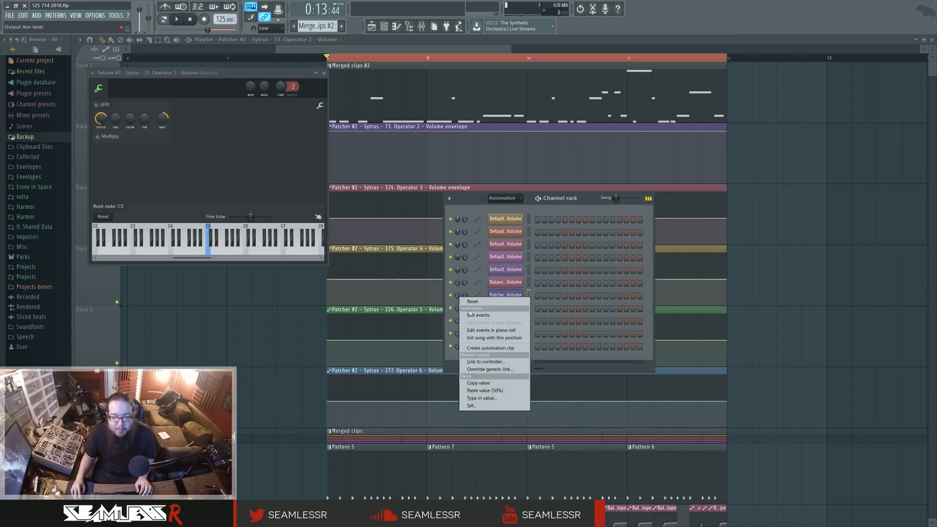
{"action": "left_click", "coordinate": [486, 390]}
{"action": "right_click", "coordinate": [457, 308]}
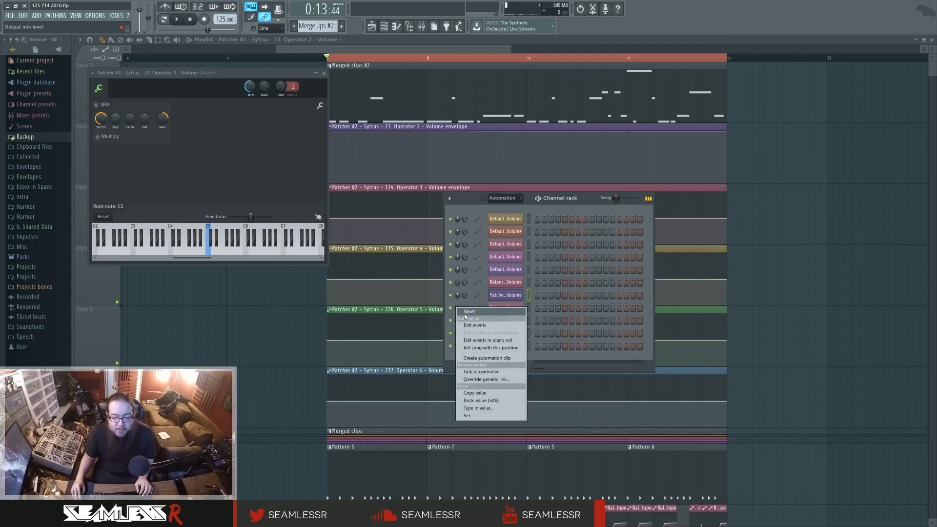
{"action": "left_click", "coordinate": [484, 404]}
{"action": "right_click", "coordinate": [457, 320]}
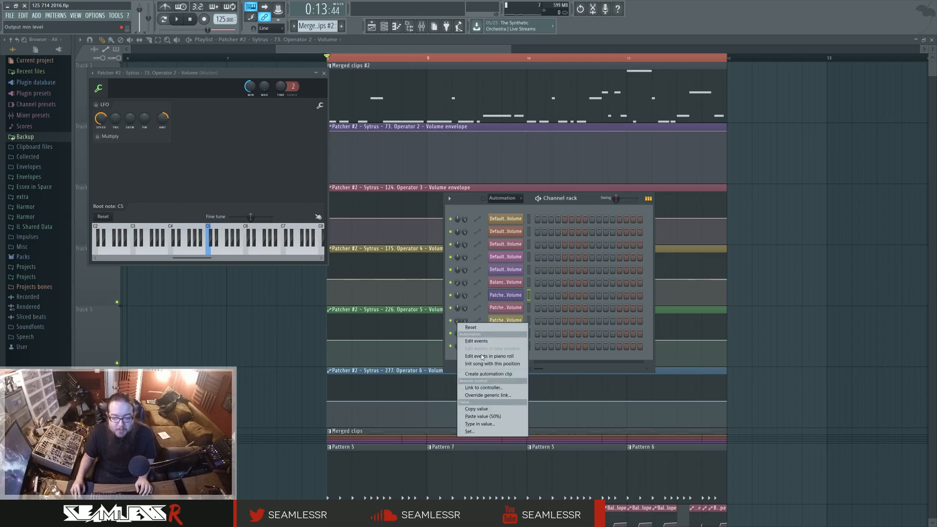
{"action": "left_click", "coordinate": [483, 415]}
{"action": "right_click", "coordinate": [458, 332]}
{"action": "left_click", "coordinate": [487, 424]}
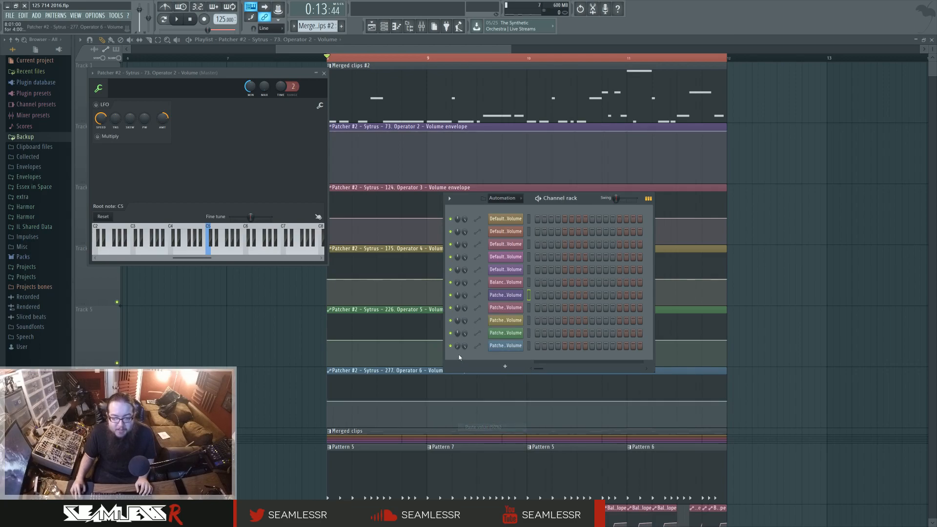
{"action": "right_click", "coordinate": [458, 347]}
{"action": "left_click", "coordinate": [499, 441]}
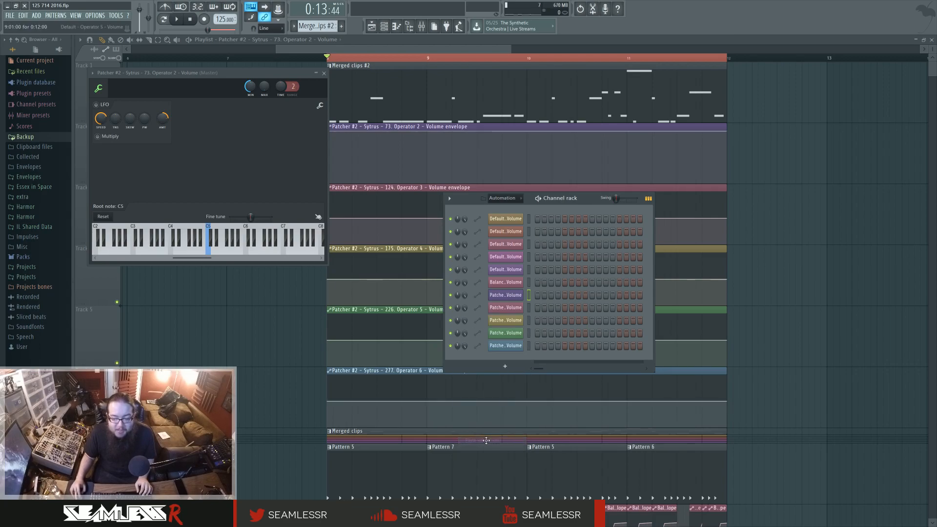
{"action": "right_click", "coordinate": [456, 346]}
{"action": "left_click", "coordinate": [583, 201]}
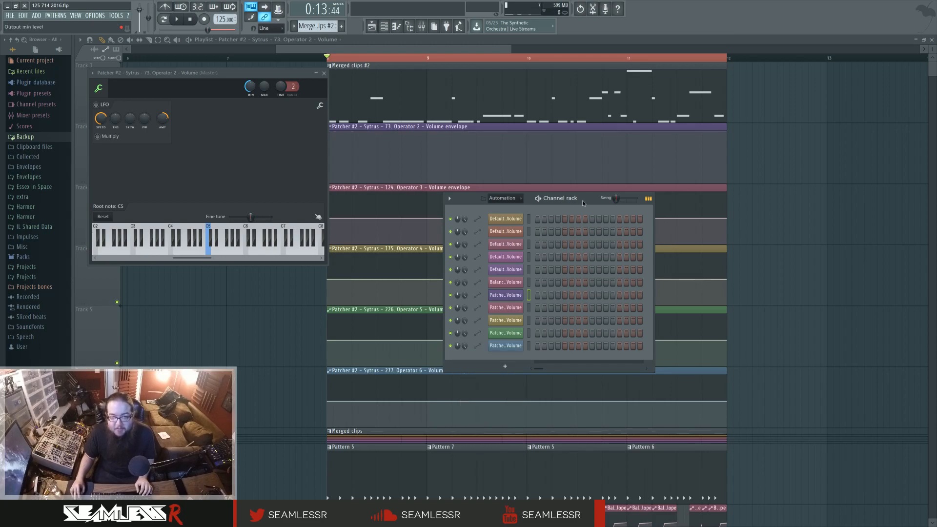
{"action": "left_click", "coordinate": [324, 74]}
{"action": "key", "text": "F6"}
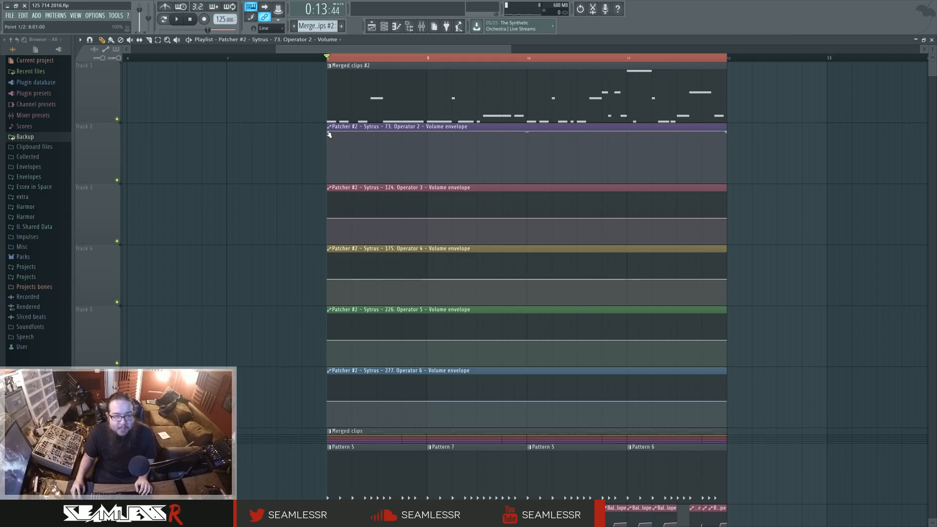
Step: Shape the Operator 2 volume automation into a zigzag of eight near-full peaks with sharp drops, starting from zero
{"action": "left_click_drag", "start_coordinate": [329, 132], "coordinate": [328, 183]}
{"action": "right_click", "coordinate": [352, 132]}
{"action": "right_click", "coordinate": [365, 182]}
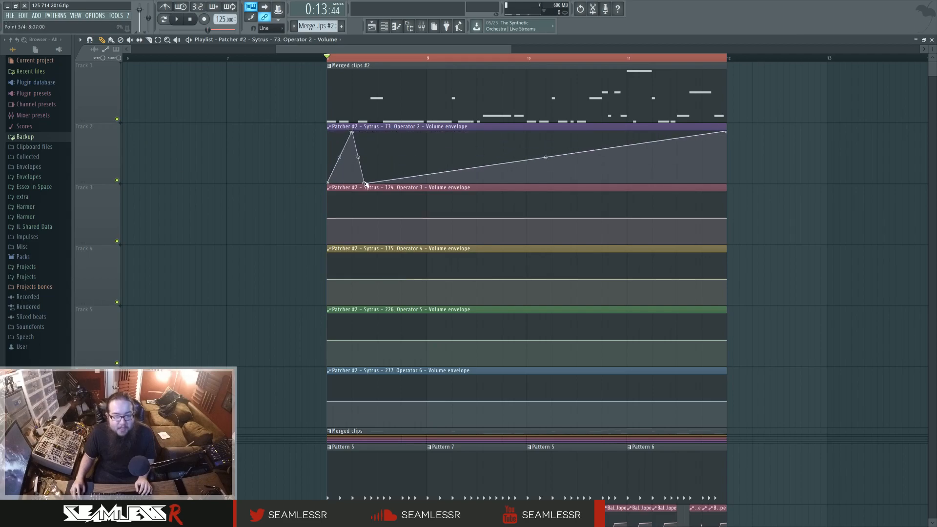
{"action": "right_click", "coordinate": [402, 131]}
{"action": "right_click", "coordinate": [415, 180]}
{"action": "right_click", "coordinate": [452, 131]}
{"action": "right_click", "coordinate": [465, 172]}
{"action": "left_click_drag", "start_coordinate": [535, 149], "coordinate": [552, 132]}
{"action": "right_click", "coordinate": [565, 177]}
{"action": "right_click", "coordinate": [602, 137]}
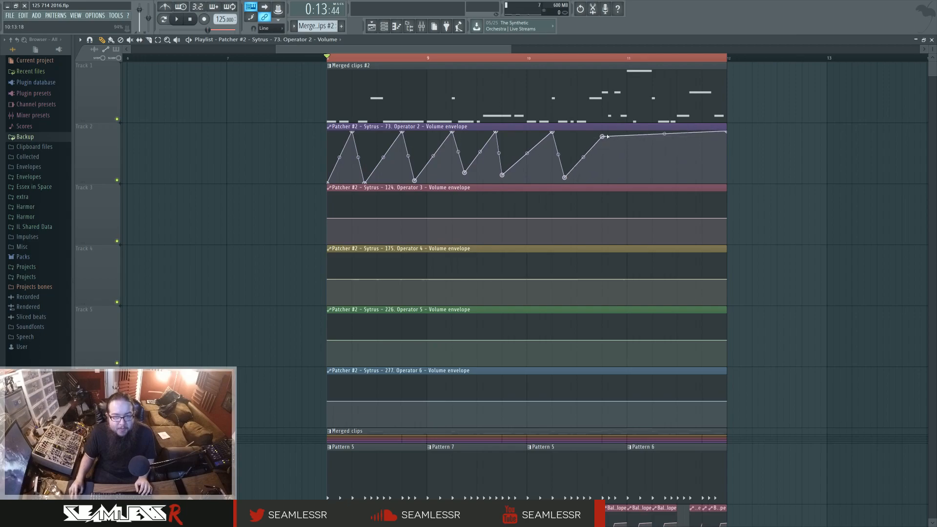
{"action": "right_click", "coordinate": [614, 182]}
{"action": "right_click", "coordinate": [657, 132]}
{"action": "right_click", "coordinate": [677, 181]}
{"action": "right_click", "coordinate": [696, 131]}
{"action": "right_click", "coordinate": [721, 183]}
Step: Add points to the Operator 3 volume automation to form an irregular zigzag with seven peaks of varying height
{"action": "right_click", "coordinate": [345, 243]}
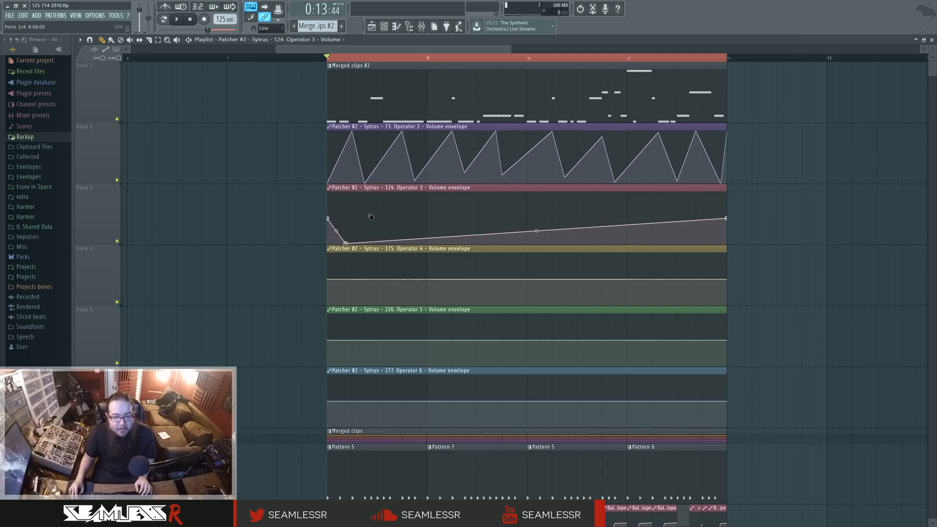
{"action": "right_click", "coordinate": [377, 202]}
{"action": "right_click", "coordinate": [389, 241]}
{"action": "right_click", "coordinate": [421, 197]}
{"action": "right_click", "coordinate": [439, 244]}
{"action": "right_click", "coordinate": [483, 224]}
{"action": "right_click", "coordinate": [501, 209]}
{"action": "right_click", "coordinate": [520, 207]}
{"action": "left_click_drag", "start_coordinate": [520, 207], "coordinate": [526, 229]}
{"action": "right_click", "coordinate": [539, 230]}
{"action": "right_click", "coordinate": [577, 213]}
{"action": "right_click", "coordinate": [589, 239]}
{"action": "right_click", "coordinate": [626, 200]}
{"action": "right_click", "coordinate": [639, 244]}
{"action": "right_click", "coordinate": [664, 232]}
Step: Shape the Operator 4 volume automation into broad rises and falls with five peaks, the first and last at full level
{"action": "right_click", "coordinate": [358, 267]}
{"action": "right_click", "coordinate": [401, 254]}
{"action": "right_click", "coordinate": [432, 292]}
{"action": "right_click", "coordinate": [489, 260]}
{"action": "right_click", "coordinate": [514, 290]}
{"action": "right_click", "coordinate": [564, 263]}
{"action": "right_click", "coordinate": [608, 301]}
{"action": "right_click", "coordinate": [645, 261]}
{"action": "left_click_drag", "start_coordinate": [702, 264], "coordinate": [702, 252]}
Step: Shape the Operator 5 volume automation with an early sharp peak, slower swings, and a deep dip before bar 11, undoing misplaced points
{"action": "right_click", "coordinate": [339, 362]}
{"action": "right_click", "coordinate": [345, 314]}
{"action": "right_click", "coordinate": [377, 352]}
{"action": "right_click", "coordinate": [408, 338]}
{"action": "right_click", "coordinate": [433, 359]}
{"action": "right_click", "coordinate": [558, 313]}
{"action": "key", "text": "ctrl+z"}
{"action": "right_click", "coordinate": [608, 315]}
{"action": "right_click", "coordinate": [670, 361]}
{"action": "right_click", "coordinate": [702, 323]}
{"action": "right_click", "coordinate": [578, 368]}
{"action": "key", "text": "ctrl+z"}
{"action": "right_click", "coordinate": [533, 322]}
{"action": "right_click", "coordinate": [577, 356]}
{"action": "left_click_drag", "start_coordinate": [578, 356], "coordinate": [583, 365]}
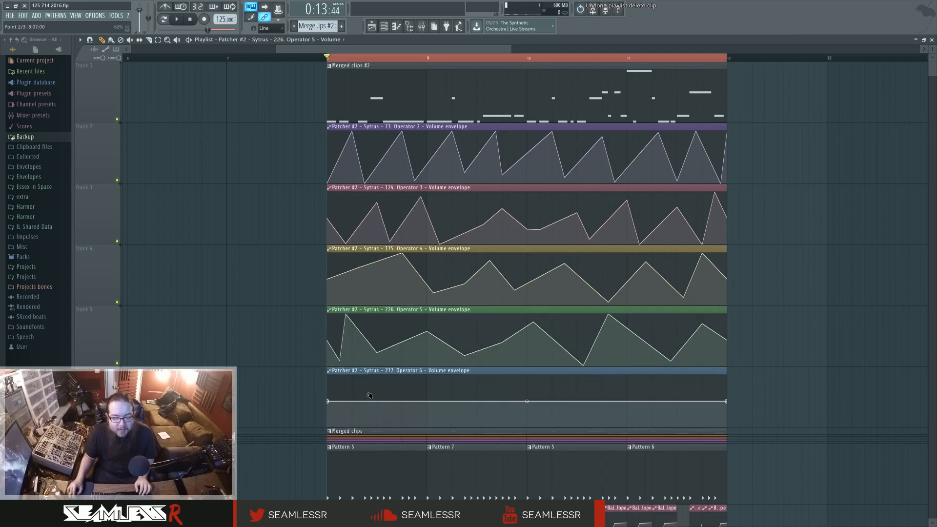
Step: Shape the Operator 6 volume automation with an early dip, a high plateau through bar 9, a vertical drop in bar 10, and two final peaks
{"action": "right_click", "coordinate": [358, 378]}
{"action": "right_click", "coordinate": [371, 409]}
{"action": "right_click", "coordinate": [470, 383]}
{"action": "right_click", "coordinate": [540, 416]}
{"action": "right_click", "coordinate": [608, 378]}
{"action": "right_click", "coordinate": [664, 402]}
{"action": "right_click", "coordinate": [695, 380]}
{"action": "right_click", "coordinate": [539, 383]}
{"action": "right_click", "coordinate": [477, 407]}
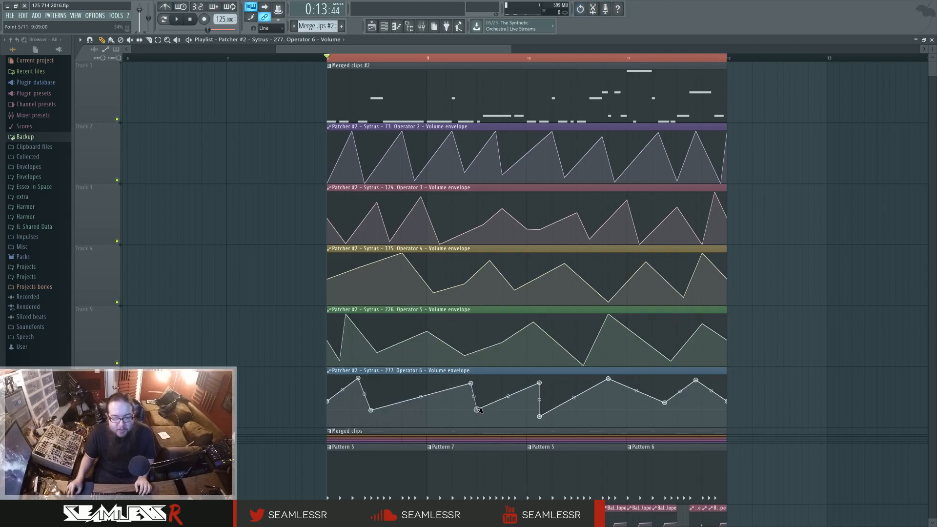
{"action": "right_click", "coordinate": [395, 380]}
Step: Listen to the arrangement with the new automation while viewing the upper Sytrus in Patcher #2, and close the plugin windows after stopping playback
{"action": "key", "text": "space"}
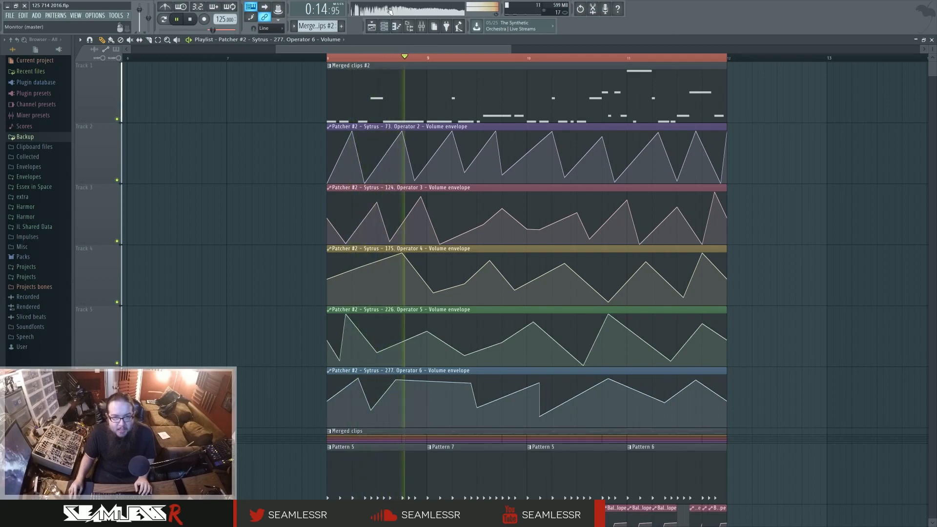
{"action": "key", "text": "F6"}
{"action": "left_click", "coordinate": [503, 199]}
{"action": "left_click", "coordinate": [513, 225]}
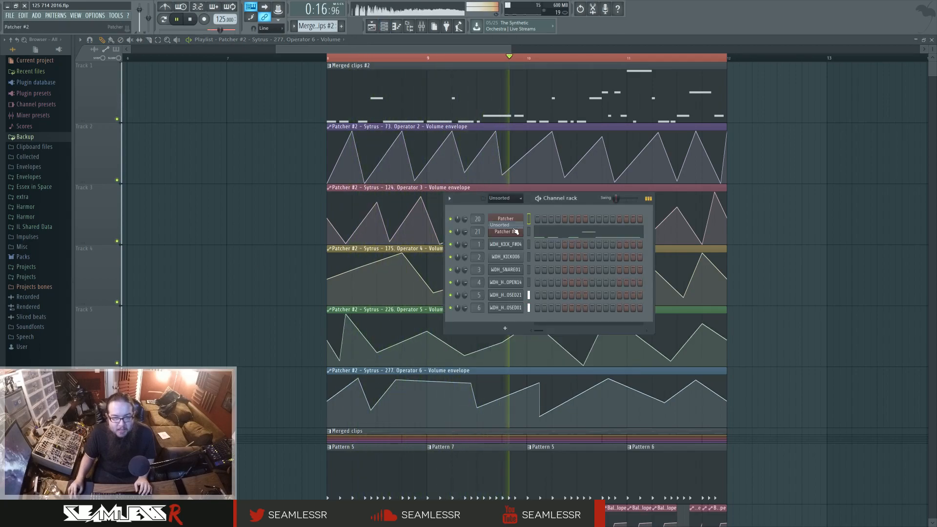
{"action": "left_click", "coordinate": [516, 231]}
{"action": "left_click", "coordinate": [531, 323]}
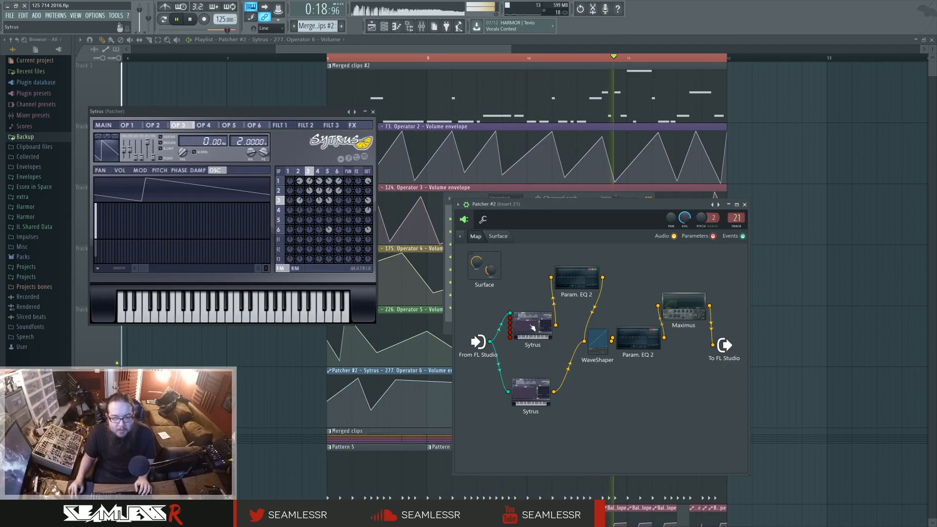
{"action": "left_click_drag", "start_coordinate": [296, 117], "coordinate": [443, 152]}
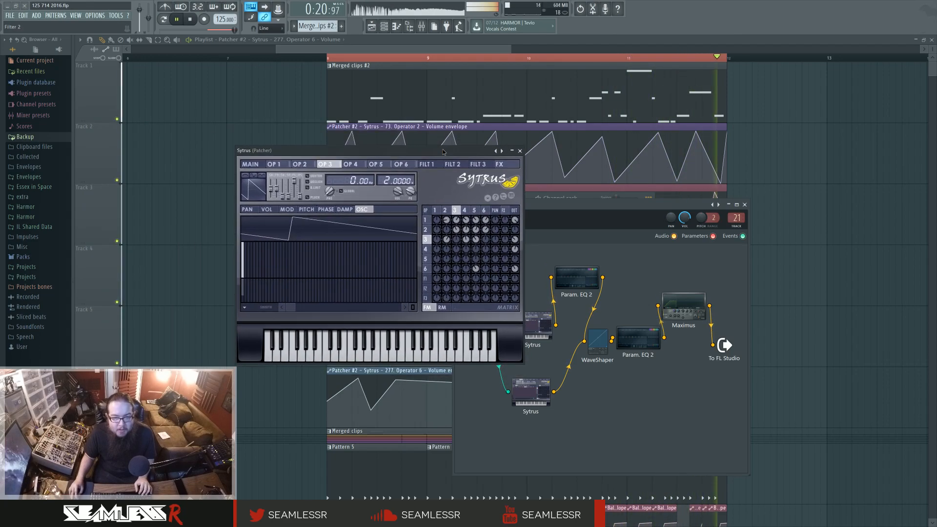
{"action": "left_click", "coordinate": [189, 20]}
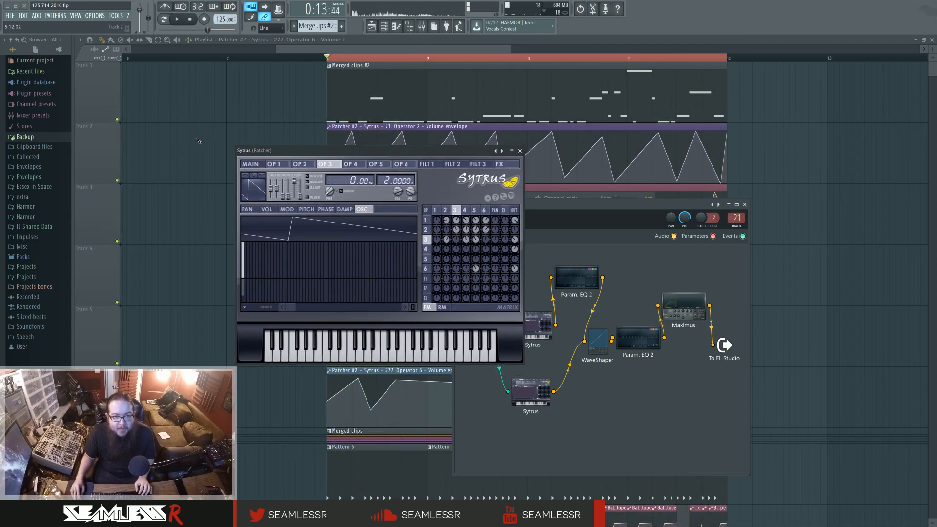
{"action": "right_click", "coordinate": [200, 164]}
{"action": "left_click", "coordinate": [520, 151]}
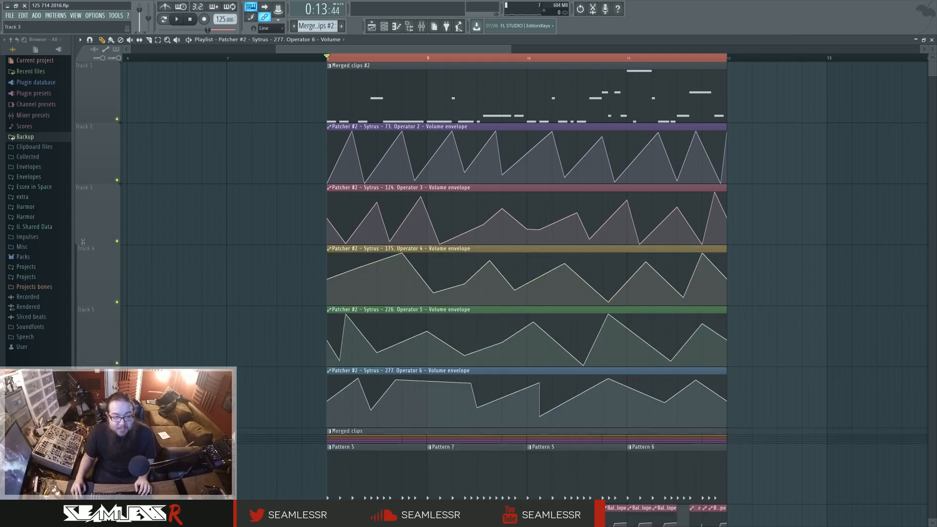
Step: Reduce the playlist's track height with the Merged clips #2 and Merged clips groups collapsed, and expand both groups
{"action": "left_click", "coordinate": [77, 116]}
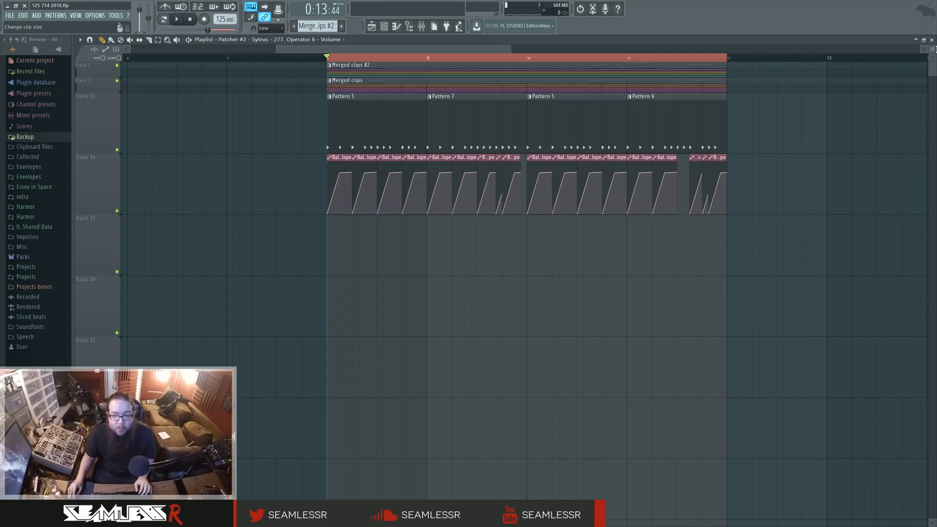
{"action": "left_click_drag", "start_coordinate": [933, 49], "coordinate": [933, 60]}
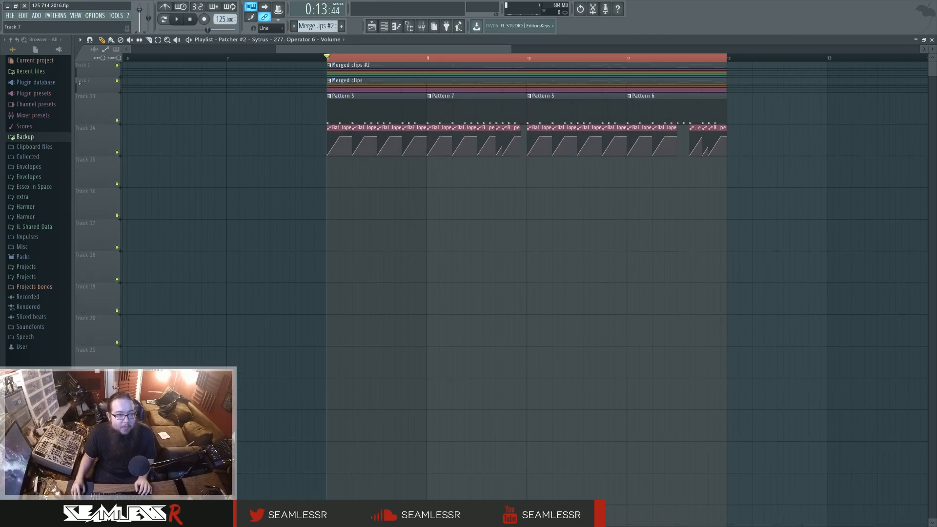
{"action": "left_click", "coordinate": [77, 81]}
{"action": "left_click", "coordinate": [77, 66]}
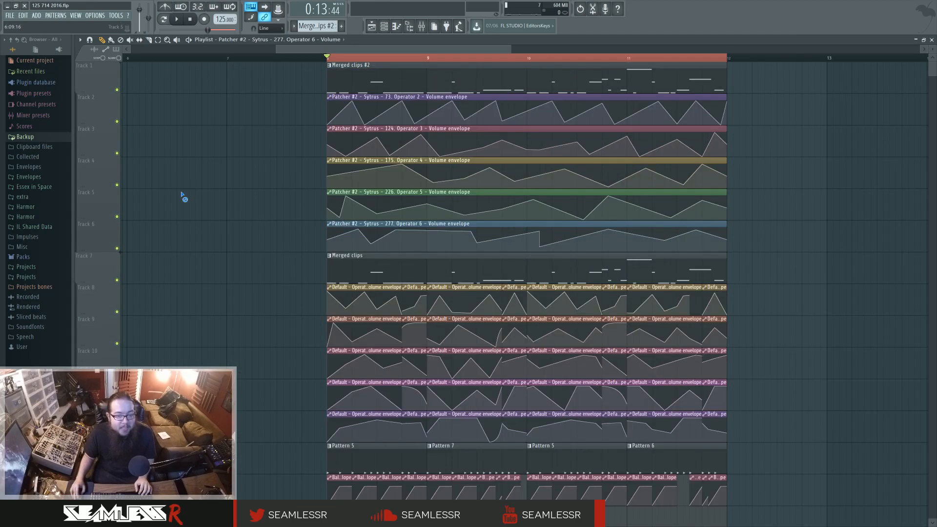
Step: Mute the Merged clips clip on Track 7, show the mixer, and open the upper Sytrus in Patcher #2
{"action": "right_click", "coordinate": [336, 270], "text": "alt"}
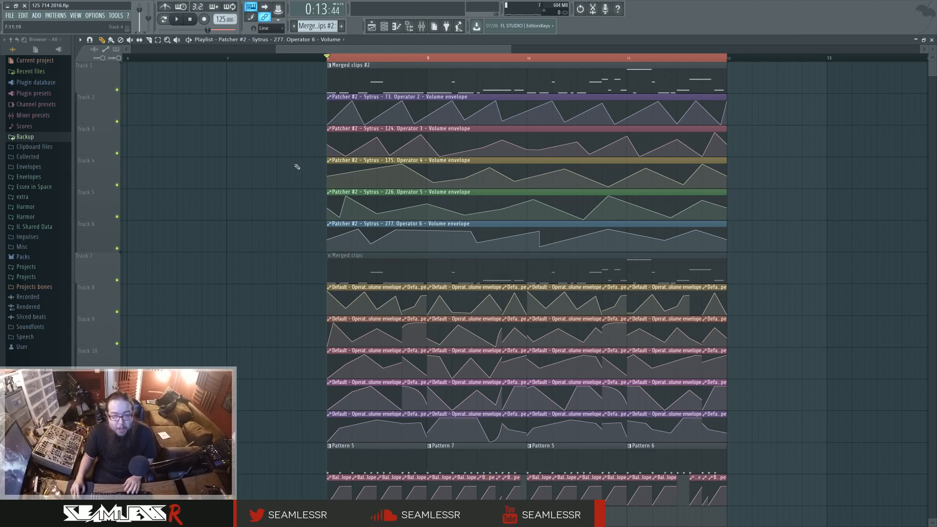
{"action": "left_click", "coordinate": [421, 26]}
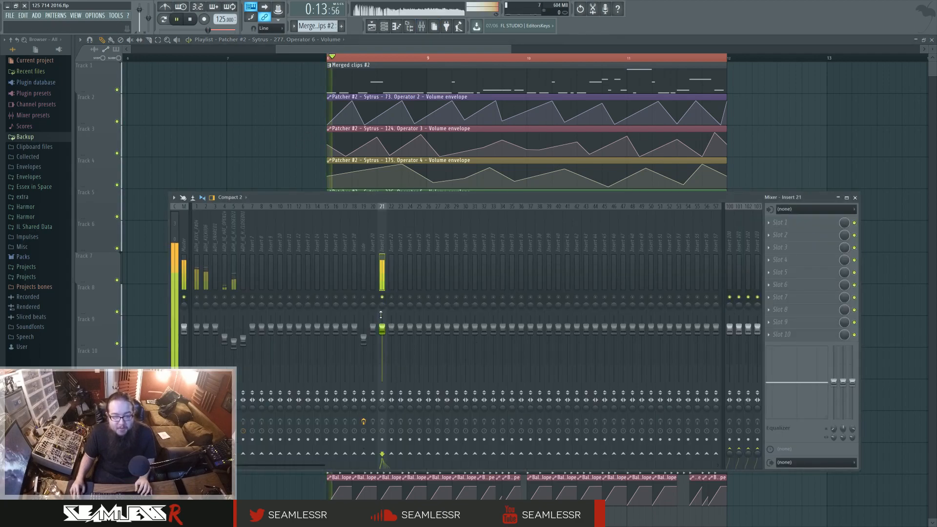
{"action": "left_click", "coordinate": [386, 27]}
{"action": "left_click", "coordinate": [518, 235]}
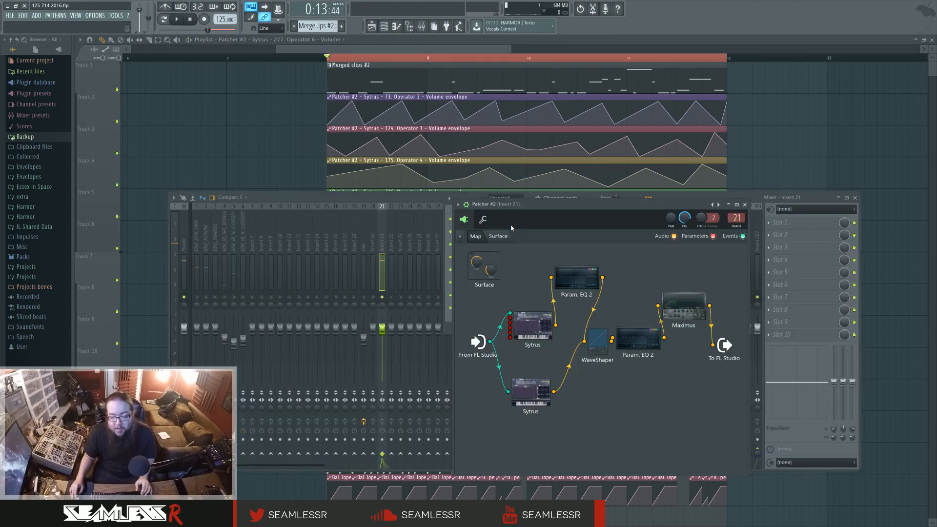
{"action": "left_click_drag", "start_coordinate": [578, 224], "coordinate": [521, 222]}
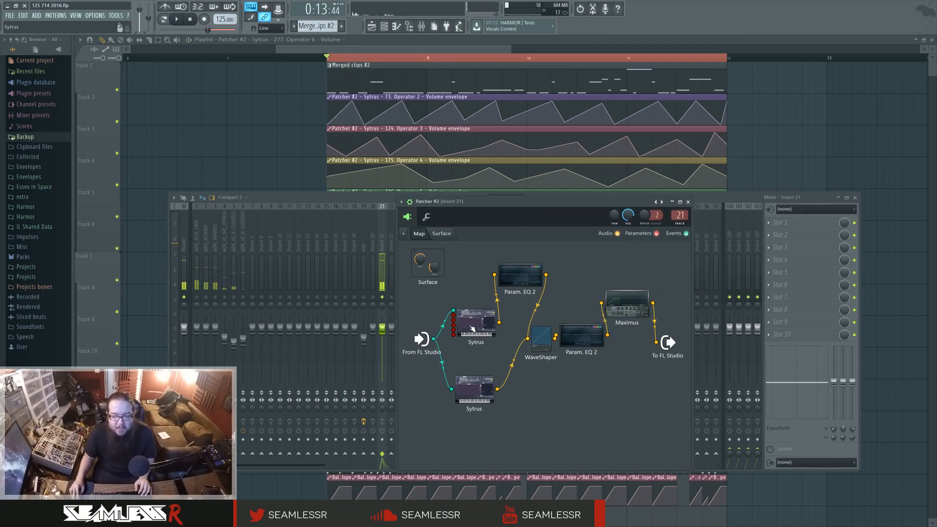
{"action": "left_click", "coordinate": [472, 328]}
{"action": "left_click_drag", "start_coordinate": [424, 152], "coordinate": [478, 179]}
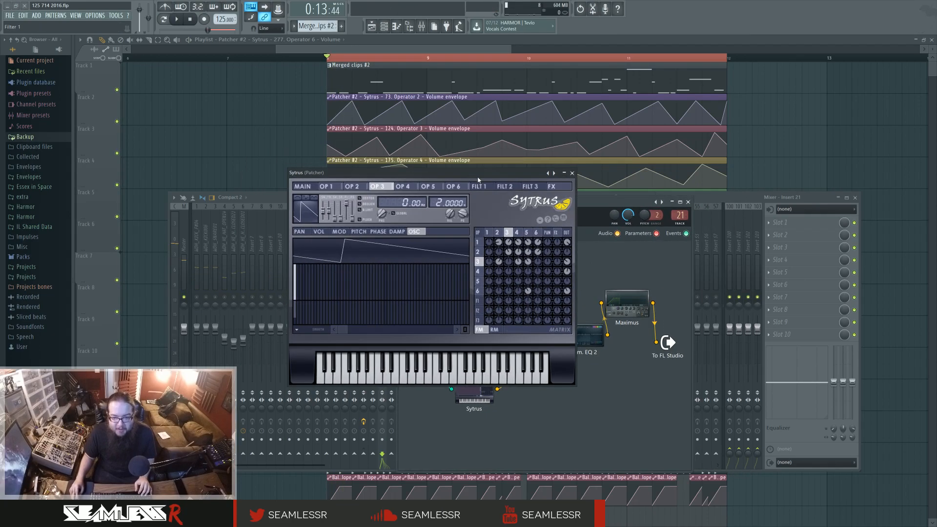
Step: During playback, reshape the oscillator waveforms of Sytrus operators 2 and 1, trying 50% and 75% shape on operator 1, and close Sytrus
{"action": "key", "text": "space"}
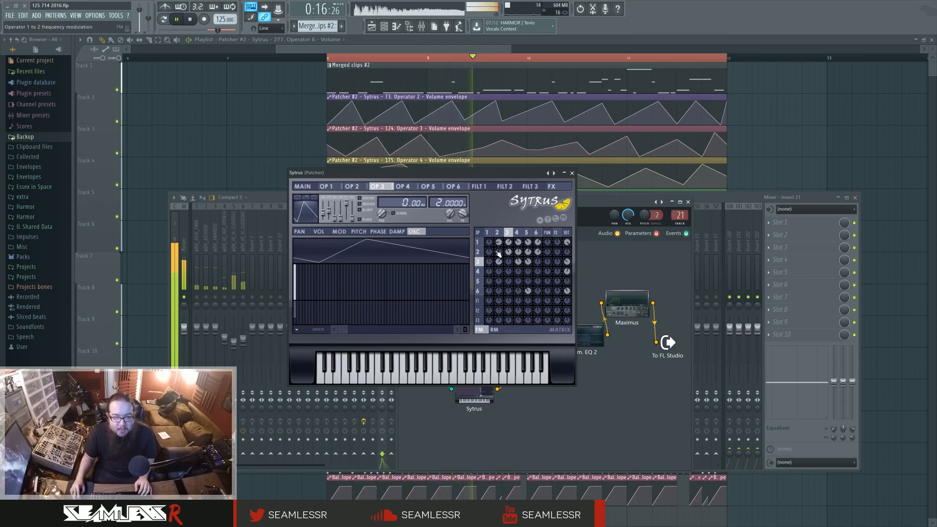
{"action": "left_click", "coordinate": [498, 232]}
{"action": "left_click_drag", "start_coordinate": [340, 218], "coordinate": [333, 211]}
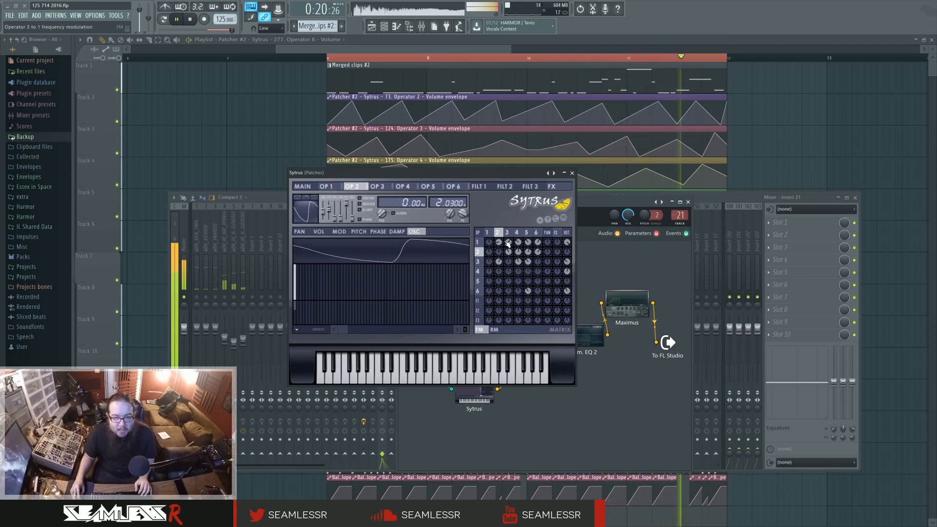
{"action": "left_click", "coordinate": [489, 233]}
{"action": "left_click_drag", "start_coordinate": [322, 219], "coordinate": [323, 210]}
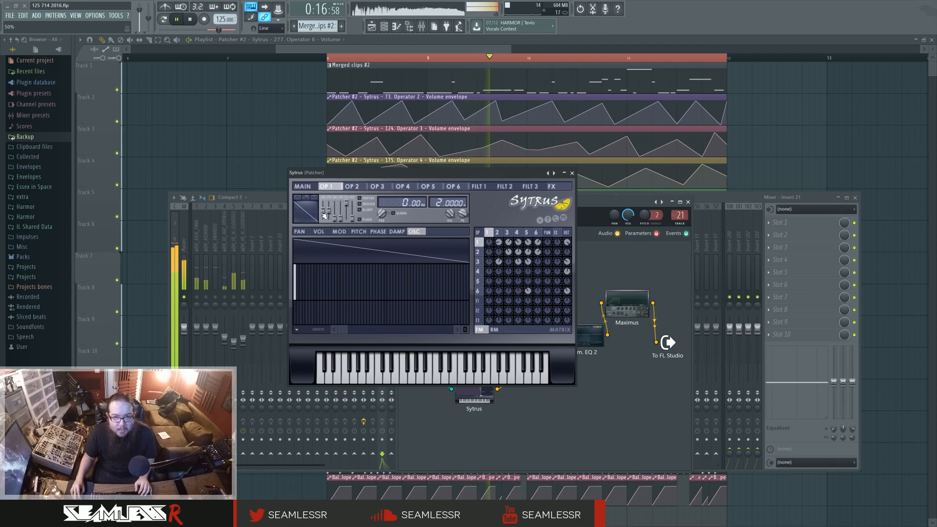
{"action": "left_click_drag", "start_coordinate": [326, 213], "coordinate": [325, 210]}
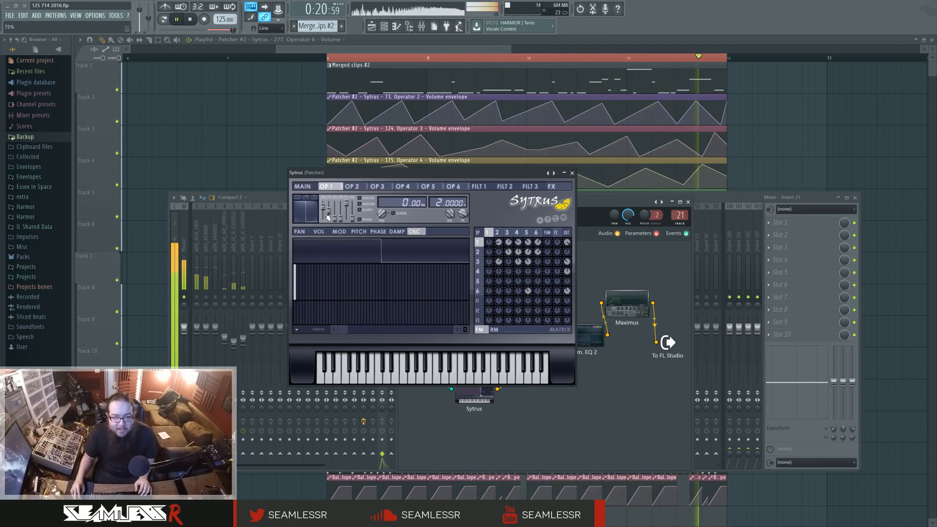
{"action": "left_click_drag", "start_coordinate": [328, 210], "coordinate": [326, 214]}
{"action": "left_click", "coordinate": [303, 186]}
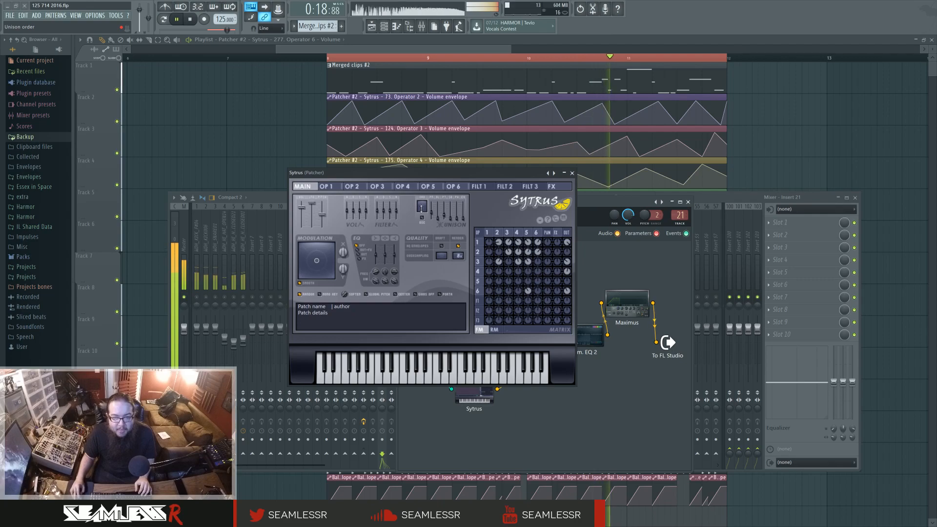
{"action": "left_click", "coordinate": [572, 173]}
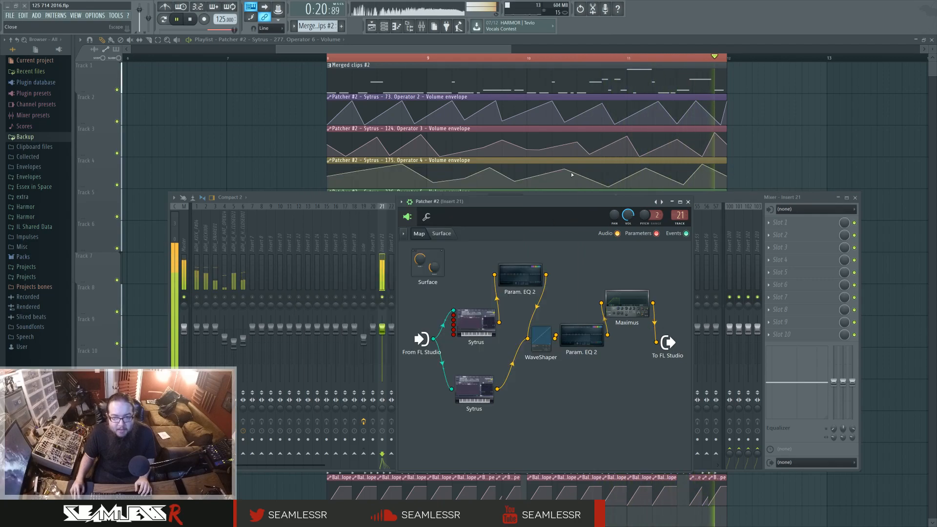
Step: Reopen the upper Sytrus in Patcher #2 and shape operator 1's waveform into a square
{"action": "left_click_drag", "start_coordinate": [553, 204], "coordinate": [513, 210]}
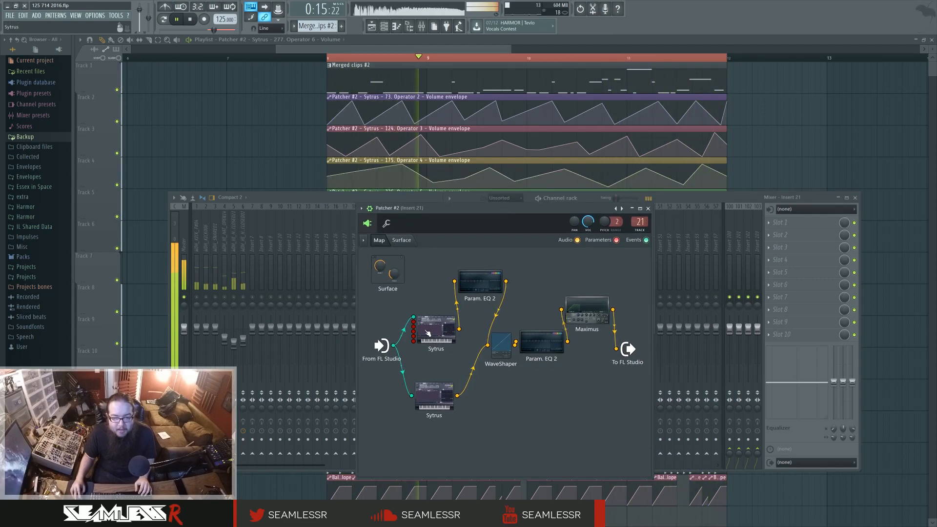
{"action": "double_click", "coordinate": [436, 326]}
{"action": "left_click", "coordinate": [498, 233]}
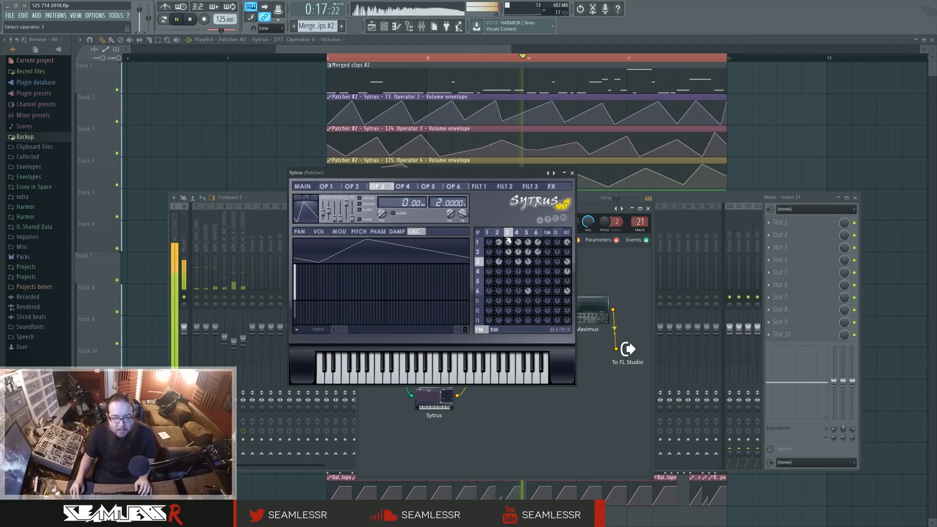
{"action": "left_click", "coordinate": [488, 233]}
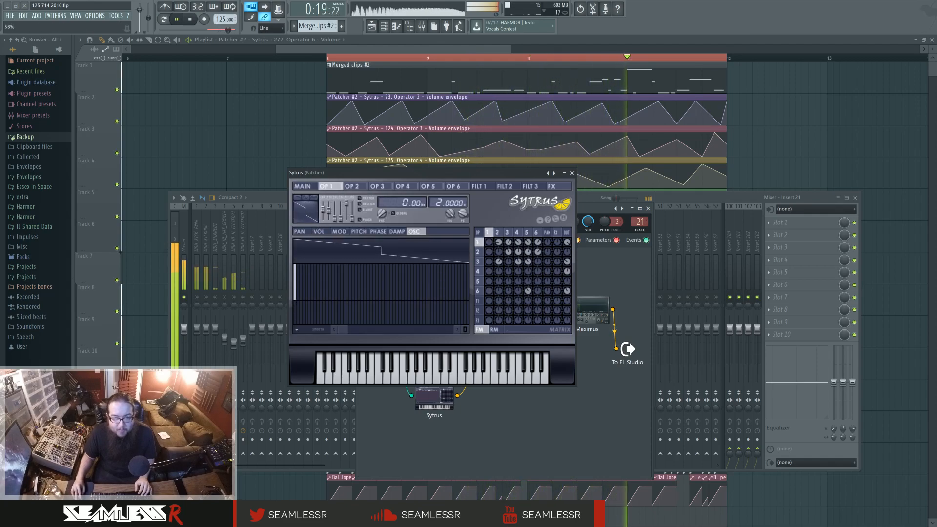
{"action": "left_click_drag", "start_coordinate": [326, 214], "coordinate": [325, 211]}
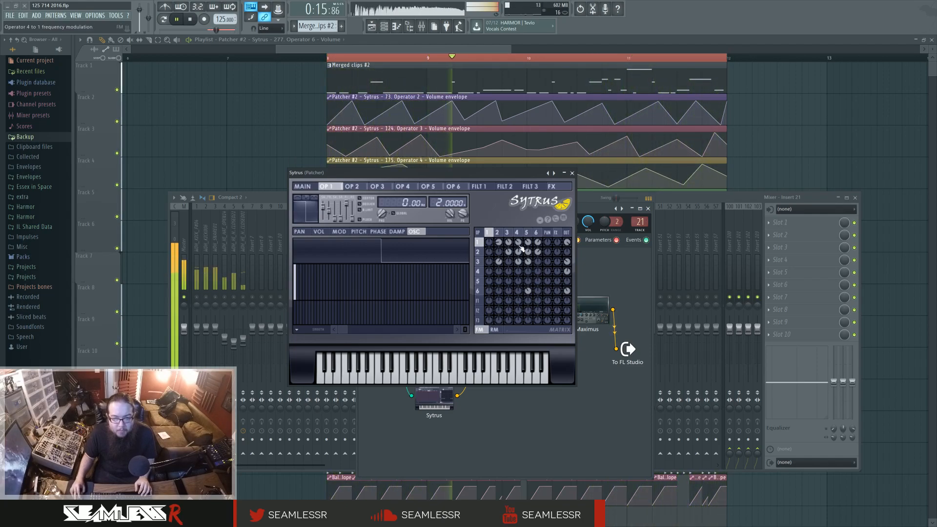
Step: In the ring modulation matrix, add modulation from operator 2 to operator 3 and clear operator 3 to operator 2
{"action": "left_click", "coordinate": [494, 329]}
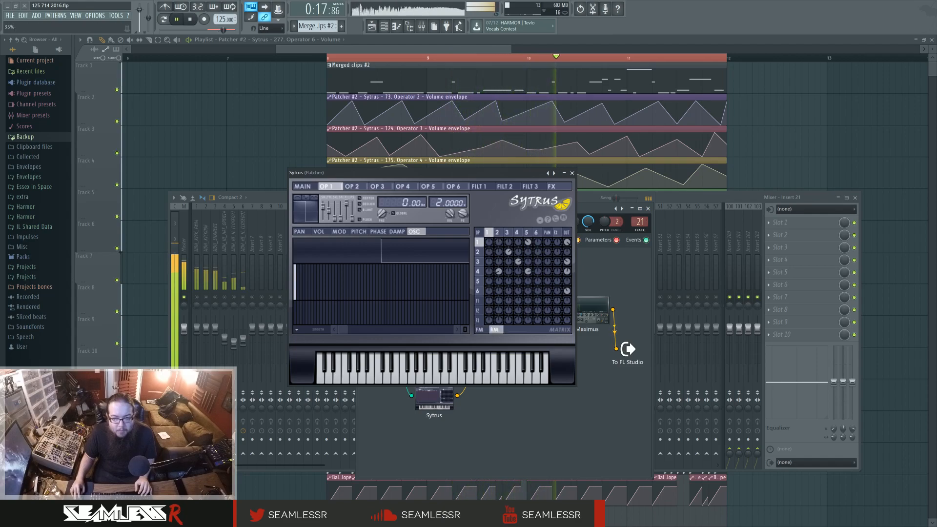
{"action": "mouse_move", "coordinate": [510, 255]}
{"action": "left_mouse_down"}
{"action": "mouse_move", "coordinate": [502, 260]}
{"action": "mouse_move", "coordinate": [508, 254]}
{"action": "left_mouse_up"}
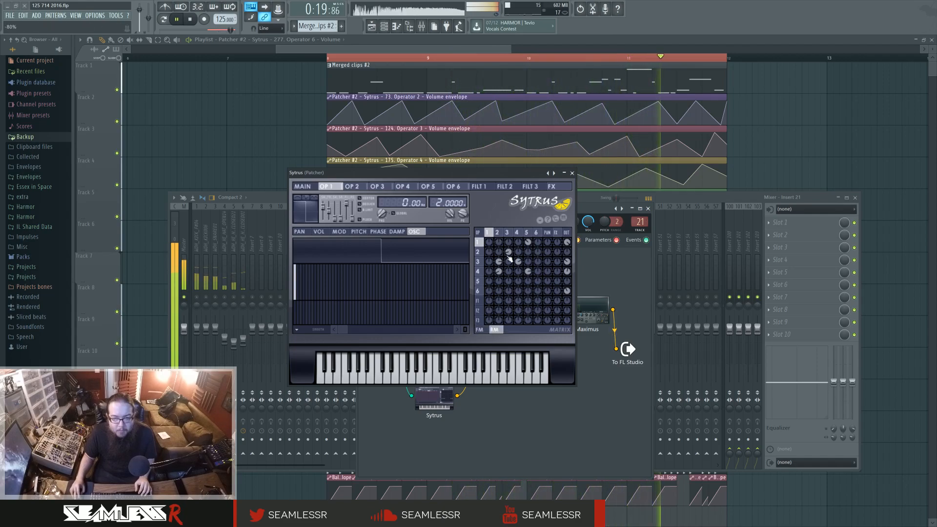
{"action": "left_click", "coordinate": [477, 252]}
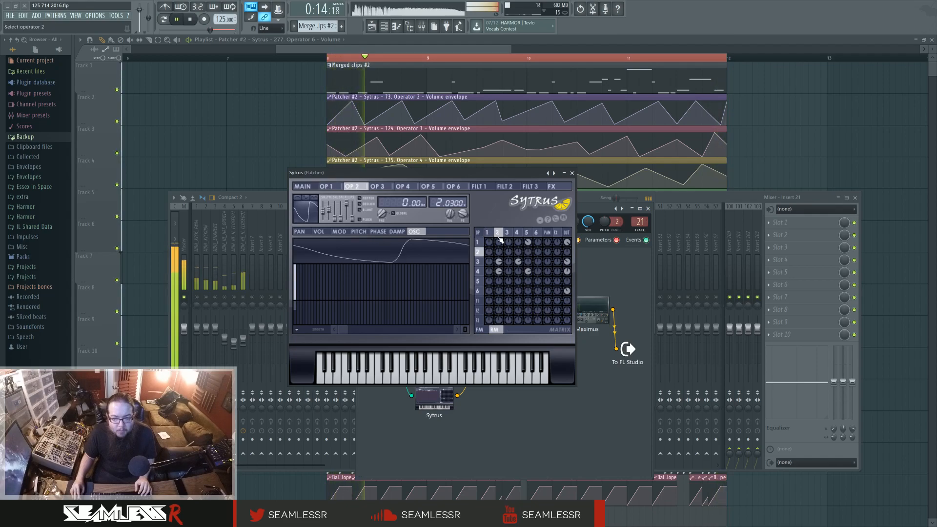
Step: Set operator 1's waveform shape to 44%, return to the ring modulation matrix, and stop playback
{"action": "left_click", "coordinate": [479, 331]}
{"action": "left_click", "coordinate": [479, 242]}
{"action": "left_click_drag", "start_coordinate": [324, 207], "coordinate": [327, 214]}
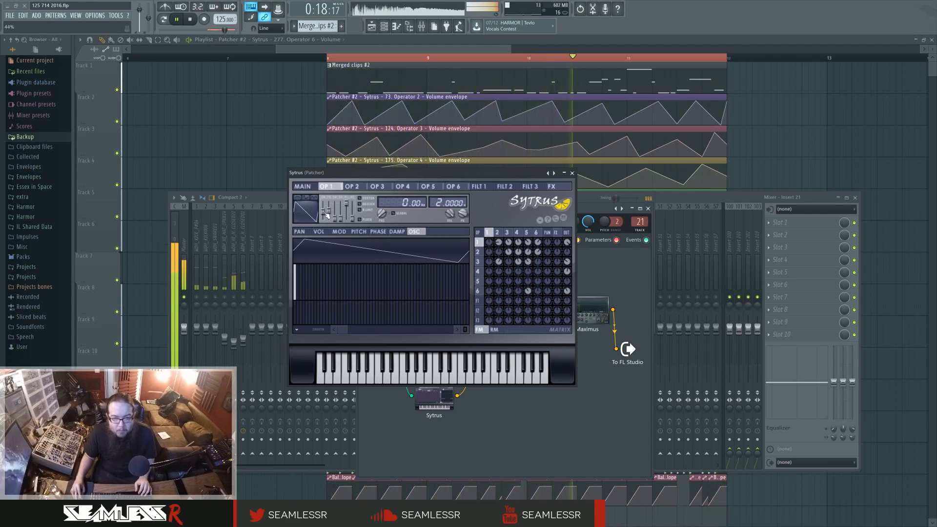
{"action": "left_click", "coordinate": [495, 329]}
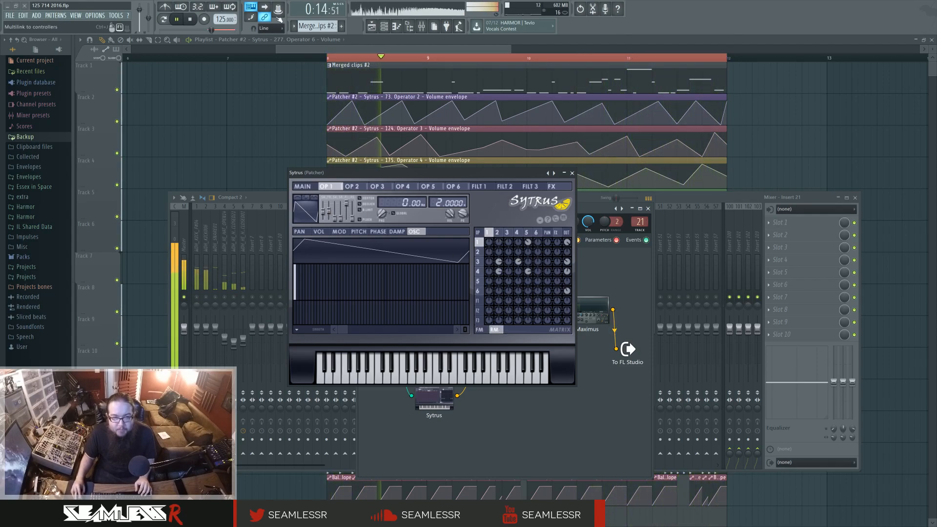
{"action": "left_click", "coordinate": [188, 21]}
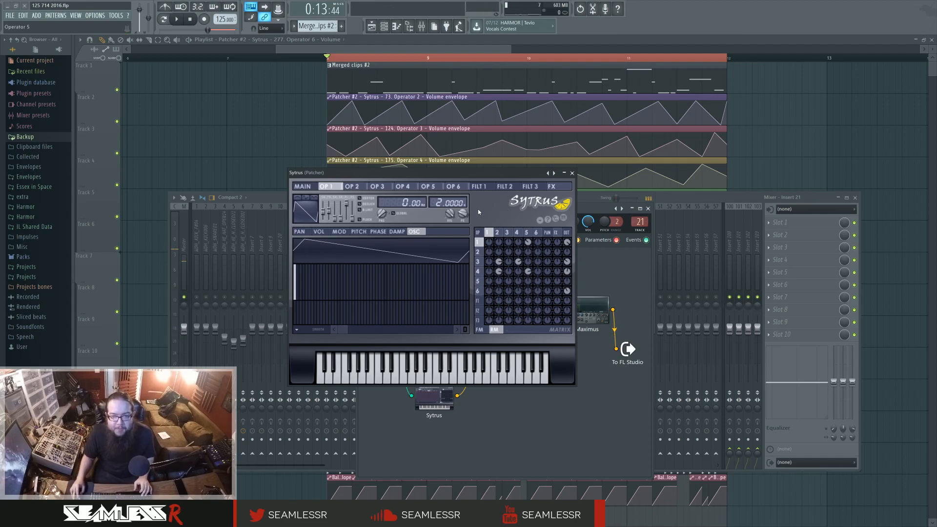
Step: Rework the ring modulation during playback: clear operator 5 to 1, set 1 to 6 to -25%, and add 5 to 3 and 3 to 2
{"action": "key", "text": "space"}
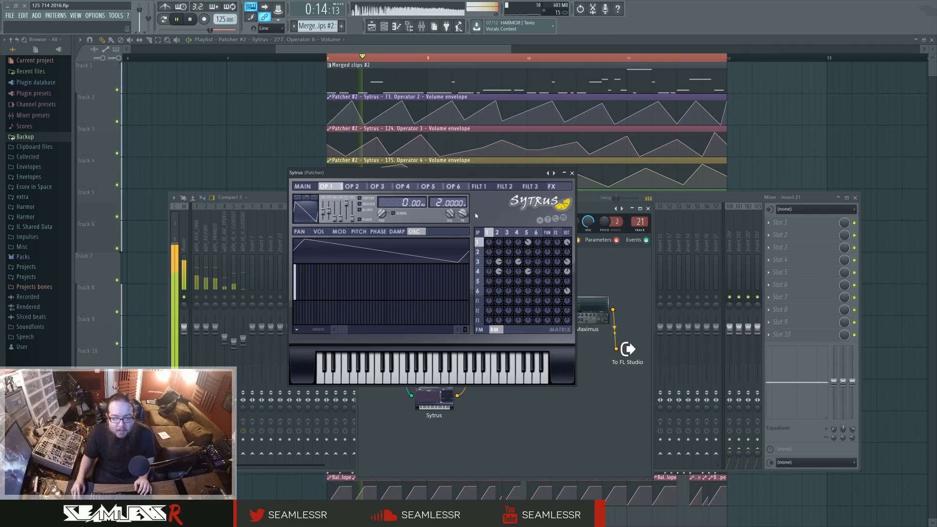
{"action": "left_click", "coordinate": [530, 245], "text": "alt"}
{"action": "left_click_drag", "start_coordinate": [530, 251], "coordinate": [530, 253]}
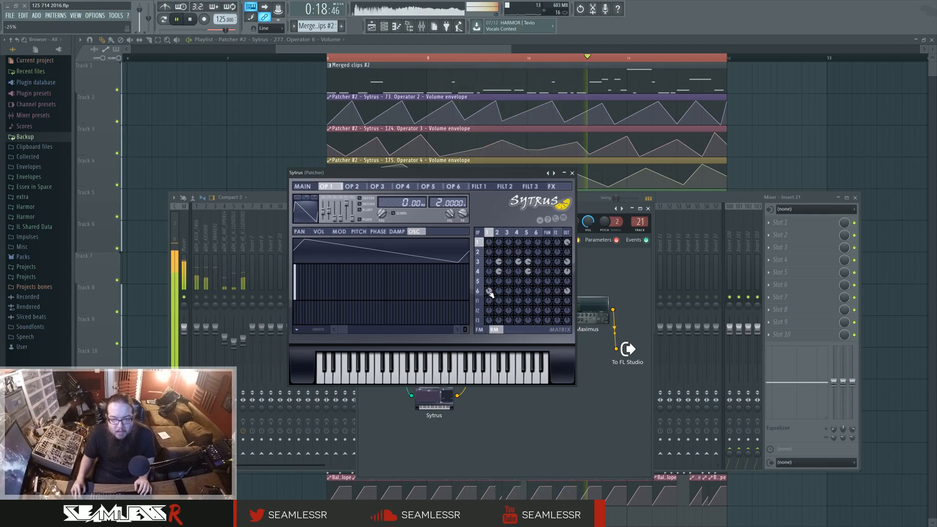
{"action": "left_click_drag", "start_coordinate": [491, 253], "coordinate": [491, 237]}
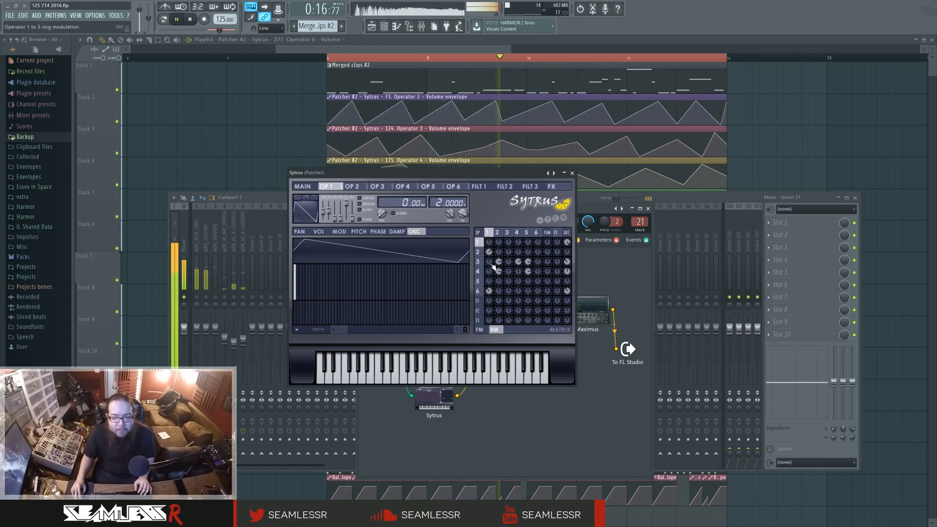
{"action": "middle_click", "coordinate": [490, 253]}
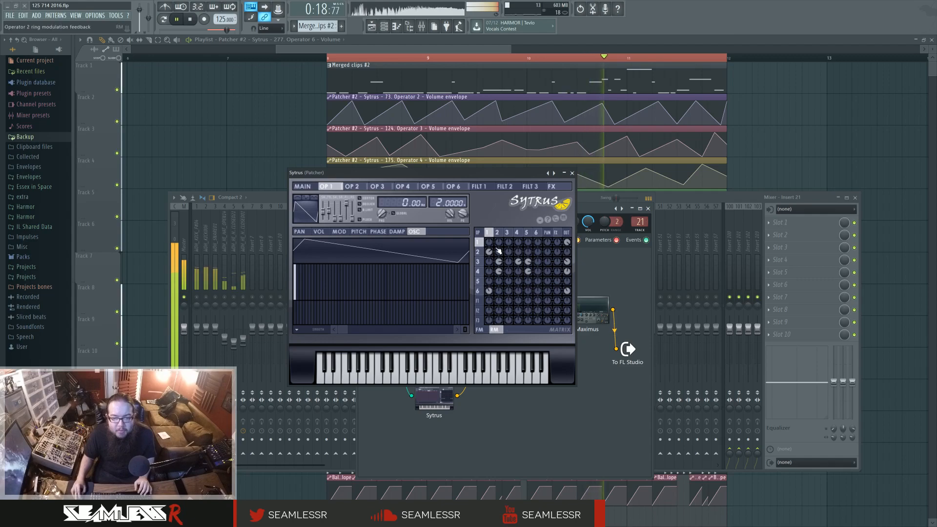
{"action": "left_click_drag", "start_coordinate": [509, 253], "coordinate": [509, 281]}
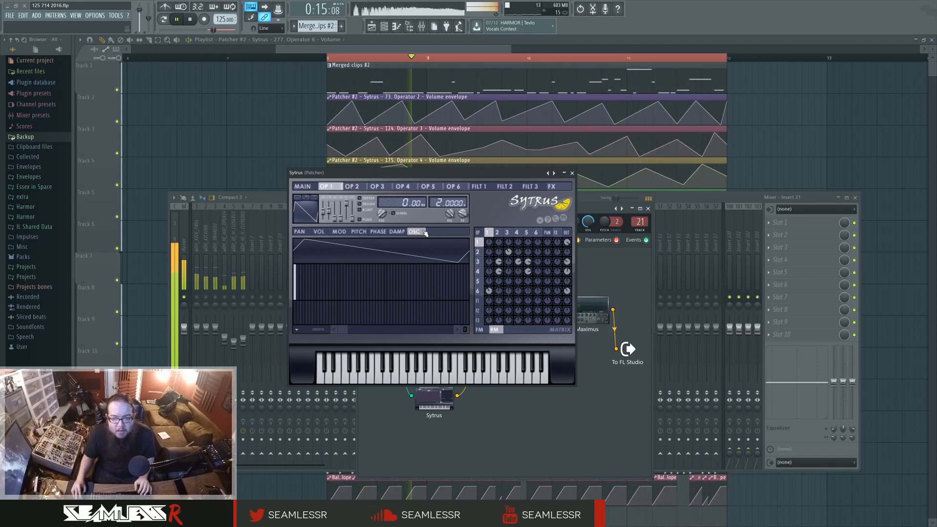
Step: Shift the phase of the first harmonic in operators 2 and 3
{"action": "left_click_drag", "start_coordinate": [299, 314], "coordinate": [299, 309]}
{"action": "left_click", "coordinate": [499, 232]}
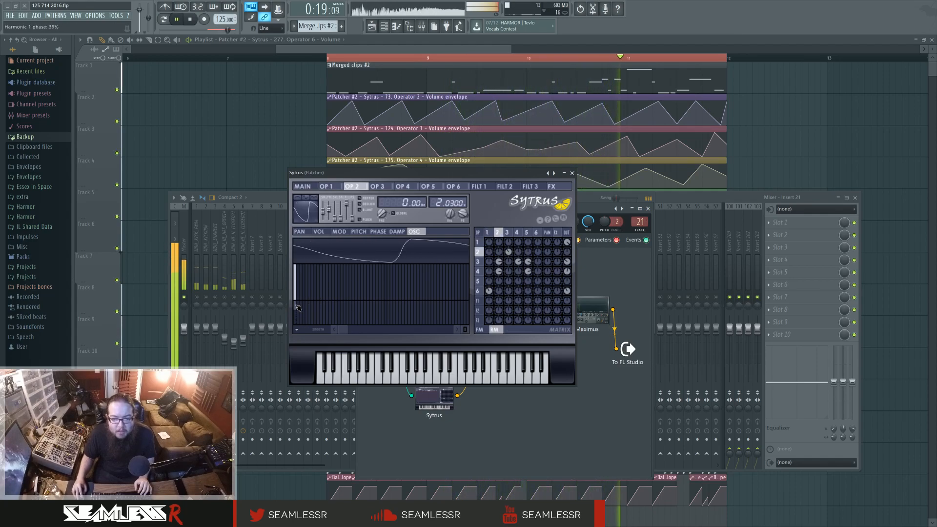
{"action": "left_click", "coordinate": [507, 233]}
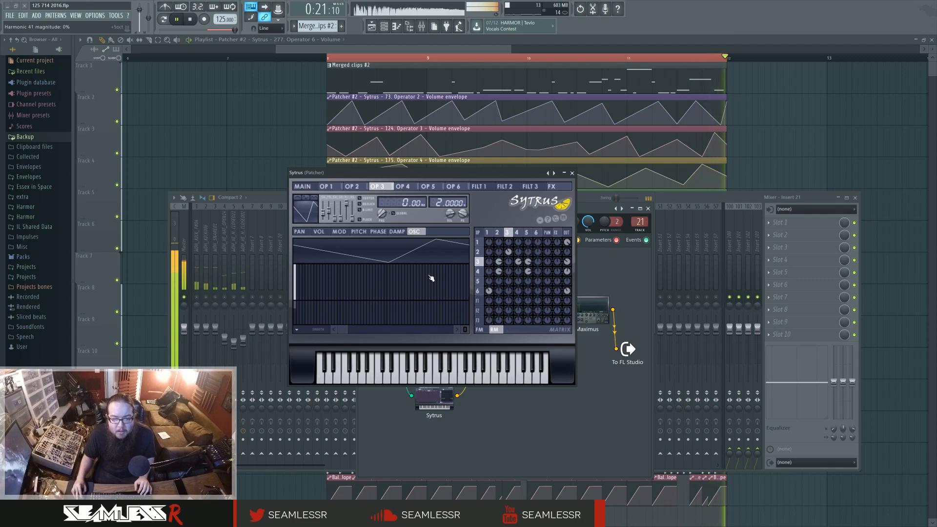
Step: Detune operator 4's frequency ratio and set operator 2's frequency ratio to 2.0600
{"action": "left_click", "coordinate": [517, 233]}
{"action": "left_click_drag", "start_coordinate": [453, 204], "coordinate": [454, 199]}
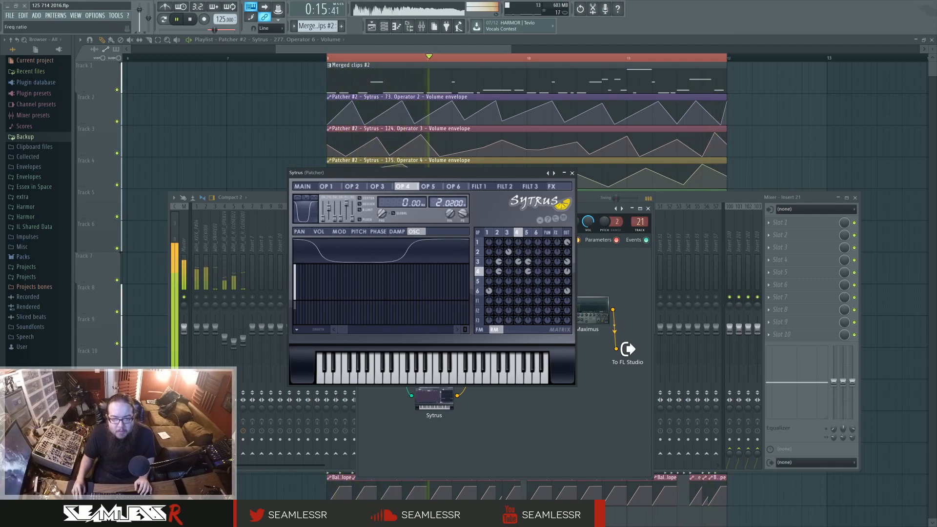
{"action": "left_click", "coordinate": [497, 233]}
{"action": "left_click", "coordinate": [506, 233]}
{"action": "left_click", "coordinate": [497, 232]}
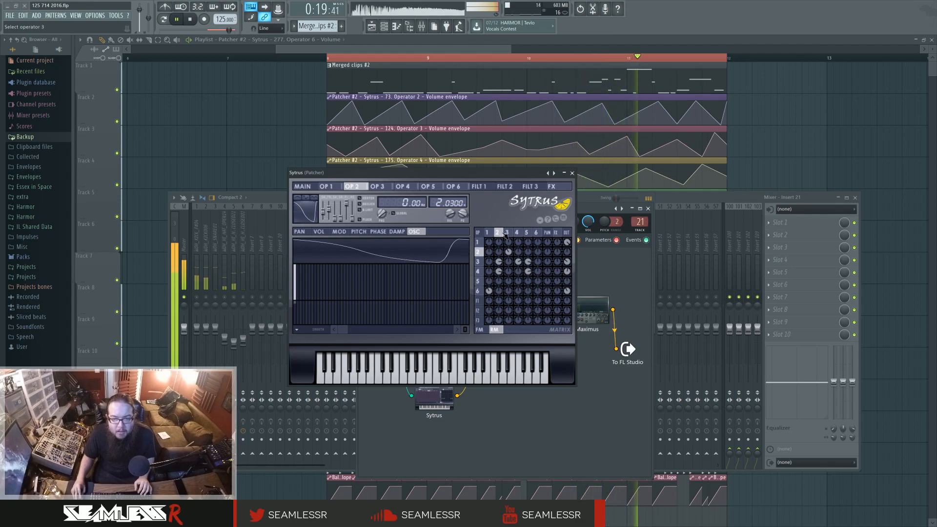
{"action": "left_click_drag", "start_coordinate": [452, 203], "coordinate": [452, 200]}
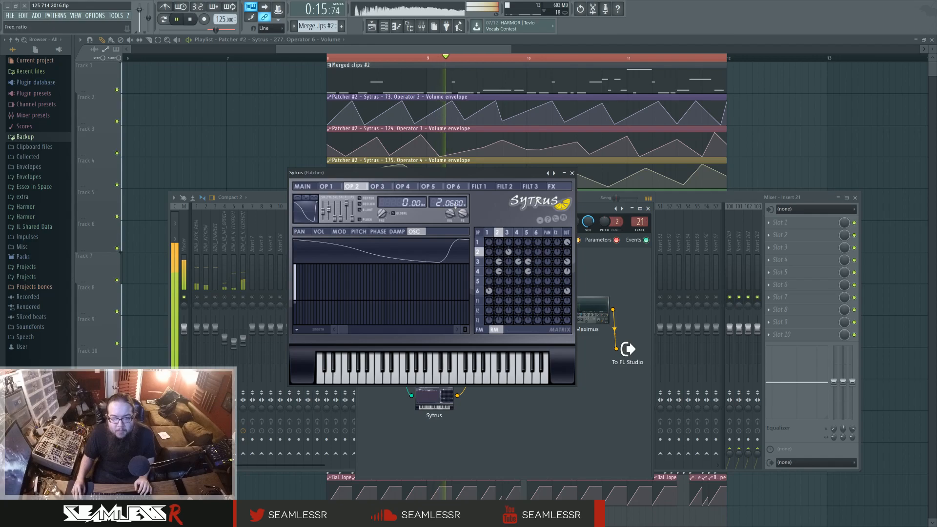
Step: Set operator 4's frequency ratio to 2.0300 and restart playback to hear the detuned layer
{"action": "left_click", "coordinate": [517, 232]}
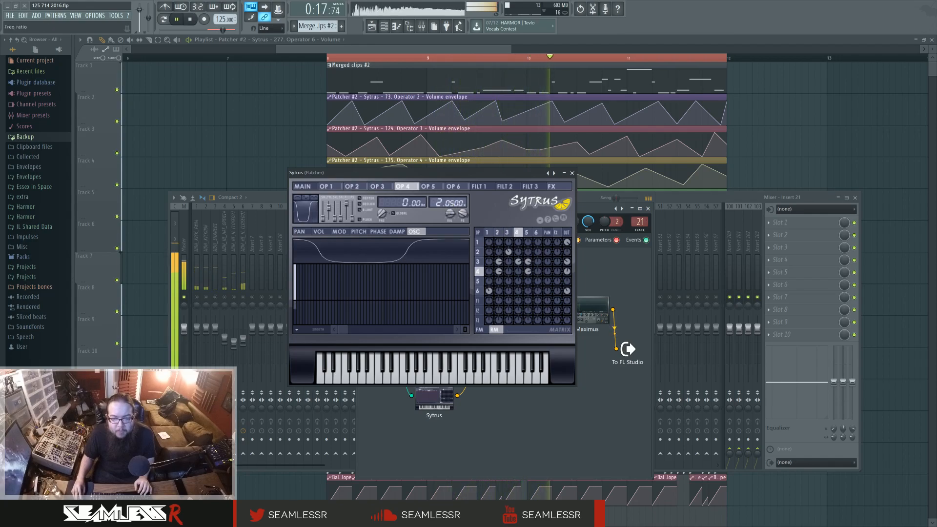
{"action": "left_click_drag", "start_coordinate": [452, 203], "coordinate": [452, 192]}
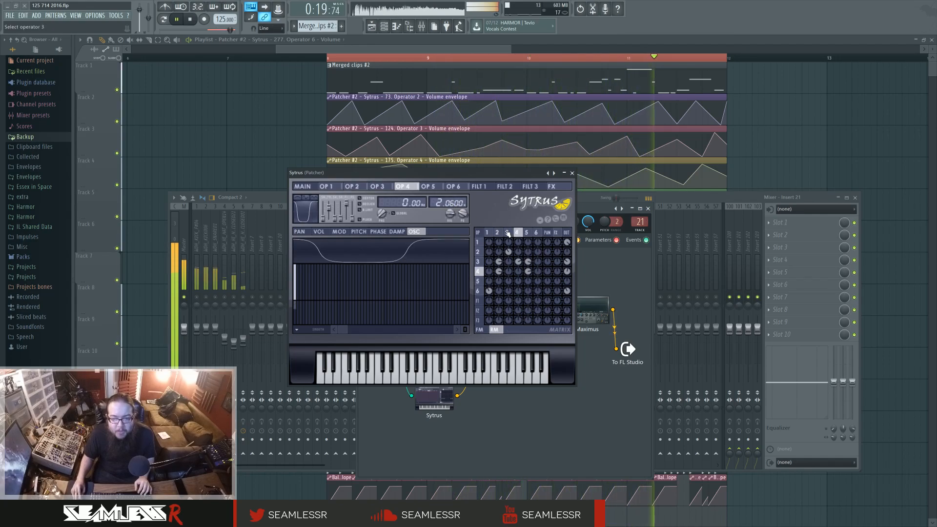
{"action": "key", "text": "space"}
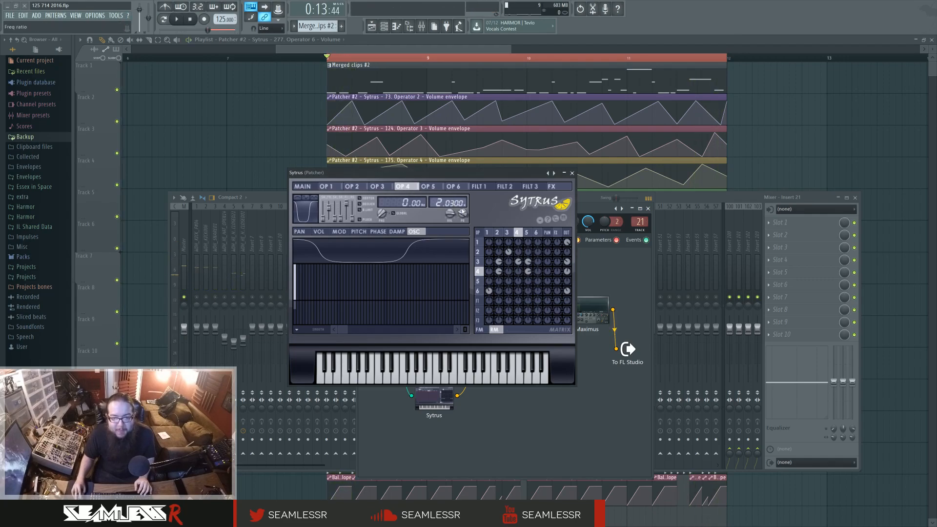
{"action": "left_click", "coordinate": [181, 21]}
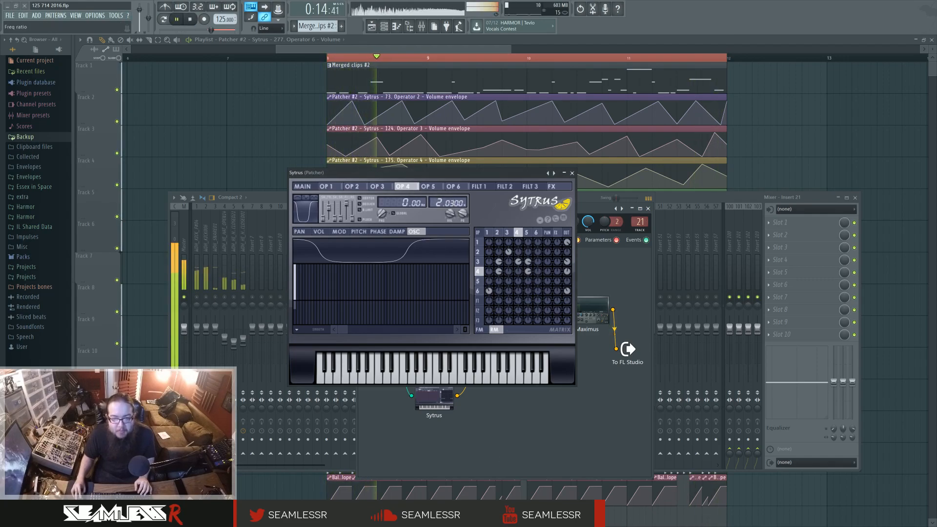
Step: Retune operator 4's frequency ratio to 1.9540 and set operator 6's frequency ratio to 2.0200
{"action": "left_click_drag", "start_coordinate": [452, 203], "coordinate": [452, 217]}
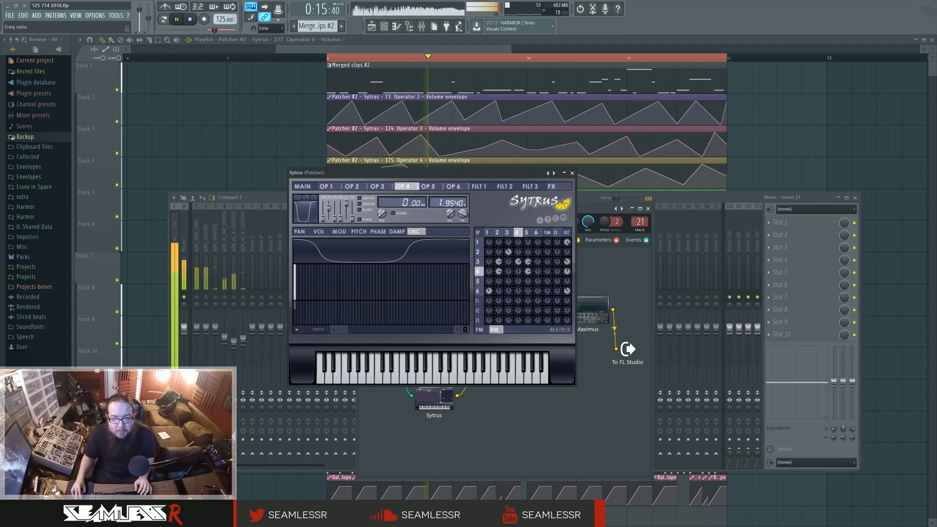
{"action": "left_click", "coordinate": [496, 233]}
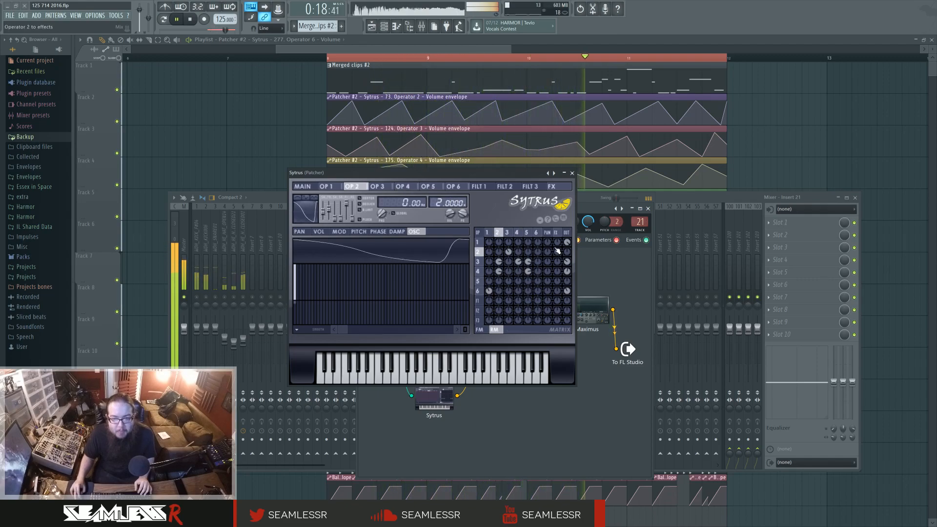
{"action": "left_click", "coordinate": [453, 187]}
{"action": "left_click_drag", "start_coordinate": [452, 204], "coordinate": [452, 205]}
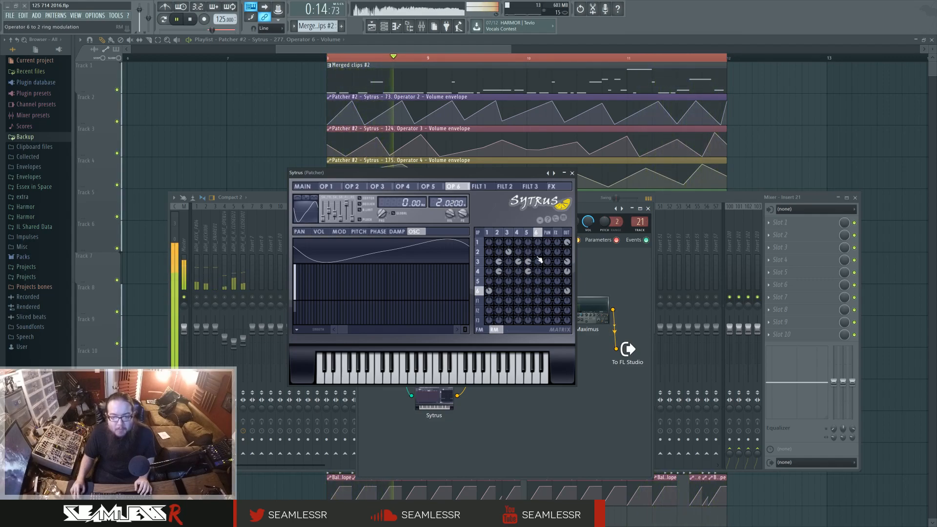
Step: Set the frequency modulation of operator 6 to 5 to -73%, and give operator 5 a saw shape with a frequency ratio of 4.0000
{"action": "left_click", "coordinate": [481, 329]}
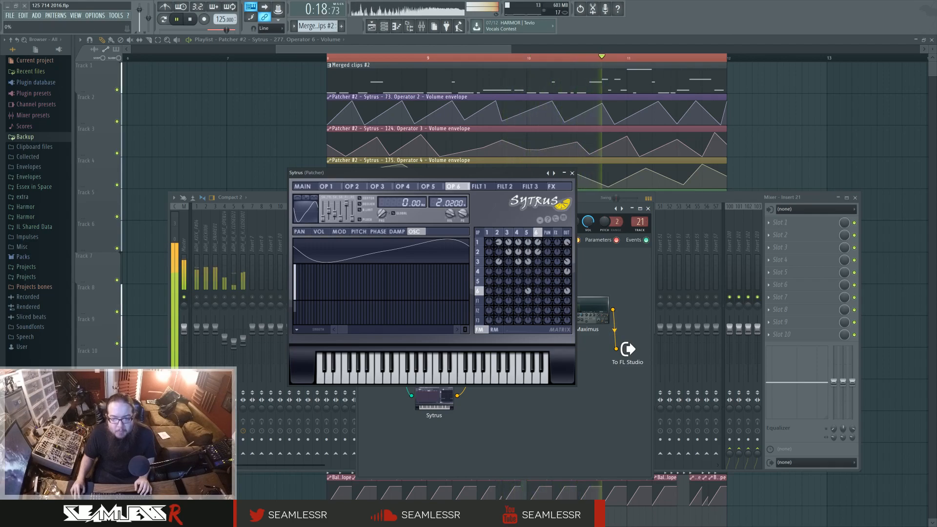
{"action": "scroll", "coordinate": [530, 291], "scroll_direction": "down", "scroll_amount": 8}
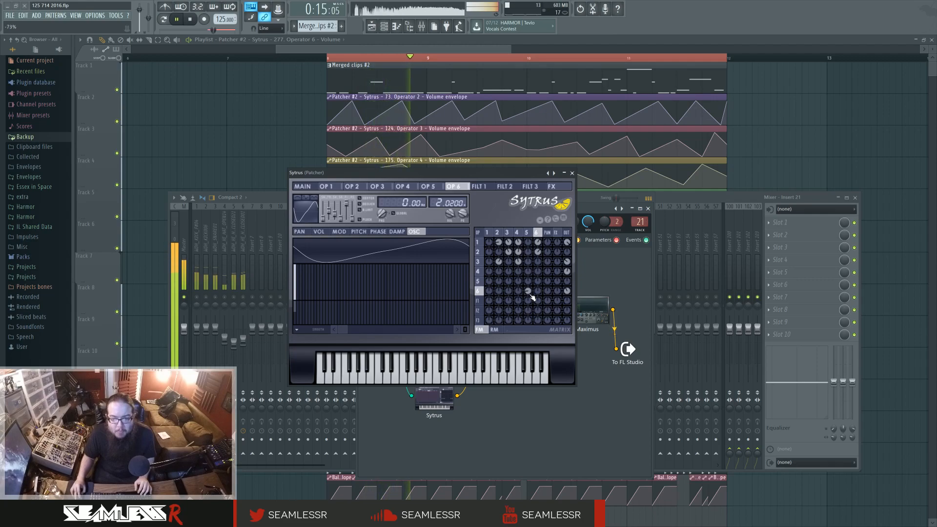
{"action": "left_click", "coordinate": [530, 233]}
{"action": "left_click_drag", "start_coordinate": [326, 215], "coordinate": [330, 217]}
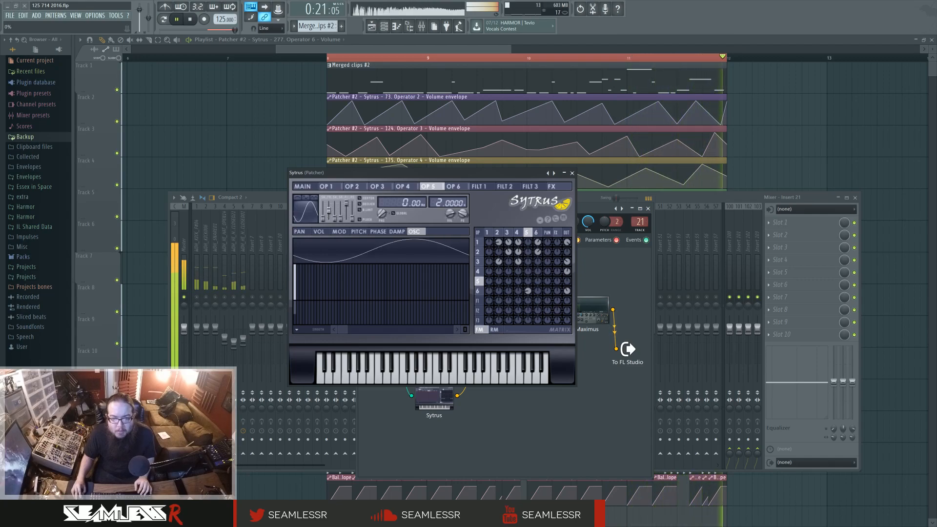
{"action": "left_click_drag", "start_coordinate": [323, 219], "coordinate": [323, 210]}
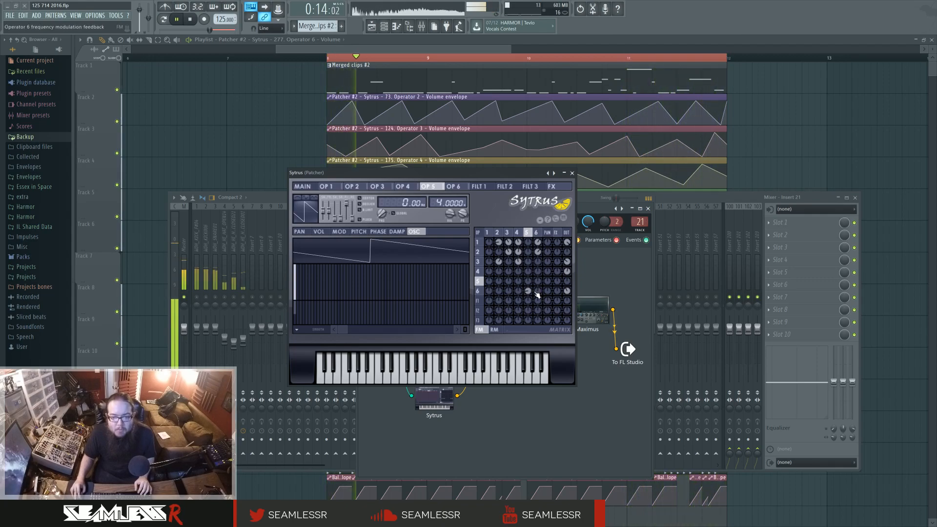
Step: Move operator 6's ring modulation from operator 1 to operator 2 at -36%, and adjust the Sytrus unison settings
{"action": "left_click", "coordinate": [502, 332]}
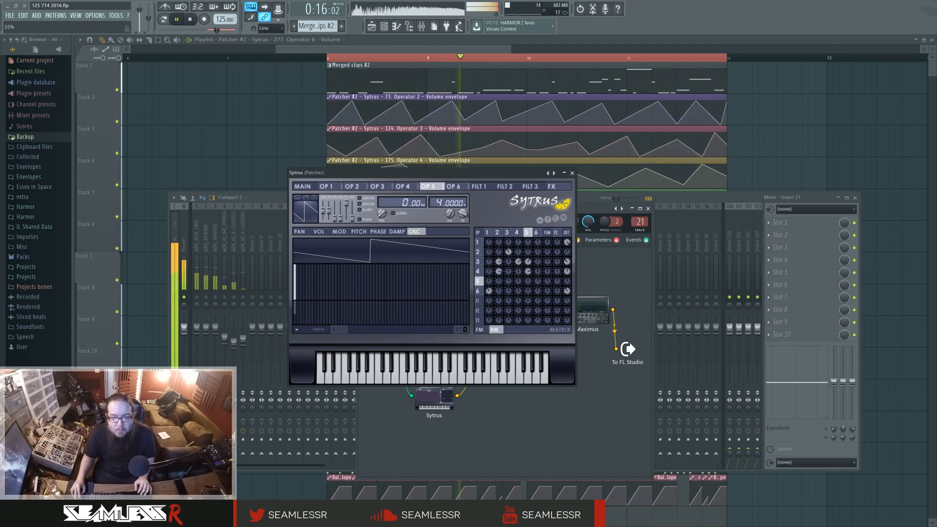
{"action": "left_click", "coordinate": [491, 292]}
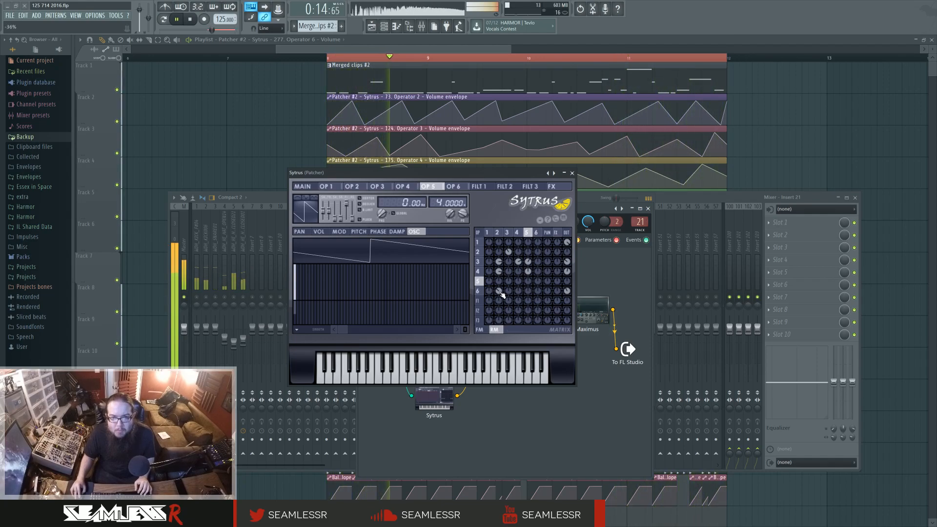
{"action": "left_click", "coordinate": [303, 187]}
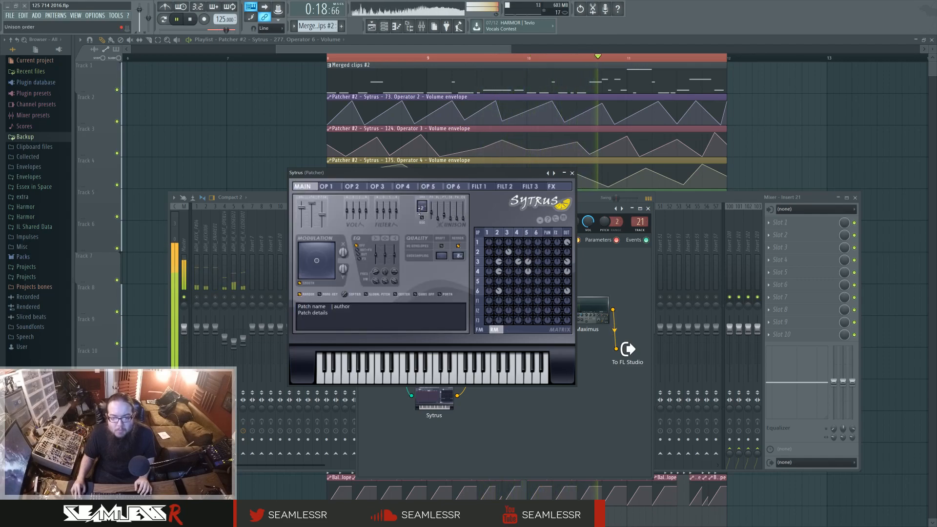
{"action": "left_click_drag", "start_coordinate": [427, 207], "coordinate": [456, 216]}
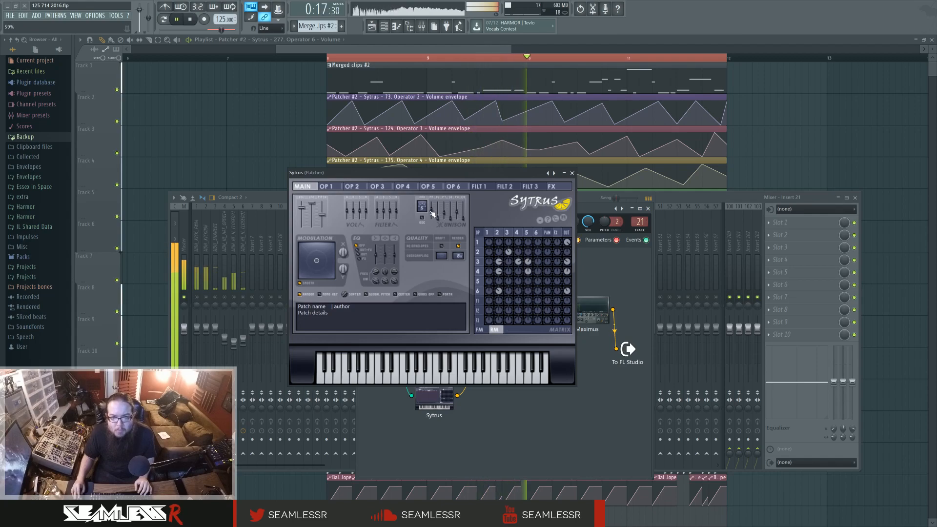
{"action": "left_click", "coordinate": [573, 173]}
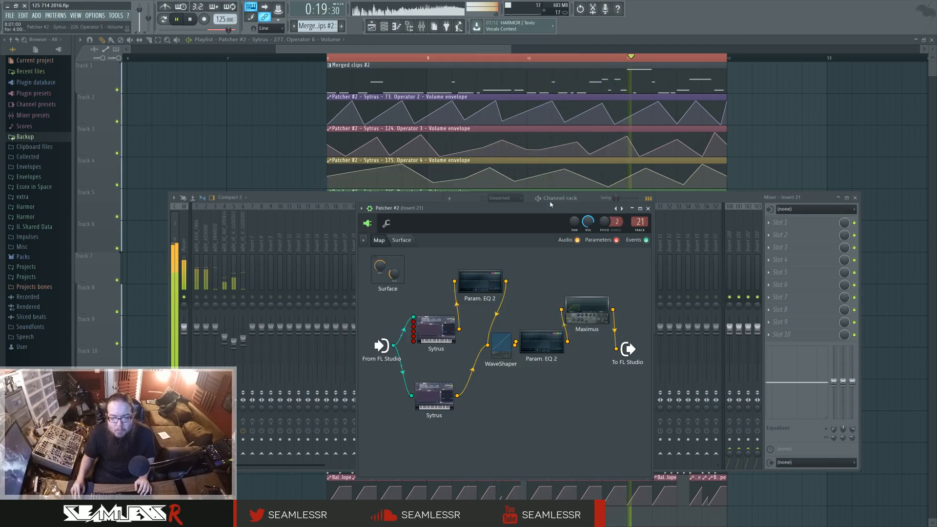
Step: Check the spectrum in the Param. EQ 2 after the WaveShaper, close it and restart playback
{"action": "double_click", "coordinate": [541, 340]}
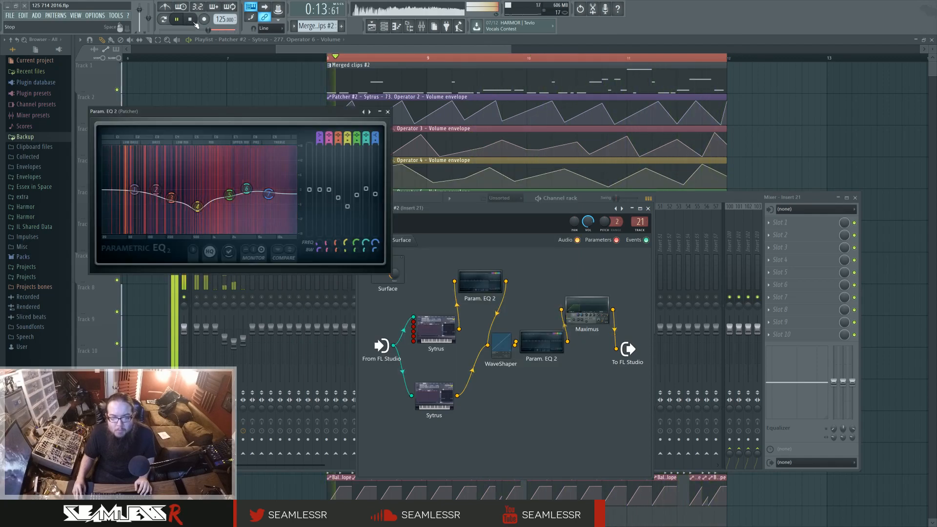
{"action": "key", "text": "space"}
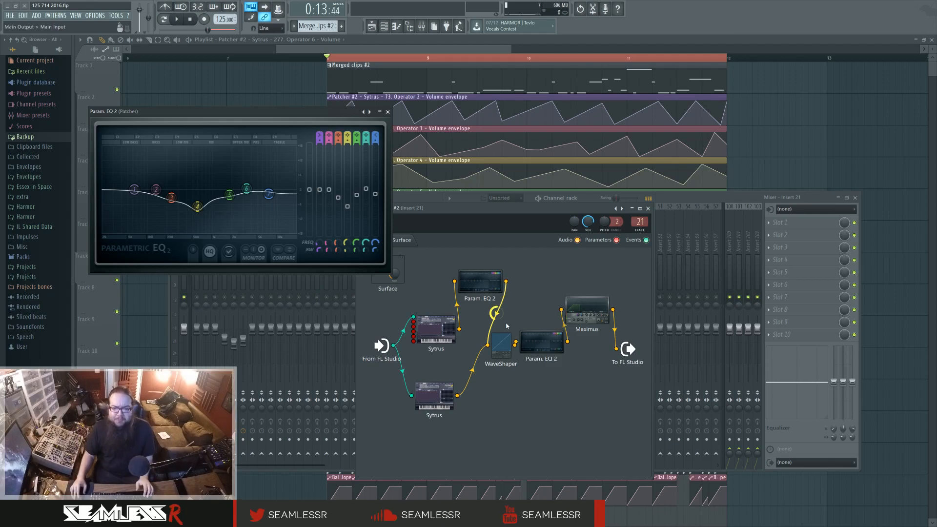
{"action": "left_click", "coordinate": [387, 112]}
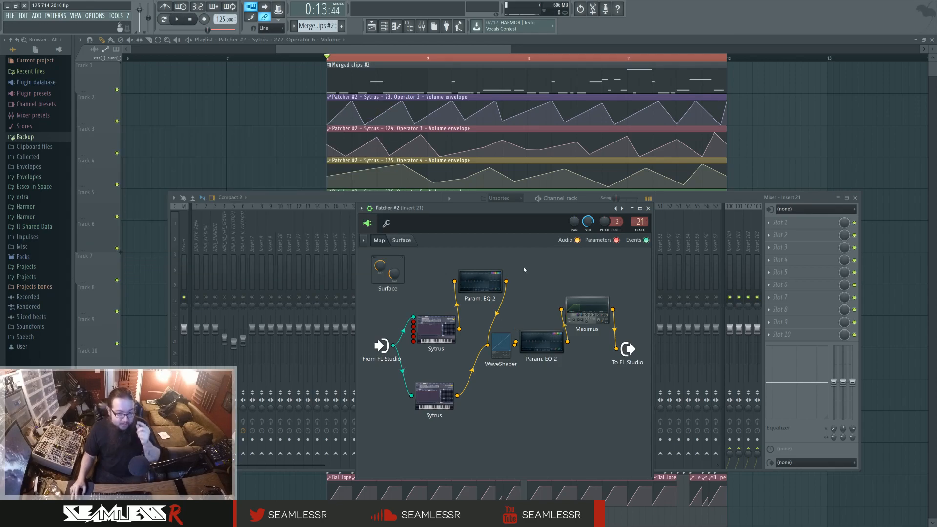
{"action": "key", "text": "space"}
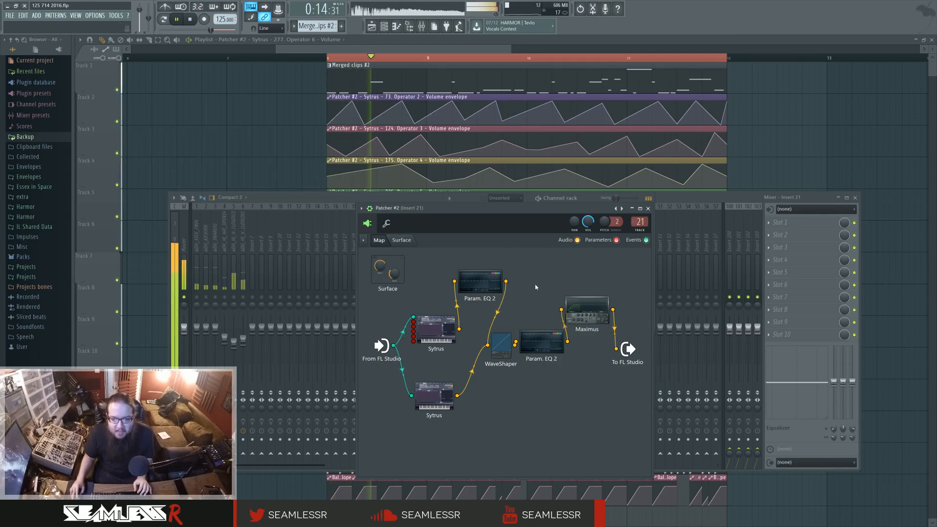
Step: Enlarge the WaveShaper, pull its curve's first peak down to a low dip, and audition the shaping before closing it
{"action": "double_click", "coordinate": [501, 345]}
{"action": "left_click_drag", "start_coordinate": [147, 112], "coordinate": [342, 163]}
{"action": "left_click_drag", "start_coordinate": [389, 273], "coordinate": [612, 447]}
{"action": "left_click", "coordinate": [190, 20]}
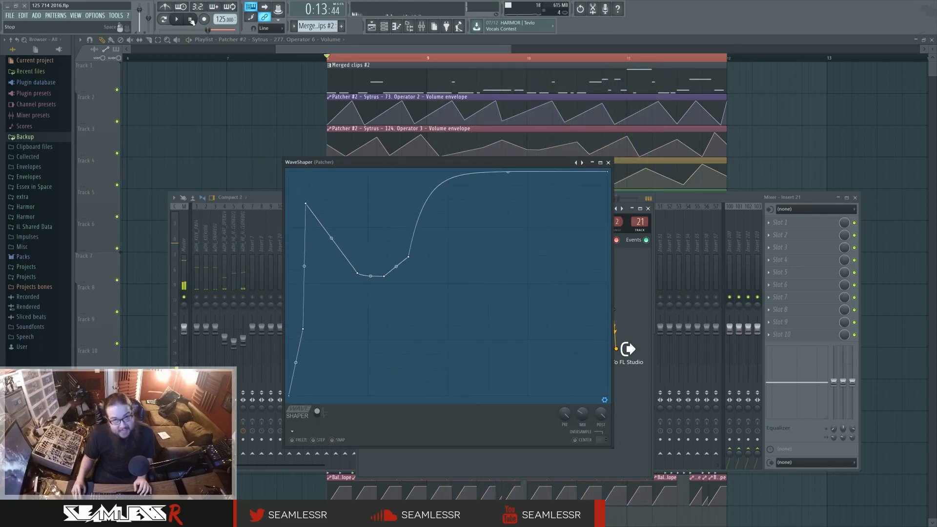
{"action": "key", "text": "space"}
{"action": "left_click_drag", "start_coordinate": [305, 203], "coordinate": [335, 349]}
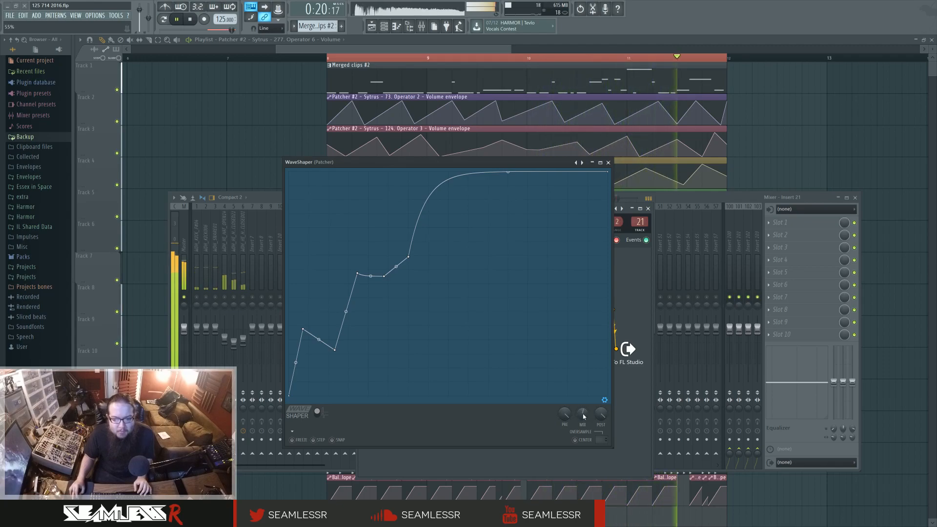
{"action": "left_click", "coordinate": [190, 20]}
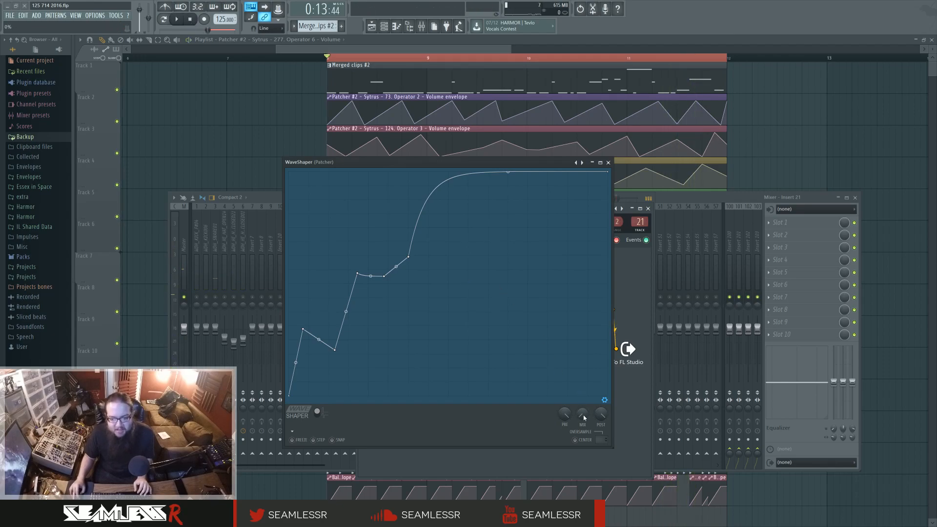
{"action": "key", "text": "space"}
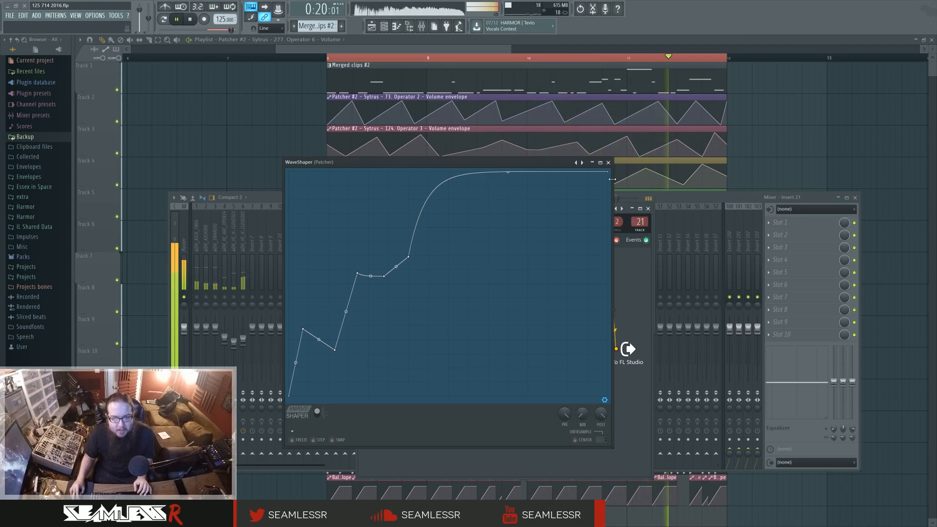
{"action": "left_click", "coordinate": [608, 163]}
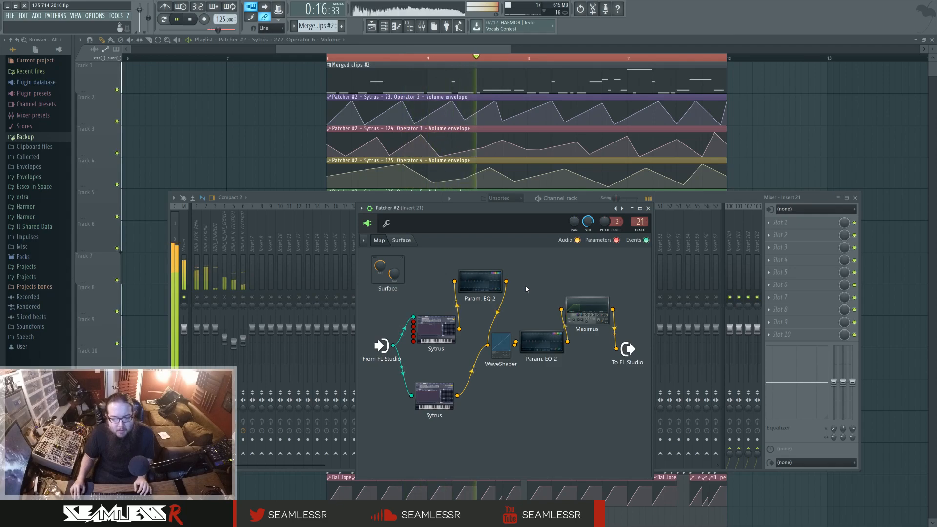
Step: Try frequency ratios of 2.0000, 6.0000 and 5.0000 on operator 5 of the automated Sytrus
{"action": "left_click", "coordinate": [435, 326]}
{"action": "left_click", "coordinate": [517, 233]}
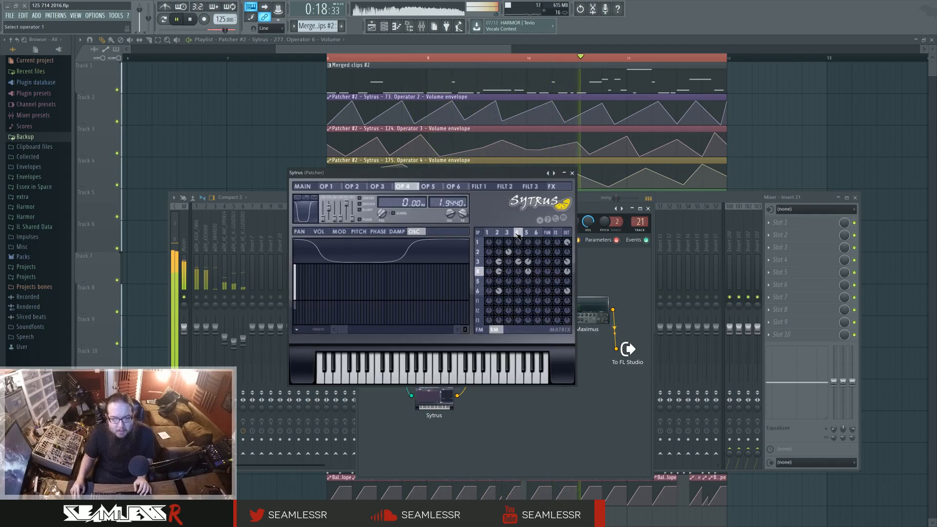
{"action": "left_click", "coordinate": [526, 233]}
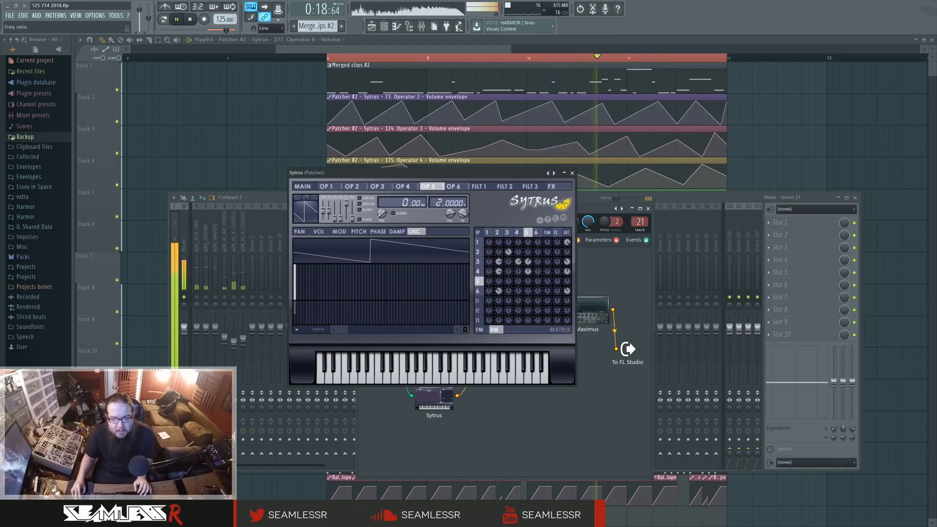
{"action": "left_click_drag", "start_coordinate": [439, 202], "coordinate": [439, 195]}
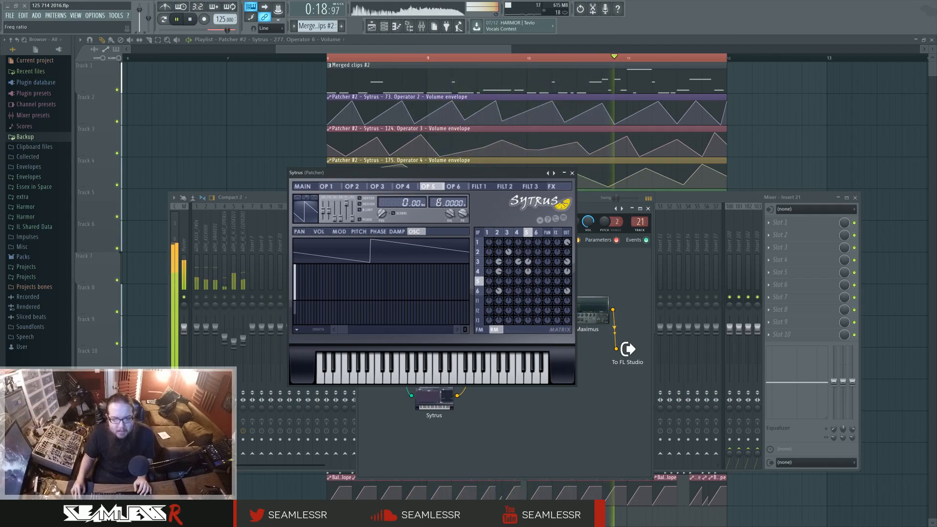
{"action": "left_click_drag", "start_coordinate": [439, 203], "coordinate": [439, 207]}
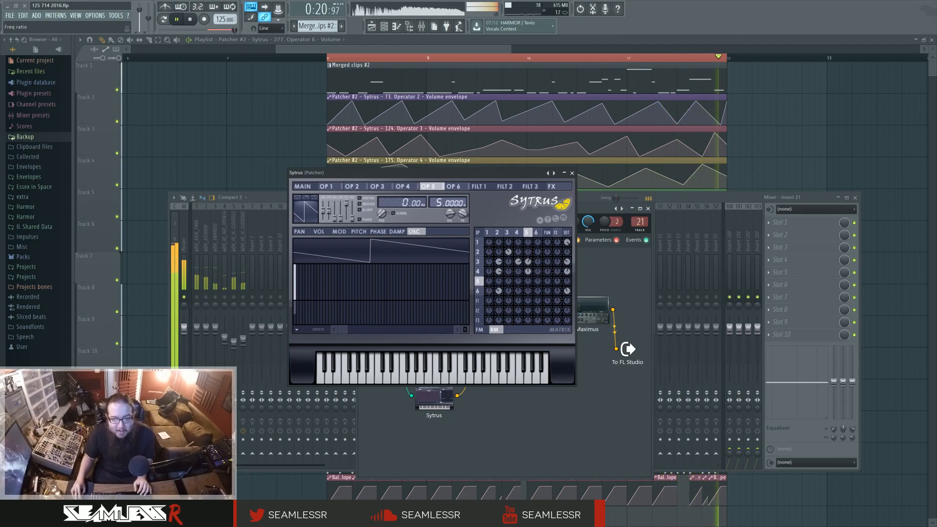
Step: Restart playback and raise the first Sytrus unison slider to 100%
{"action": "left_click", "coordinate": [190, 20]}
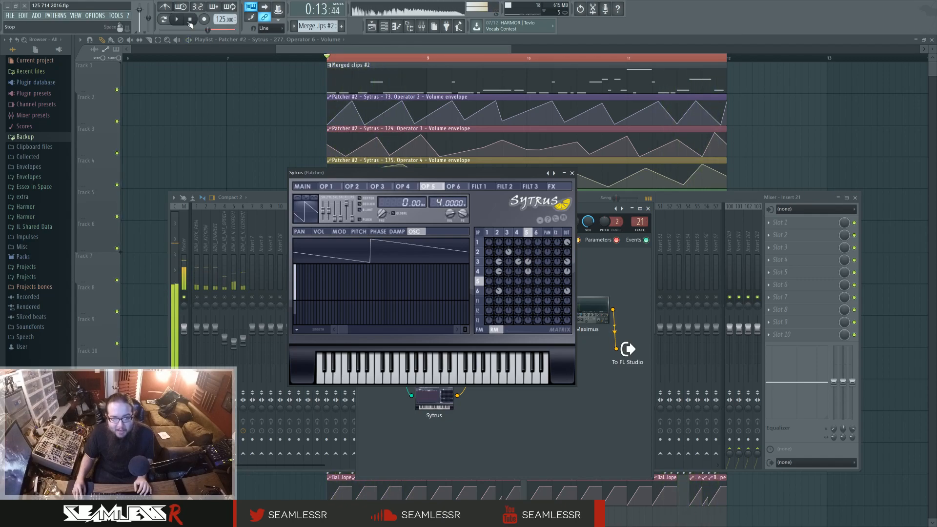
{"action": "key", "text": "space"}
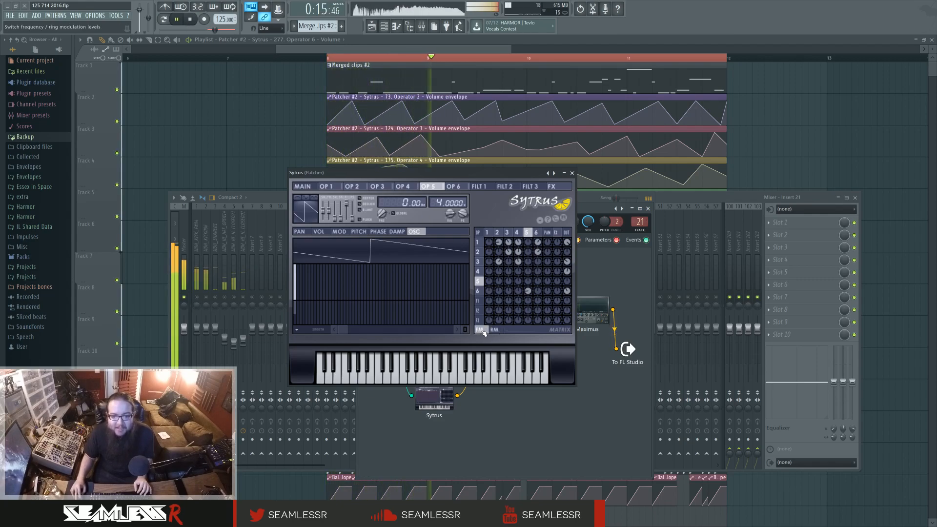
{"action": "left_click", "coordinate": [302, 186]}
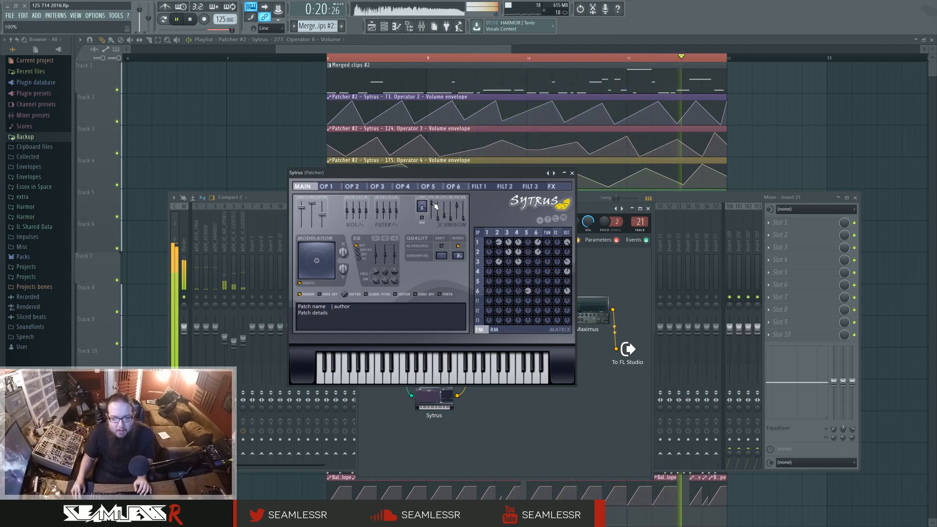
{"action": "left_click", "coordinate": [571, 173]}
Step: Set the Maximus low band's stereo separation to 100% merged and go through the mid, high and master bands
{"action": "left_click", "coordinate": [583, 306]}
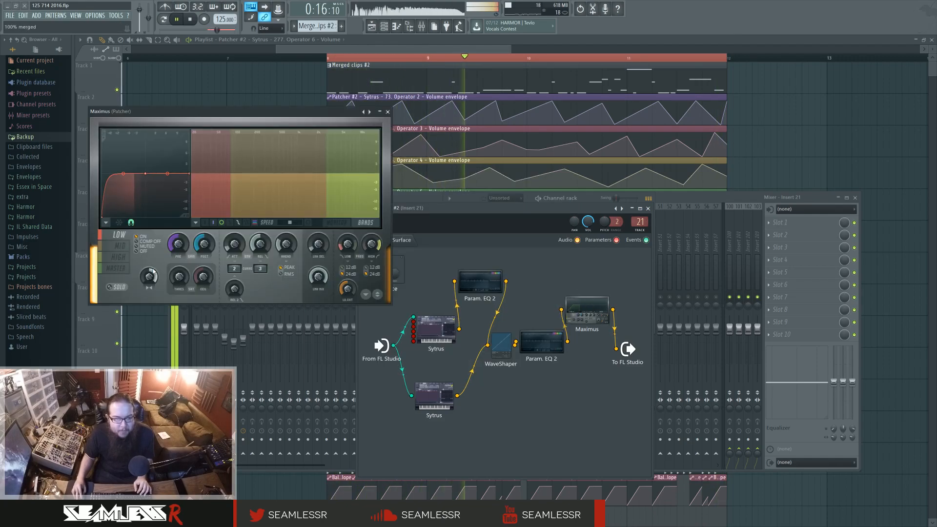
{"action": "left_click", "coordinate": [120, 246]}
{"action": "left_click", "coordinate": [118, 257]}
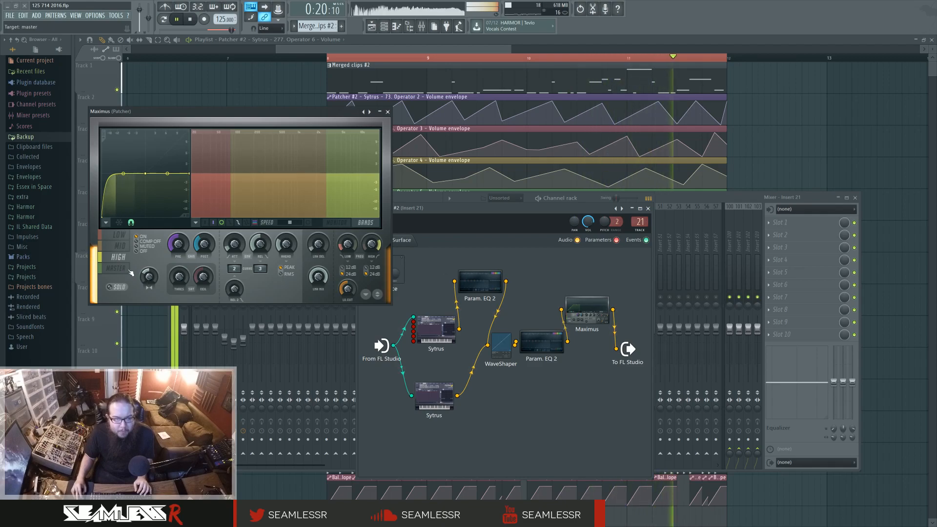
{"action": "left_click", "coordinate": [129, 270]}
{"action": "left_click", "coordinate": [388, 112]}
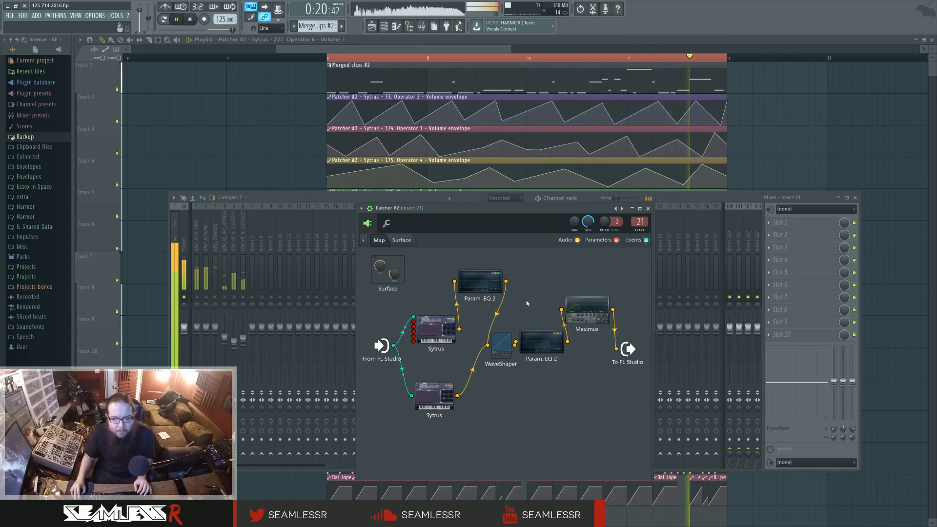
Step: Clear the open windows, bring back the mixer, and solo insert 20 and insert 21 in turn to compare them
{"action": "key", "text": "F12"}
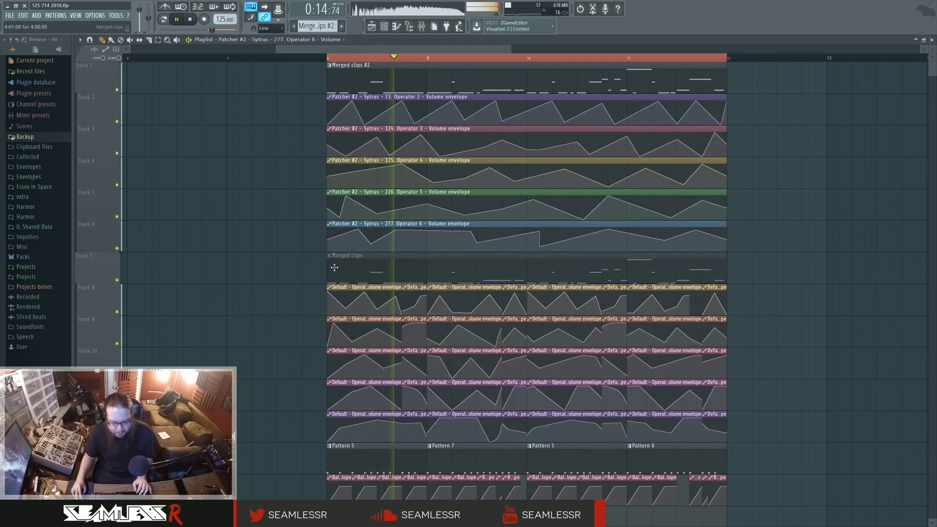
{"action": "key", "text": "F9"}
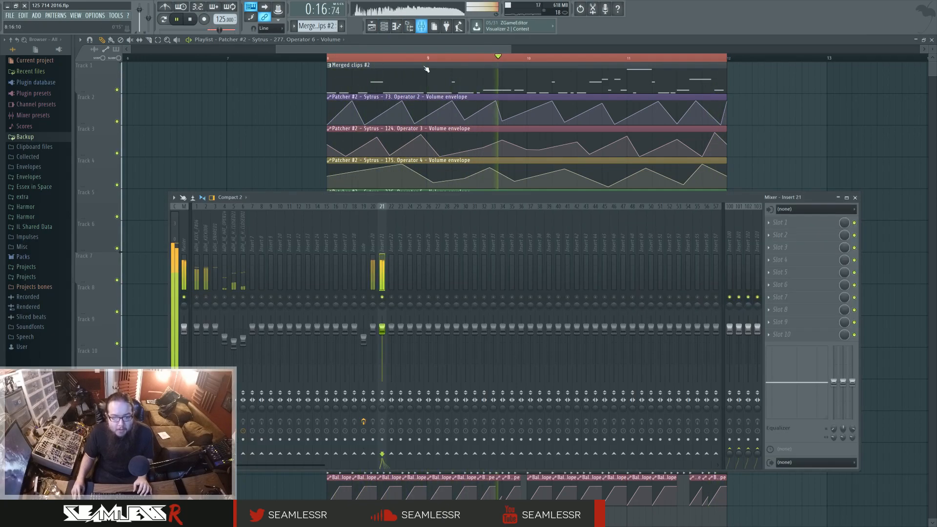
{"action": "right_click", "coordinate": [372, 297]}
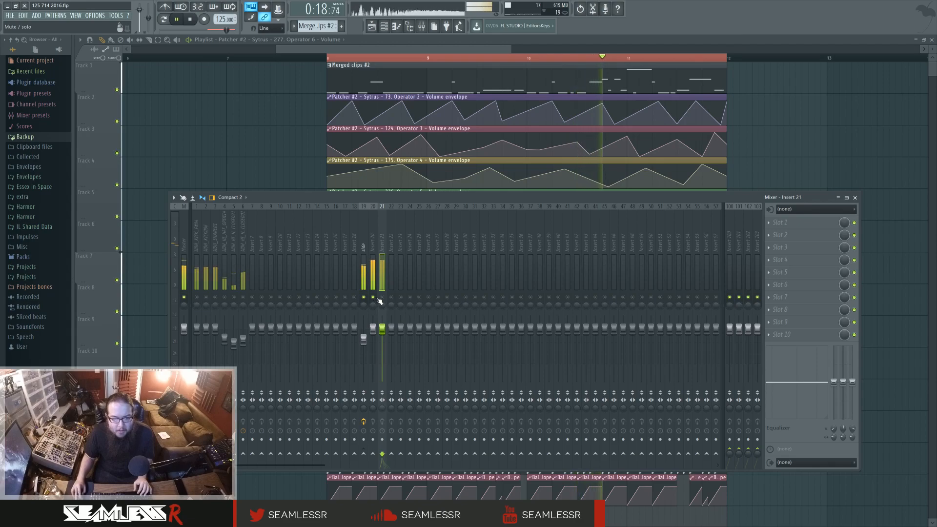
{"action": "right_click", "coordinate": [382, 297]}
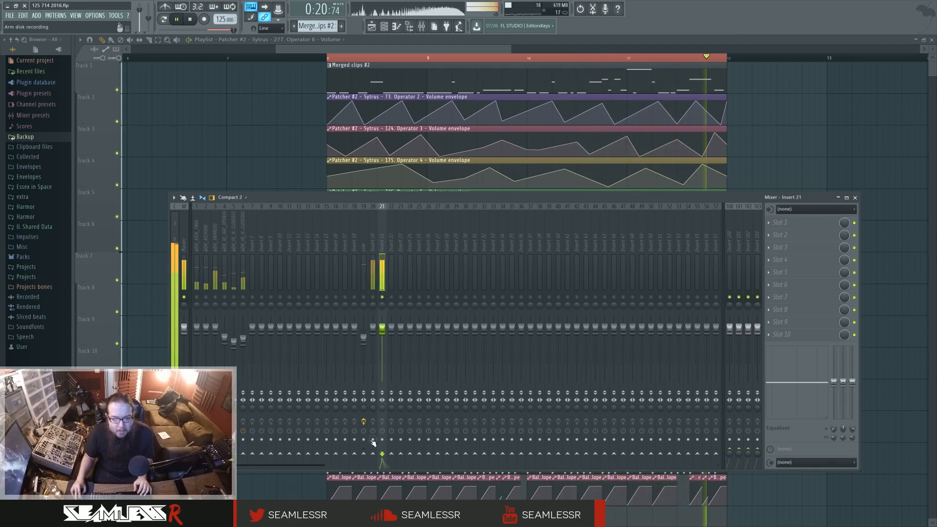
Step: Route mixer insert 21 only to the side track, audition it against insert 20, and put the mixer away
{"action": "right_click", "coordinate": [363, 454]}
{"action": "left_click", "coordinate": [391, 470]}
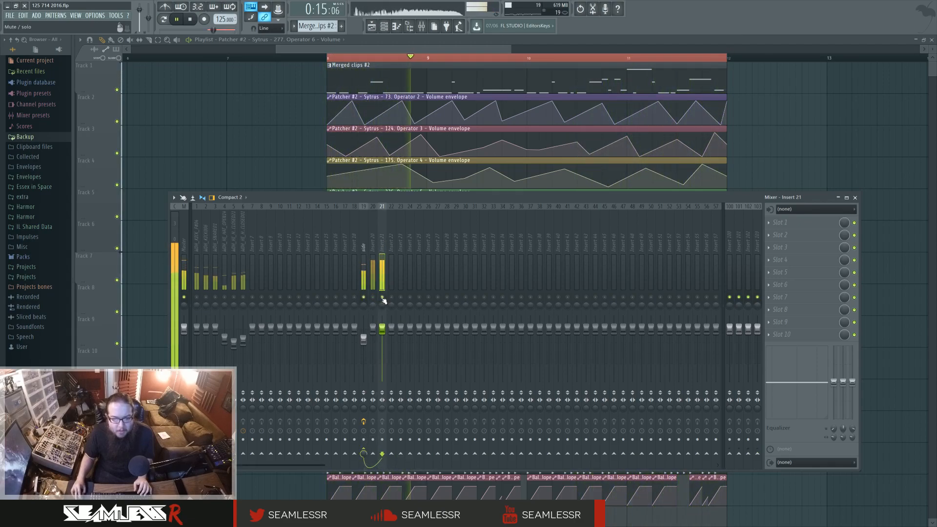
{"action": "left_click", "coordinate": [374, 298]}
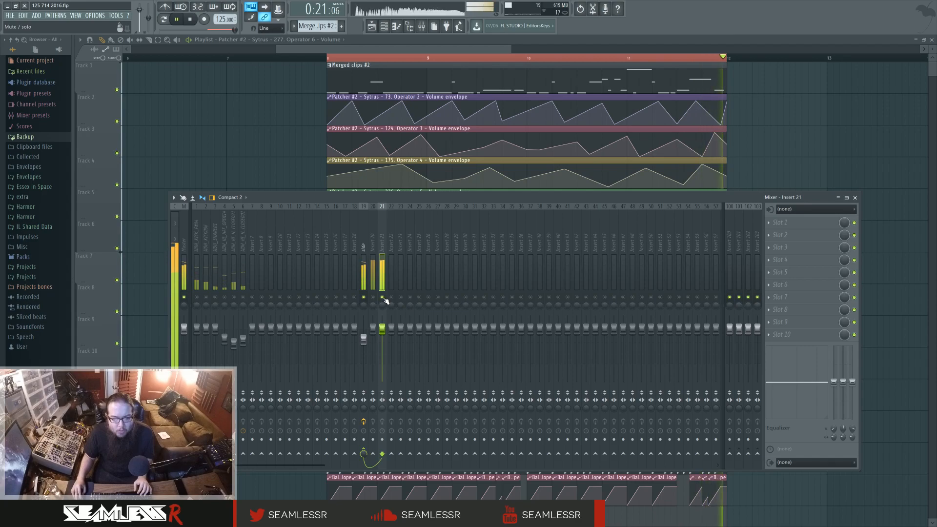
{"action": "key", "text": "space"}
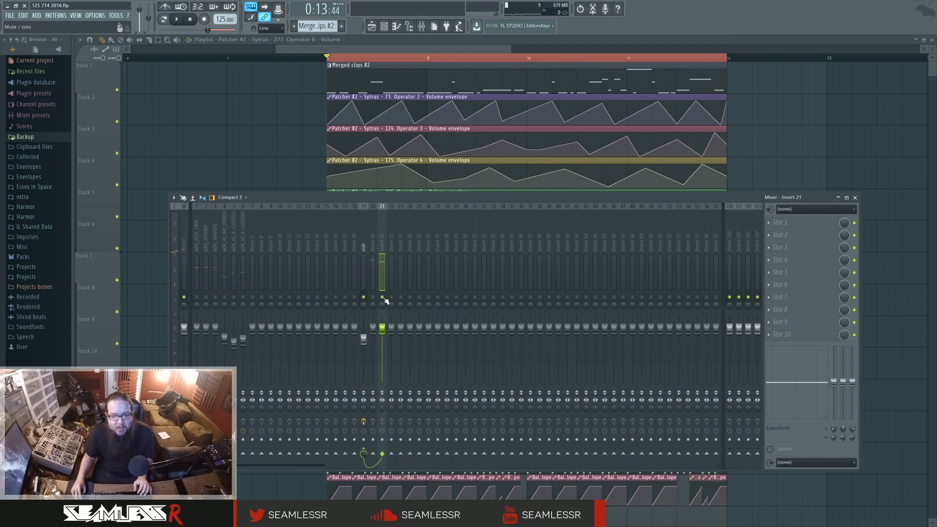
{"action": "key", "text": "F9"}
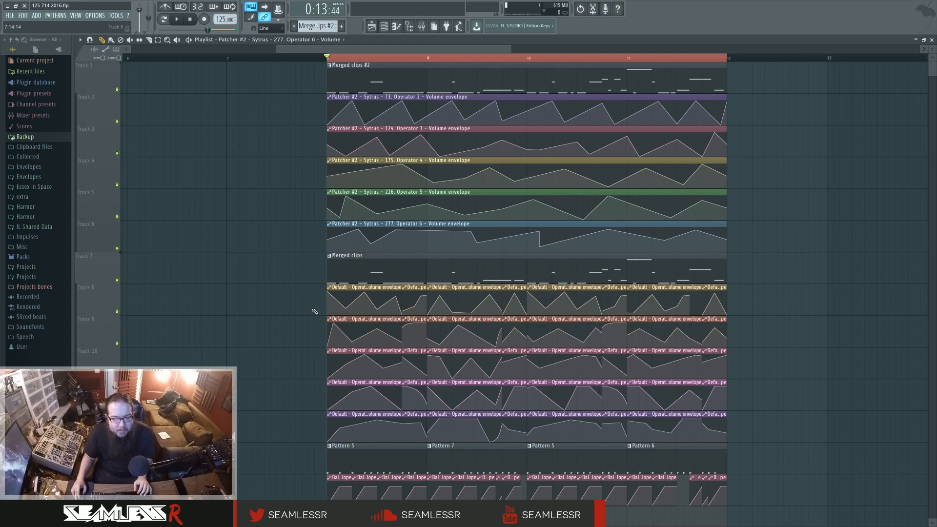
Step: Collapse playlist tracks 8 to 12, which hold the Default operator volume envelopes, to minimum height
{"action": "left_click", "coordinate": [78, 312]}
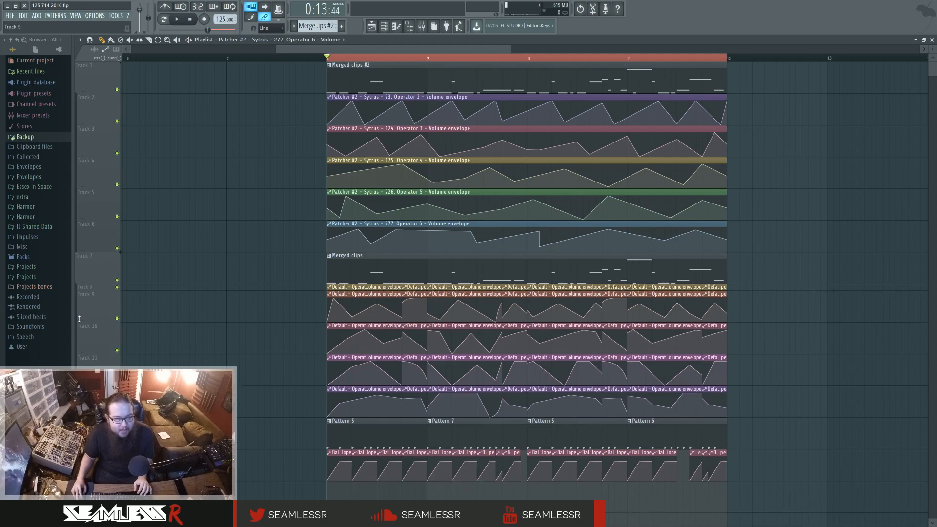
{"action": "left_click", "coordinate": [79, 319]}
{"action": "left_click", "coordinate": [78, 327]}
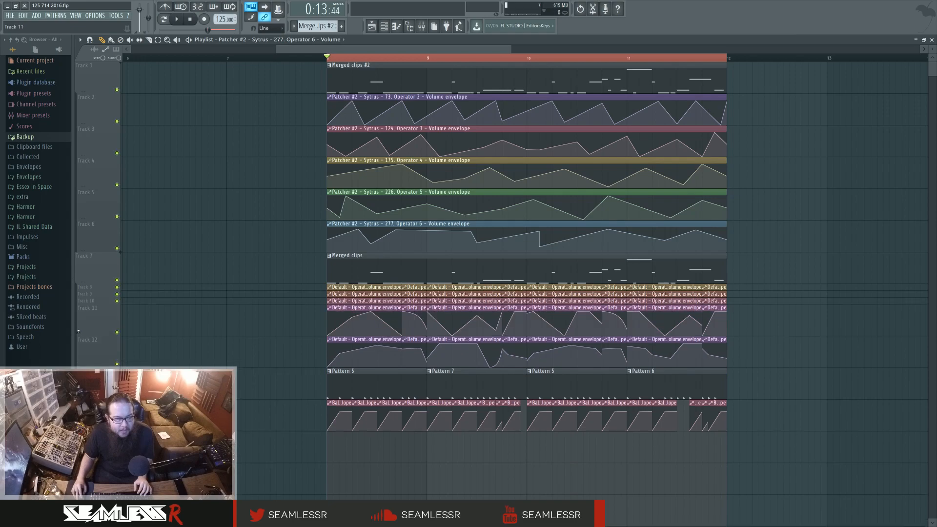
{"action": "left_click", "coordinate": [79, 340]}
{"action": "left_click", "coordinate": [77, 337]}
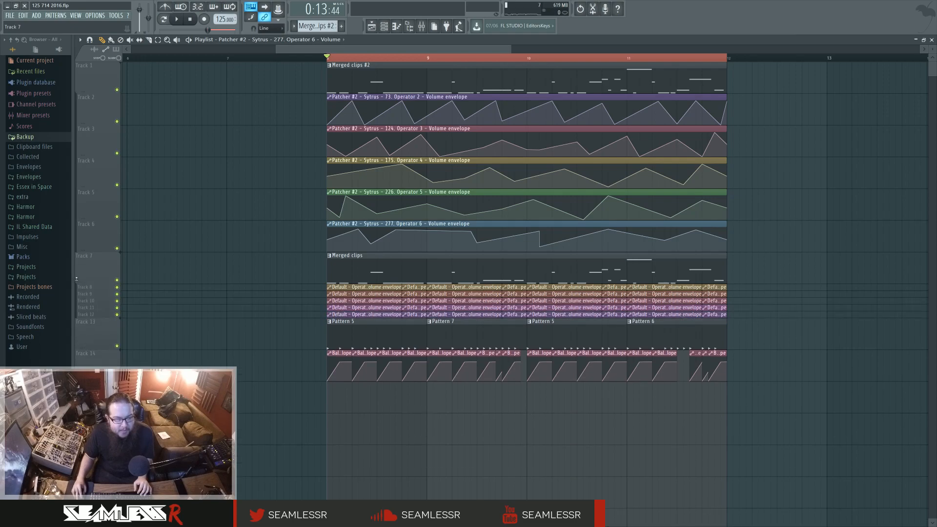
{"action": "left_click", "coordinate": [77, 279]}
{"action": "left_click", "coordinate": [76, 256]}
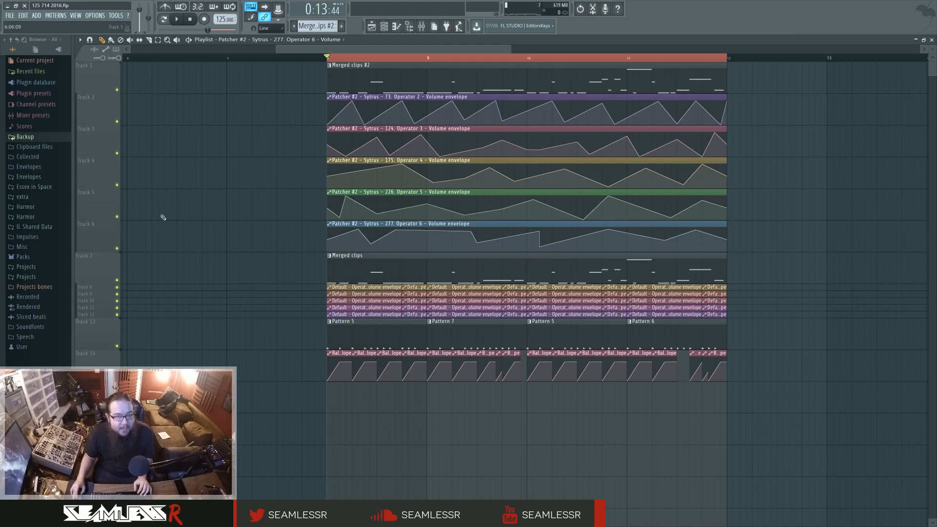
Step: Collapse playlist tracks 2 to 6, which hold the Patcher #2 Sytrus operator envelopes, to minimum height
{"action": "left_click", "coordinate": [77, 118]}
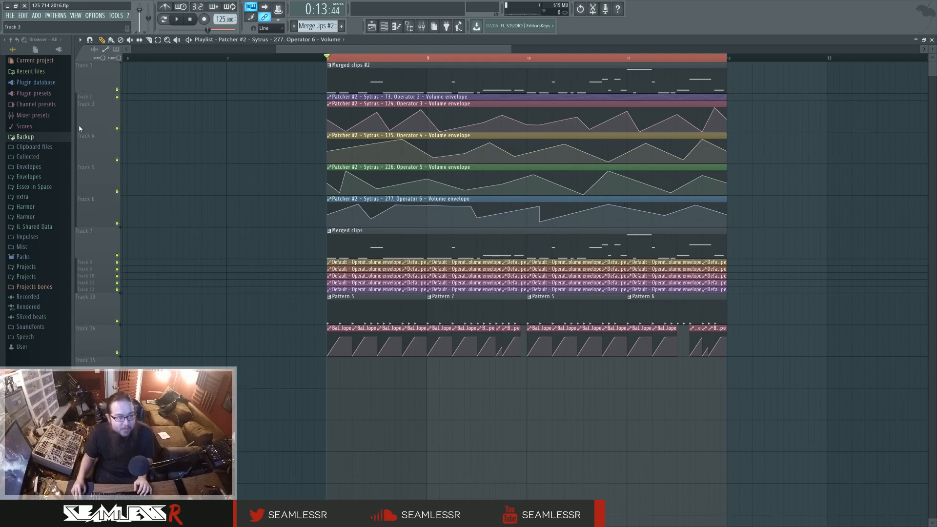
{"action": "left_click", "coordinate": [80, 129]}
{"action": "left_click", "coordinate": [80, 136]}
{"action": "left_click", "coordinate": [81, 143]}
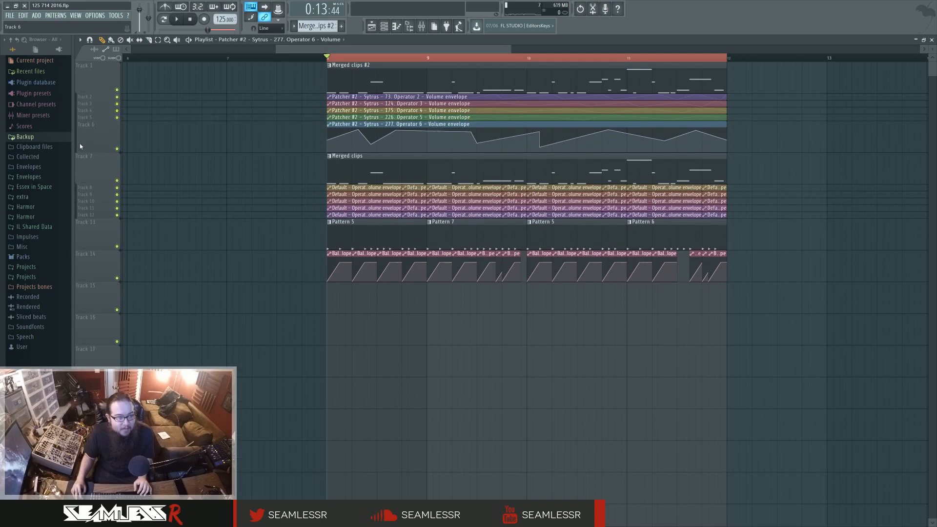
{"action": "left_click", "coordinate": [98, 142]}
Step: Expand tracks 2 to 6 to full height and collapse them to minimum height again
{"action": "left_click", "coordinate": [81, 98]}
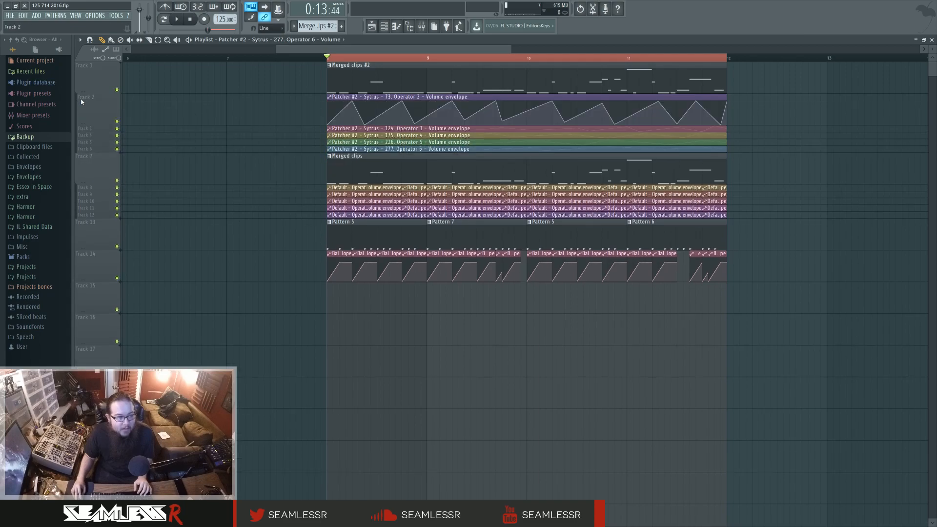
{"action": "left_click", "coordinate": [87, 143]}
{"action": "left_click", "coordinate": [86, 136]}
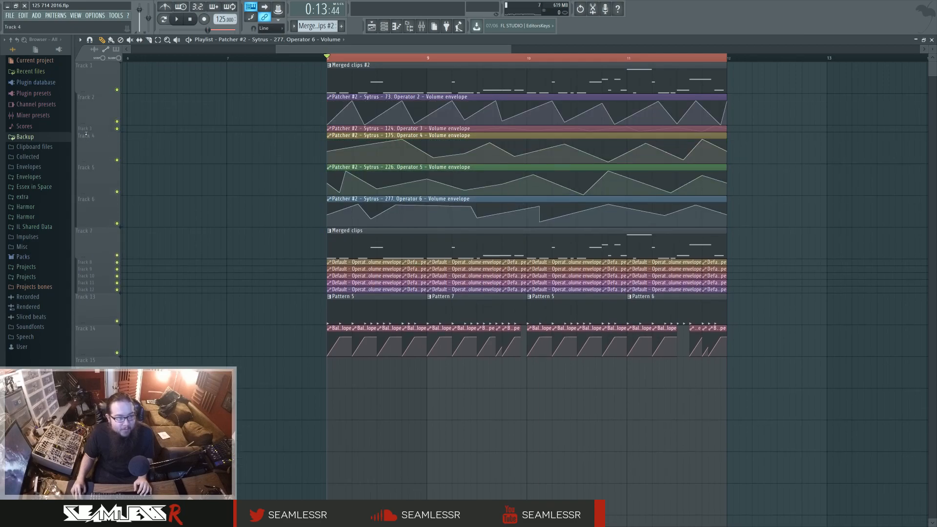
{"action": "left_click", "coordinate": [86, 129]}
{"action": "left_click", "coordinate": [78, 117]}
{"action": "left_click", "coordinate": [81, 129]}
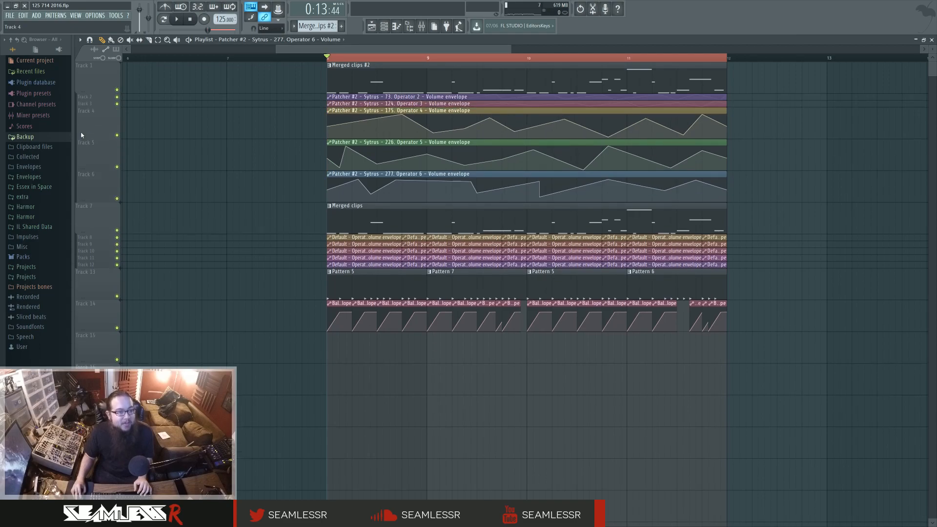
{"action": "left_click", "coordinate": [79, 138]}
{"action": "left_click", "coordinate": [79, 142]}
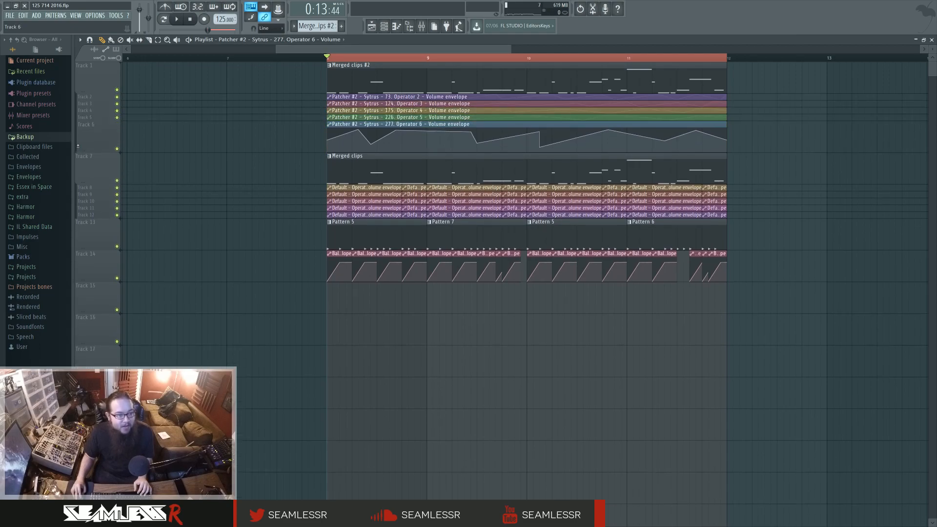
{"action": "left_click", "coordinate": [80, 142]}
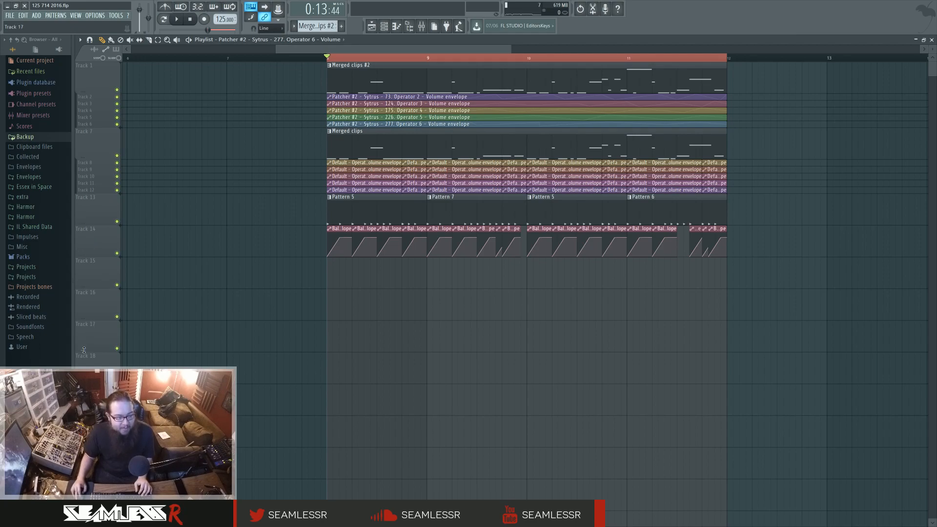
Step: Try shrinking empty track 17 and the Merged clips track 7, and restore both to full height
{"action": "left_click_drag", "start_coordinate": [85, 351], "coordinate": [89, 320]}
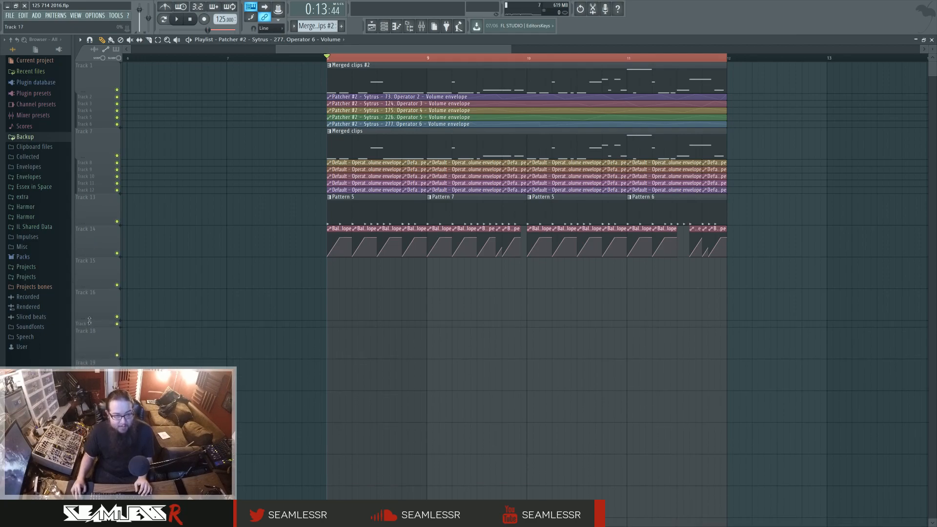
{"action": "key", "text": "ctrl+z"}
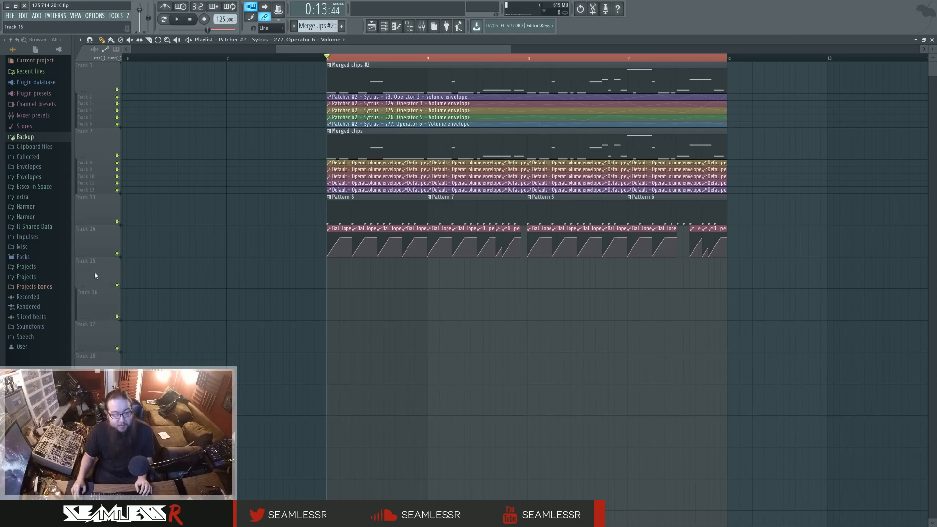
{"action": "scroll", "coordinate": [94, 271], "scroll_direction": "up", "scroll_amount": 2}
{"action": "scroll", "coordinate": [94, 209], "scroll_direction": "down", "scroll_amount": 3}
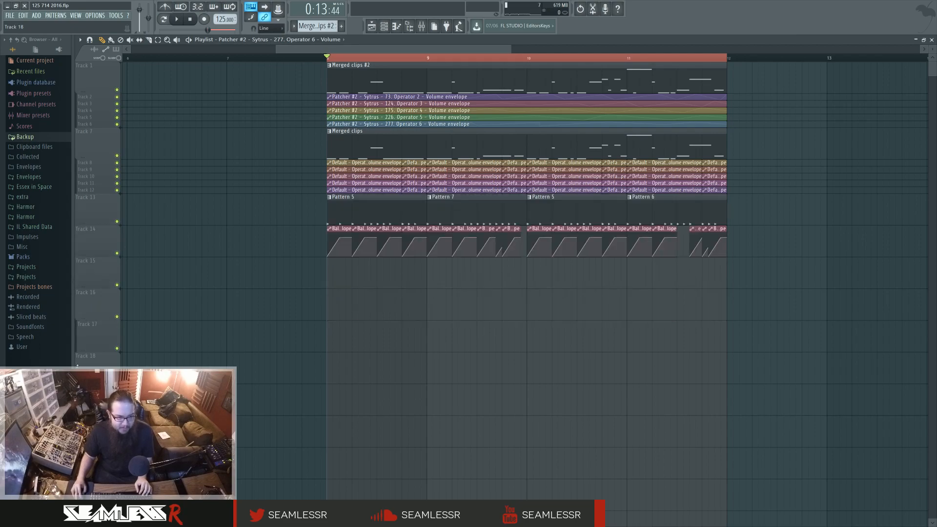
{"action": "left_click_drag", "start_coordinate": [92, 384], "coordinate": [93, 368]}
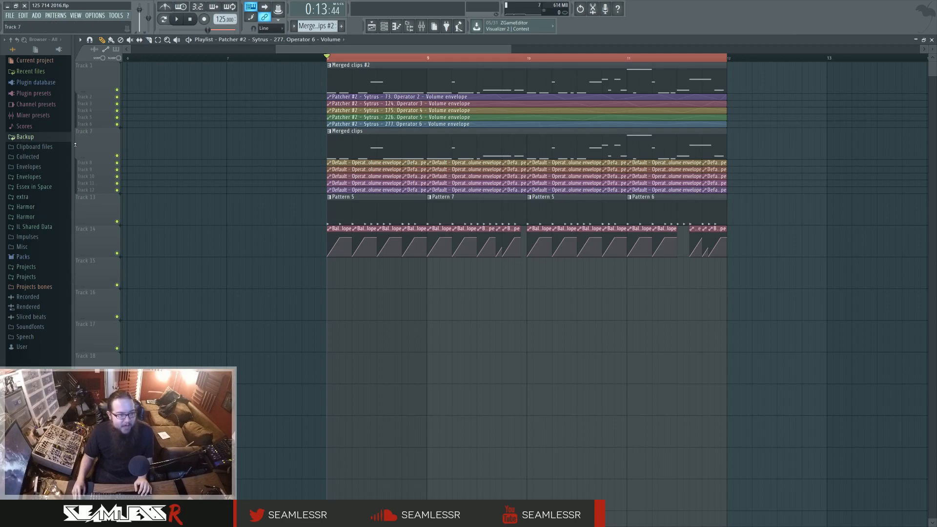
{"action": "left_click_drag", "start_coordinate": [77, 156], "coordinate": [78, 135]}
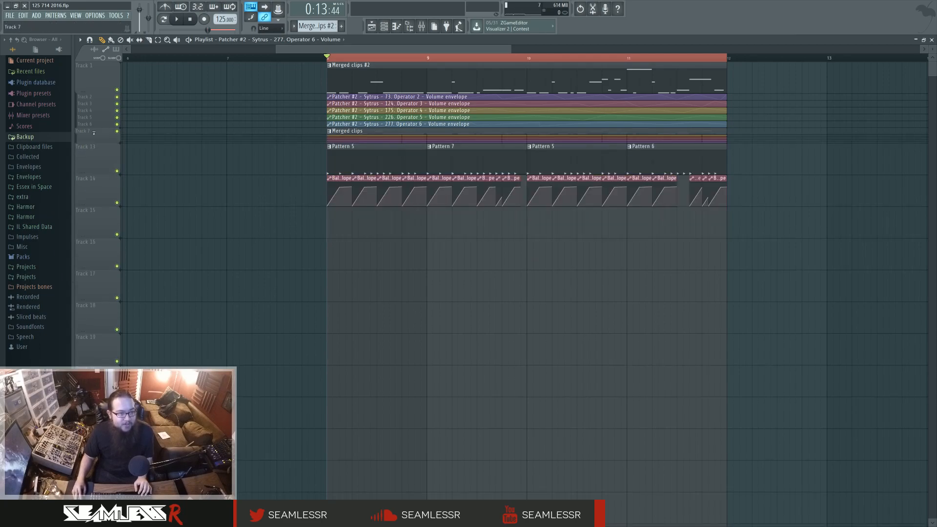
{"action": "left_click", "coordinate": [76, 131]}
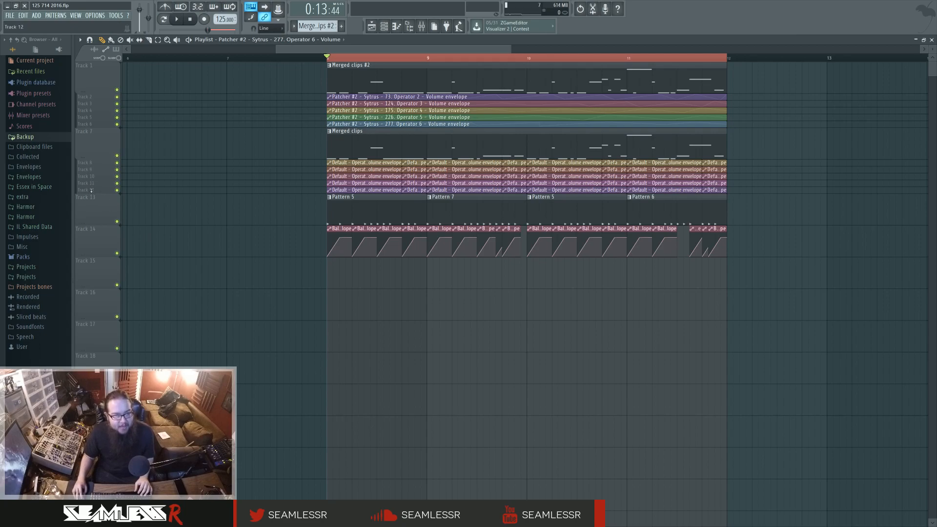
Step: Expand the Default envelope tracks 8 to 12 and collapse them again, repeating the toggle twice
{"action": "right_click", "coordinate": [91, 191]}
{"action": "right_click", "coordinate": [90, 183]}
{"action": "right_click", "coordinate": [92, 176]}
{"action": "right_click", "coordinate": [92, 169]}
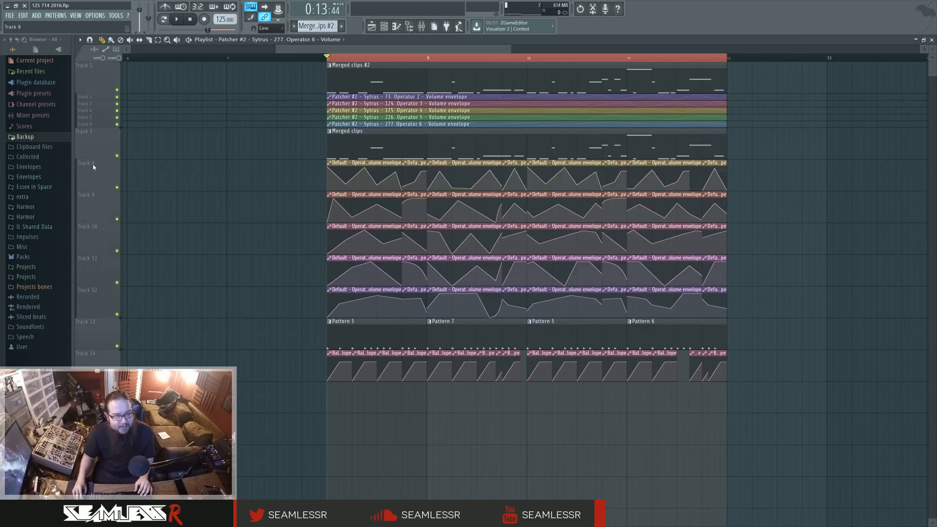
{"action": "right_click", "coordinate": [80, 194]}
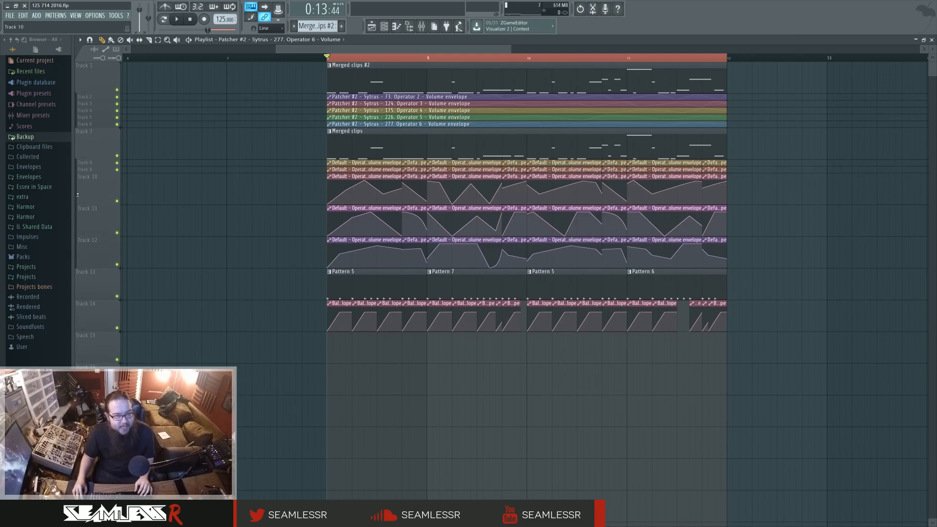
{"action": "right_click", "coordinate": [81, 197]}
{"action": "right_click", "coordinate": [83, 198]}
{"action": "right_click", "coordinate": [85, 201]}
{"action": "right_click", "coordinate": [84, 190]}
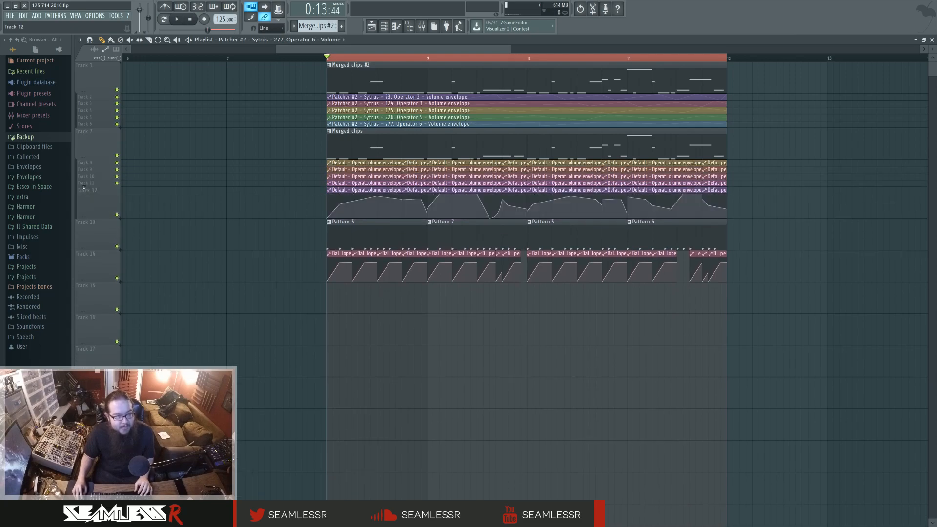
{"action": "right_click", "coordinate": [84, 183]}
{"action": "right_click", "coordinate": [84, 176]}
{"action": "right_click", "coordinate": [83, 170]}
{"action": "right_click", "coordinate": [84, 164]}
{"action": "right_click", "coordinate": [75, 182]}
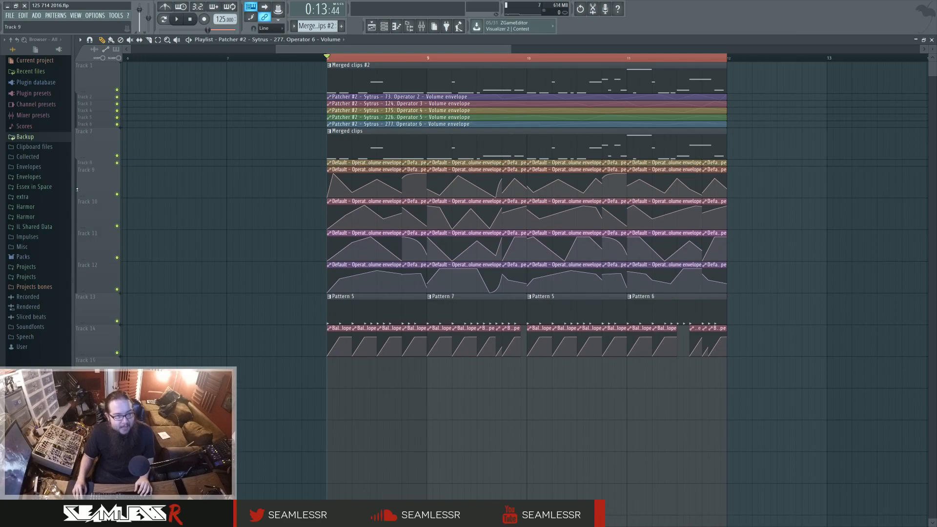
{"action": "right_click", "coordinate": [76, 189]}
{"action": "right_click", "coordinate": [78, 197]}
{"action": "right_click", "coordinate": [79, 204]}
{"action": "right_click", "coordinate": [78, 212]}
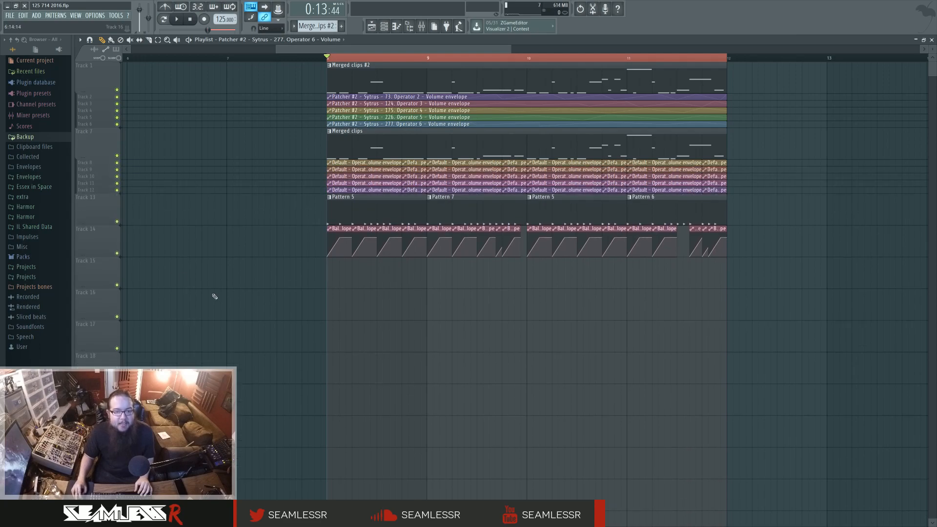
Step: Slice the bar 8 clips on tracks 1 to 13 vertically at the bass note changes
{"action": "scroll", "coordinate": [401, 285], "scroll_direction": "up", "scroll_amount": 3}
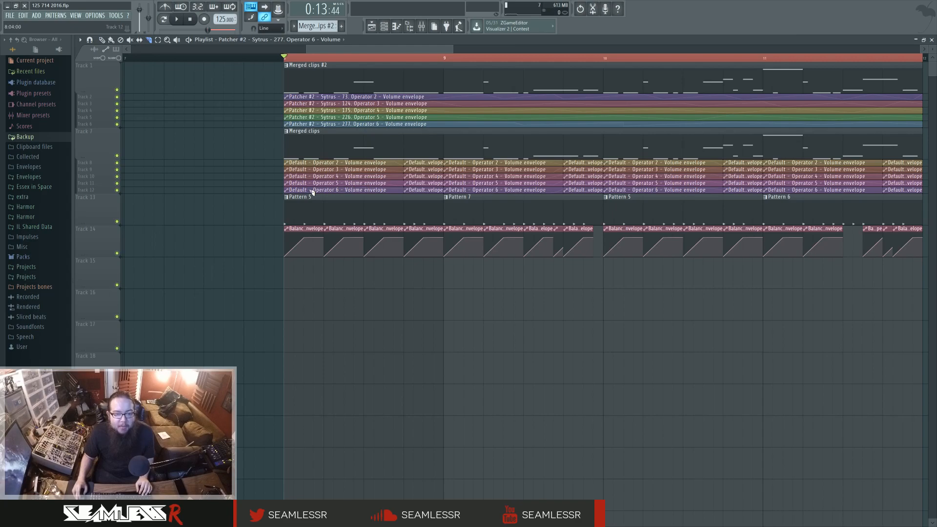
{"action": "scroll", "coordinate": [321, 191], "scroll_direction": "up", "scroll_amount": 4}
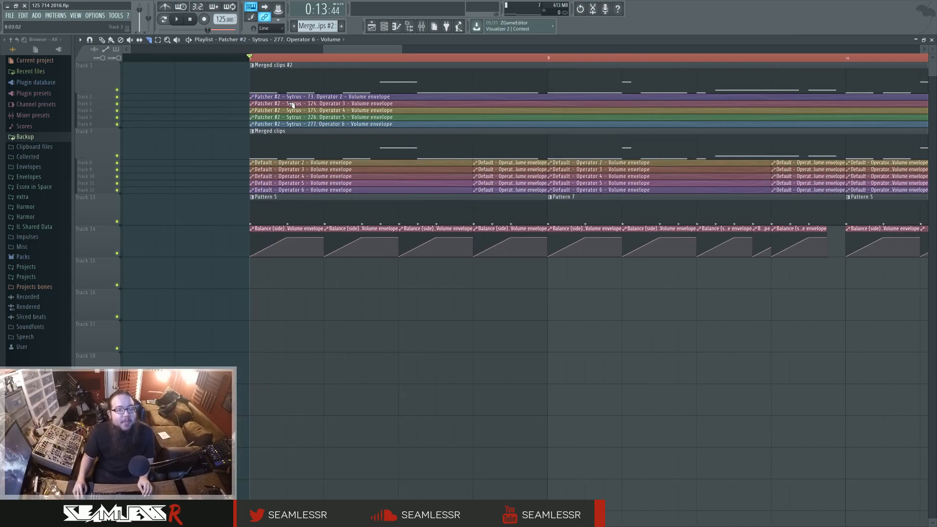
{"action": "left_click_drag", "start_coordinate": [290, 88], "coordinate": [287, 210]}
{"action": "left_click_drag", "start_coordinate": [344, 89], "coordinate": [382, 207]}
{"action": "left_click_drag", "start_coordinate": [418, 83], "coordinate": [422, 214]}
{"action": "left_click_drag", "start_coordinate": [480, 119], "coordinate": [479, 200]}
Step: Slice the clips on tracks 1 to 13 at the start of bar 9 and at its bass note changes
{"action": "left_click_drag", "start_coordinate": [545, 79], "coordinate": [552, 202]}
{"action": "left_click_drag", "start_coordinate": [628, 85], "coordinate": [640, 222]}
{"action": "left_click_drag", "start_coordinate": [696, 82], "coordinate": [715, 210]}
{"action": "left_click_drag", "start_coordinate": [778, 80], "coordinate": [779, 207]}
{"action": "left_click_drag", "start_coordinate": [808, 69], "coordinate": [809, 121]}
{"action": "left_click_drag", "start_coordinate": [808, 200], "coordinate": [808, 205]}
Step: Slice the clips on tracks 1 to 13 at the start of bar 10 and at its bass note changes
{"action": "scroll", "coordinate": [517, 113], "scroll_direction": "right", "scroll_amount": 5}
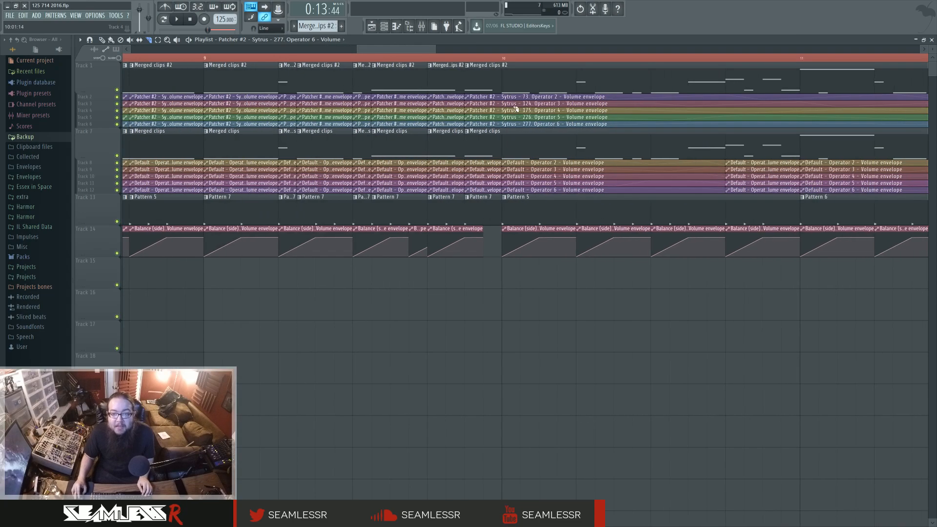
{"action": "left_click_drag", "start_coordinate": [502, 85], "coordinate": [503, 219]}
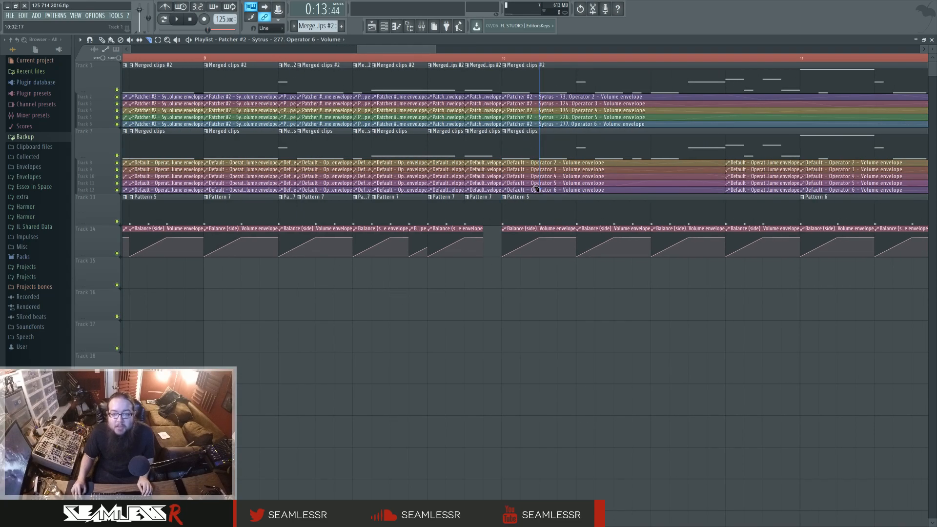
{"action": "left_click_drag", "start_coordinate": [537, 189], "coordinate": [537, 200]}
{"action": "left_click_drag", "start_coordinate": [580, 101], "coordinate": [577, 224]}
{"action": "left_click_drag", "start_coordinate": [595, 65], "coordinate": [596, 198]}
{"action": "left_click_drag", "start_coordinate": [632, 79], "coordinate": [656, 195]}
{"action": "left_click_drag", "start_coordinate": [690, 81], "coordinate": [688, 196]}
{"action": "left_click_drag", "start_coordinate": [727, 80], "coordinate": [727, 227]}
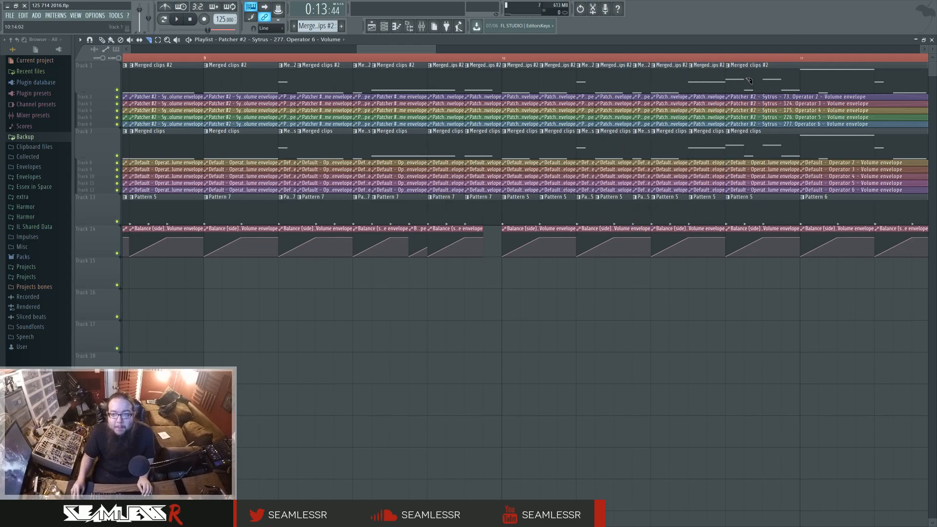
{"action": "left_click_drag", "start_coordinate": [750, 197], "coordinate": [750, 199]}
{"action": "left_click_drag", "start_coordinate": [764, 77], "coordinate": [768, 215]}
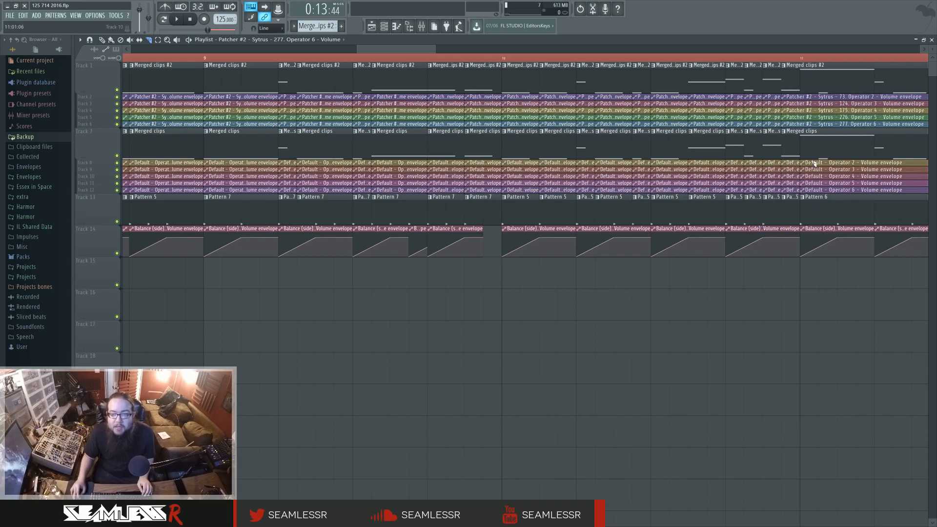
Step: Slice the clips on tracks 1 to 13 at the start of bar 11 and at the note changes through its end
{"action": "left_click_drag", "start_coordinate": [805, 79], "coordinate": [804, 222]}
{"action": "scroll", "coordinate": [634, 273], "scroll_direction": "right", "scroll_amount": 5}
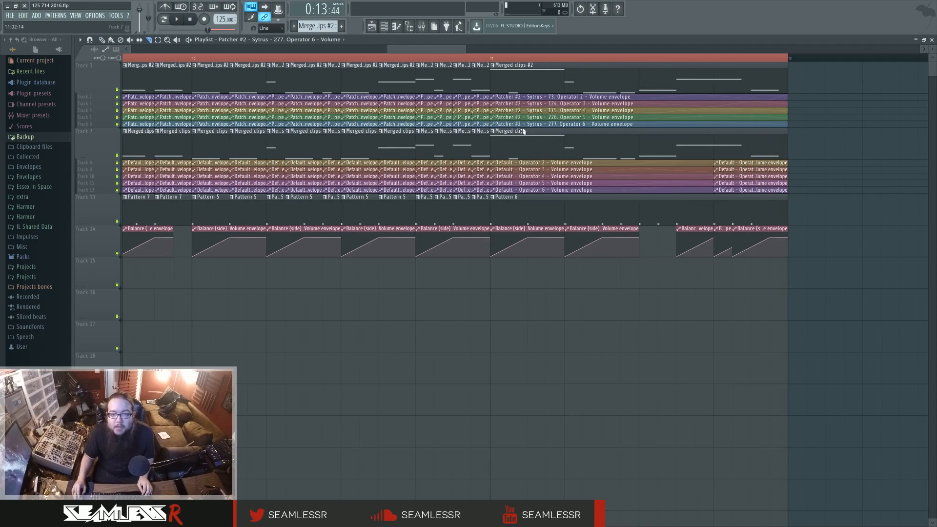
{"action": "left_click_drag", "start_coordinate": [562, 203], "coordinate": [585, 206]}
{"action": "left_click_drag", "start_coordinate": [625, 88], "coordinate": [621, 227]}
{"action": "left_click_drag", "start_coordinate": [647, 194], "coordinate": [647, 196]}
{"action": "left_click_drag", "start_coordinate": [680, 84], "coordinate": [679, 228]}
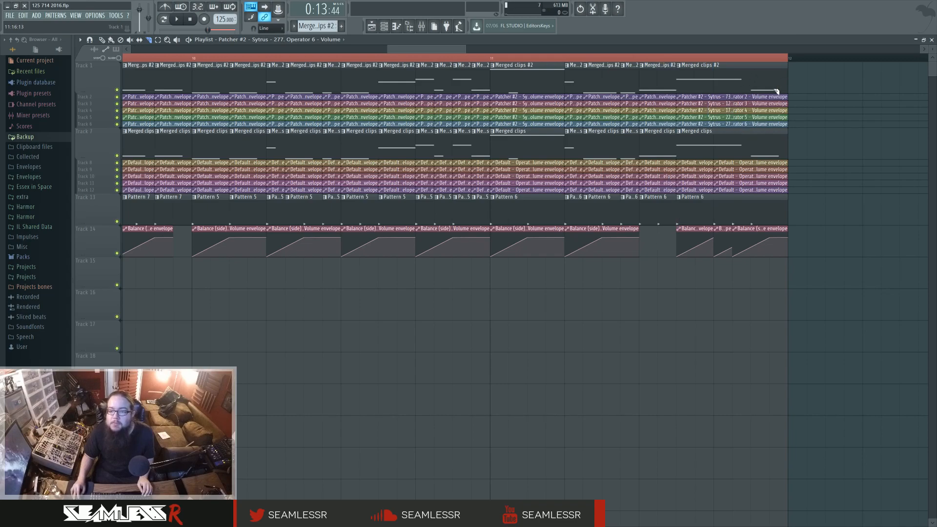
{"action": "left_click_drag", "start_coordinate": [756, 77], "coordinate": [754, 169]}
{"action": "left_click_drag", "start_coordinate": [754, 206], "coordinate": [755, 225]}
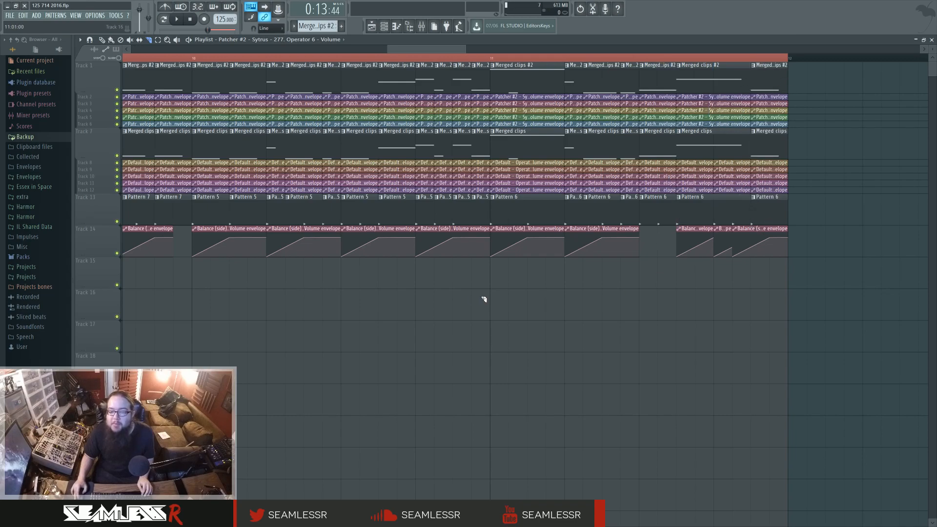
Step: Mute all the sliced merged clips on tracks 7 and 1 from bar 8 through bar 11
{"action": "scroll", "coordinate": [456, 297], "scroll_direction": "down", "scroll_amount": 4}
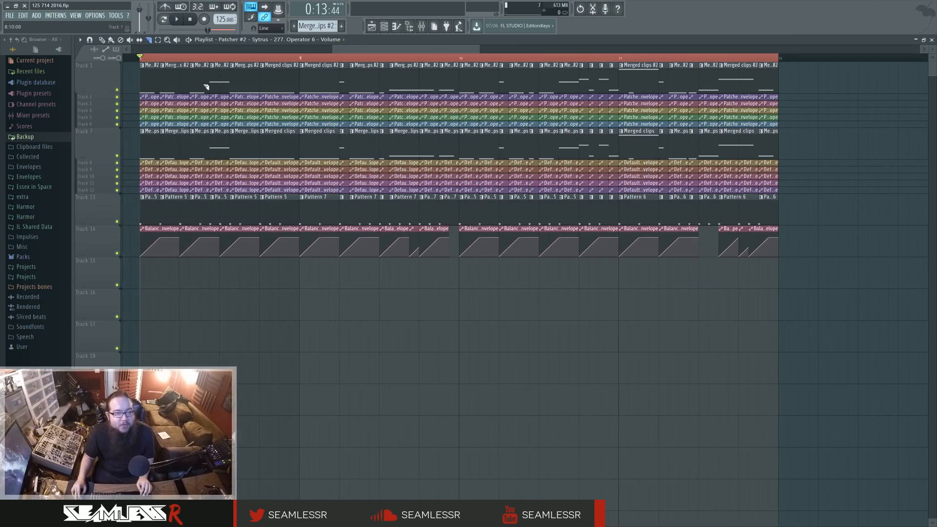
{"action": "left_click", "coordinate": [104, 40]}
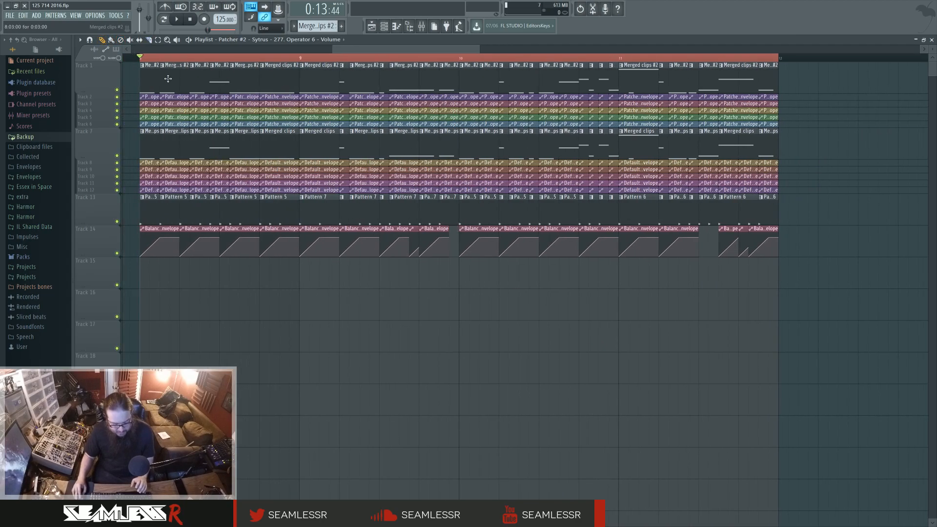
{"action": "scroll", "coordinate": [577, 341], "scroll_direction": "up", "scroll_amount": 2}
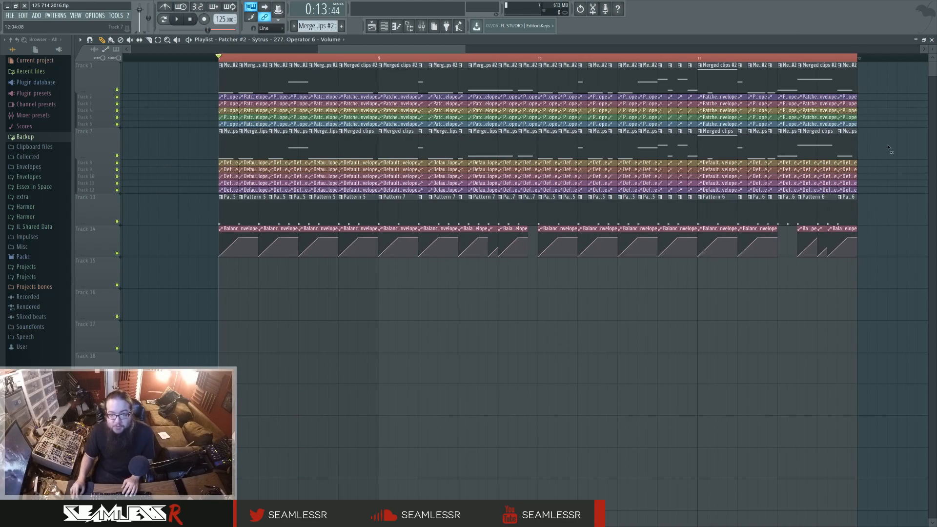
{"action": "left_click_drag", "start_coordinate": [871, 149], "coordinate": [258, 154]}
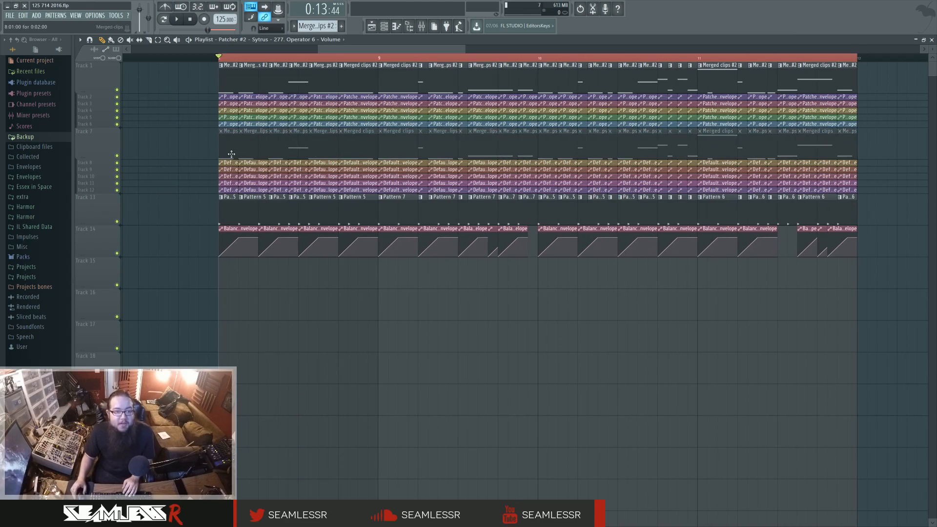
{"action": "mouse_move", "coordinate": [219, 91]}
{"action": "left_mouse_down"}
{"action": "mouse_move", "coordinate": [377, 80]}
{"action": "mouse_move", "coordinate": [849, 83]}
{"action": "left_mouse_up"}
Step: Unmute the bar 8 merged clips alternately between tracks 1 and 7, starting and ending on track 1
{"action": "right_click", "coordinate": [229, 87], "text": "alt"}
{"action": "right_click", "coordinate": [252, 85], "text": "alt"}
{"action": "right_click", "coordinate": [281, 148], "text": "alt"}
{"action": "right_click", "coordinate": [327, 151], "text": "alt"}
{"action": "right_click", "coordinate": [359, 83], "text": "alt"}
Step: Unmute bar 9 merged clips alternately between tracks 7 and 1, keeping track 7 for the first long note and track 1 for the last
{"action": "right_click", "coordinate": [397, 83], "text": "alt"}
{"action": "right_click", "coordinate": [442, 83], "text": "alt"}
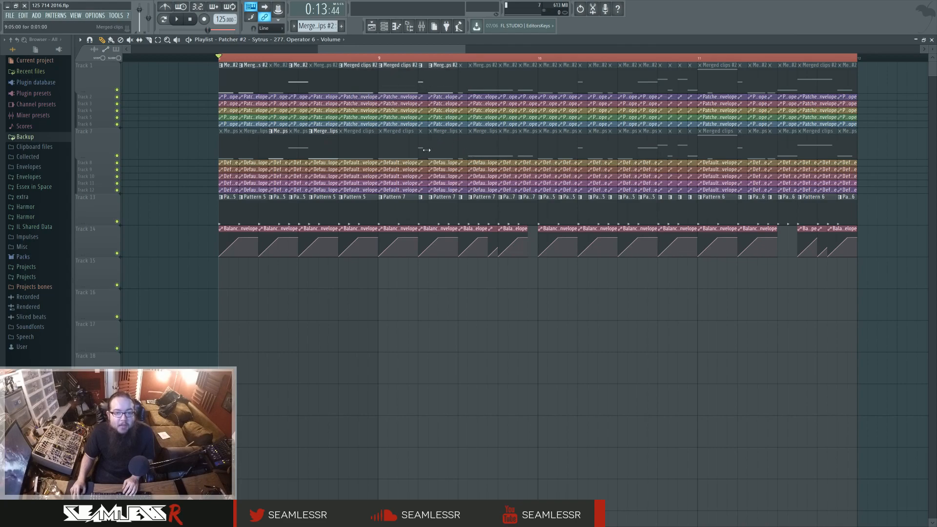
{"action": "right_click", "coordinate": [397, 83], "text": "alt"}
{"action": "right_click", "coordinate": [397, 148], "text": "alt"}
{"action": "right_click", "coordinate": [487, 151], "text": "alt"}
{"action": "right_click", "coordinate": [509, 149], "text": "alt"}
{"action": "right_click", "coordinate": [549, 88], "text": "alt"}
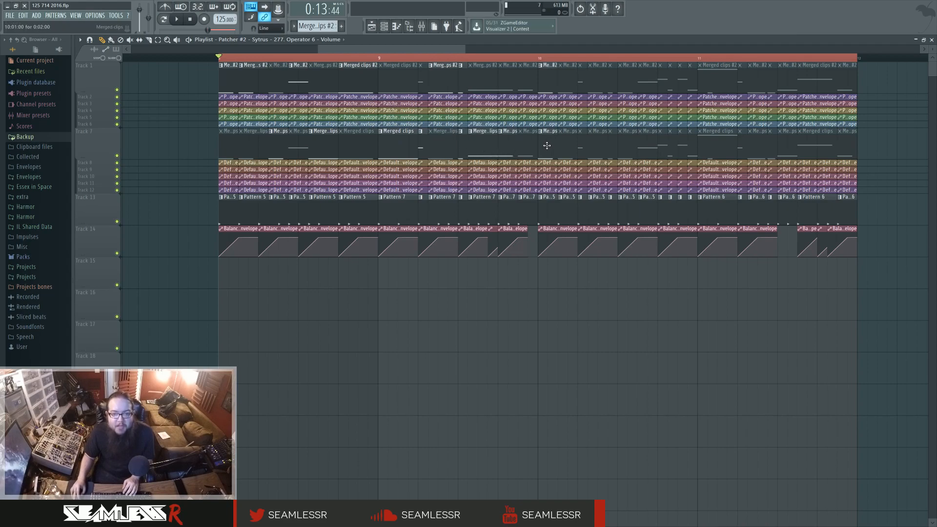
{"action": "right_click", "coordinate": [532, 86], "text": "alt"}
Step: Unmute bar 10 merged clips alternately between tracks 7 and 1, with the opening note playing only on track 7
{"action": "right_click", "coordinate": [545, 83], "text": "alt"}
{"action": "right_click", "coordinate": [567, 156], "text": "alt"}
{"action": "right_click", "coordinate": [582, 86], "text": "alt"}
{"action": "right_click", "coordinate": [599, 81], "text": "alt"}
{"action": "right_click", "coordinate": [612, 144], "text": "alt"}
{"action": "right_click", "coordinate": [648, 82], "text": "alt"}
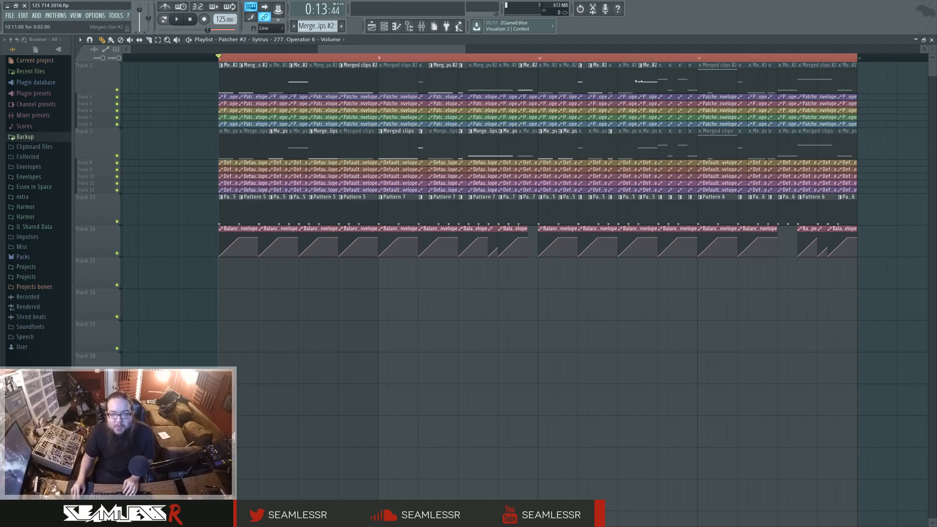
Step: Unmute selected pattern clips on Tracks 1 and 7 between bars 10 and 12, including Track 1's long clip at bar 11
{"action": "right_click", "coordinate": [662, 148], "text": "alt"}
{"action": "right_click", "coordinate": [683, 91], "text": "alt"}
{"action": "right_click", "coordinate": [692, 88], "text": "alt"}
{"action": "right_click", "coordinate": [713, 87], "text": "alt"}
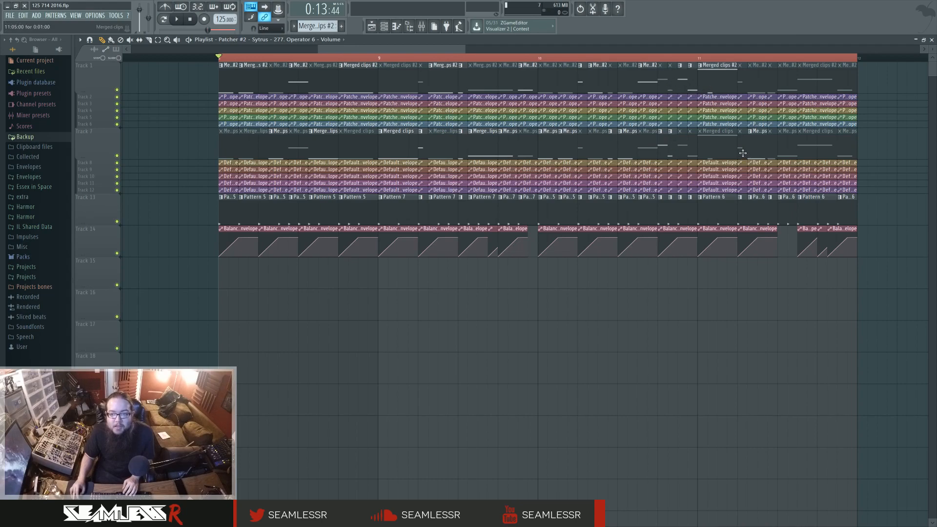
{"action": "right_click", "coordinate": [822, 155], "text": "alt"}
{"action": "right_click", "coordinate": [847, 149], "text": "alt"}
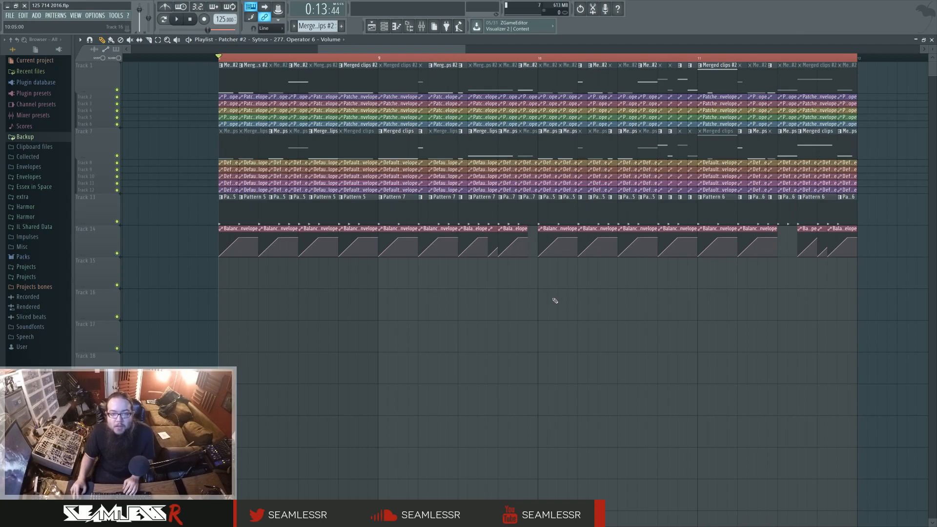
Step: Play back the looped section and check the mixer levels during playback
{"action": "key", "text": "space"}
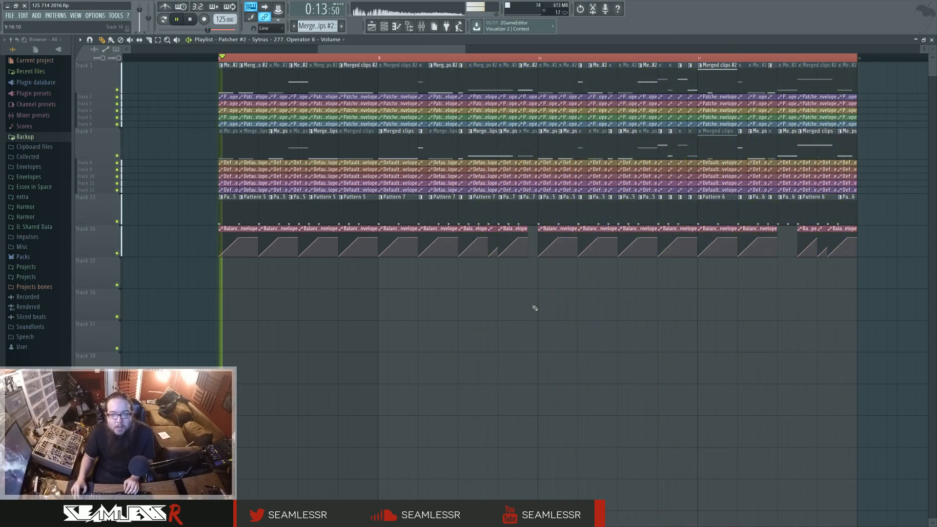
{"action": "left_click", "coordinate": [411, 28]}
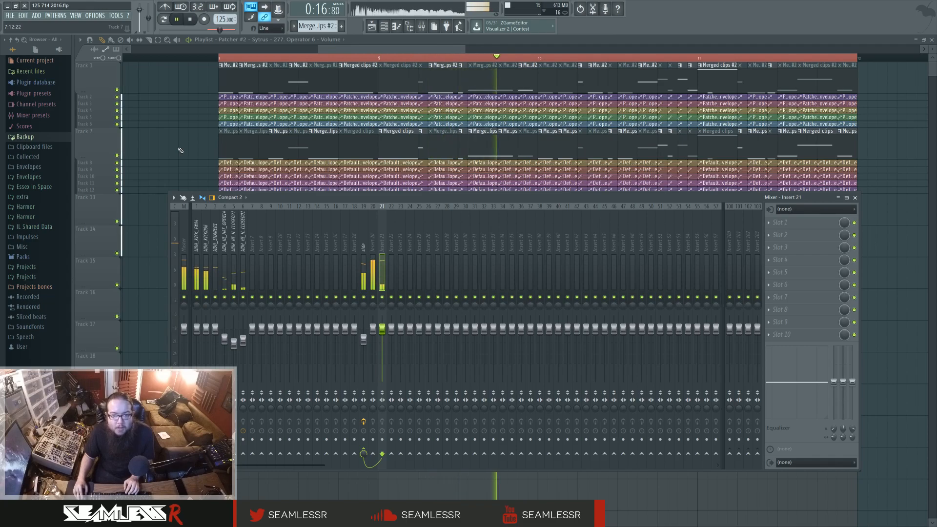
{"action": "key", "text": "F9"}
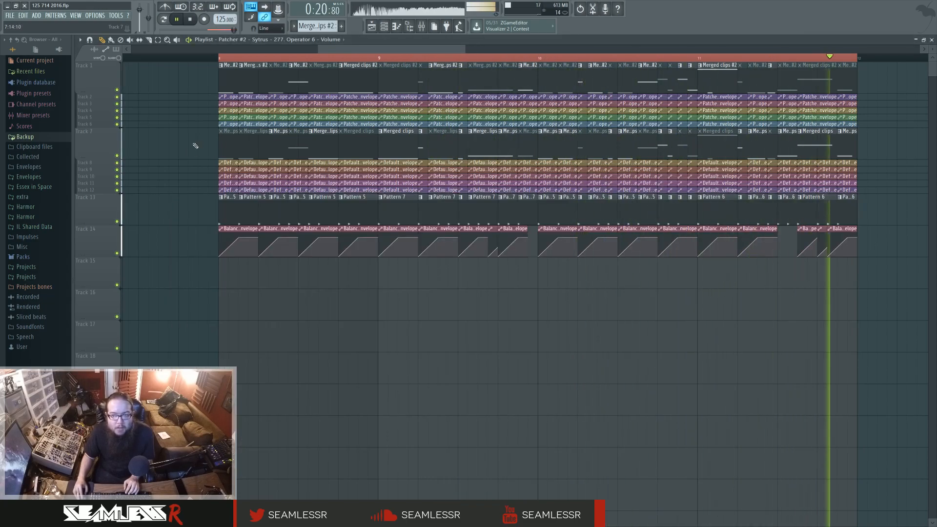
{"action": "key", "text": "space"}
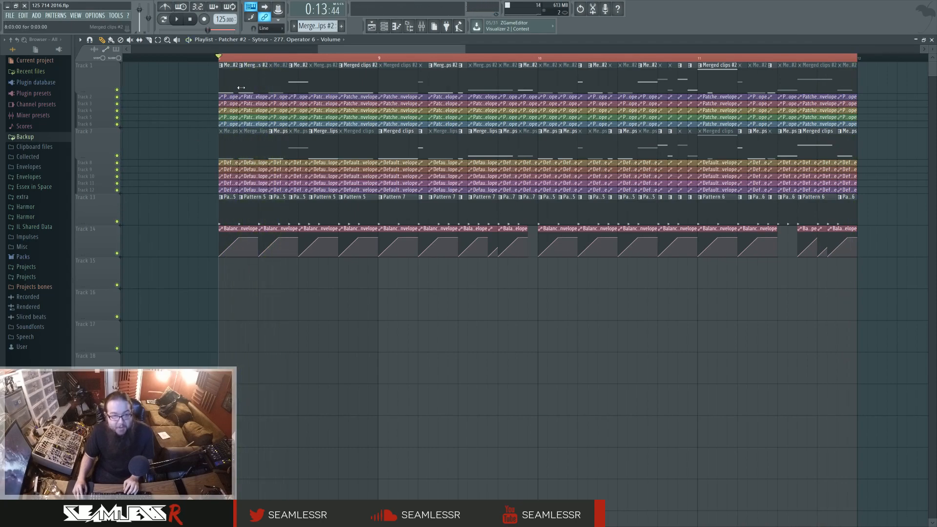
Step: Audition the loop's end from within bar 11 and unmute the long Track 7 clip near the end of that bar
{"action": "key", "text": "space"}
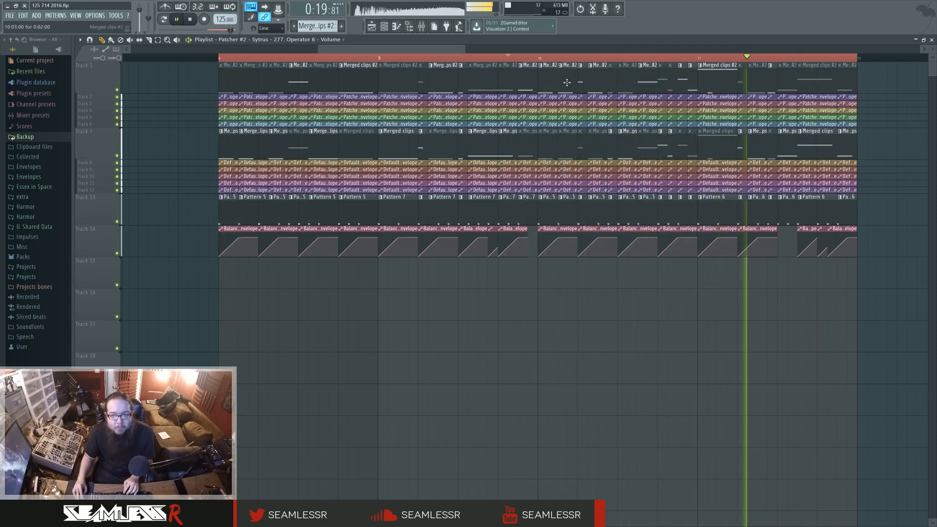
{"action": "left_click", "coordinate": [777, 57]}
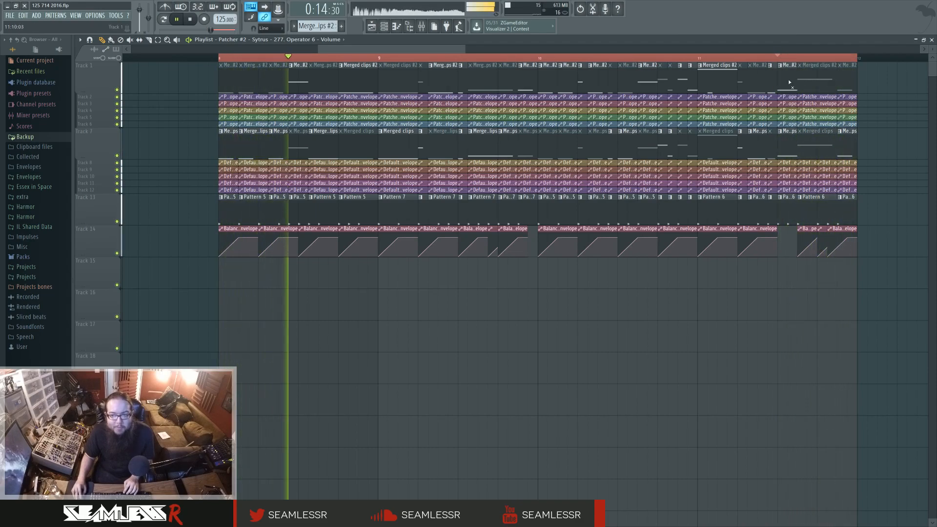
{"action": "left_click", "coordinate": [777, 58]}
{"action": "left_click", "coordinate": [762, 58]}
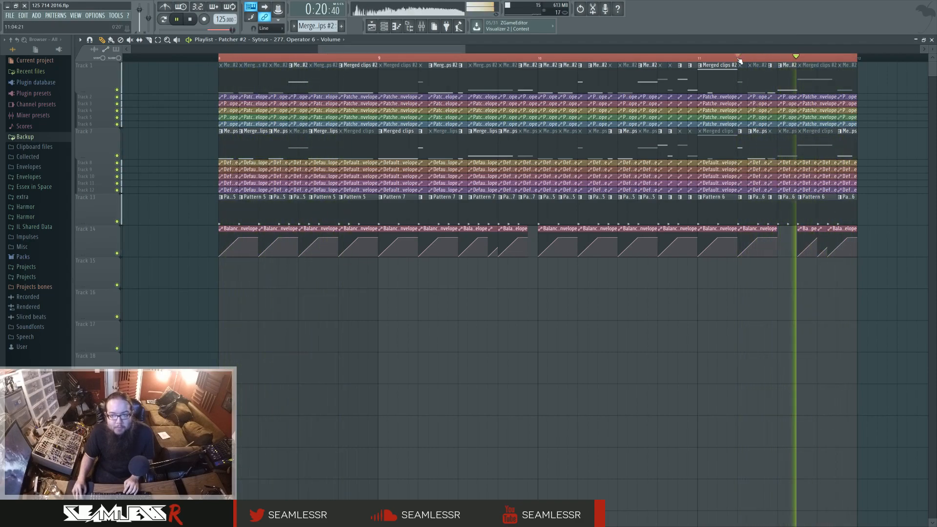
{"action": "right_click", "coordinate": [814, 139], "text": "alt"}
Step: Replay the loop with the updated clip mutes and examine the mixer's track levels
{"action": "key", "text": "space"}
{"action": "key", "text": "space"}
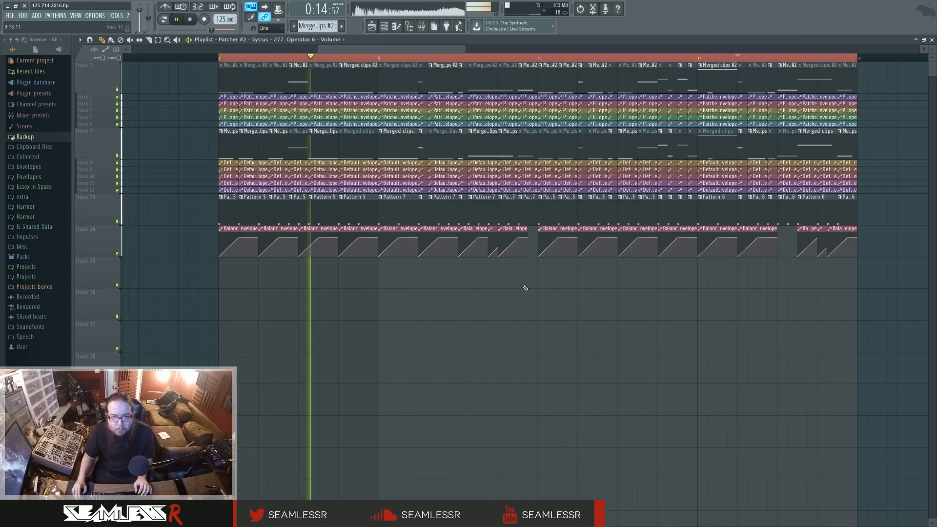
{"action": "left_click", "coordinate": [420, 28]}
{"action": "left_click_drag", "start_coordinate": [392, 198], "coordinate": [404, 213]}
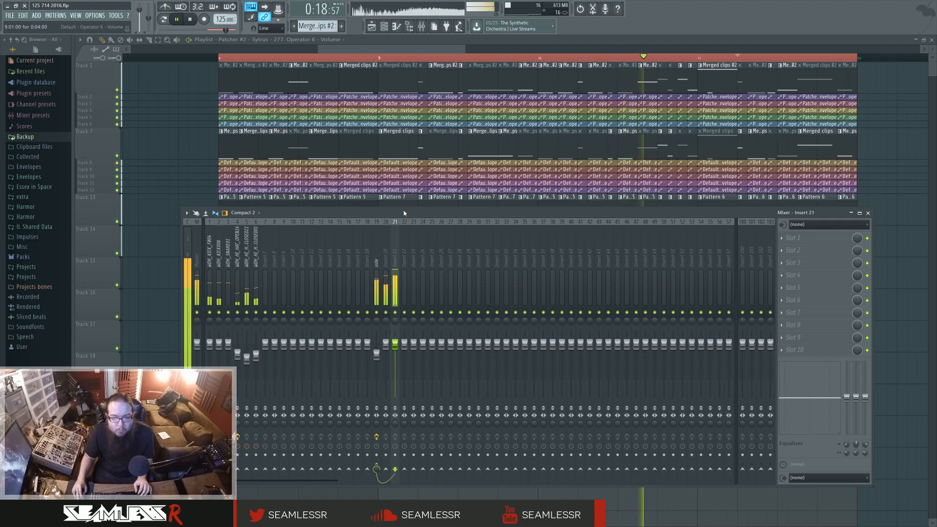
{"action": "key", "text": "F9"}
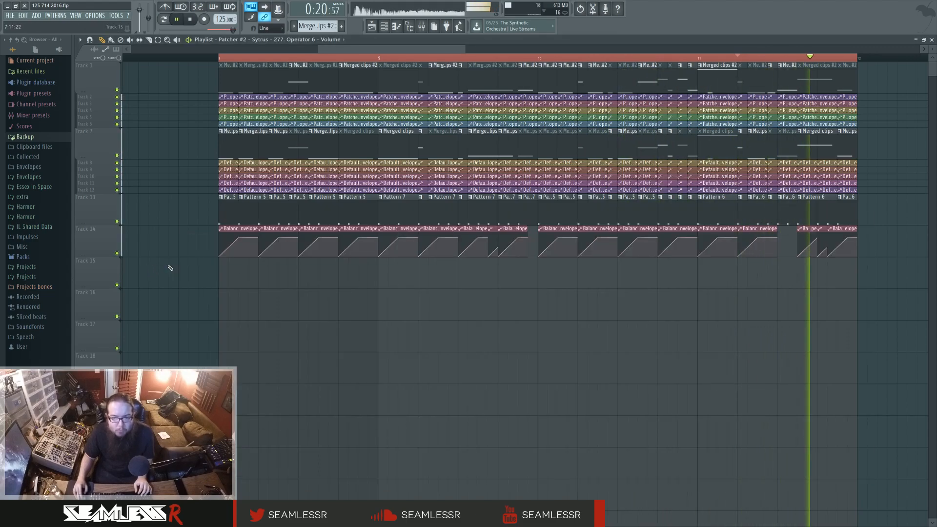
{"action": "key", "text": "space"}
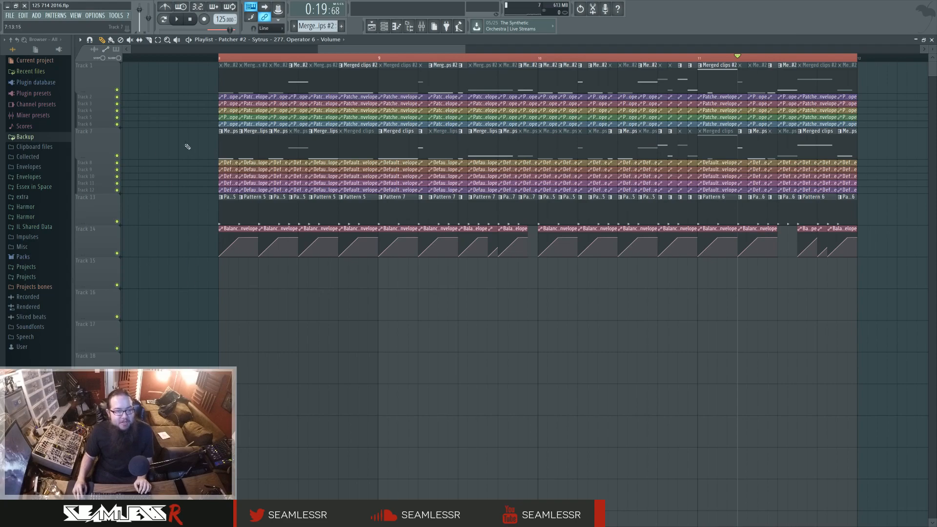
Step: Copy all pattern clips of the looped section from Track 7 to Track 15
{"action": "left_click_drag", "start_coordinate": [187, 148], "coordinate": [879, 155]}
{"action": "mouse_move", "coordinate": [253, 149]}
{"action": "left_mouse_down"}
{"action": "mouse_move", "coordinate": [263, 149]}
{"action": "mouse_move", "coordinate": [305, 212]}
{"action": "mouse_move", "coordinate": [303, 274]}
{"action": "mouse_move", "coordinate": [293, 274]}
{"action": "left_mouse_up"}
{"action": "left_click", "coordinate": [163, 306], "text": "ctrl"}
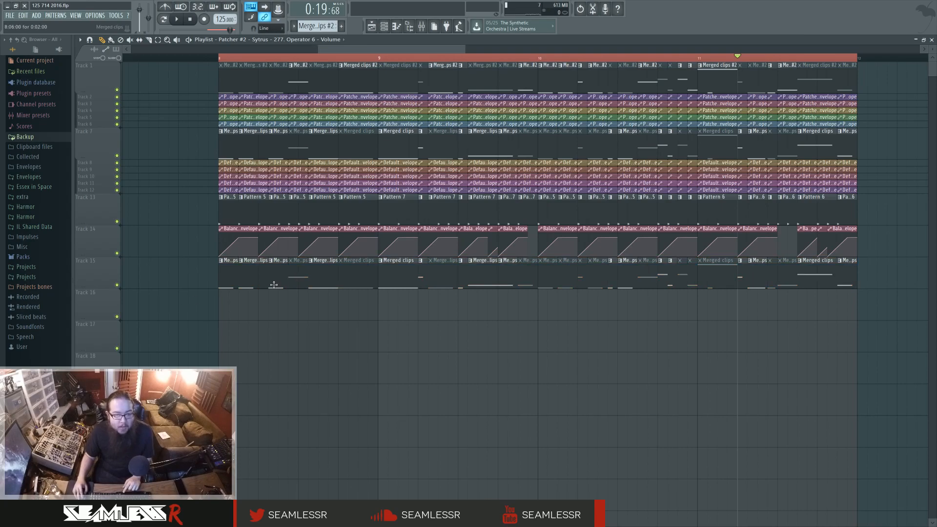
Step: Unmute all the copied pattern clips on Track 15
{"action": "left_click_drag", "start_coordinate": [444, 274], "coordinate": [897, 274]}
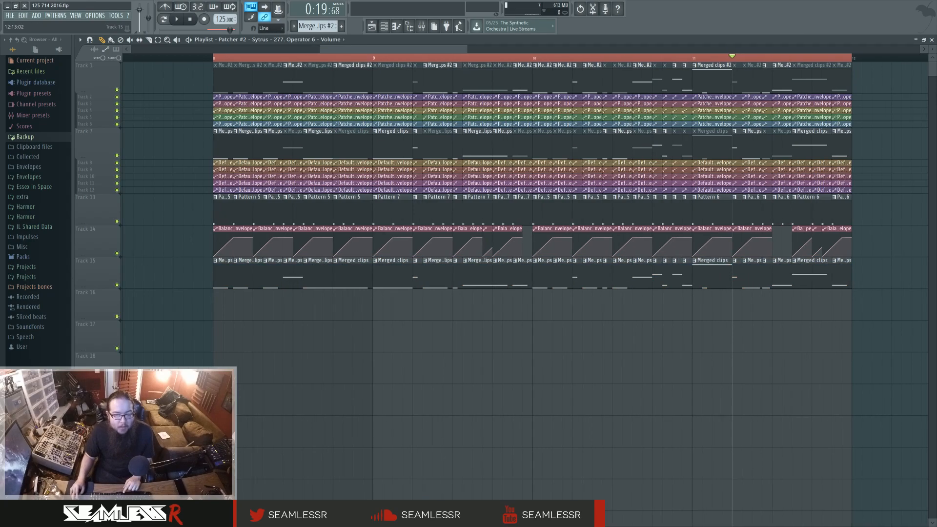
{"action": "scroll", "coordinate": [491, 320], "scroll_direction": "left", "scroll_amount": 2}
{"action": "scroll", "coordinate": [497, 323], "scroll_direction": "right", "scroll_amount": 2}
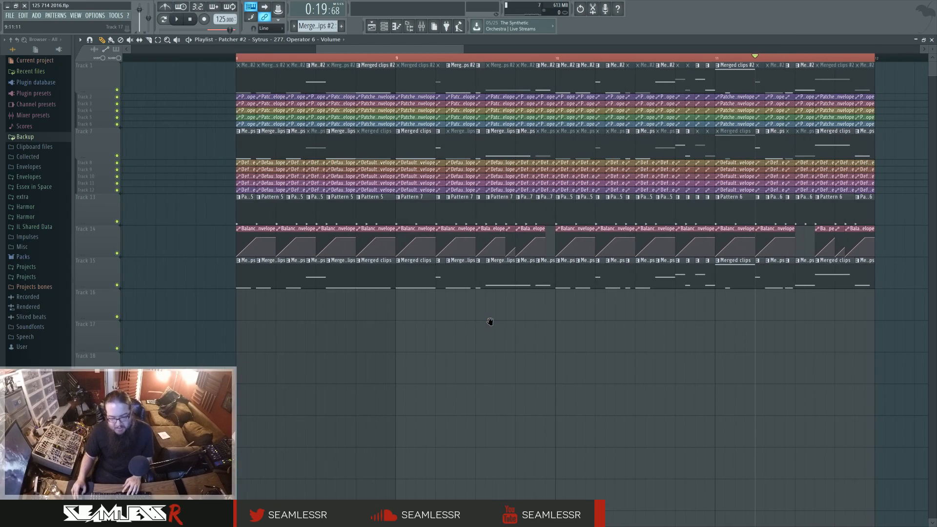
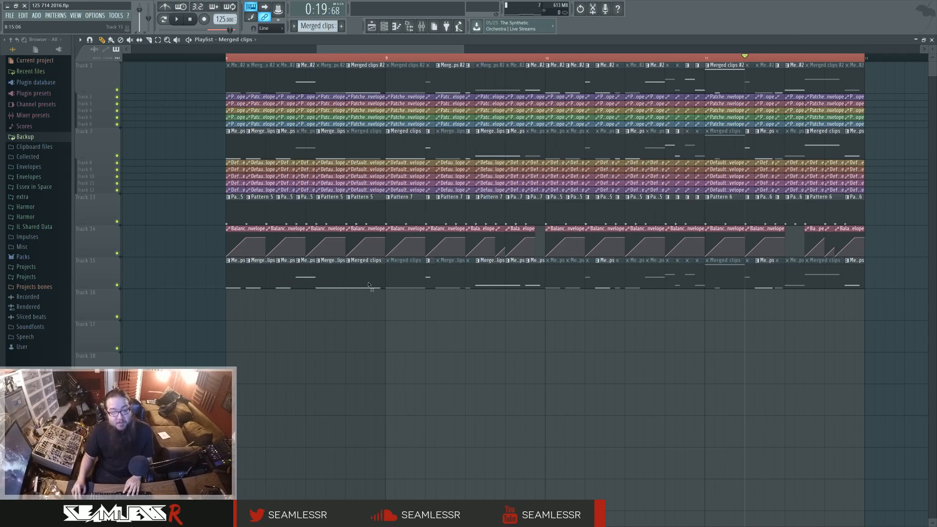
{"action": "left_click_drag", "start_coordinate": [586, 279], "coordinate": [934, 286]}
{"action": "scroll", "coordinate": [619, 315], "scroll_direction": "left", "scroll_amount": 2}
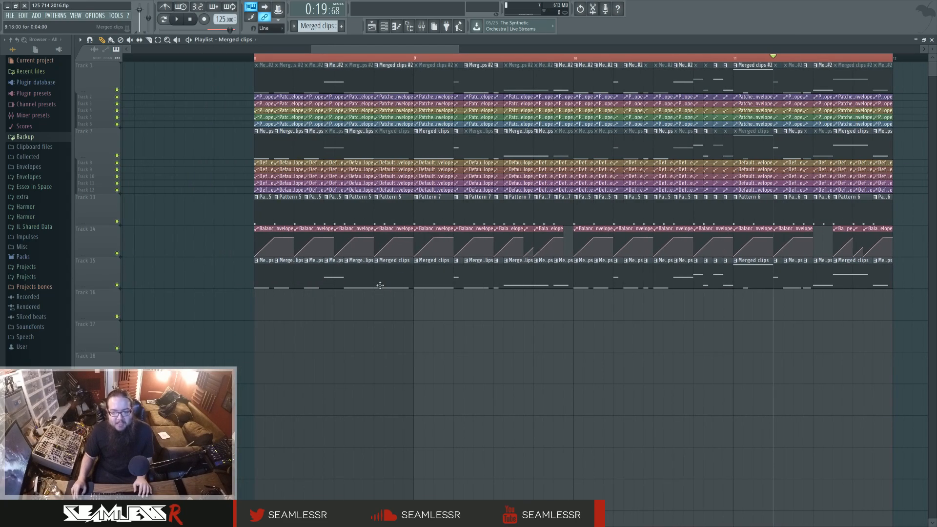
Step: Merge the pattern clips on Track 15 into a single clip and make the merged clip unique
{"action": "right_click", "coordinate": [99, 259]}
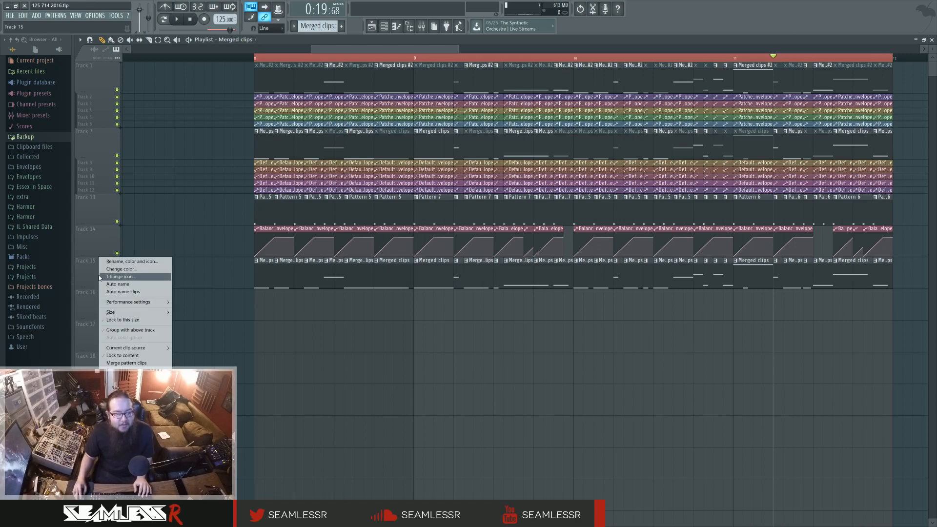
{"action": "left_click", "coordinate": [136, 363]}
{"action": "left_click", "coordinate": [257, 263]}
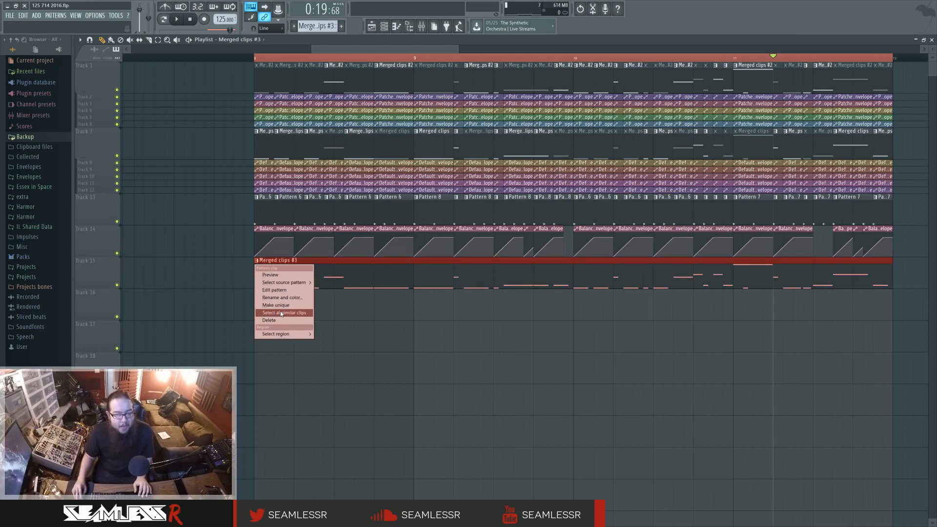
{"action": "left_click", "coordinate": [257, 261]}
{"action": "left_click", "coordinate": [280, 306]}
{"action": "left_click", "coordinate": [562, 295]}
Step: Clone the Patcher #2 channel and route the clone to mixer track 22
{"action": "double_click", "coordinate": [433, 270]}
{"action": "scroll", "coordinate": [363, 57], "scroll_direction": "down", "scroll_amount": 4}
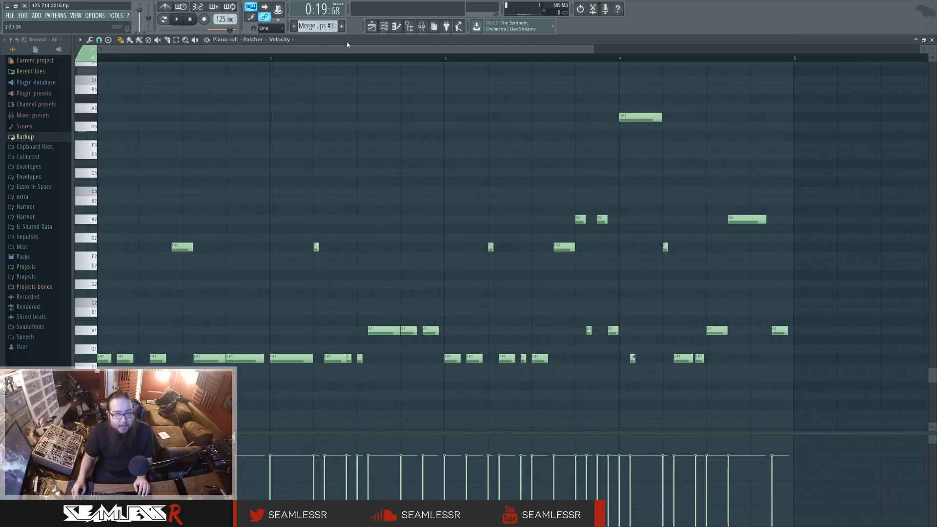
{"action": "left_click", "coordinate": [384, 27]}
{"action": "right_click", "coordinate": [504, 235]}
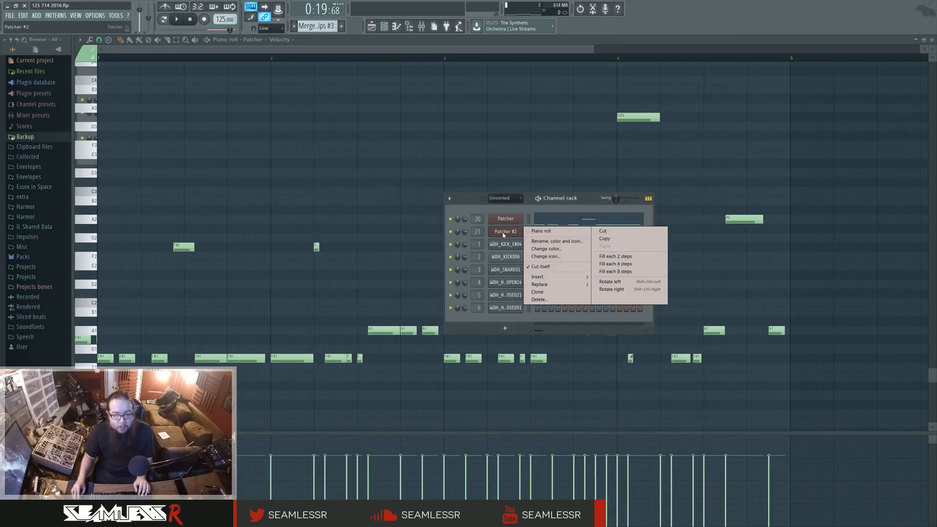
{"action": "left_click", "coordinate": [562, 299]}
{"action": "left_click", "coordinate": [562, 293]}
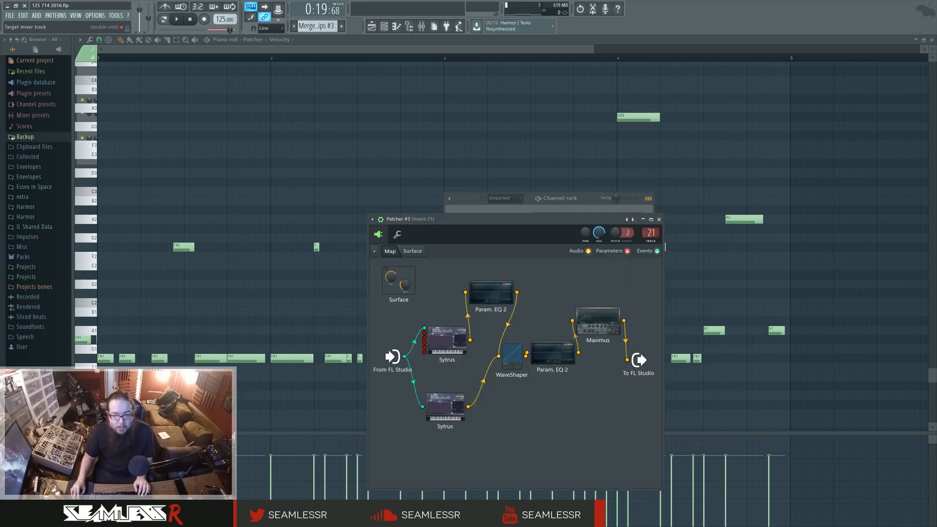
{"action": "key", "text": "F9"}
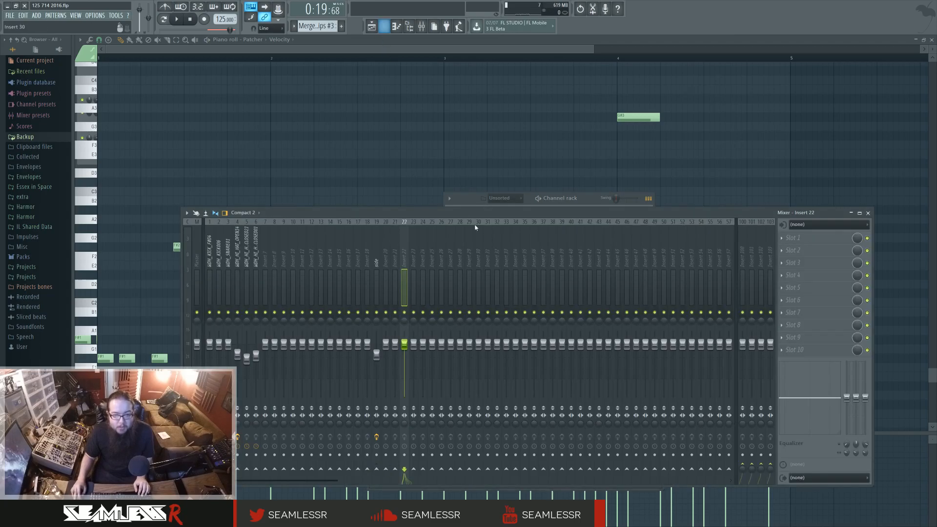
Step: Move the merged pattern's notes from the Patcher channel to Patcher #3 and return to the playlist
{"action": "left_click", "coordinate": [479, 204]}
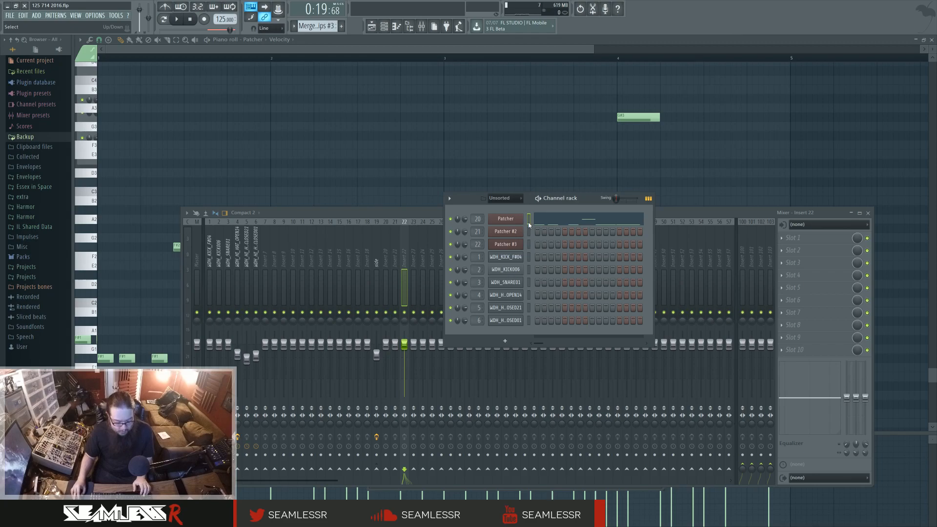
{"action": "key", "text": "ctrl+x"}
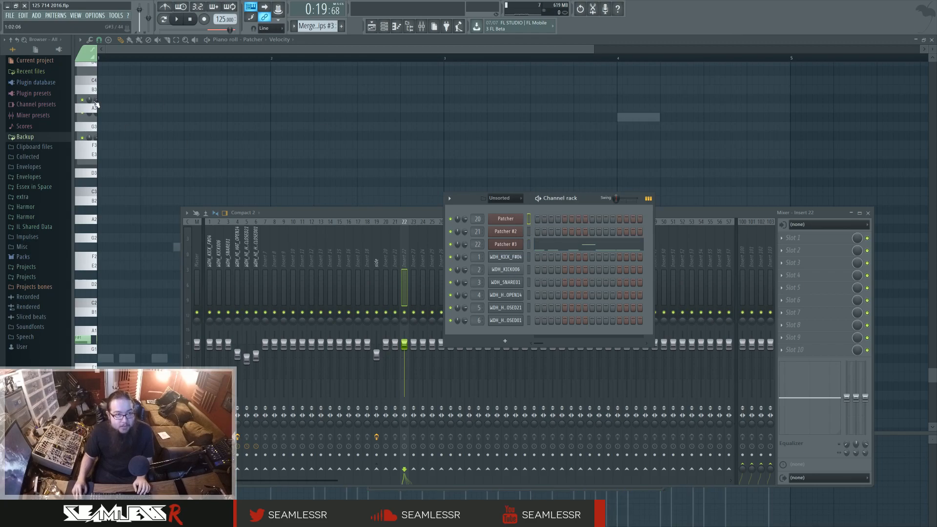
{"action": "left_click", "coordinate": [10, 15]}
{"action": "left_click", "coordinate": [372, 26]}
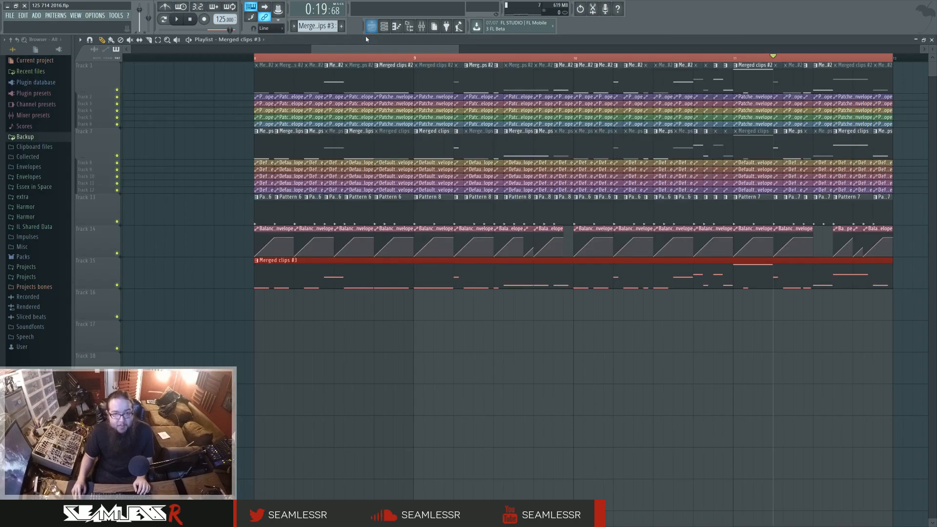
{"action": "left_click", "coordinate": [287, 321]}
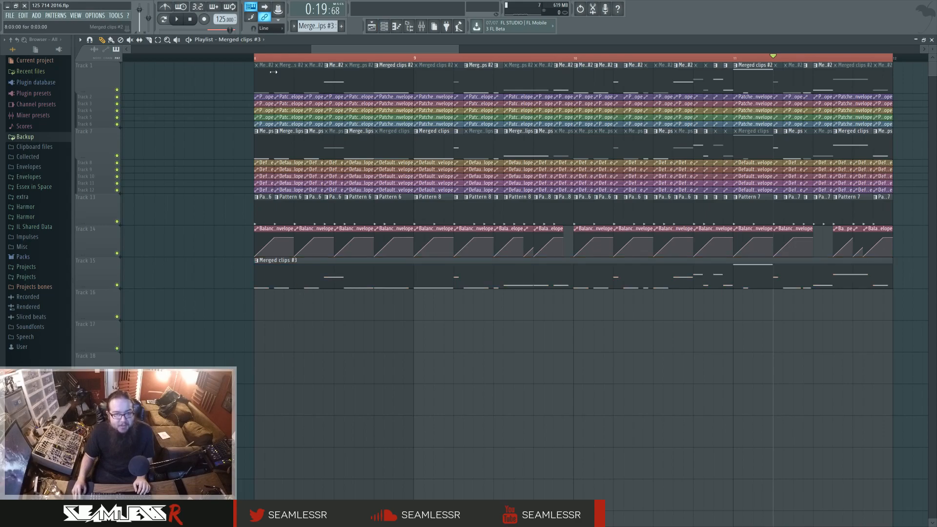
Step: Solo mixer track 22 and play back the new layer
{"action": "left_click", "coordinate": [422, 27]}
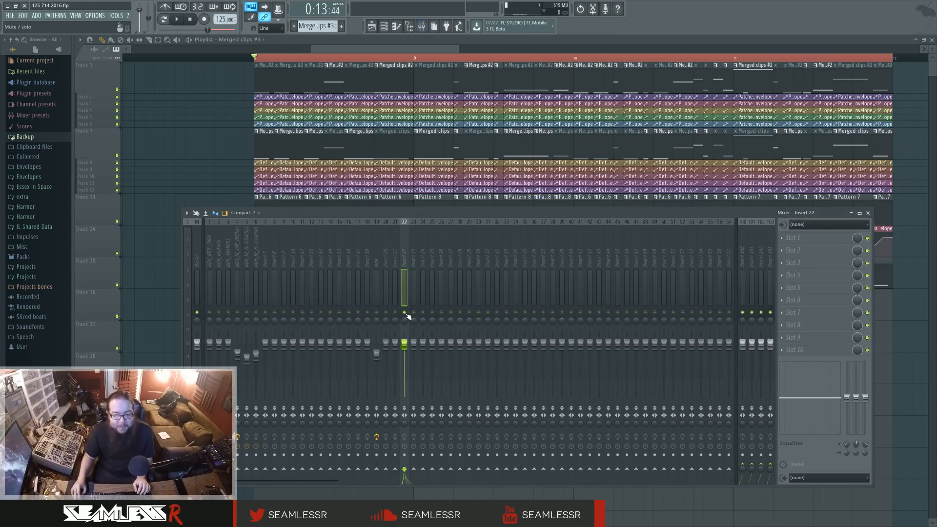
{"action": "key", "text": "space"}
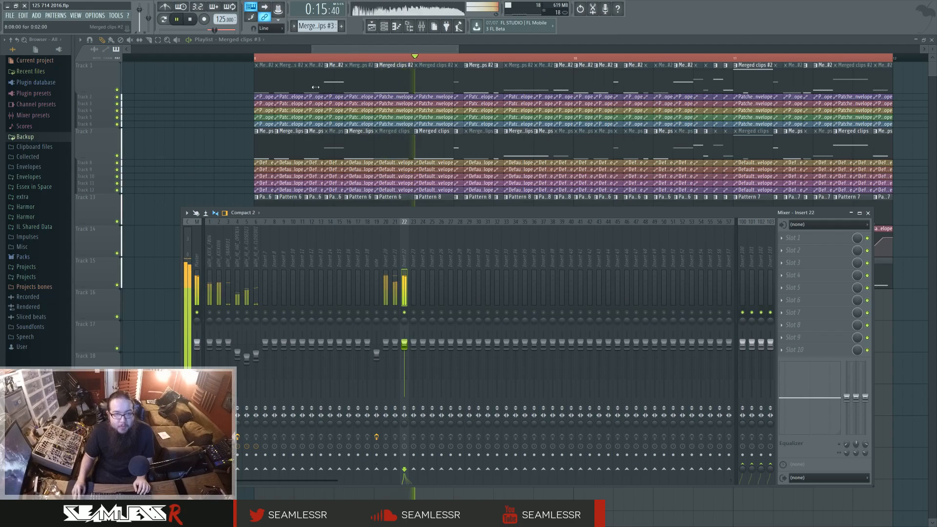
{"action": "key", "text": "F9"}
Step: Create automation clips for the volumes of Operators 2 through 6 of the upper Sytrus in Patcher #3
{"action": "key", "text": "F6"}
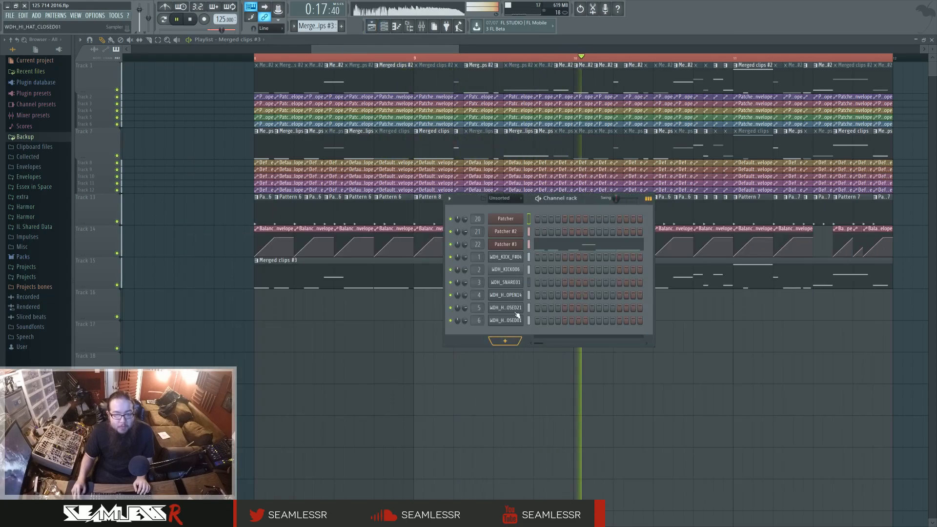
{"action": "left_click", "coordinate": [507, 251]}
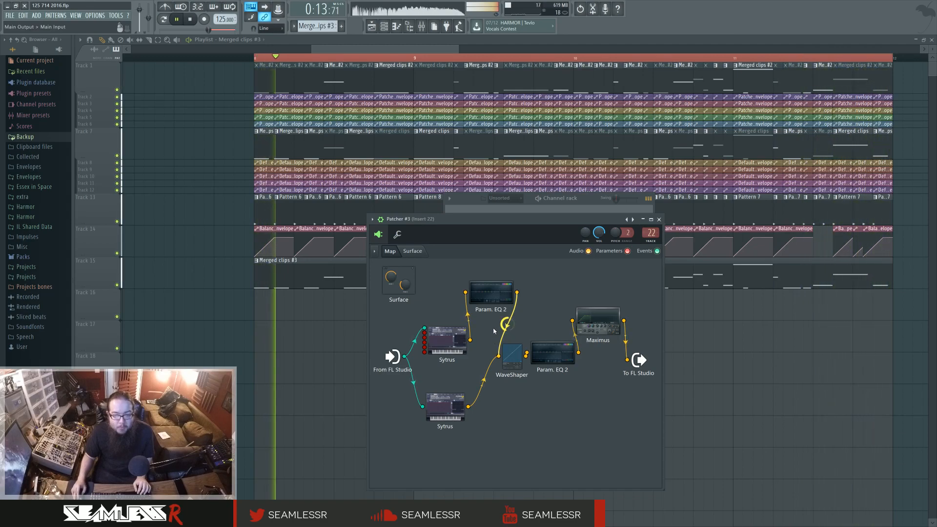
{"action": "right_click", "coordinate": [423, 336]}
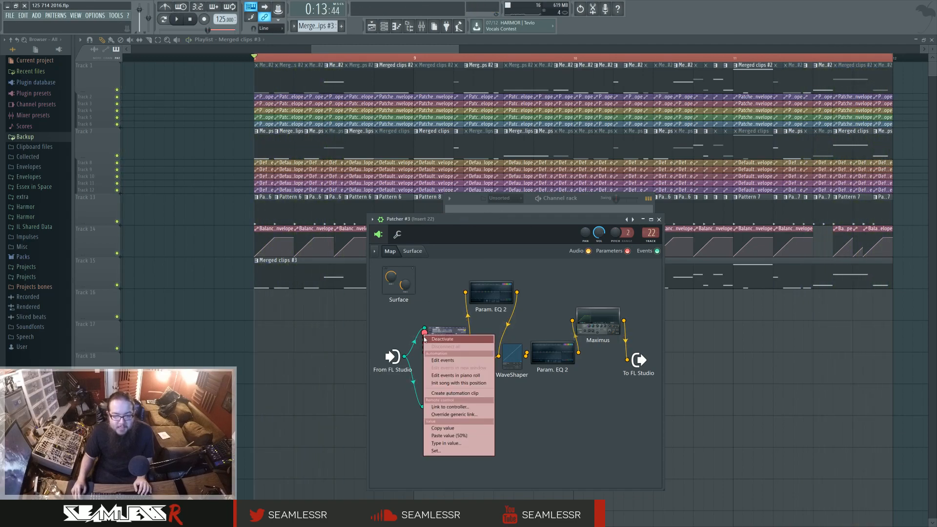
{"action": "left_click", "coordinate": [431, 355]}
{"action": "right_click", "coordinate": [425, 337]}
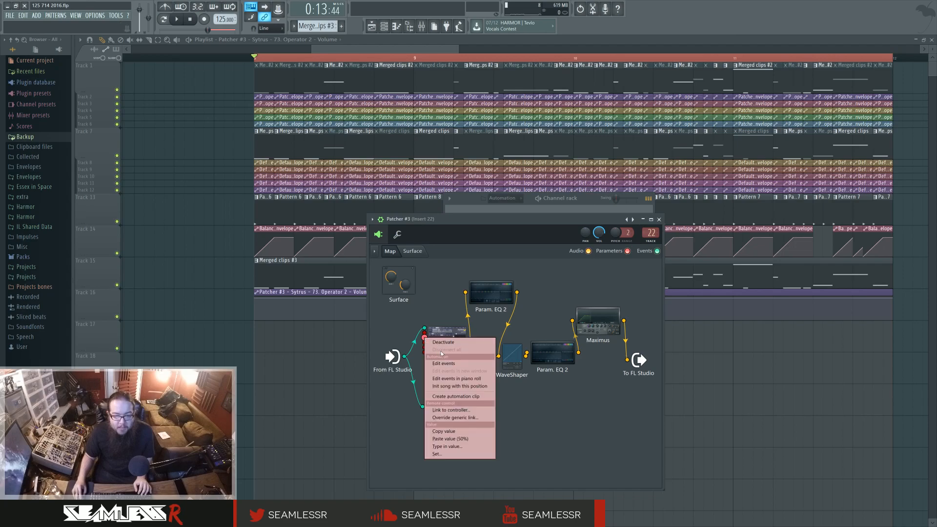
{"action": "left_click", "coordinate": [456, 395]}
{"action": "right_click", "coordinate": [425, 342]}
{"action": "left_click", "coordinate": [451, 401]}
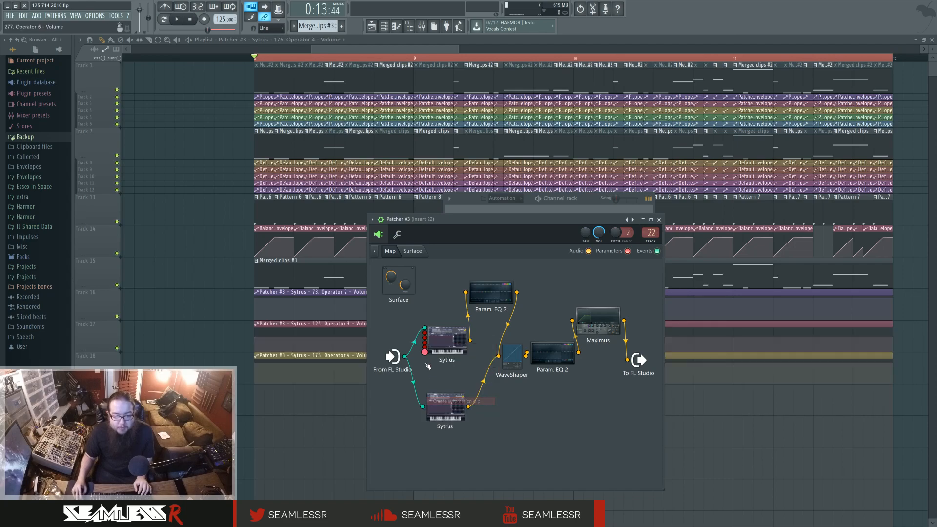
{"action": "right_click", "coordinate": [425, 348]}
{"action": "left_click", "coordinate": [444, 406]}
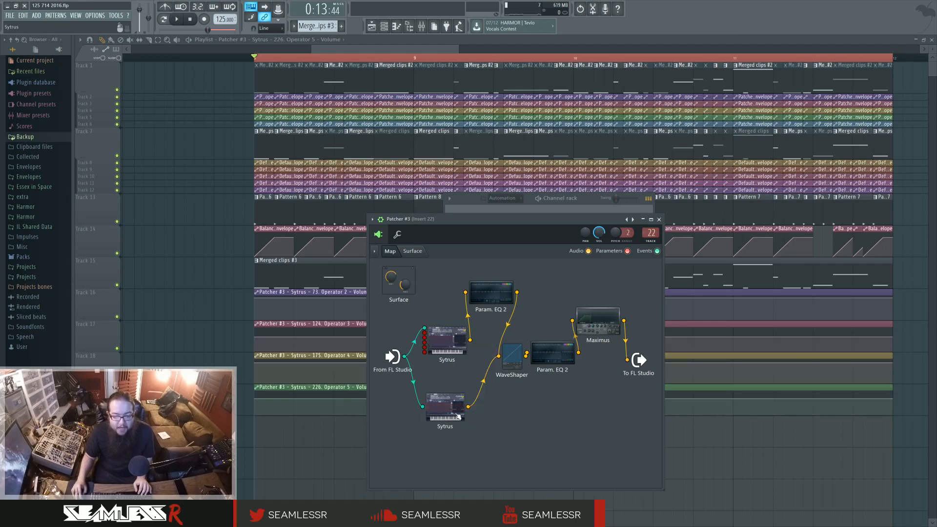
{"action": "right_click", "coordinate": [425, 353]}
{"action": "left_click", "coordinate": [463, 411]}
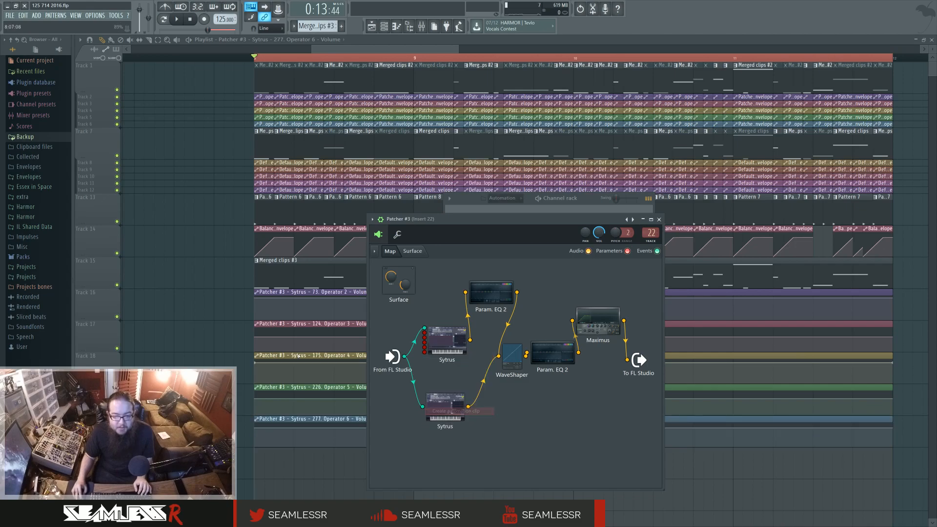
{"action": "key", "text": "Escape"}
{"action": "left_click", "coordinate": [394, 27]}
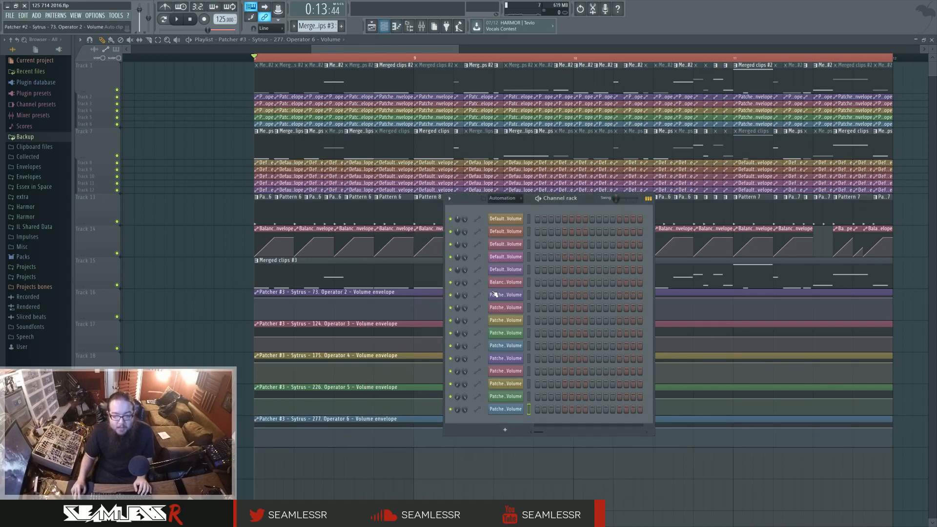
{"action": "right_click", "coordinate": [458, 407]}
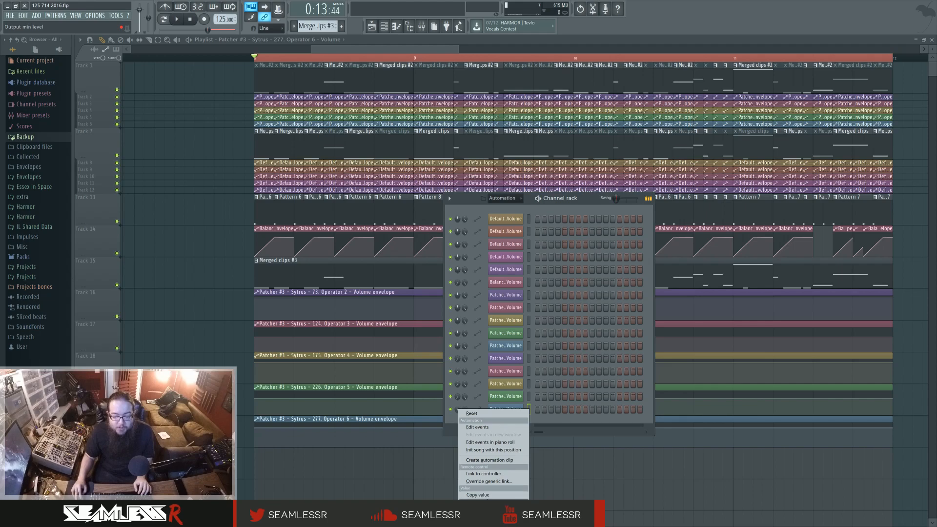
{"action": "left_click", "coordinate": [527, 362]}
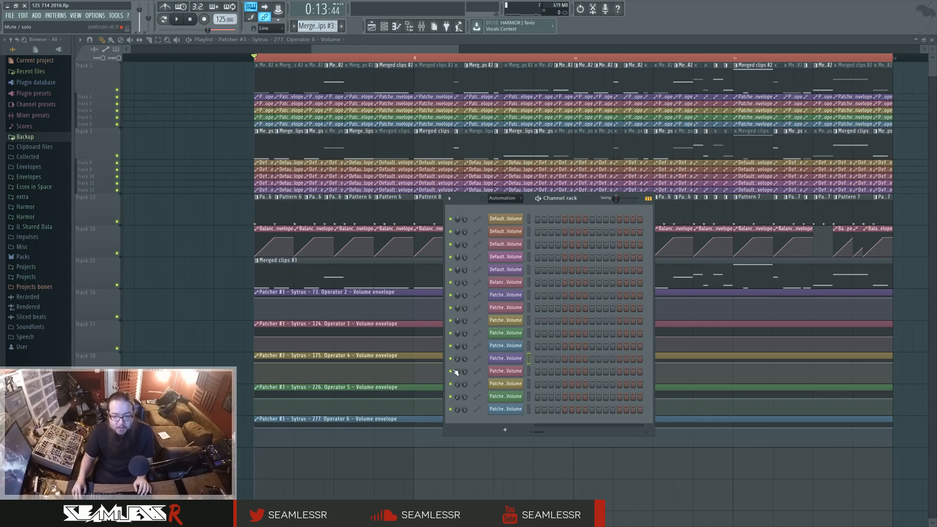
{"action": "right_click", "coordinate": [458, 361]}
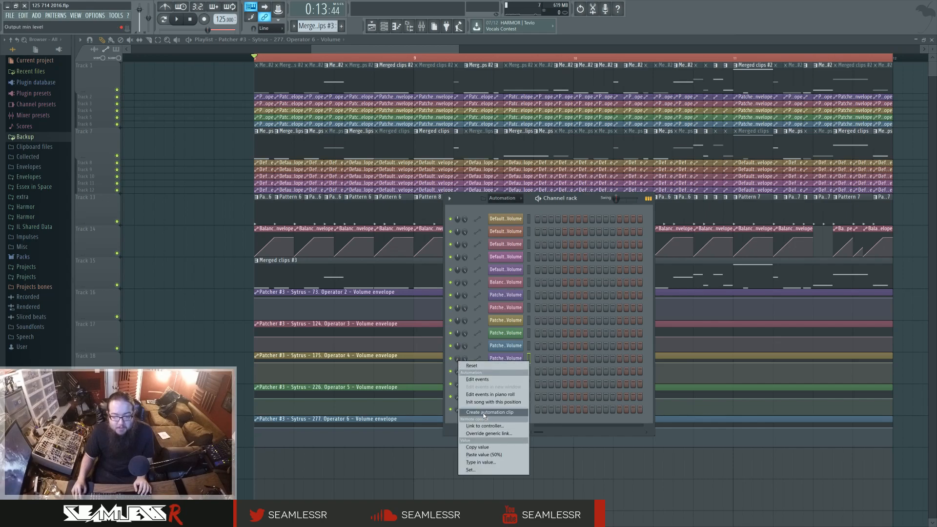
{"action": "left_click", "coordinate": [480, 412]}
{"action": "right_click", "coordinate": [283, 458]}
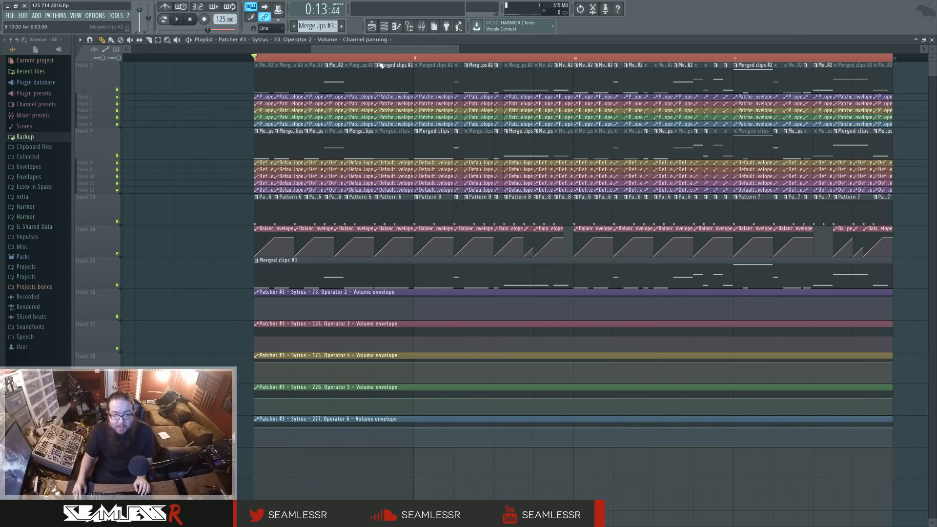
Step: Paste the copied 50% value into the output min level of the five Patcher #3 operator volume automation channels
{"action": "left_click", "coordinate": [382, 29]}
{"action": "right_click", "coordinate": [459, 363]}
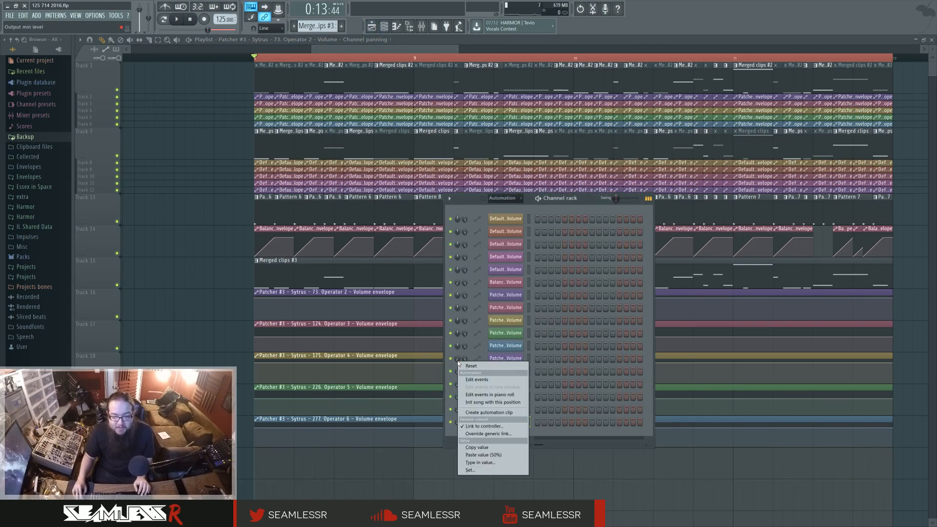
{"action": "left_click", "coordinate": [481, 455]}
{"action": "right_click", "coordinate": [457, 372]}
{"action": "left_click", "coordinate": [482, 465]}
{"action": "right_click", "coordinate": [458, 386]}
{"action": "left_click", "coordinate": [482, 479]}
{"action": "right_click", "coordinate": [462, 409]}
{"action": "left_click", "coordinate": [482, 493]}
{"action": "right_click", "coordinate": [459, 421]}
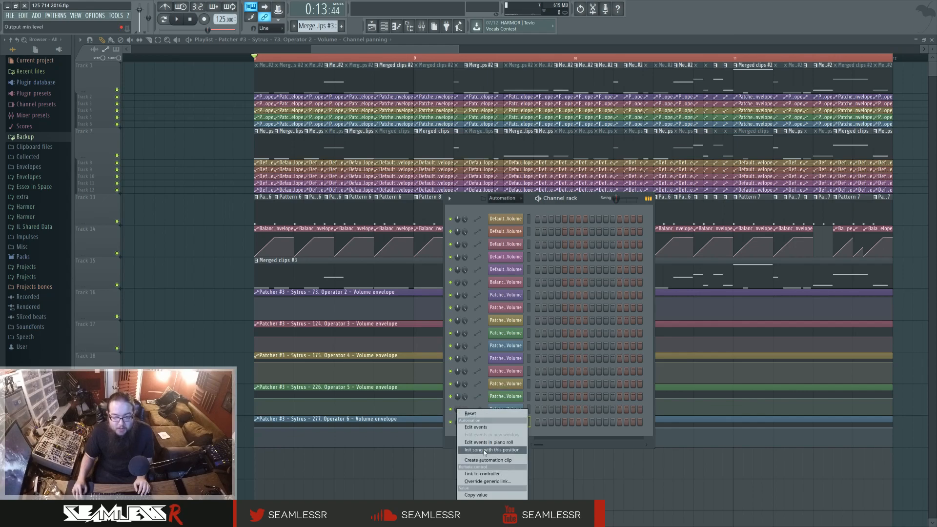
{"action": "left_click", "coordinate": [493, 502]}
Step: Delete the unneeded channel panning automation channel of Patcher #3 Operator 2
{"action": "right_click", "coordinate": [506, 422]}
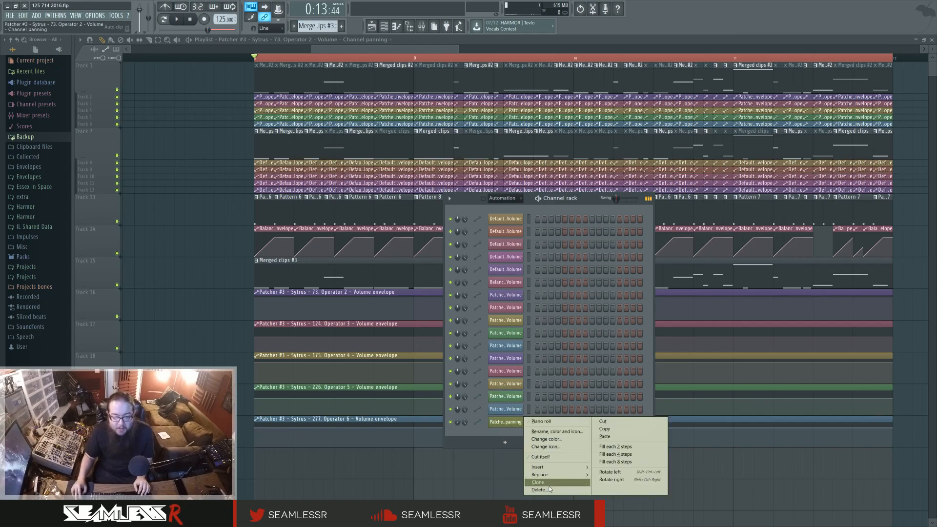
{"action": "left_click", "coordinate": [541, 490]}
{"action": "left_click", "coordinate": [511, 291]}
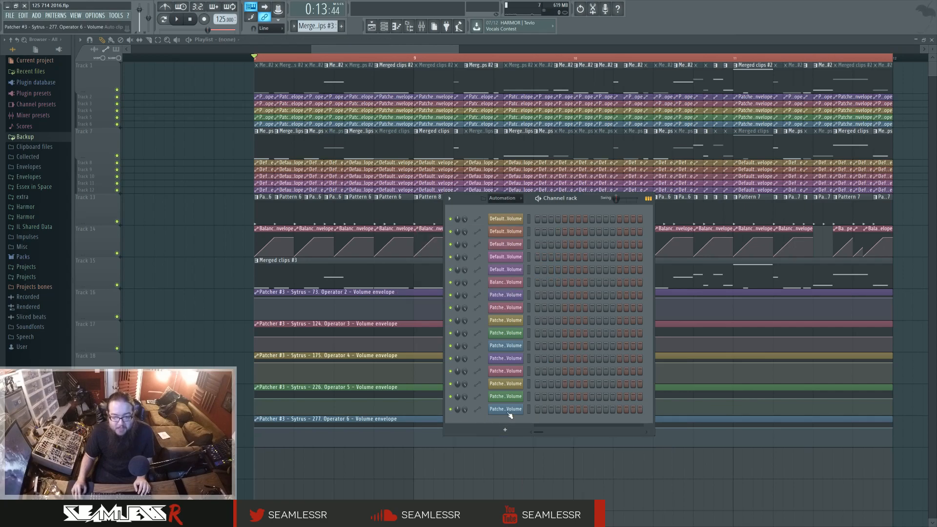
Step: Return to the playlist and briefly play back the new layer
{"action": "key", "text": "F6"}
{"action": "key", "text": "space"}
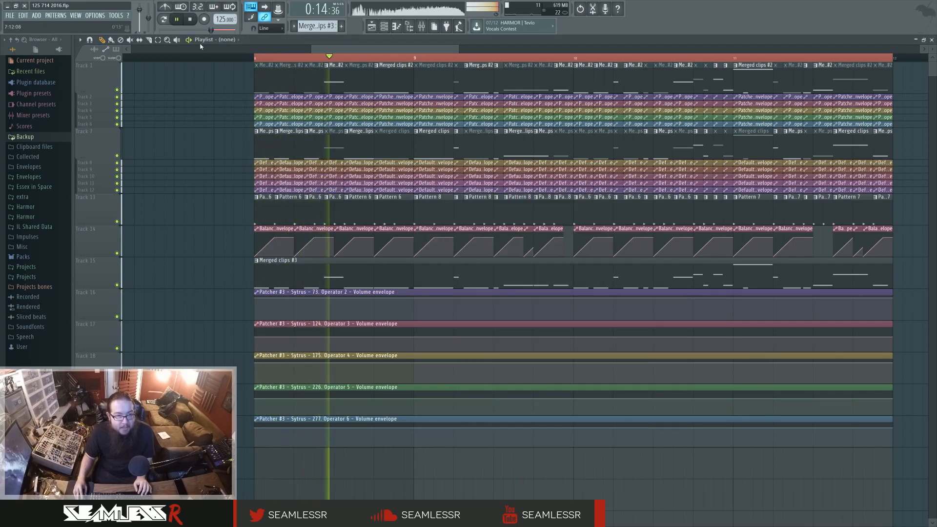
{"action": "key", "text": "space"}
Step: Draw a zigzag of high and low points along the Patcher #3 Operator 2 volume envelope on Track 16
{"action": "left_click", "coordinate": [102, 39]}
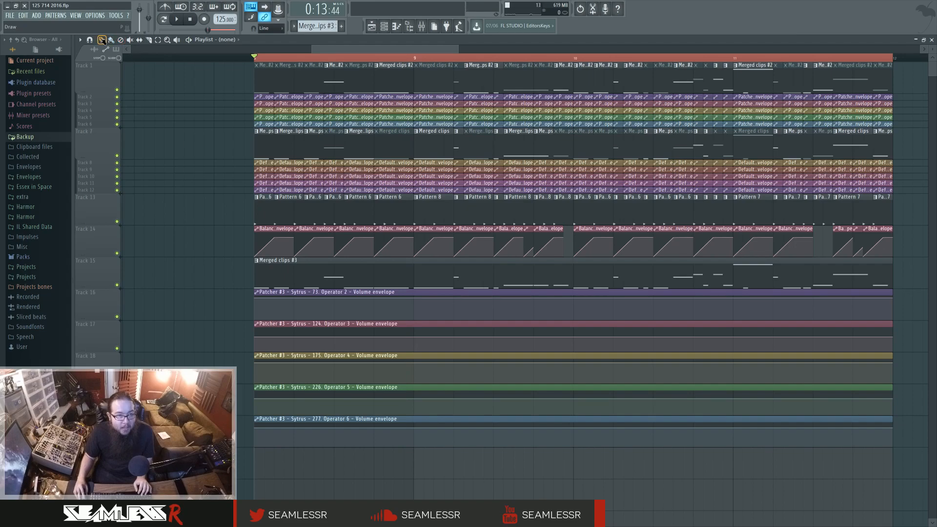
{"action": "right_click", "coordinate": [284, 318]}
{"action": "right_click", "coordinate": [334, 297]}
{"action": "right_click", "coordinate": [354, 319]}
{"action": "right_click", "coordinate": [384, 297]}
{"action": "right_click", "coordinate": [394, 319]}
{"action": "right_click", "coordinate": [443, 297]}
{"action": "right_click", "coordinate": [454, 317]}
{"action": "right_click", "coordinate": [474, 297]}
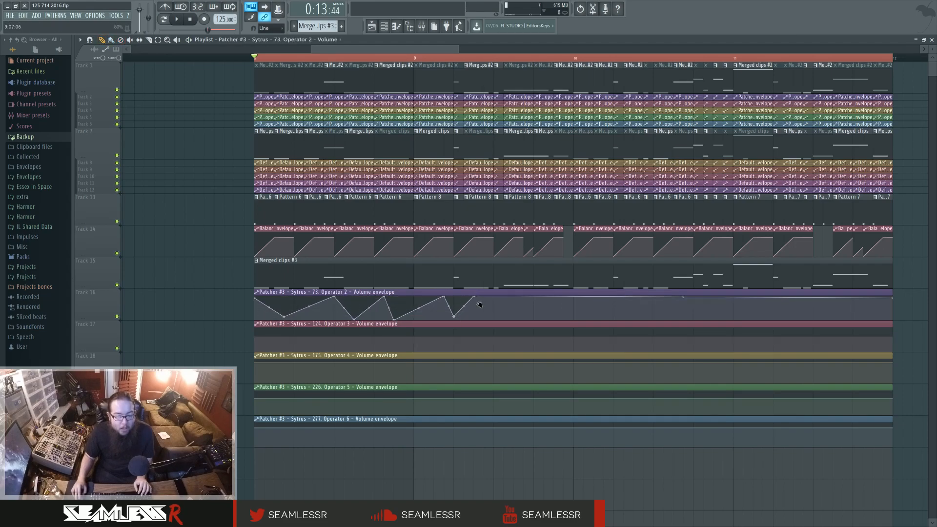
{"action": "right_click", "coordinate": [483, 319]}
{"action": "right_click", "coordinate": [524, 298]}
{"action": "right_click", "coordinate": [534, 312]}
{"action": "right_click", "coordinate": [583, 319]}
{"action": "right_click", "coordinate": [624, 294]}
{"action": "key", "text": "ctrl+z"}
{"action": "right_click", "coordinate": [668, 326]}
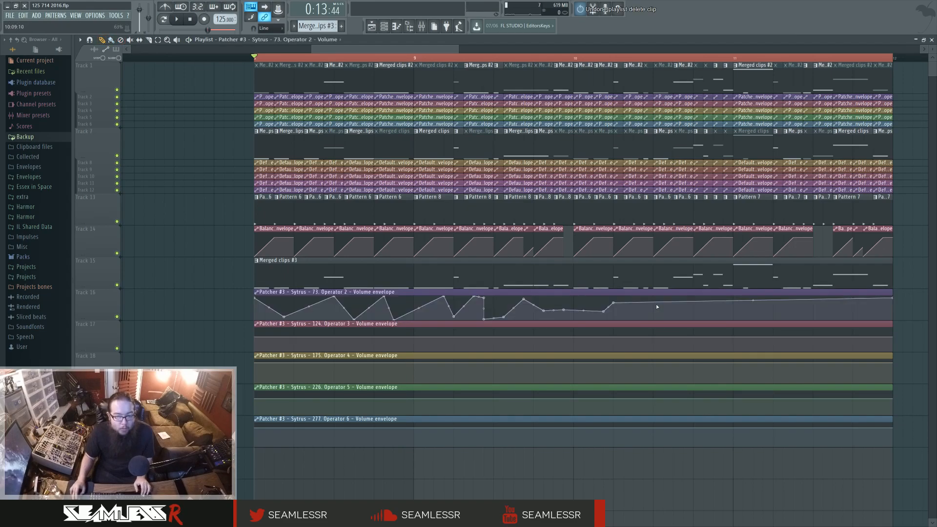
{"action": "key", "text": "ctrl+z"}
{"action": "right_click", "coordinate": [673, 311]}
{"action": "right_click", "coordinate": [713, 319]}
{"action": "right_click", "coordinate": [743, 299]}
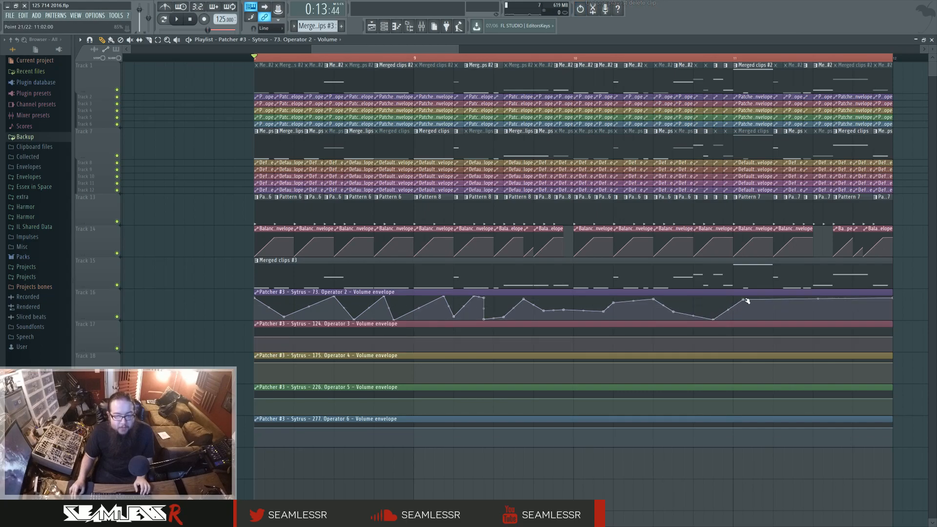
Step: Draw rapid, irregular peaks and dips along the Patcher #3 Operator 3 volume envelope on Track 17
{"action": "left_click_drag", "start_coordinate": [932, 49], "coordinate": [932, 63]}
{"action": "scroll", "coordinate": [473, 283], "scroll_direction": "down", "scroll_amount": 8}
{"action": "scroll", "coordinate": [439, 273], "scroll_direction": "up", "scroll_amount": 1}
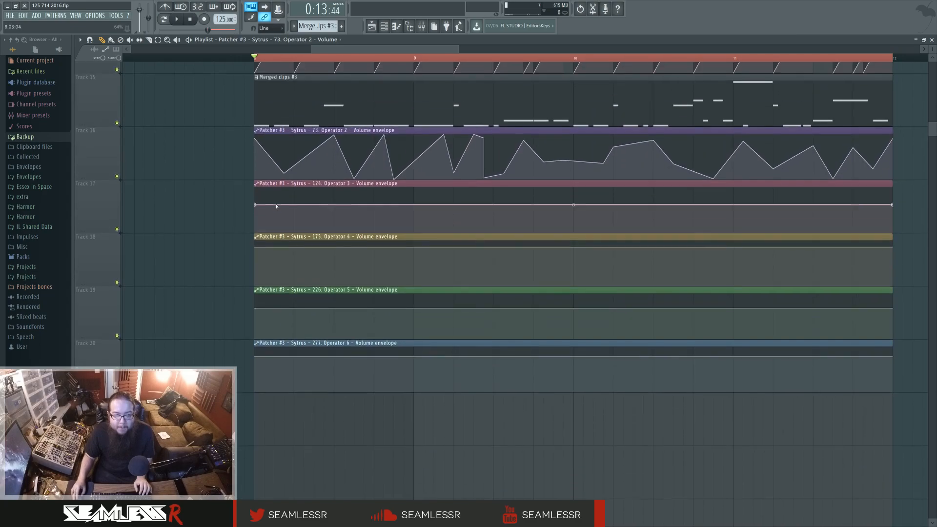
{"action": "right_click", "coordinate": [264, 232]}
{"action": "right_click", "coordinate": [284, 192]}
{"action": "right_click", "coordinate": [294, 213]}
{"action": "right_click", "coordinate": [313, 198]}
{"action": "right_click", "coordinate": [334, 234]}
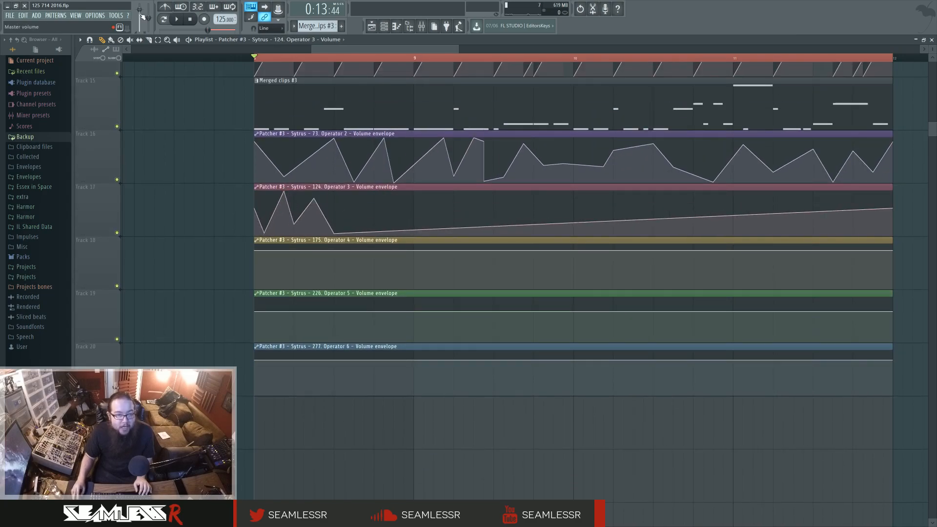
{"action": "mouse_move", "coordinate": [344, 198]}
{"action": "left_mouse_down"}
{"action": "mouse_move", "coordinate": [439, 245]}
{"action": "mouse_move", "coordinate": [560, 284]}
{"action": "mouse_move", "coordinate": [703, 217]}
{"action": "mouse_move", "coordinate": [835, 204]}
{"action": "left_mouse_up"}
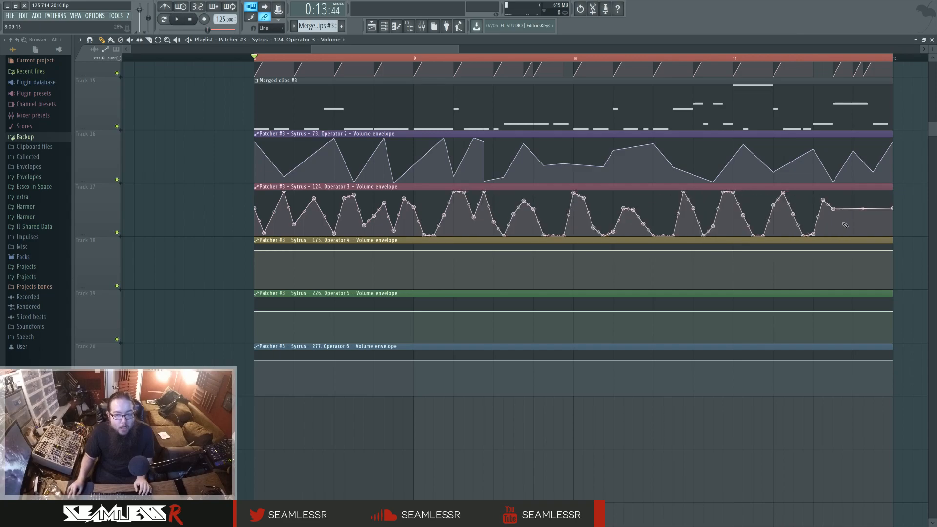
Step: Draw slow waves in the Operator 4 and 6 volume envelopes and faster peaks in the Operator 5 envelope of Patcher #3
{"action": "mouse_move", "coordinate": [255, 250]}
{"action": "left_mouse_down"}
{"action": "mouse_move", "coordinate": [284, 286]}
{"action": "mouse_move", "coordinate": [419, 250]}
{"action": "mouse_move", "coordinate": [892, 252]}
{"action": "left_mouse_up"}
{"action": "mouse_move", "coordinate": [265, 334]}
{"action": "left_mouse_down"}
{"action": "mouse_move", "coordinate": [312, 324]}
{"action": "mouse_move", "coordinate": [502, 346]}
{"action": "mouse_move", "coordinate": [861, 313]}
{"action": "mouse_move", "coordinate": [893, 322]}
{"action": "mouse_move", "coordinate": [902, 306]}
{"action": "left_mouse_up"}
{"action": "mouse_move", "coordinate": [255, 360]}
{"action": "left_mouse_down"}
{"action": "mouse_move", "coordinate": [293, 393]}
{"action": "mouse_move", "coordinate": [405, 390]}
{"action": "mouse_move", "coordinate": [683, 352]}
{"action": "mouse_move", "coordinate": [826, 424]}
{"action": "left_mouse_up"}
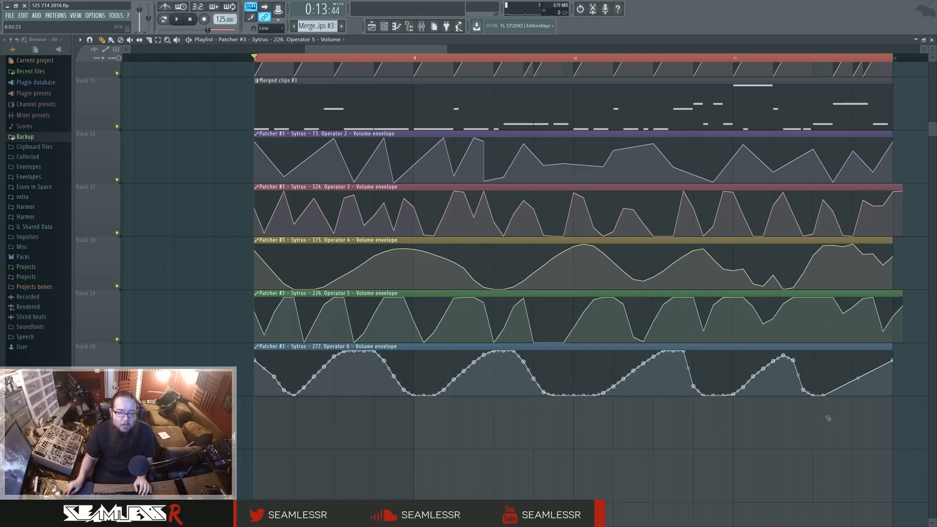
{"action": "left_click_drag", "start_coordinate": [869, 397], "coordinate": [868, 398]}
Step: Play back the automated layer and open the upper Sytrus inside Patcher #3 for editing
{"action": "key", "text": "space"}
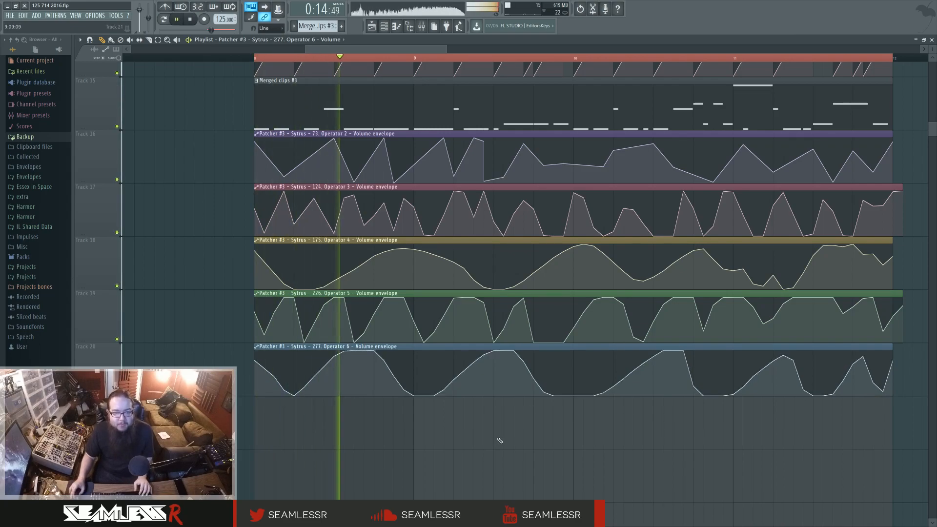
{"action": "scroll", "coordinate": [497, 444], "scroll_direction": "up", "scroll_amount": 2}
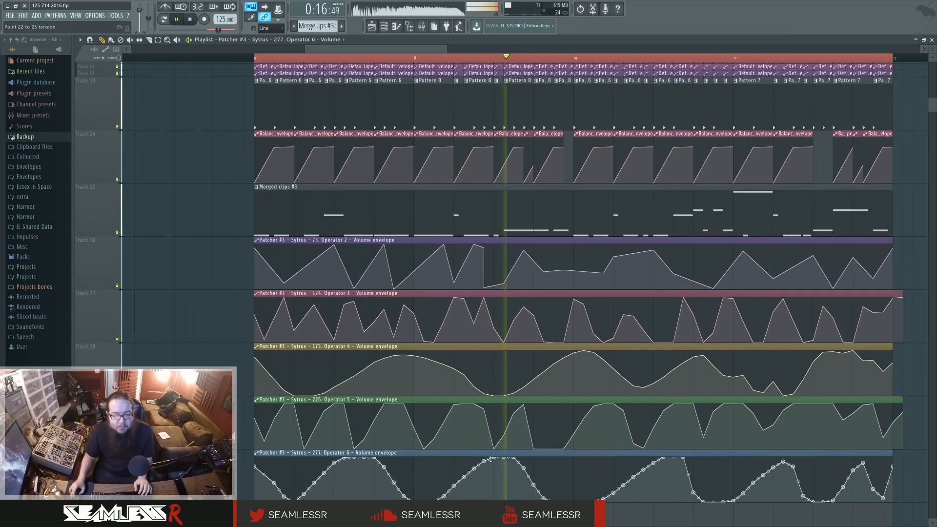
{"action": "left_click", "coordinate": [422, 26]}
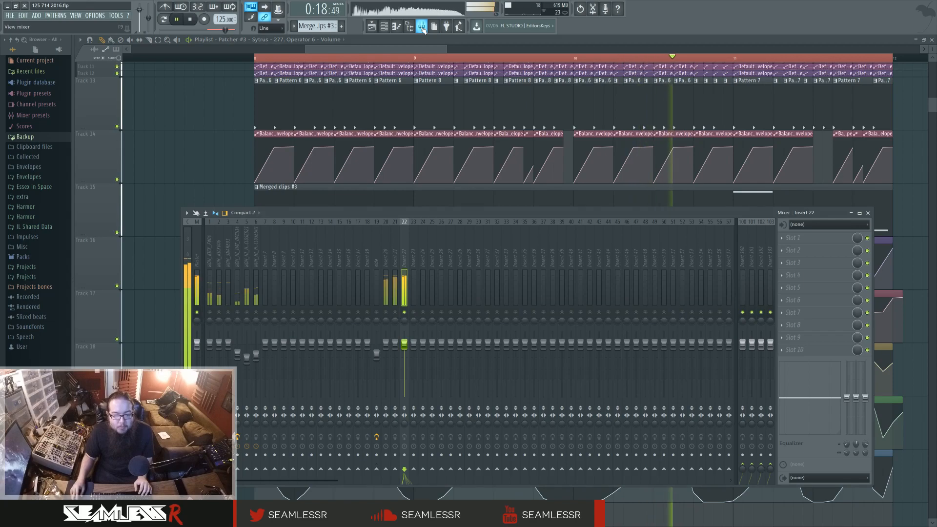
{"action": "left_click", "coordinate": [385, 28]}
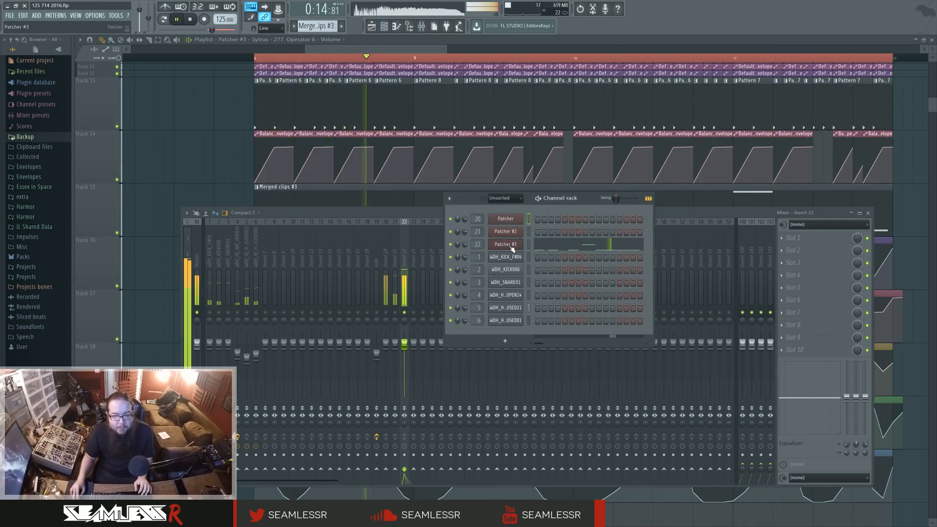
{"action": "left_click", "coordinate": [513, 243]}
{"action": "double_click", "coordinate": [445, 341]}
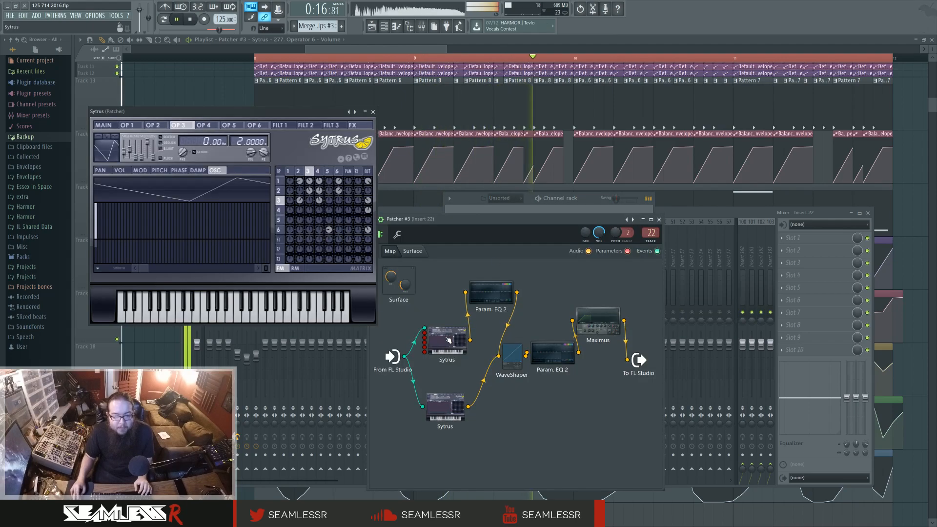
{"action": "left_click_drag", "start_coordinate": [303, 111], "coordinate": [425, 163]}
Step: Reshape the oscillator waveforms of Operators 2 and 5 in the Sytrus during playback
{"action": "left_click", "coordinate": [274, 176]}
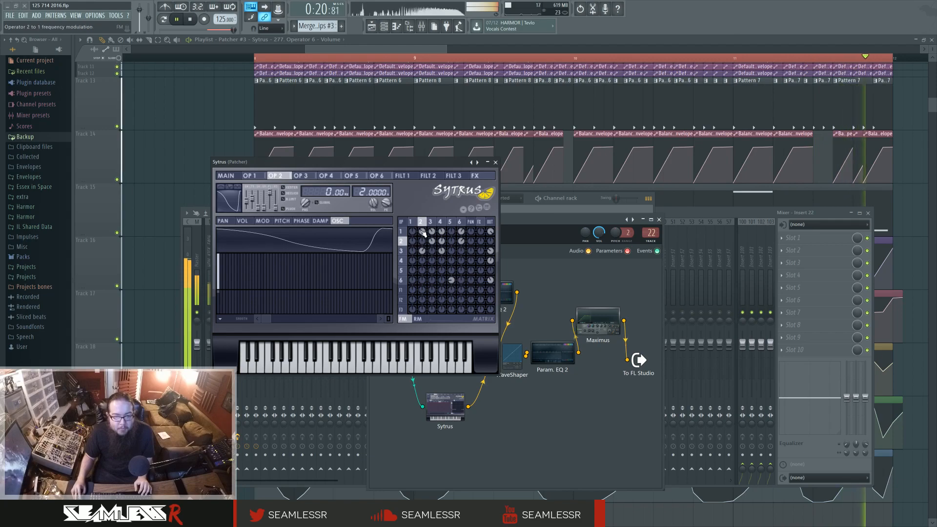
{"action": "left_click_drag", "start_coordinate": [256, 197], "coordinate": [256, 201]}
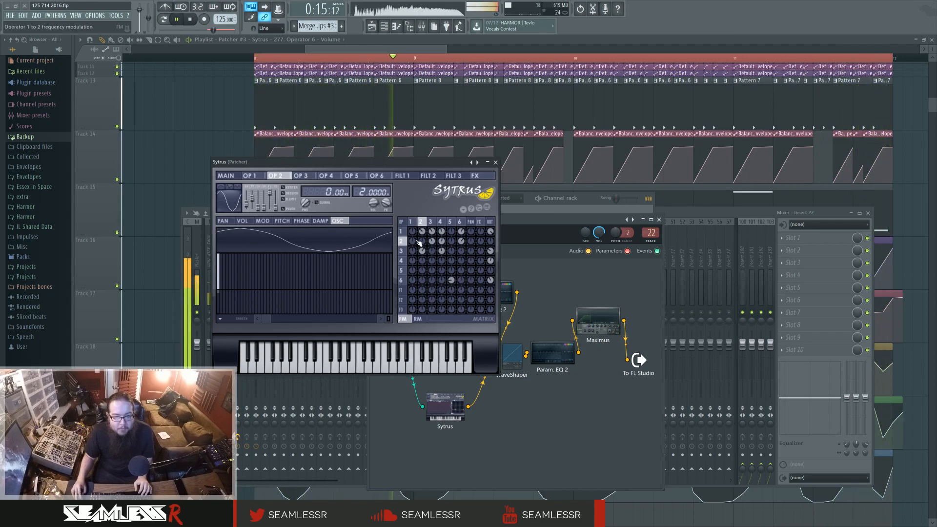
{"action": "left_click", "coordinate": [431, 222]}
{"action": "left_click", "coordinate": [441, 221]}
{"action": "left_click", "coordinate": [451, 222]}
{"action": "left_click_drag", "start_coordinate": [249, 205], "coordinate": [249, 199]}
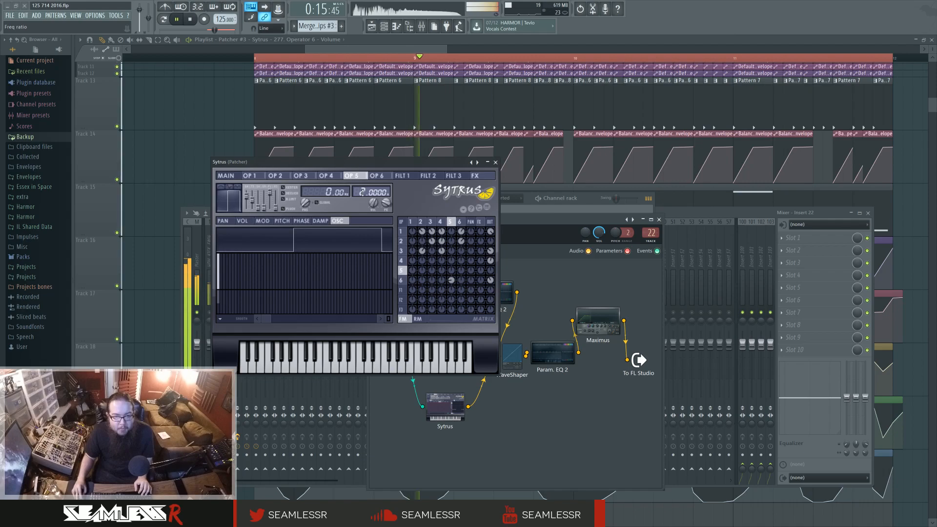
{"action": "left_click_drag", "start_coordinate": [249, 197], "coordinate": [246, 204]}
Step: Clear most of the Sytrus modulation matrix and set new frequency modulation amounts among Operators 1 to 5
{"action": "left_click_drag", "start_coordinate": [451, 283], "coordinate": [453, 280]}
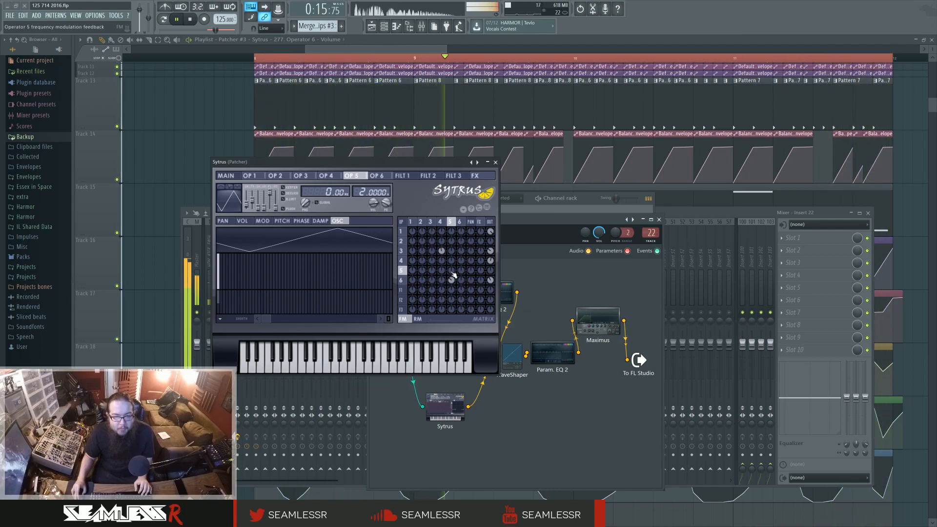
{"action": "left_click", "coordinate": [420, 319]}
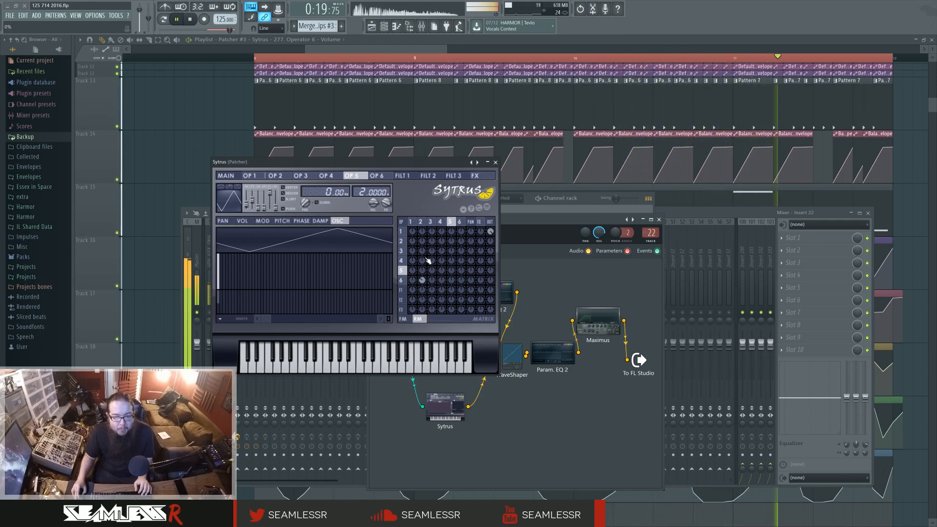
{"action": "left_click", "coordinate": [403, 319]}
{"action": "left_click_drag", "start_coordinate": [422, 231], "coordinate": [443, 242]}
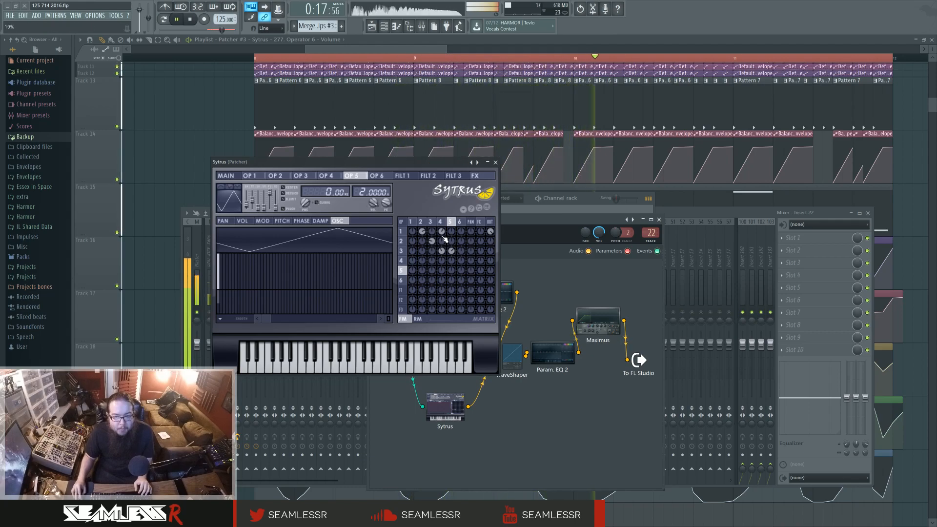
Step: Go through the oscillator settings of the Sytrus operators and readjust the frequency modulation from Operator 4 to Operator 3
{"action": "left_click", "coordinate": [421, 223]}
{"action": "left_click", "coordinate": [430, 222]}
{"action": "left_click", "coordinate": [440, 223]}
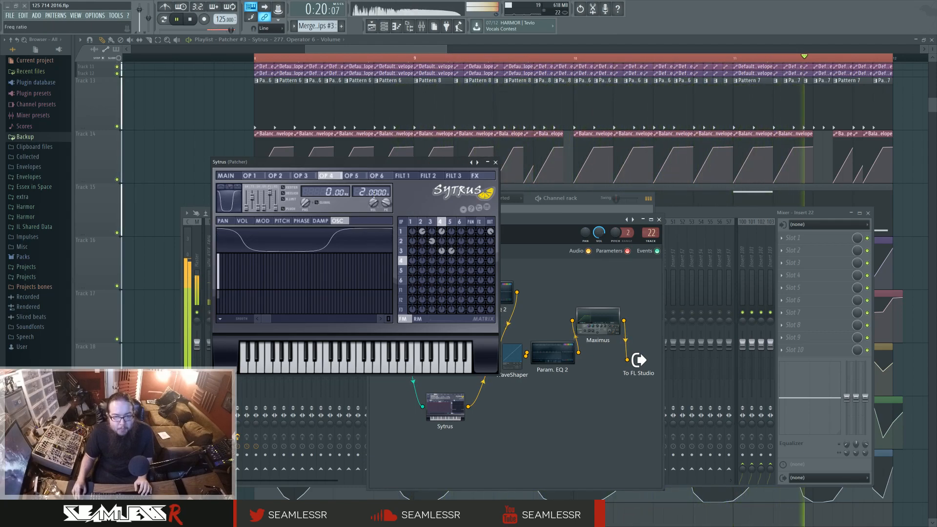
{"action": "left_click", "coordinate": [450, 222]}
{"action": "left_click", "coordinate": [461, 223]}
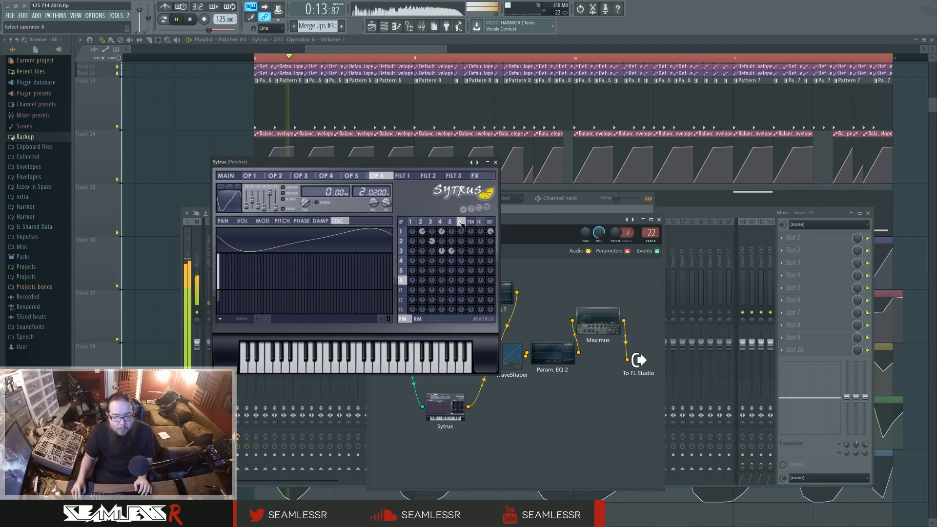
{"action": "left_click", "coordinate": [431, 223]}
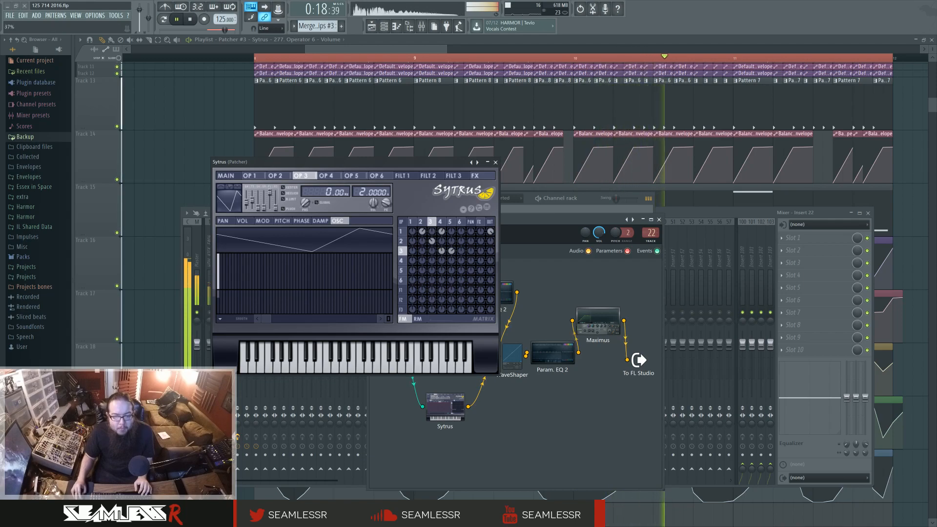
{"action": "left_click_drag", "start_coordinate": [442, 252], "coordinate": [441, 298]}
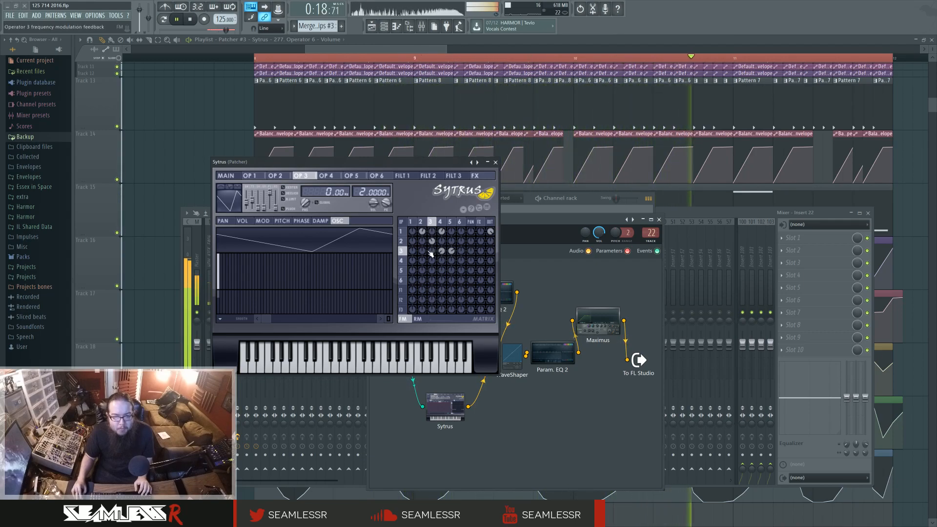
{"action": "left_click", "coordinate": [413, 221]}
{"action": "left_click", "coordinate": [229, 176]}
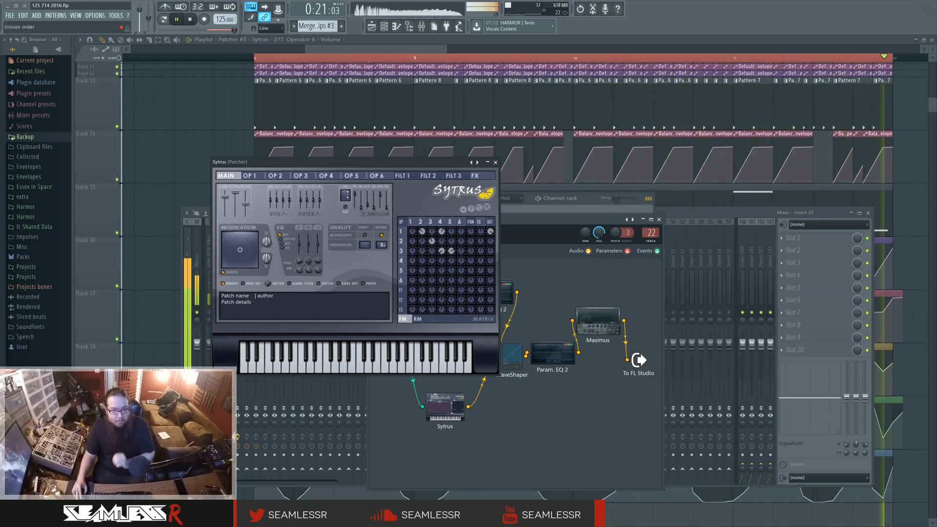
Step: Check the WaveShaper curve in Patcher #3, close it, and bring the upper Sytrus back up for editing
{"action": "left_click", "coordinate": [495, 162]}
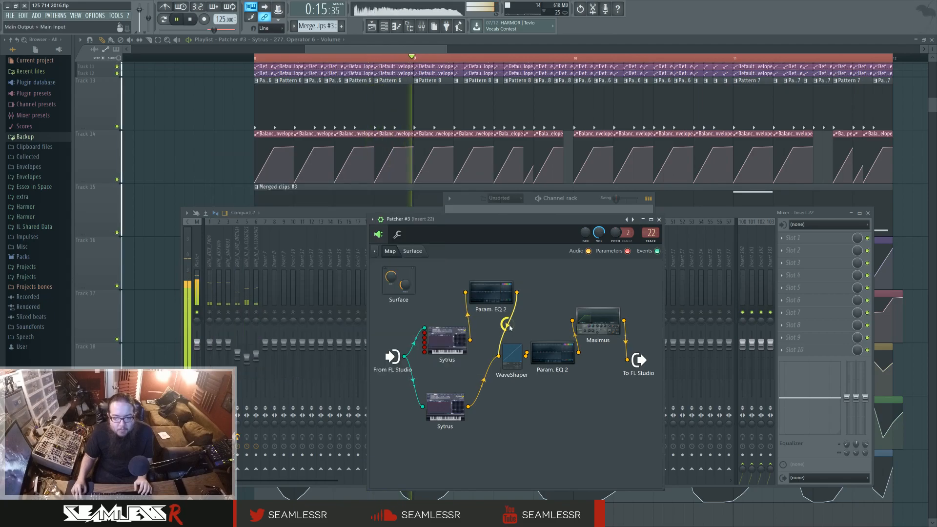
{"action": "left_click", "coordinate": [512, 355]}
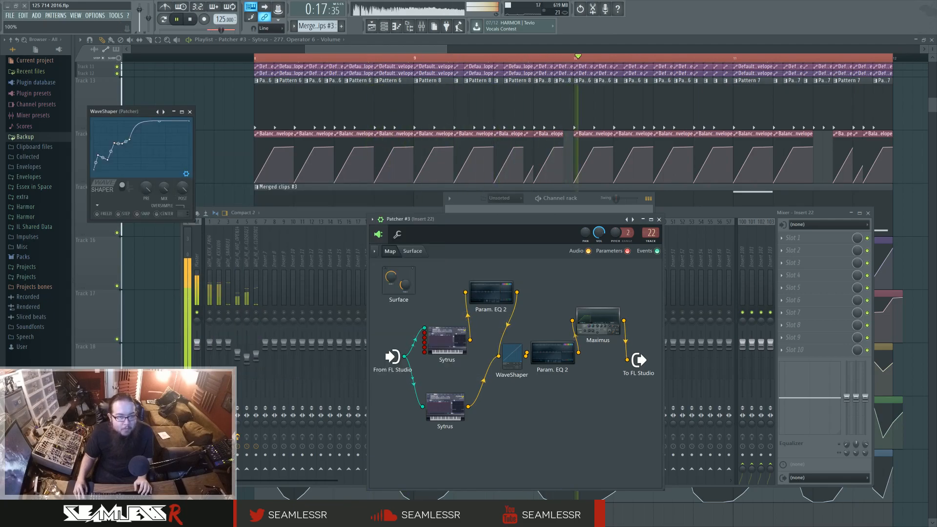
{"action": "left_click_drag", "start_coordinate": [143, 112], "coordinate": [435, 198]}
{"action": "left_click", "coordinate": [481, 199]}
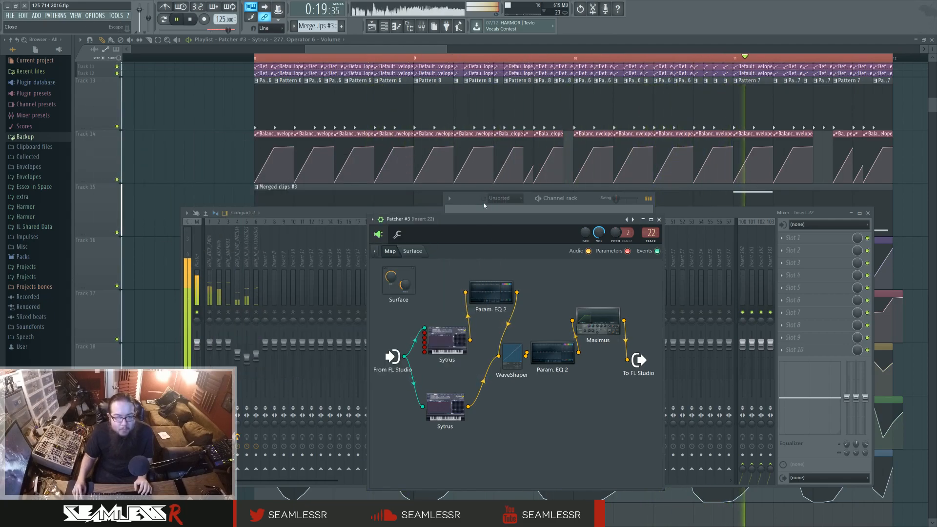
{"action": "left_click", "coordinate": [447, 338]}
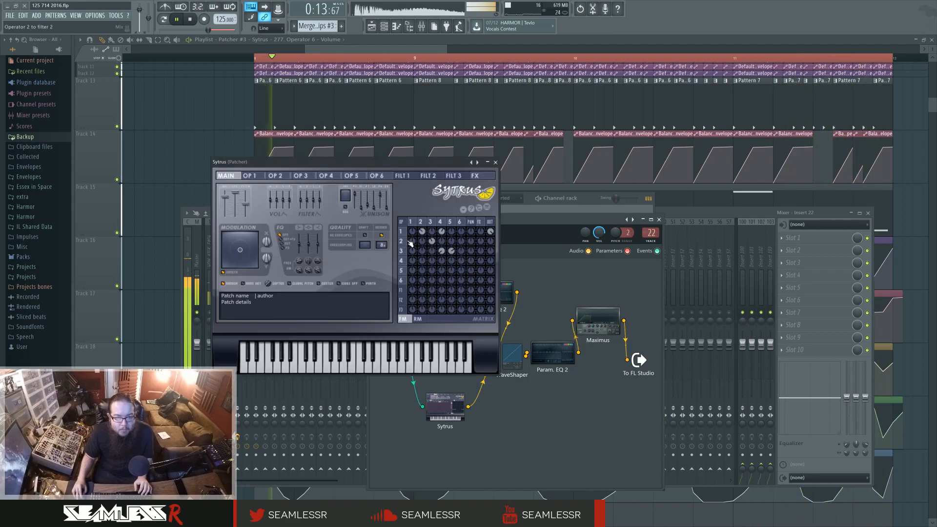
{"action": "left_click_drag", "start_coordinate": [397, 169], "coordinate": [416, 173]}
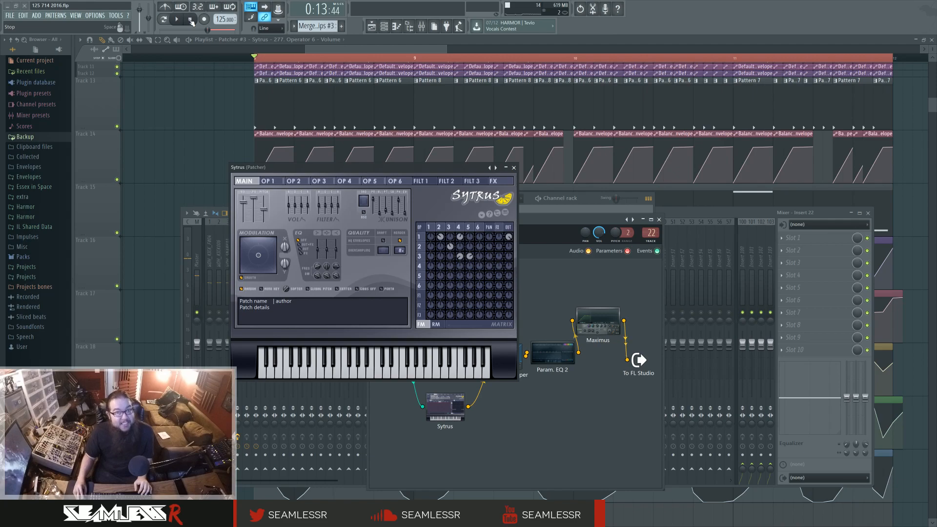
Step: Set ring modulation from Operators 5 and 6 in the Sytrus, and add frequency modulation from Operators 4 and 5 to Operator 2
{"action": "key", "text": "space"}
{"action": "left_click", "coordinate": [436, 324]}
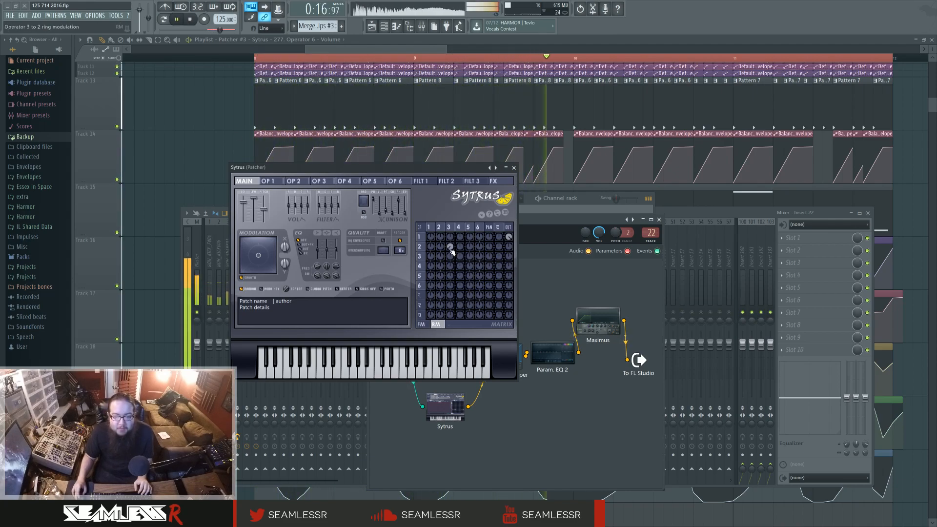
{"action": "left_click_drag", "start_coordinate": [442, 270], "coordinate": [441, 268]}
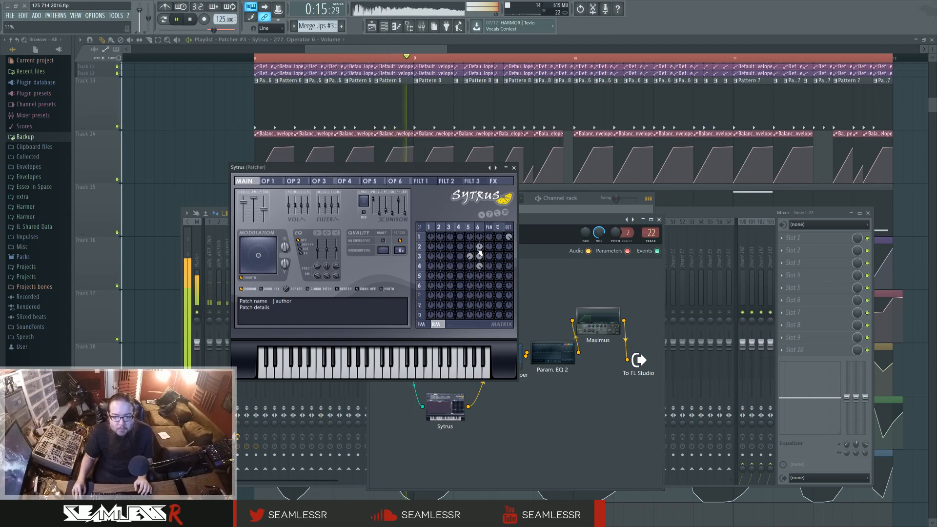
{"action": "left_click", "coordinate": [434, 324]}
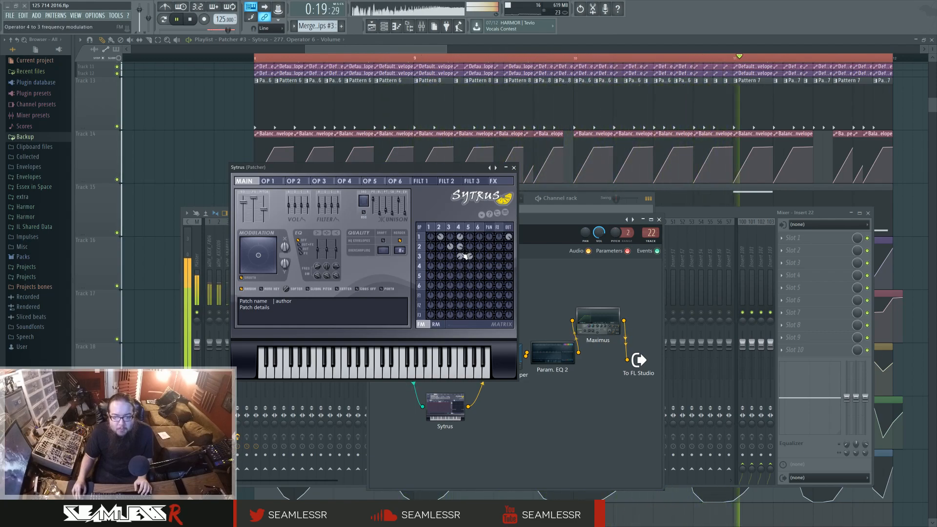
{"action": "left_click_drag", "start_coordinate": [470, 250], "coordinate": [469, 249]}
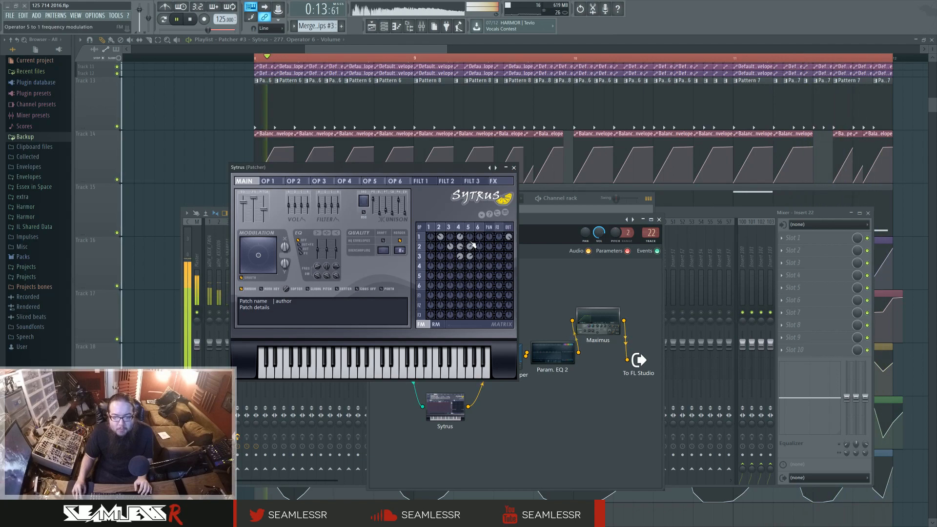
Step: Turn on unison in the upper Sytrus, adjust its unison sliders during playback, and close the synth
{"action": "left_click", "coordinate": [450, 228]}
{"action": "left_click", "coordinate": [468, 228]}
{"action": "left_click", "coordinate": [440, 228]}
{"action": "left_click", "coordinate": [253, 182]}
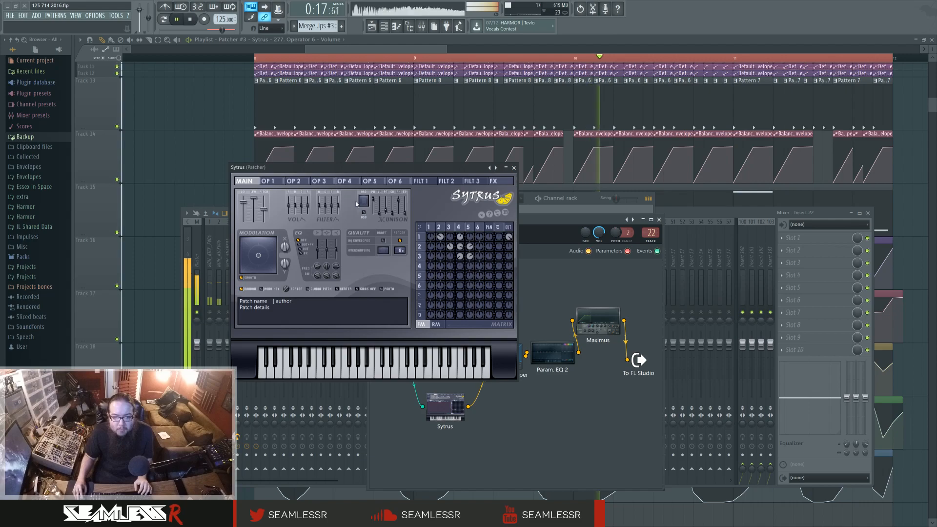
{"action": "left_click", "coordinate": [372, 211]}
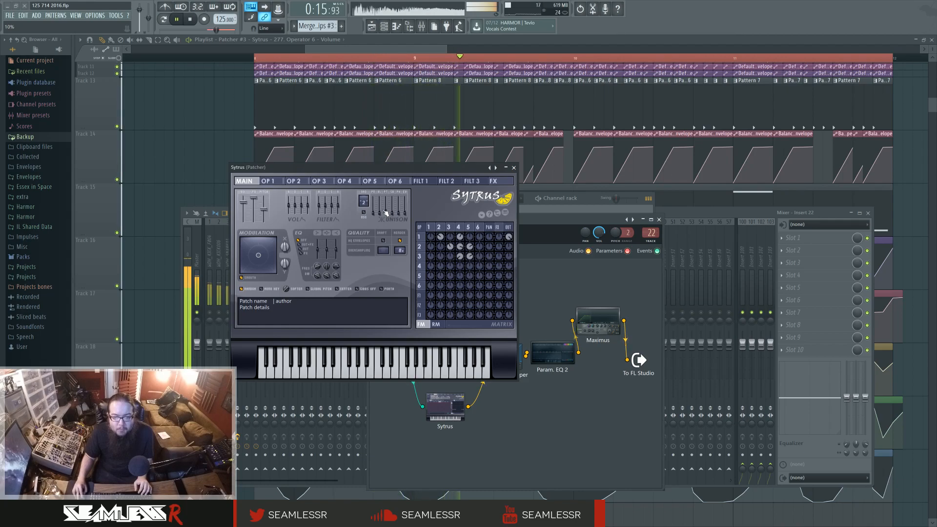
{"action": "mouse_move", "coordinate": [377, 216]}
{"action": "left_mouse_down"}
{"action": "mouse_move", "coordinate": [377, 201]}
{"action": "mouse_move", "coordinate": [386, 211]}
{"action": "left_mouse_up"}
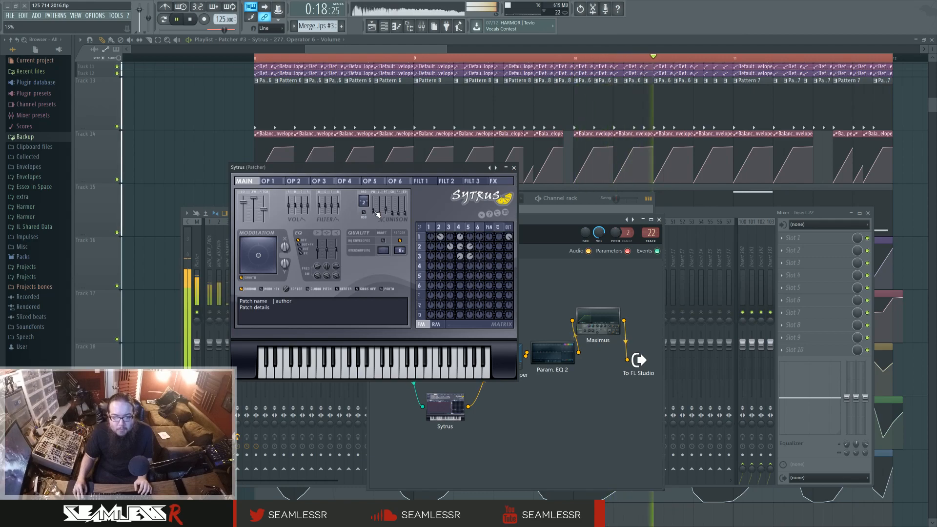
{"action": "left_click", "coordinate": [514, 167]}
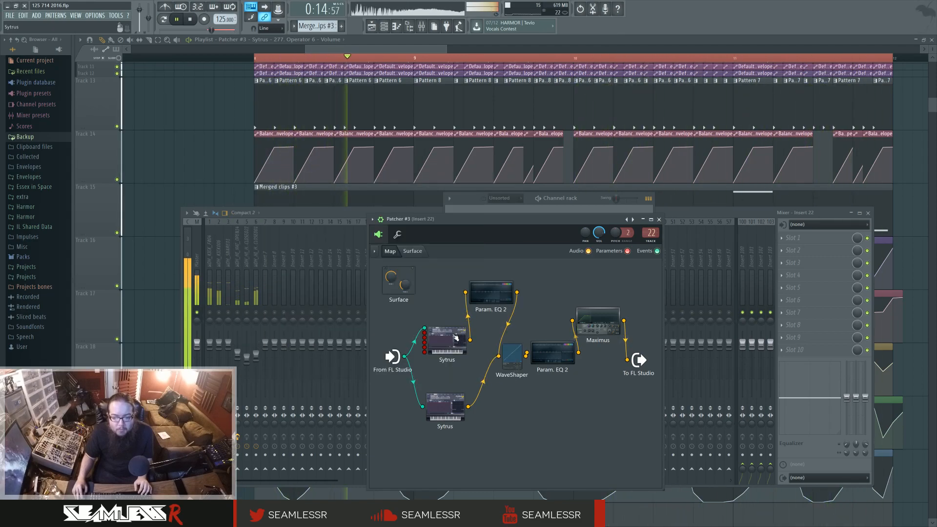
Step: Insert a Vocodex between the upper Param. EQ 2 and the WaveShaper in Patcher #3, and open it during playback
{"action": "key", "text": "space"}
{"action": "key", "text": "F8"}
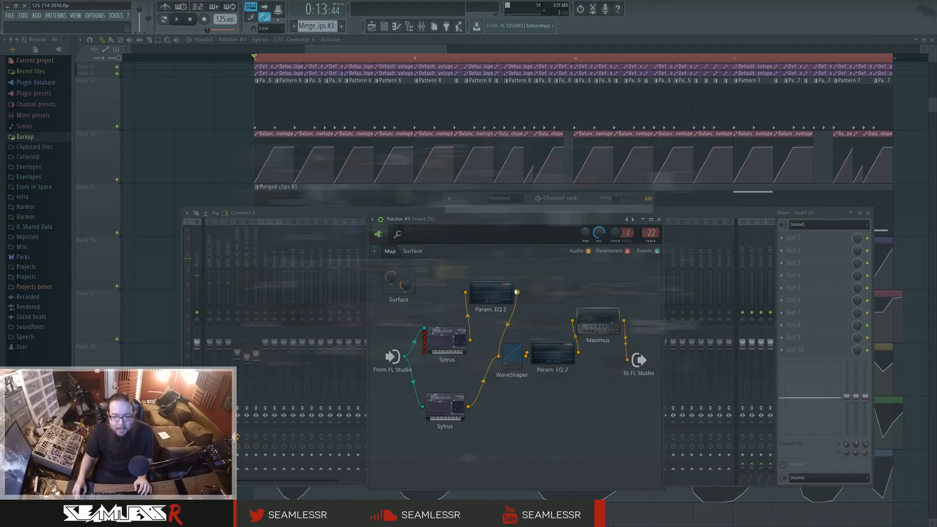
{"action": "left_click", "coordinate": [638, 372]}
{"action": "left_click_drag", "start_coordinate": [523, 328], "coordinate": [535, 299]}
{"action": "key", "text": "space"}
{"action": "double_click", "coordinate": [537, 292]}
{"action": "left_click_drag", "start_coordinate": [312, 115], "coordinate": [552, 133]}
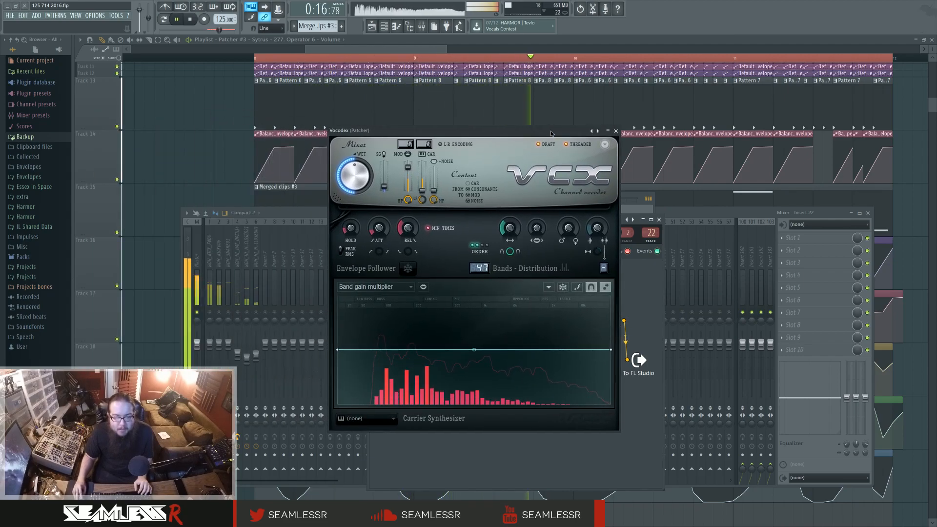
Step: Widen the Vocodex bands, shift the formants up, and turn off draft mode
{"action": "left_click_drag", "start_coordinate": [511, 228], "coordinate": [513, 230]}
{"action": "mouse_move", "coordinate": [570, 230]}
{"action": "left_mouse_down"}
{"action": "mouse_move", "coordinate": [570, 242]}
{"action": "mouse_move", "coordinate": [567, 232]}
{"action": "left_mouse_up"}
{"action": "left_click", "coordinate": [547, 146]}
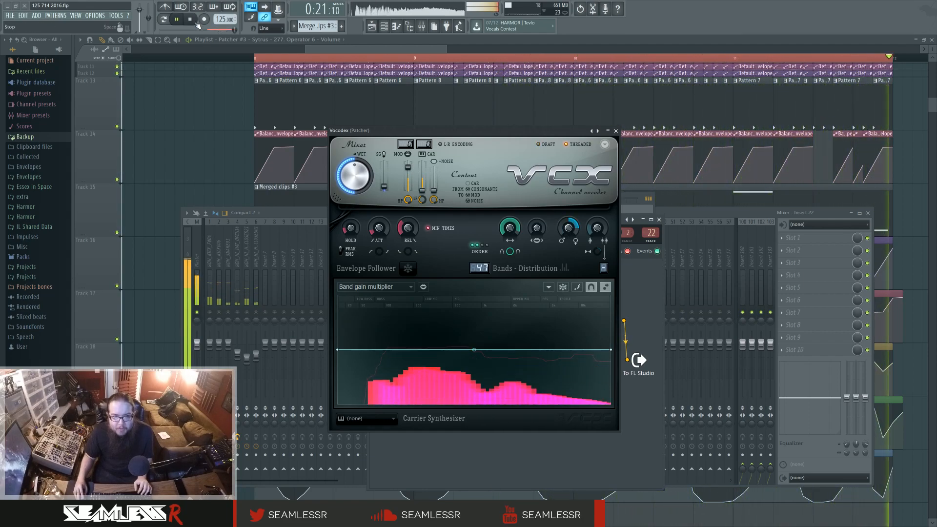
{"action": "left_click", "coordinate": [191, 20]}
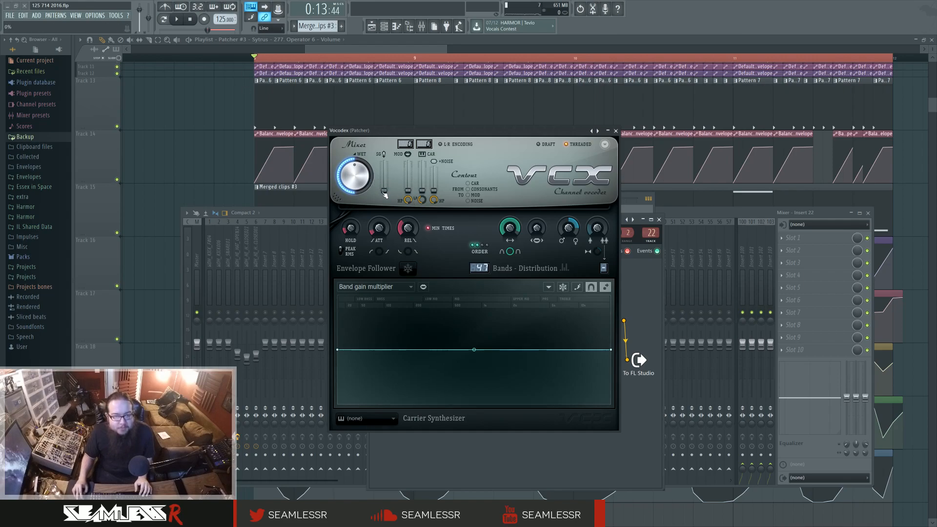
Step: Shift the Vocodex formants down and narrow the bands during playback, with the filter order at 4 and fewer bands
{"action": "left_click", "coordinate": [184, 19]}
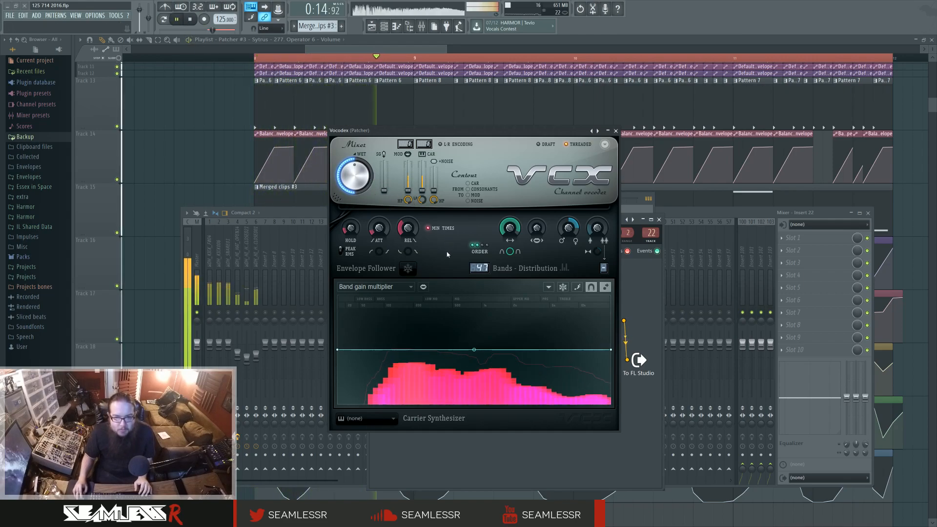
{"action": "left_click_drag", "start_coordinate": [568, 228], "coordinate": [513, 222]}
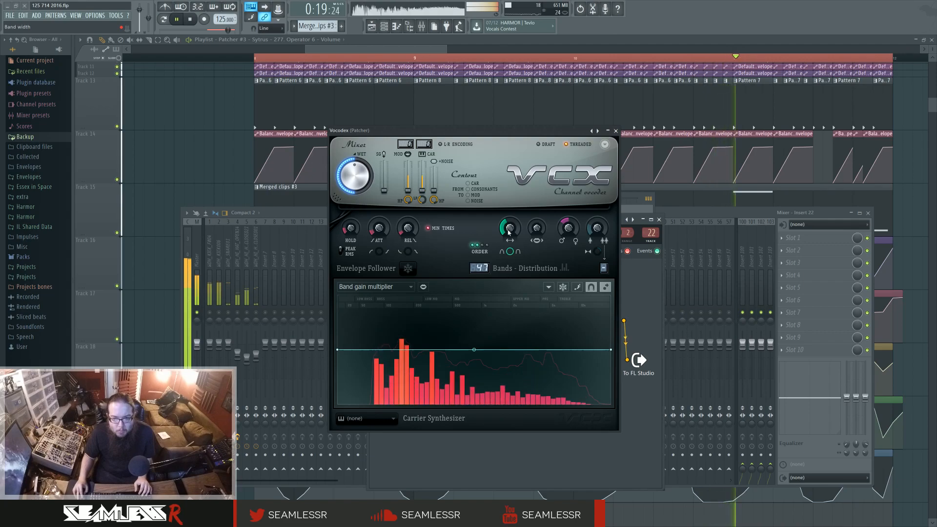
{"action": "left_click", "coordinate": [486, 245]}
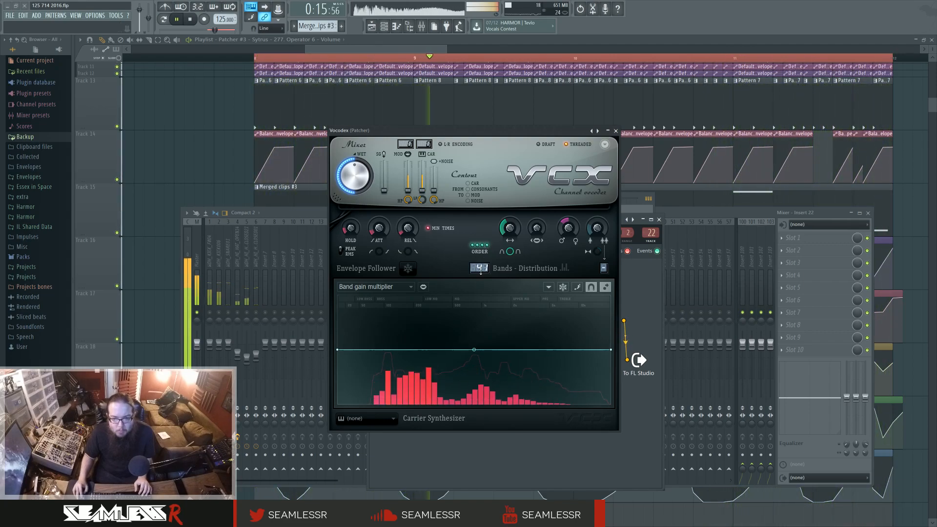
Step: Reopen Patcher #3 and its WaveShaper, and move the WaveShaper and lower Param. EQ 2 modules farther apart
{"action": "right_click", "coordinate": [197, 177]}
{"action": "key", "text": "Escape"}
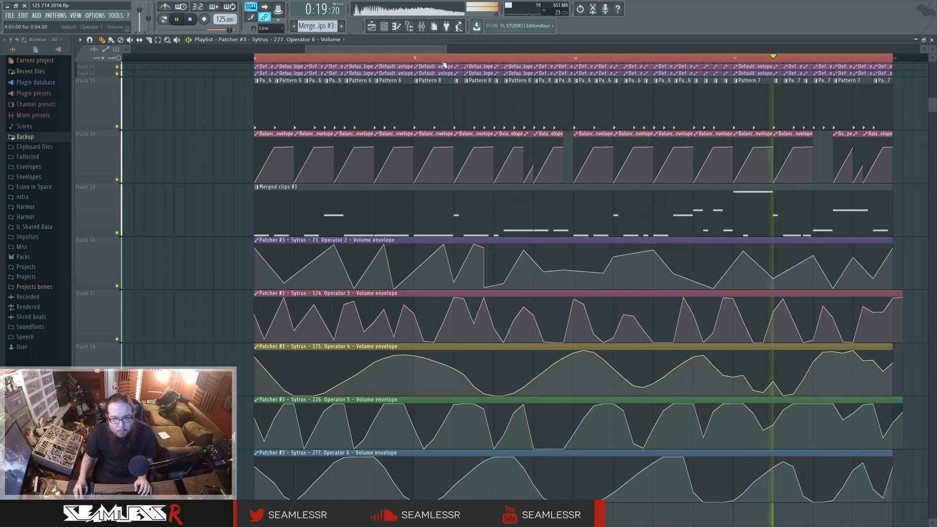
{"action": "left_click", "coordinate": [384, 27]}
{"action": "left_click", "coordinate": [506, 244]}
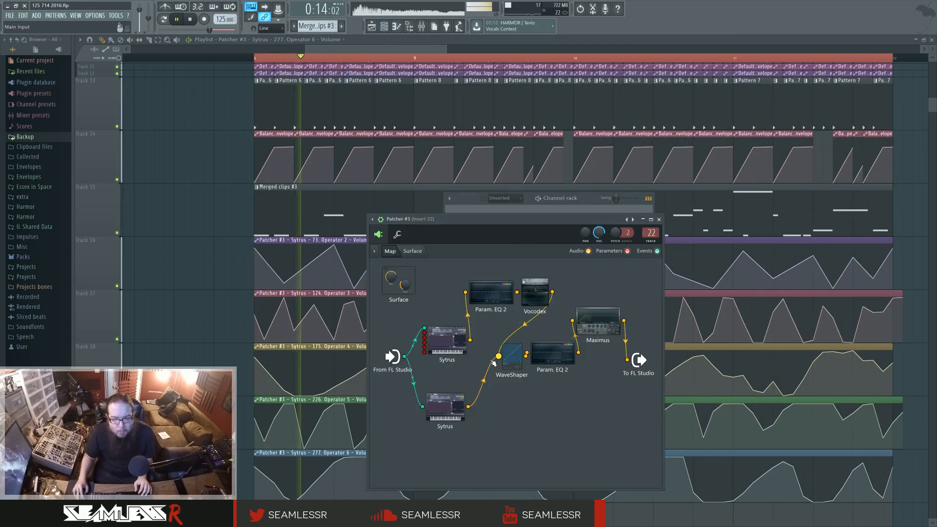
{"action": "left_click", "coordinate": [510, 357]}
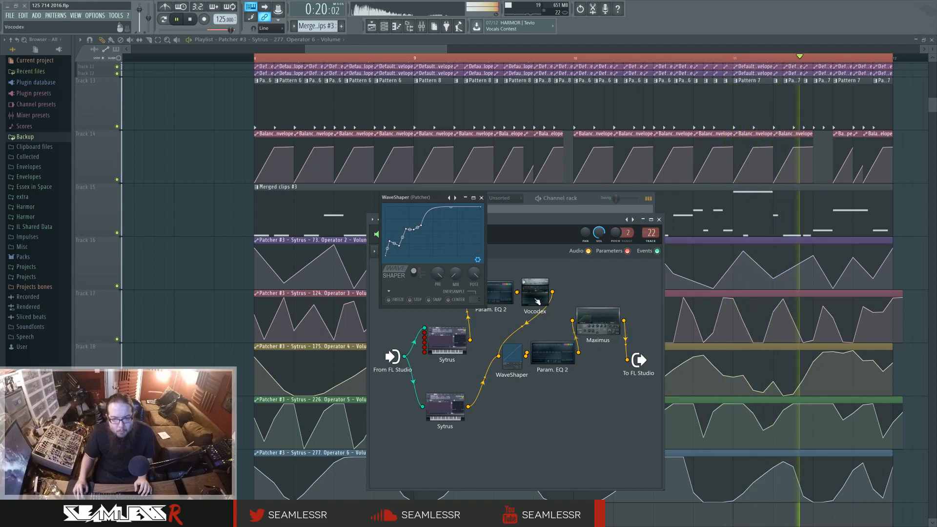
{"action": "left_click_drag", "start_coordinate": [508, 355], "coordinate": [558, 362]}
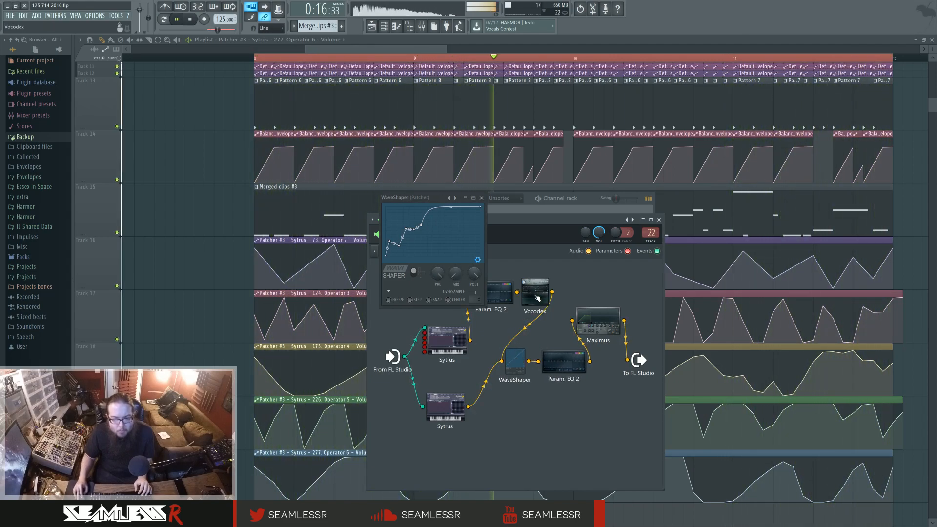
Step: Adjust the WaveShaper mix, clear the stepped points from its curve, and redraw it as two rounded segments around one middle point
{"action": "left_click_drag", "start_coordinate": [456, 273], "coordinate": [455, 266]}
{"action": "left_click", "coordinate": [474, 198]}
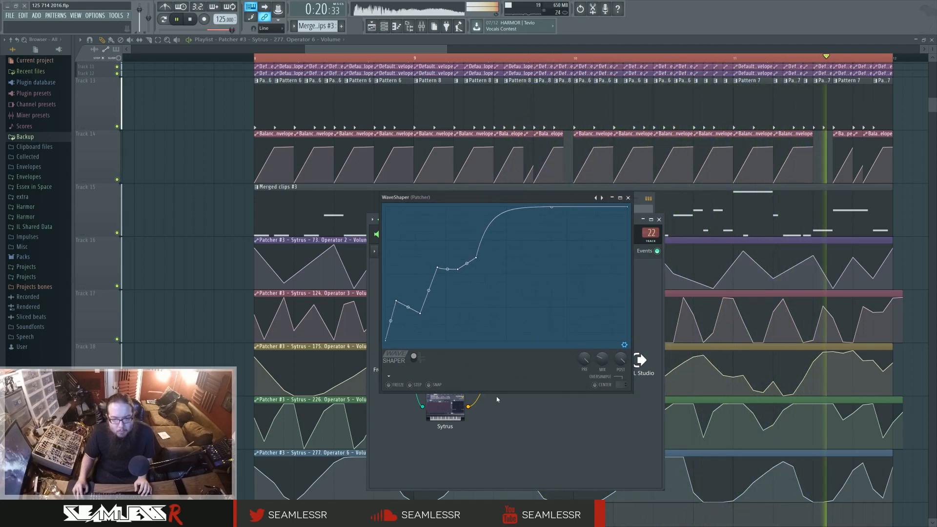
{"action": "left_click", "coordinate": [410, 385]}
{"action": "right_click", "coordinate": [396, 301]}
{"action": "left_click", "coordinate": [409, 385]}
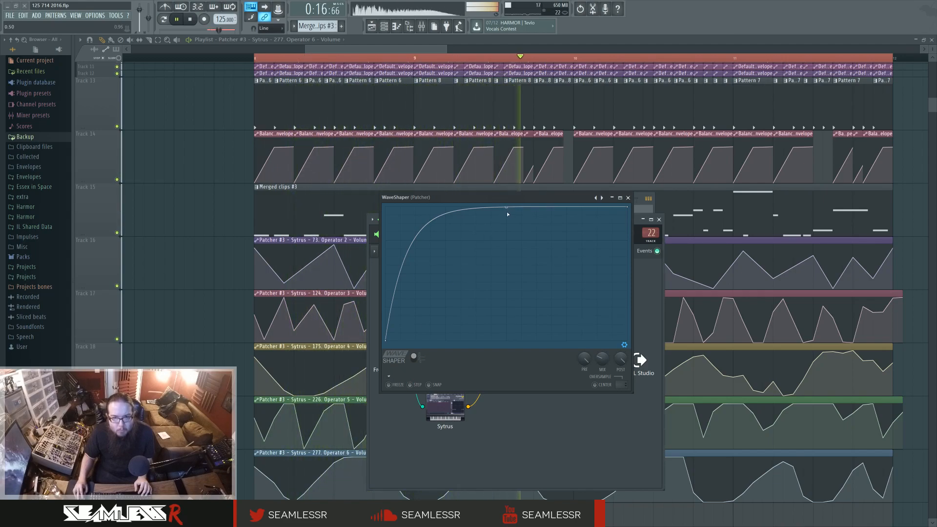
{"action": "mouse_move", "coordinate": [506, 207]}
{"action": "left_mouse_down"}
{"action": "mouse_move", "coordinate": [506, 230]}
{"action": "mouse_move", "coordinate": [506, 204]}
{"action": "mouse_move", "coordinate": [506, 219]}
{"action": "left_mouse_up"}
{"action": "right_click", "coordinate": [436, 286]}
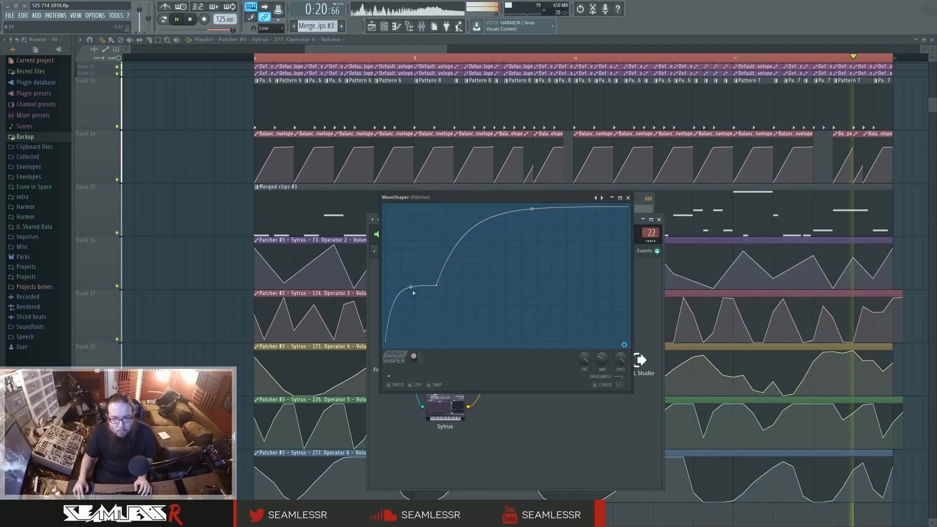
Step: Reshape the WaveShaper curve with a straight lower segment and a steeply rounded upper segment around the moved middle point, and set Pre to 42%
{"action": "right_click", "coordinate": [532, 209]}
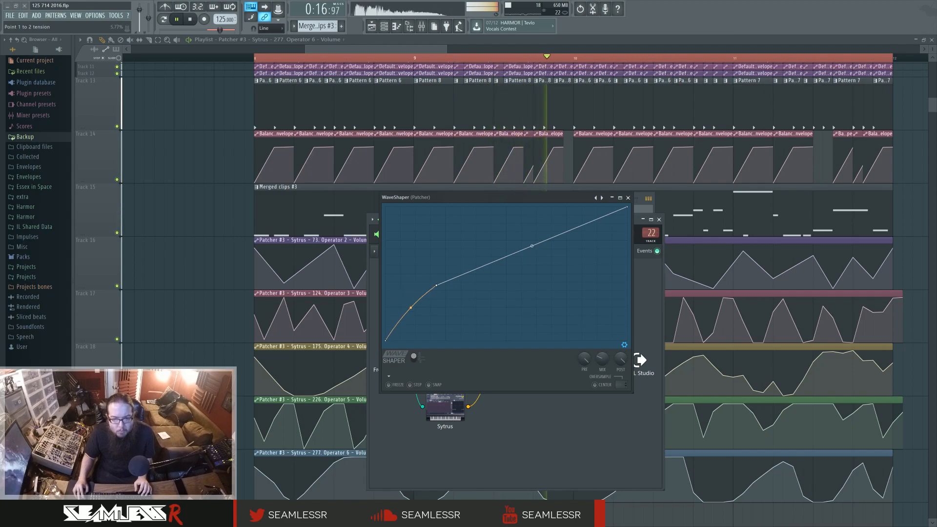
{"action": "left_click_drag", "start_coordinate": [437, 285], "coordinate": [463, 292]}
{"action": "right_click", "coordinate": [425, 329]}
{"action": "left_click_drag", "start_coordinate": [545, 247], "coordinate": [545, 203]}
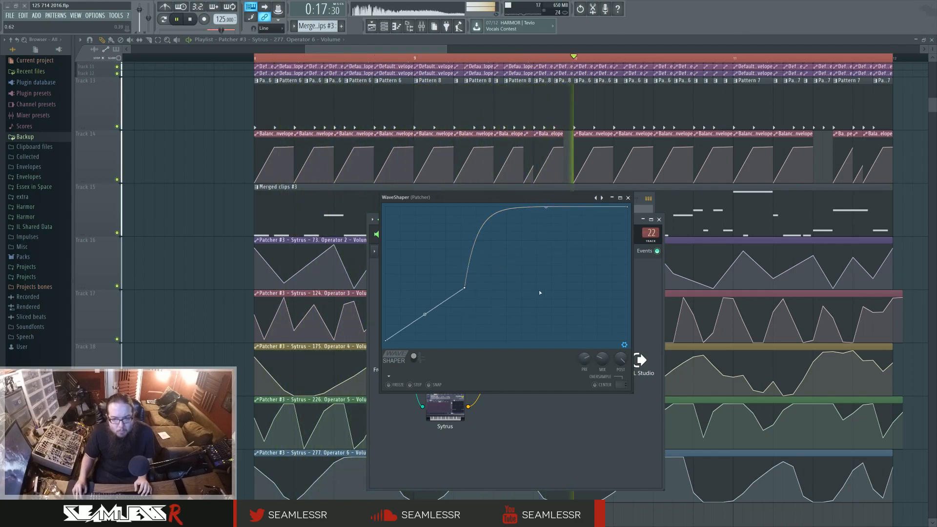
{"action": "left_click_drag", "start_coordinate": [582, 363], "coordinate": [584, 360]}
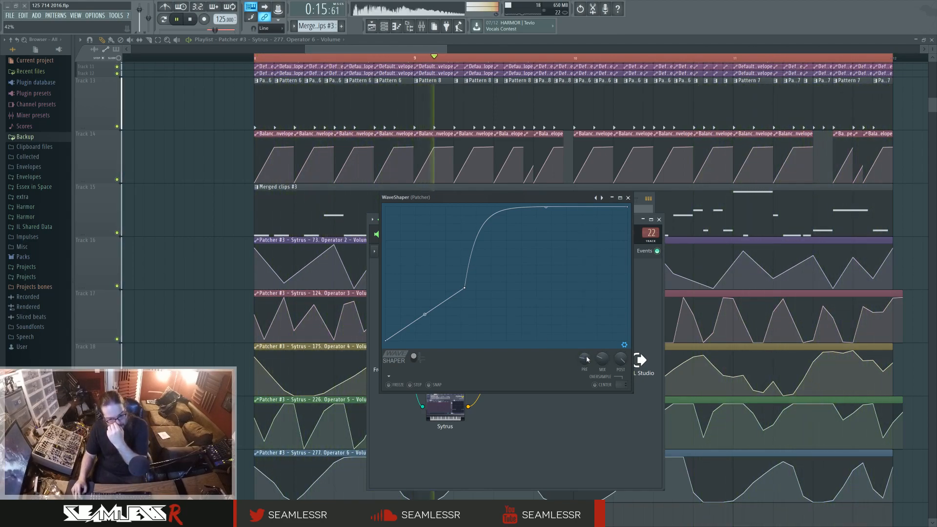
{"action": "left_click", "coordinate": [628, 198]}
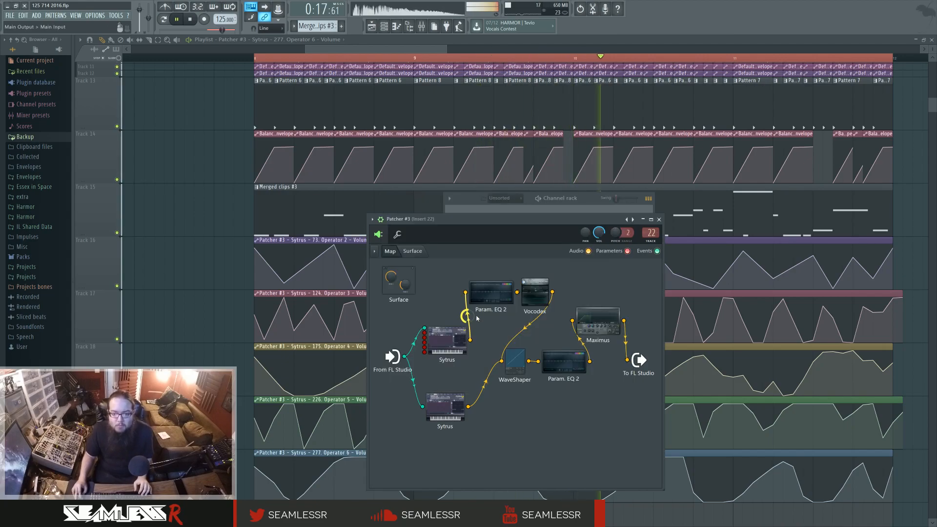
Step: Retune the Vocodex by adjusting the formant shift, setting the band width to 92% and using 47 bands
{"action": "left_click", "coordinate": [536, 302]}
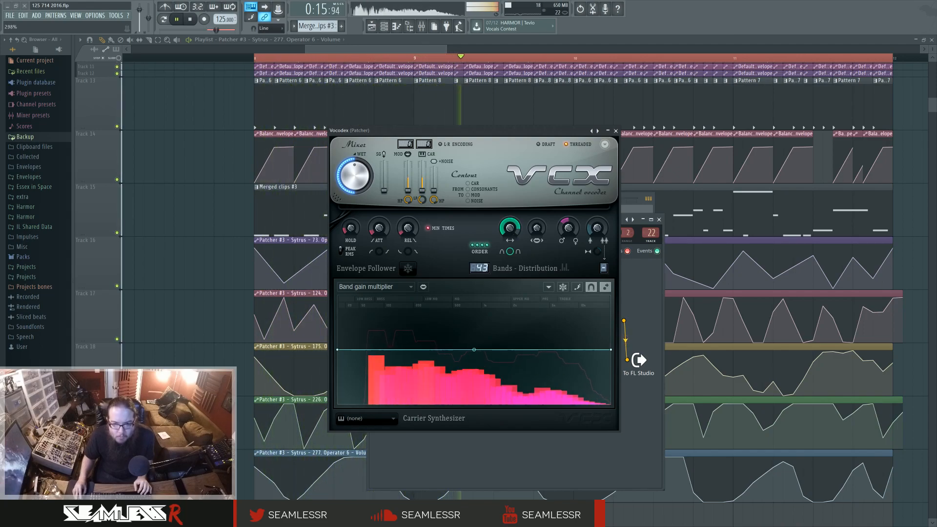
{"action": "left_click_drag", "start_coordinate": [509, 228], "coordinate": [511, 230]}
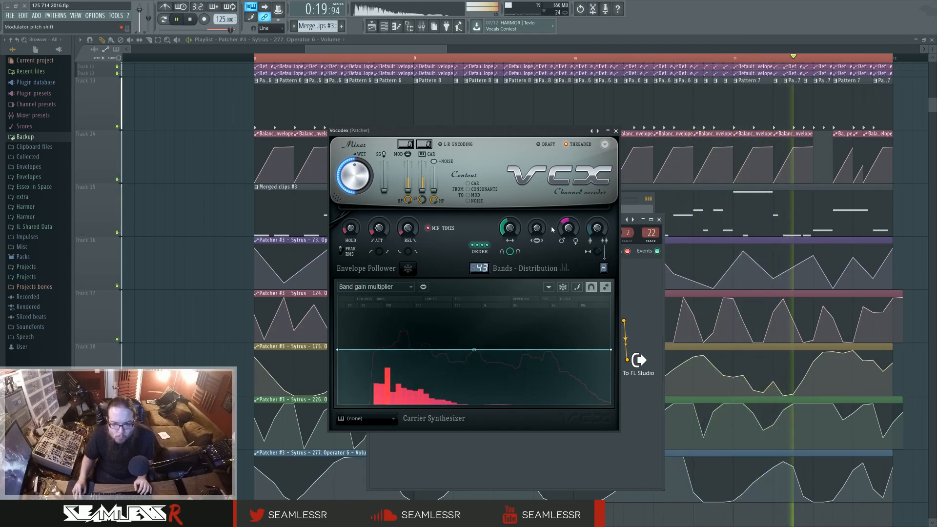
{"action": "mouse_move", "coordinate": [561, 232]}
{"action": "left_mouse_down"}
{"action": "mouse_move", "coordinate": [561, 248]}
{"action": "mouse_move", "coordinate": [561, 238]}
{"action": "left_mouse_up"}
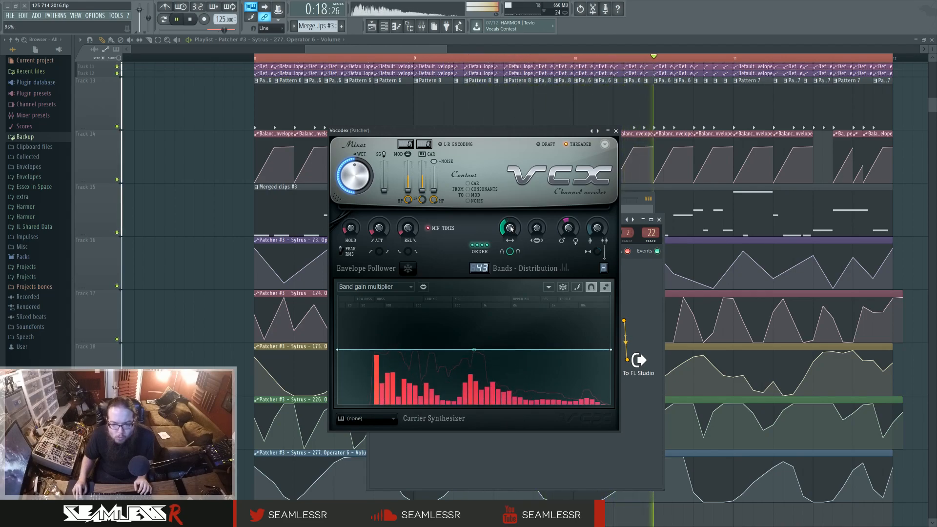
{"action": "left_click_drag", "start_coordinate": [510, 229], "coordinate": [510, 225]}
{"action": "left_click_drag", "start_coordinate": [480, 268], "coordinate": [510, 209]}
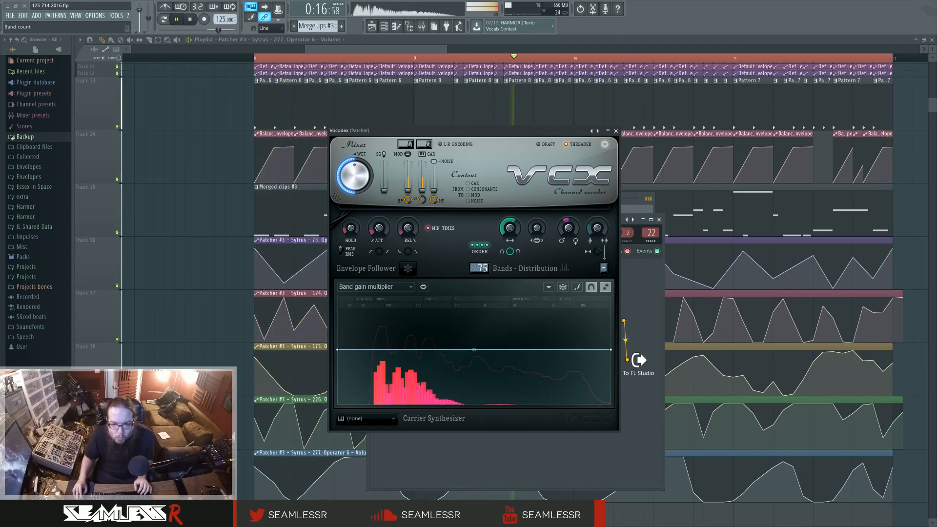
{"action": "left_click_drag", "start_coordinate": [484, 270], "coordinate": [485, 272]}
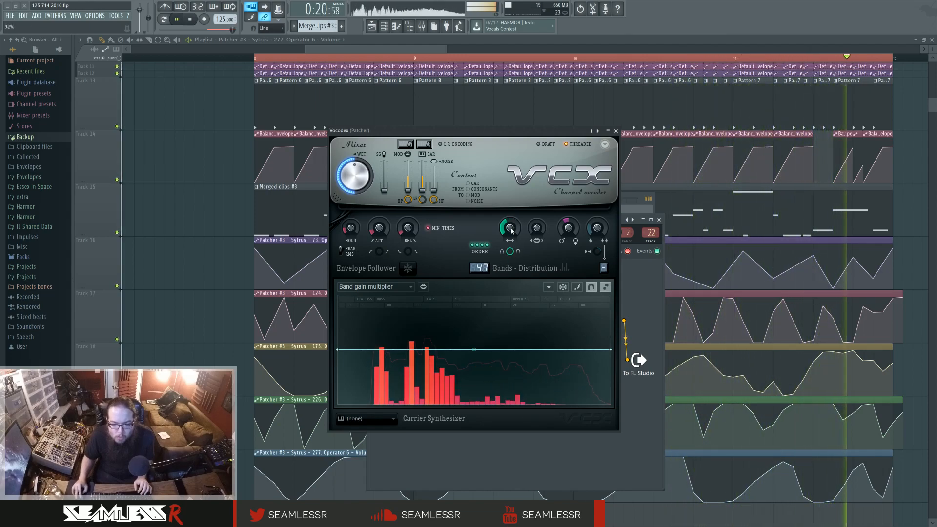
{"action": "left_click", "coordinate": [616, 132]}
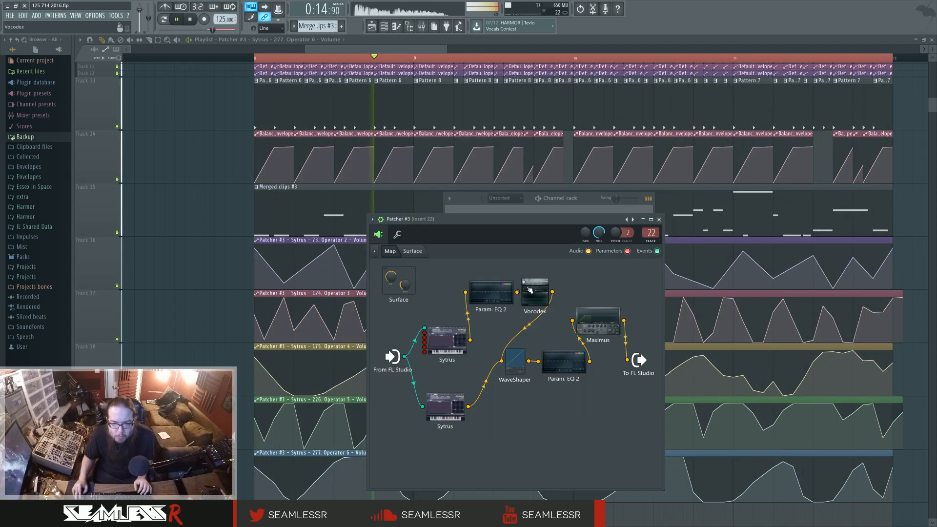
Step: Draw a Modulator pitch shift curve in the Vocodex with peaks of +600 cents at 522 Hz and +800 cents around 9.4 kHz
{"action": "mouse_move", "coordinate": [473, 221]}
{"action": "left_mouse_down"}
{"action": "mouse_move", "coordinate": [477, 290]}
{"action": "mouse_move", "coordinate": [475, 212]}
{"action": "left_mouse_up"}
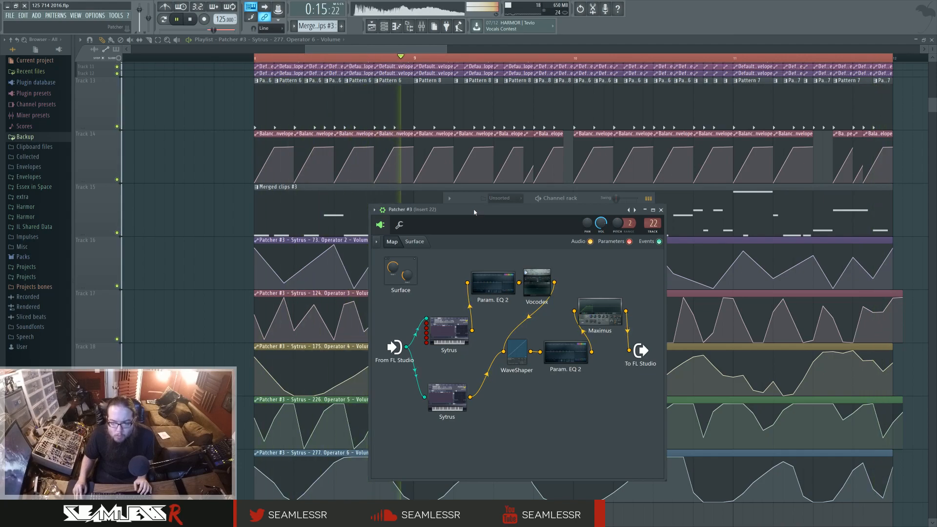
{"action": "double_click", "coordinate": [506, 285]}
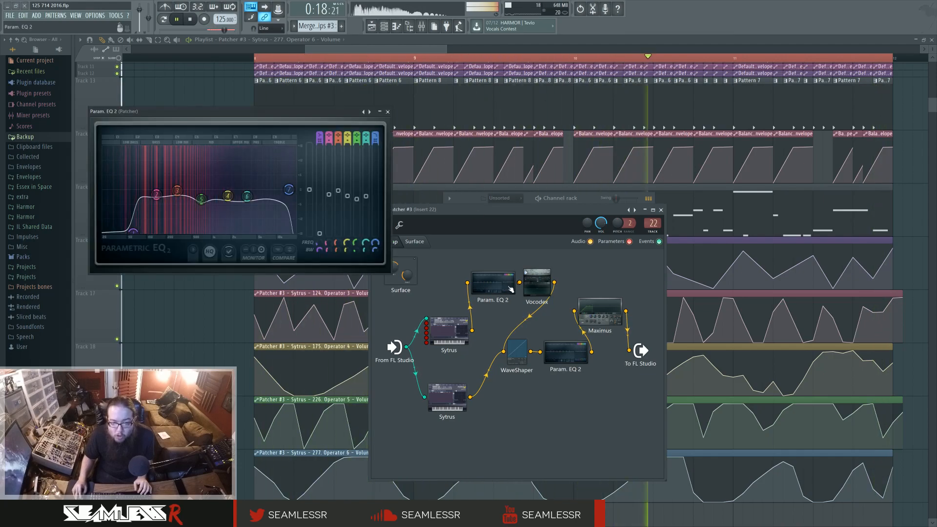
{"action": "double_click", "coordinate": [536, 282]}
{"action": "left_click", "coordinate": [376, 287]}
{"action": "left_click", "coordinate": [385, 371]}
{"action": "right_click", "coordinate": [484, 349]}
{"action": "right_click", "coordinate": [577, 313]}
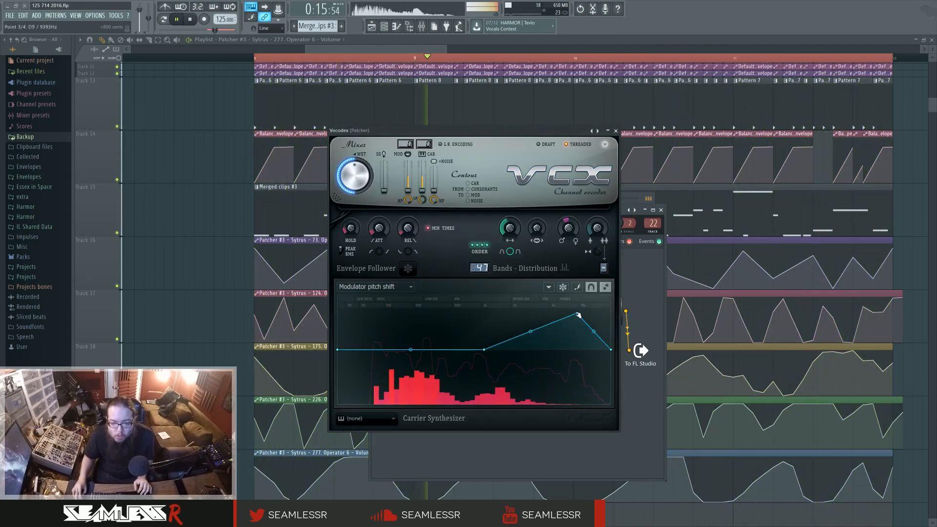
{"action": "right_click", "coordinate": [456, 387]}
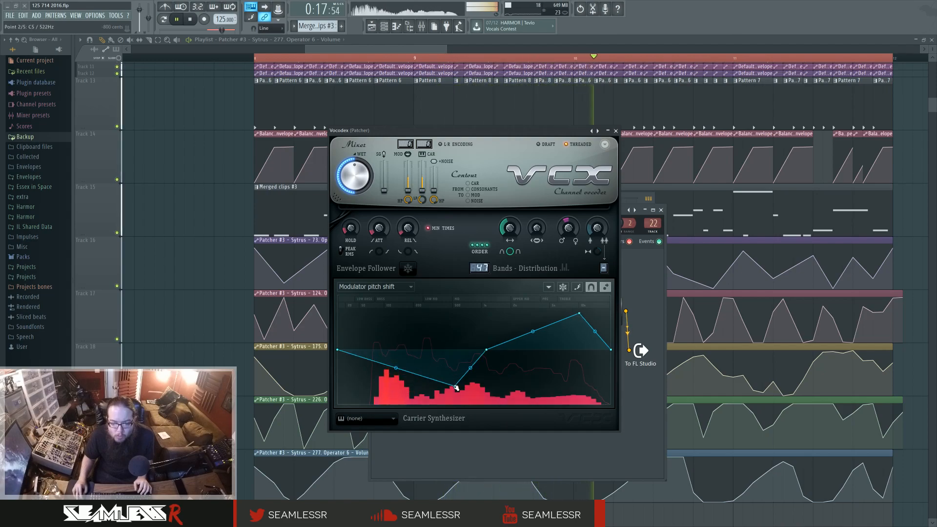
{"action": "left_click_drag", "start_coordinate": [455, 387], "coordinate": [455, 323]}
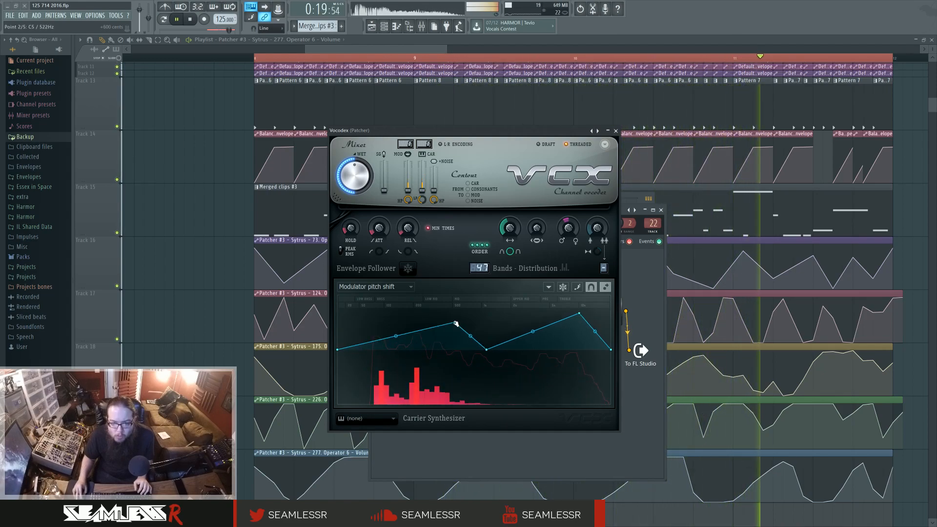
{"action": "left_click", "coordinate": [615, 131]}
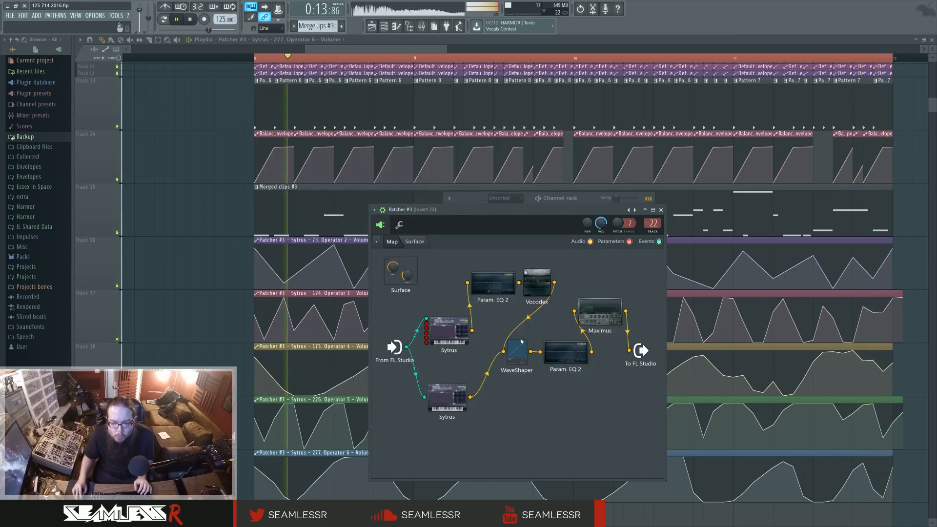
Step: Remove the middle point from the WaveShaper curve and bend the remaining single segment into a steep rounded rise
{"action": "double_click", "coordinate": [517, 353]}
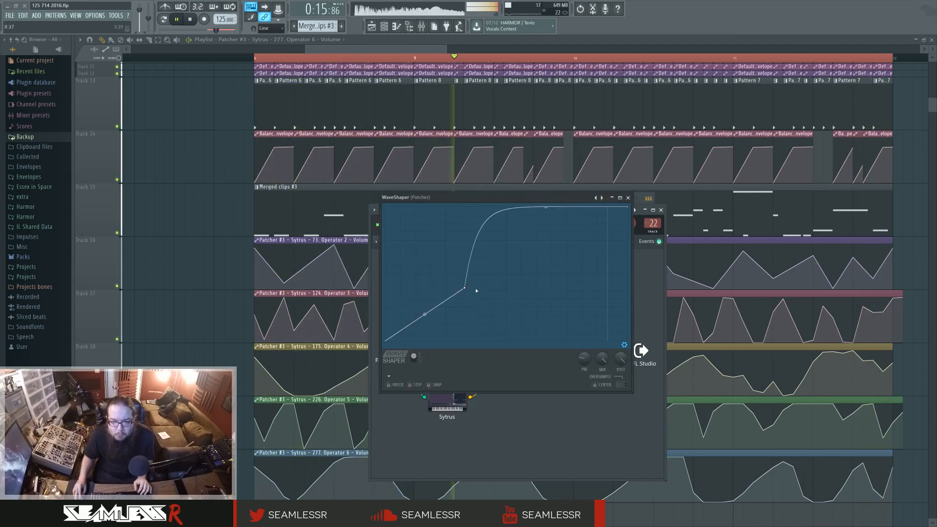
{"action": "left_click_drag", "start_coordinate": [464, 288], "coordinate": [437, 244]}
{"action": "right_click", "coordinate": [437, 244]}
{"action": "left_click", "coordinate": [450, 255]}
{"action": "left_click_drag", "start_coordinate": [506, 273], "coordinate": [506, 209]}
{"action": "left_click", "coordinate": [628, 197]}
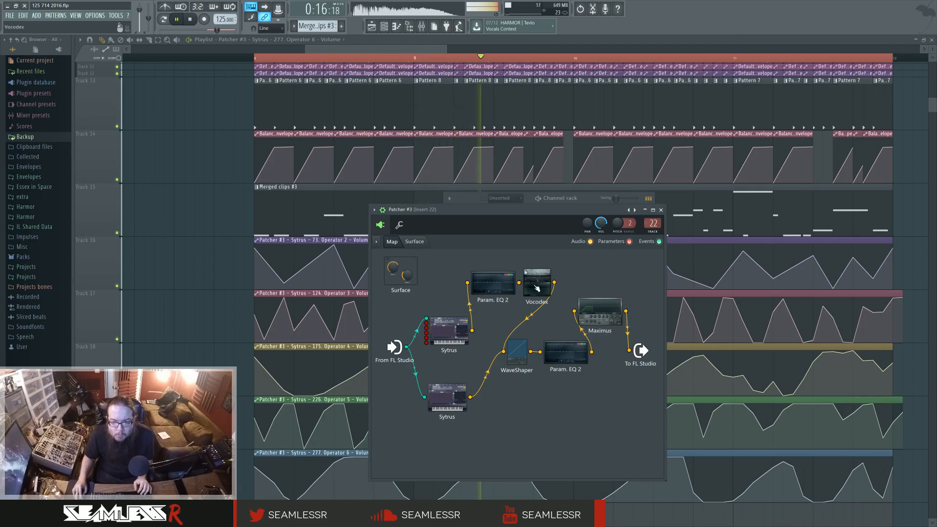
Step: Insert a Fruity Parametric EQ 2 between the Vocodex and the WaveShaper in Patcher #3 and open it
{"action": "left_click_drag", "start_coordinate": [555, 283], "coordinate": [578, 281]}
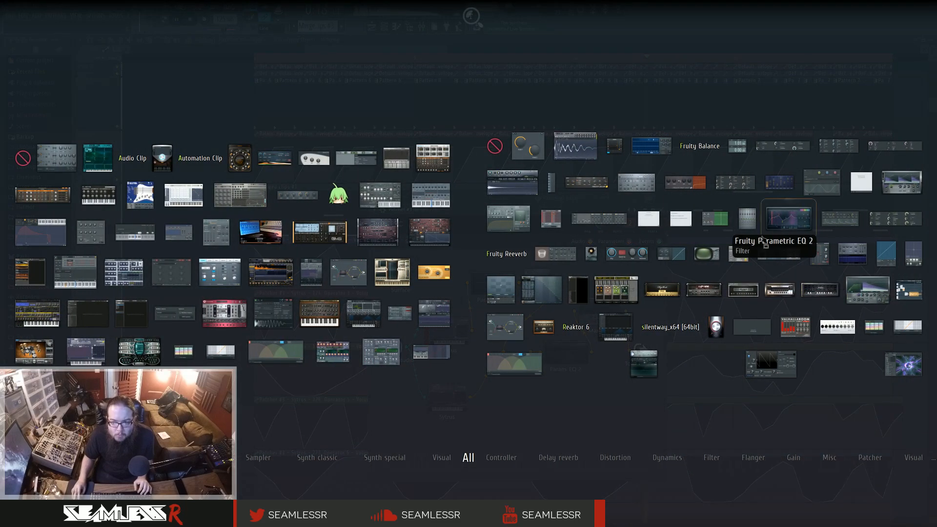
{"action": "left_click", "coordinate": [761, 229]}
{"action": "left_click", "coordinate": [578, 284]}
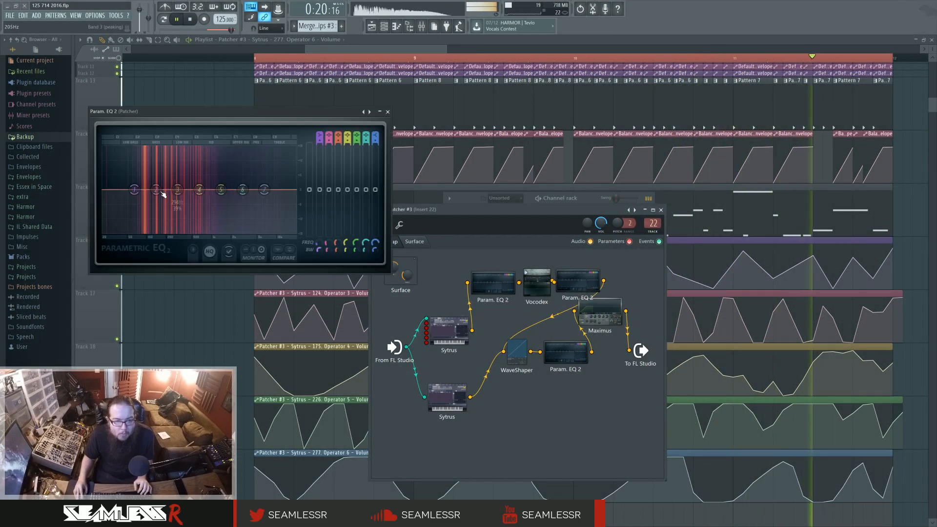
Step: Shape the new EQ by cutting bands 1 and 2, dipping band 4, slightly boosting bands 3 and 5, and strongly boosting band 7
{"action": "left_click_drag", "start_coordinate": [157, 189], "coordinate": [156, 218]}
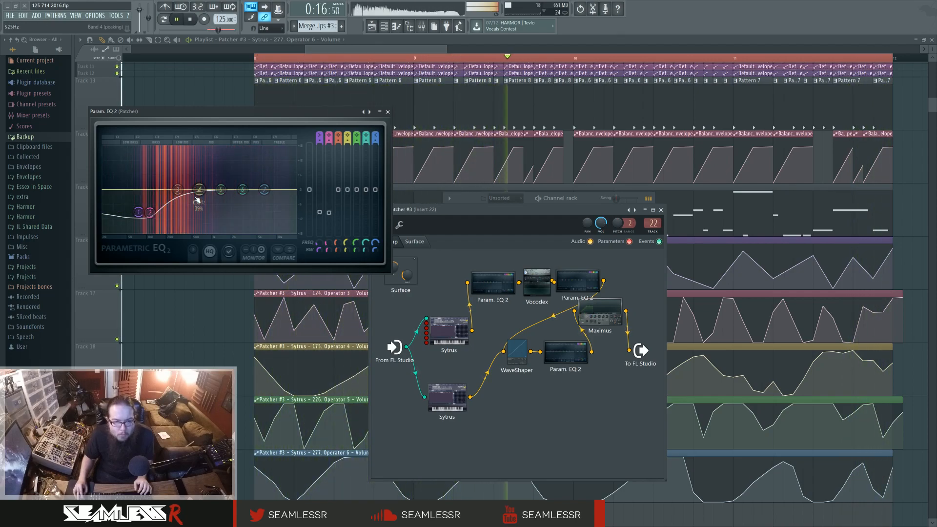
{"action": "left_click_drag", "start_coordinate": [202, 200], "coordinate": [199, 223]}
{"action": "scroll", "coordinate": [198, 223], "scroll_direction": "down", "scroll_amount": 3}
{"action": "left_click_drag", "start_coordinate": [179, 190], "coordinate": [179, 179]}
{"action": "left_click_drag", "start_coordinate": [197, 219], "coordinate": [194, 195]}
{"action": "left_click_drag", "start_coordinate": [264, 189], "coordinate": [259, 167]}
{"action": "left_click_drag", "start_coordinate": [242, 189], "coordinate": [243, 192]}
{"action": "left_click_drag", "start_coordinate": [213, 173], "coordinate": [212, 177]}
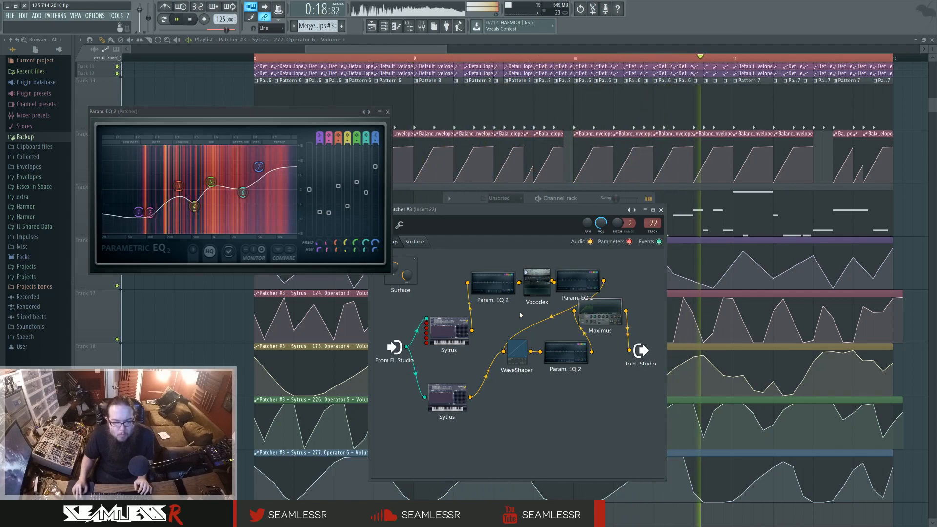
Step: Flatten the Vocodex modulator pitch shift curve and retune its filters to 47 bands, order 2 and about 93% band width
{"action": "left_click", "coordinate": [535, 282]}
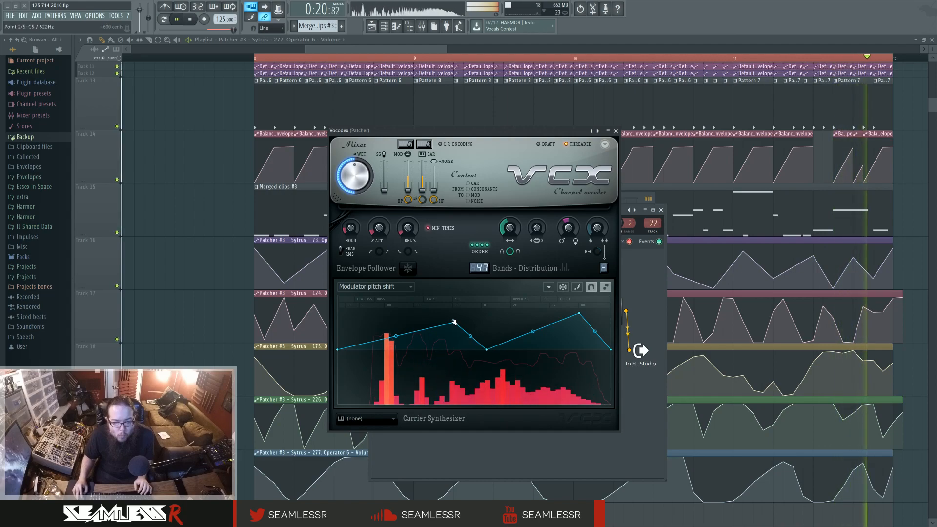
{"action": "left_click_drag", "start_coordinate": [454, 323], "coordinate": [456, 350]}
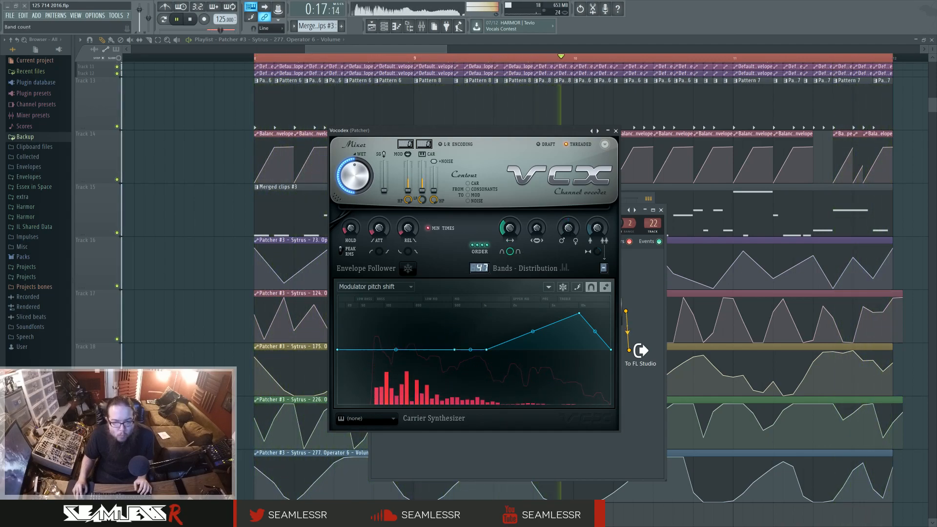
{"action": "left_click_drag", "start_coordinate": [482, 268], "coordinate": [482, 274]}
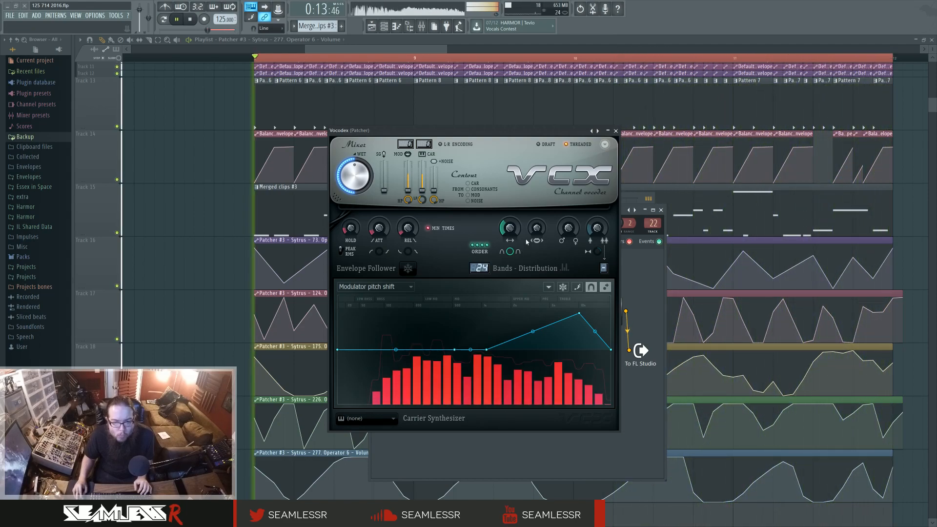
{"action": "left_click_drag", "start_coordinate": [510, 232], "coordinate": [510, 228]}
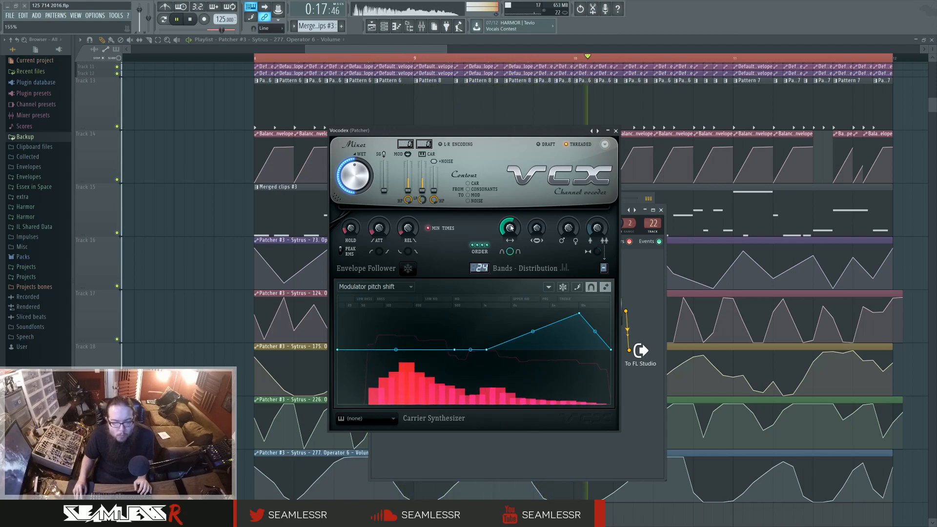
{"action": "left_click_drag", "start_coordinate": [481, 267], "coordinate": [481, 263]}
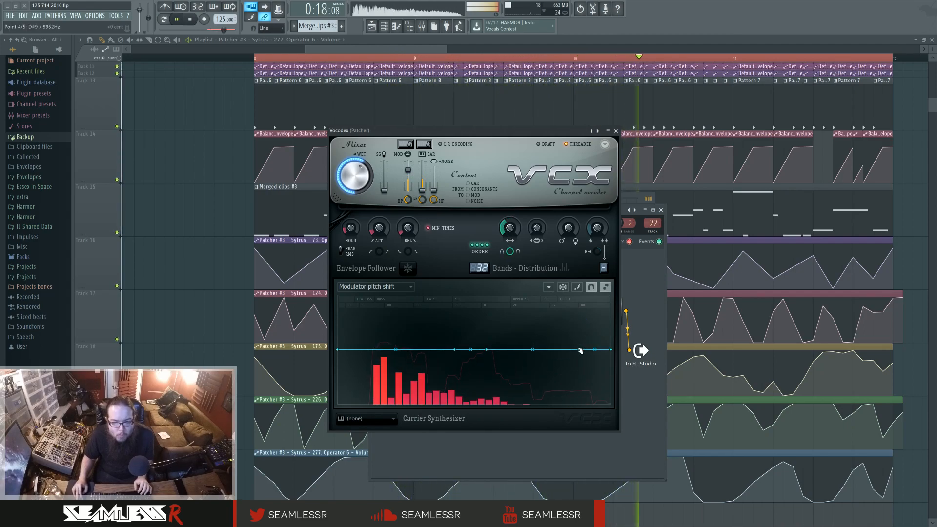
{"action": "left_click", "coordinate": [479, 246]}
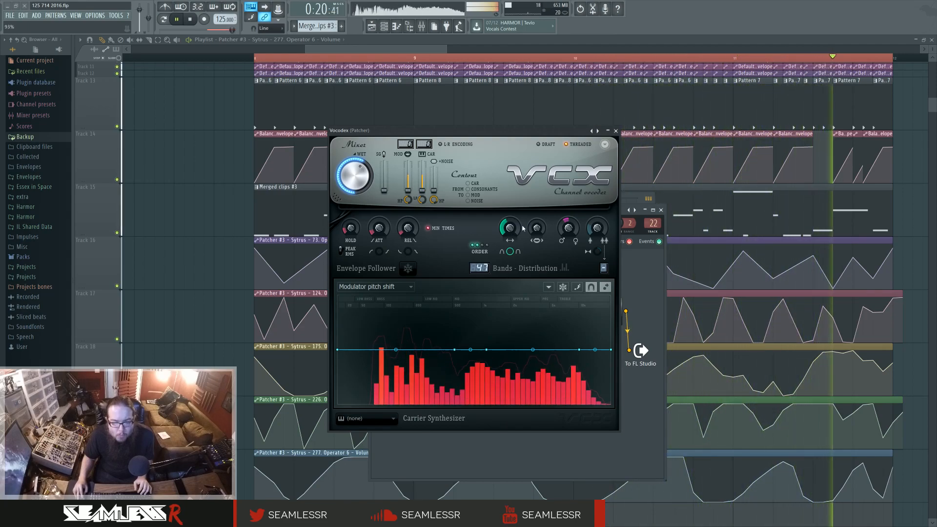
{"action": "key", "text": "Escape"}
Step: Refine the EQ after the Vocodex by moving band 4 up in level and frequency and cutting band 2 slightly more
{"action": "double_click", "coordinate": [576, 282]}
{"action": "mouse_move", "coordinate": [194, 207]}
{"action": "left_mouse_down"}
{"action": "mouse_move", "coordinate": [192, 194]}
{"action": "mouse_move", "coordinate": [207, 193]}
{"action": "left_mouse_up"}
{"action": "mouse_move", "coordinate": [150, 213]}
{"action": "left_mouse_down"}
{"action": "mouse_move", "coordinate": [153, 184]}
{"action": "mouse_move", "coordinate": [150, 217]}
{"action": "left_mouse_up"}
Step: Switch the WaveShaper to bipolar mode, keep the lower half straight, and add a small peak and dip just above the curve's centre point
{"action": "double_click", "coordinate": [517, 352]}
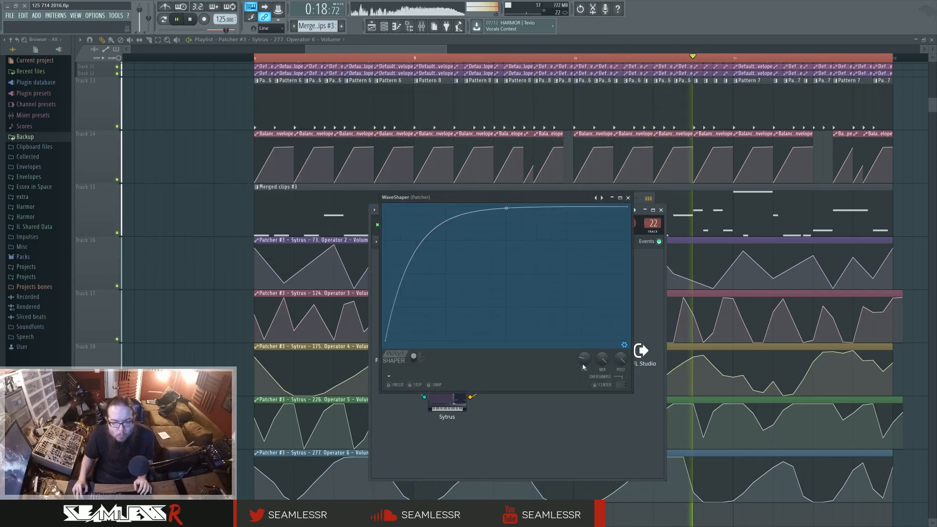
{"action": "left_click", "coordinate": [417, 359]}
{"action": "mouse_move", "coordinate": [444, 338]}
{"action": "left_mouse_down"}
{"action": "mouse_move", "coordinate": [445, 273]}
{"action": "mouse_move", "coordinate": [445, 336]}
{"action": "left_mouse_up"}
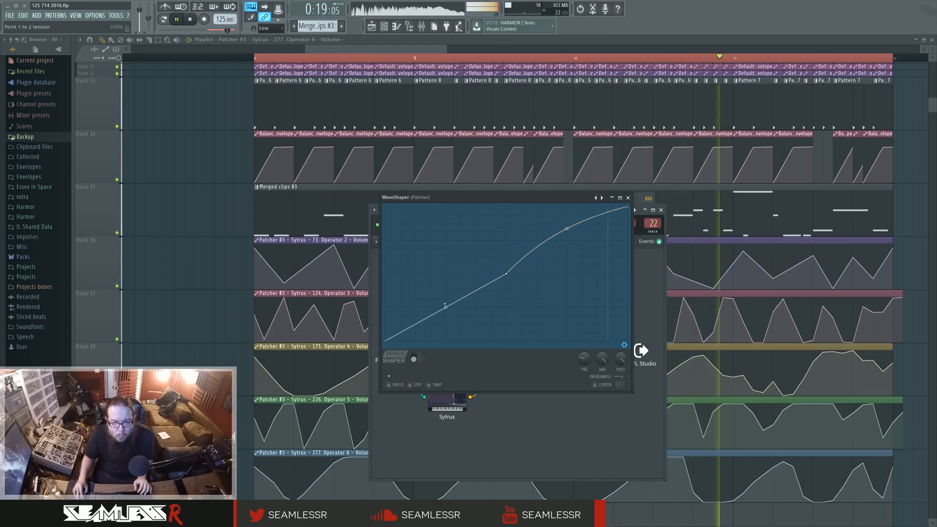
{"action": "right_click", "coordinate": [521, 272]}
{"action": "mouse_move", "coordinate": [521, 273]}
{"action": "left_mouse_down"}
{"action": "mouse_move", "coordinate": [514, 257]}
{"action": "mouse_move", "coordinate": [518, 270]}
{"action": "left_mouse_up"}
{"action": "right_click", "coordinate": [519, 270]}
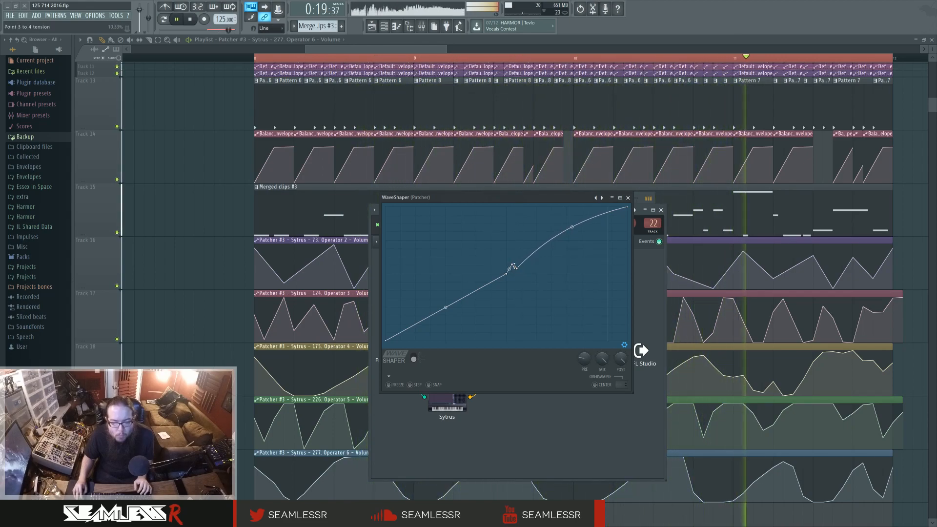
{"action": "left_click_drag", "start_coordinate": [516, 267], "coordinate": [527, 247]}
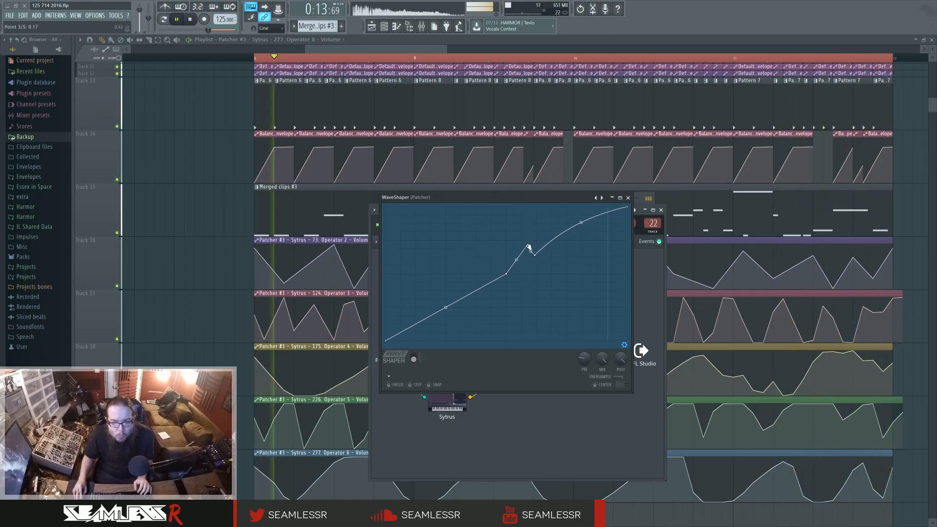
{"action": "left_click", "coordinate": [627, 198]}
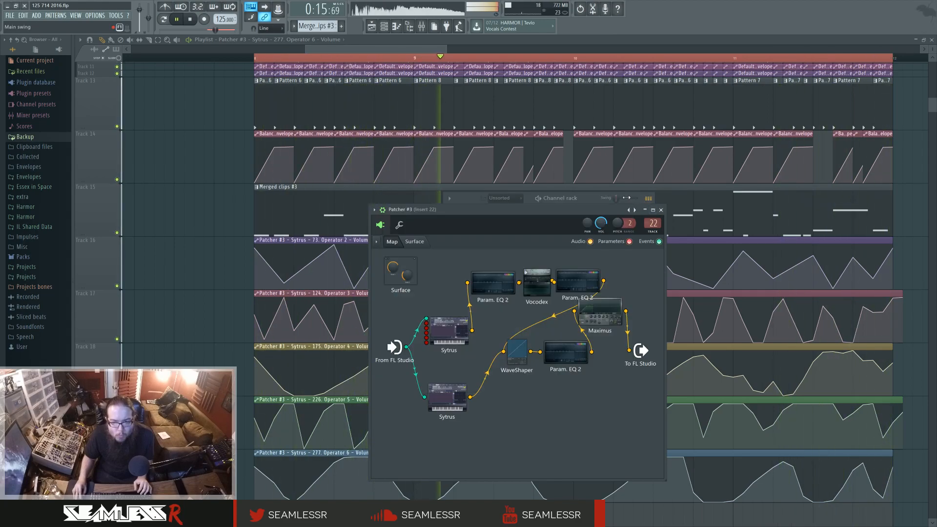
Step: Check the Vocodex settings during playback, and close it and Patcher #3 to return to the playlist
{"action": "left_click", "coordinate": [539, 285]}
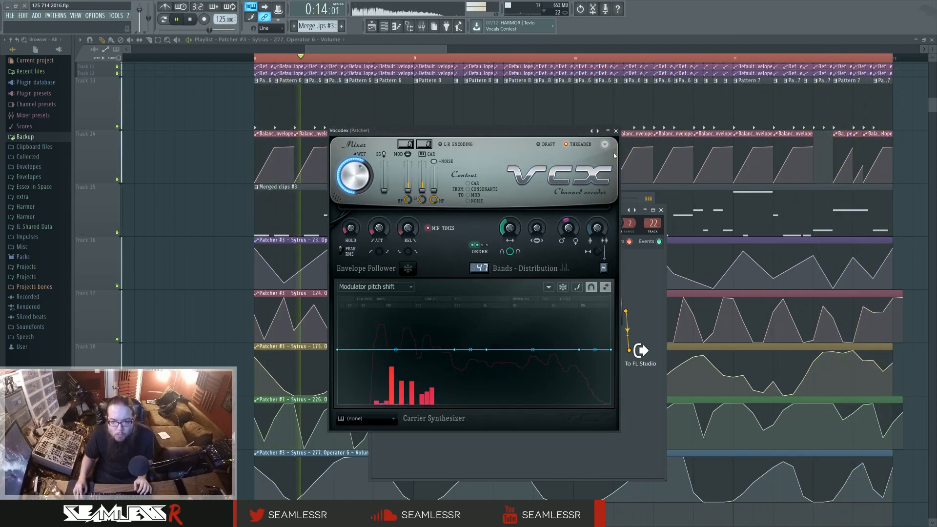
{"action": "left_click", "coordinate": [615, 130]}
{"action": "right_click", "coordinate": [220, 245]}
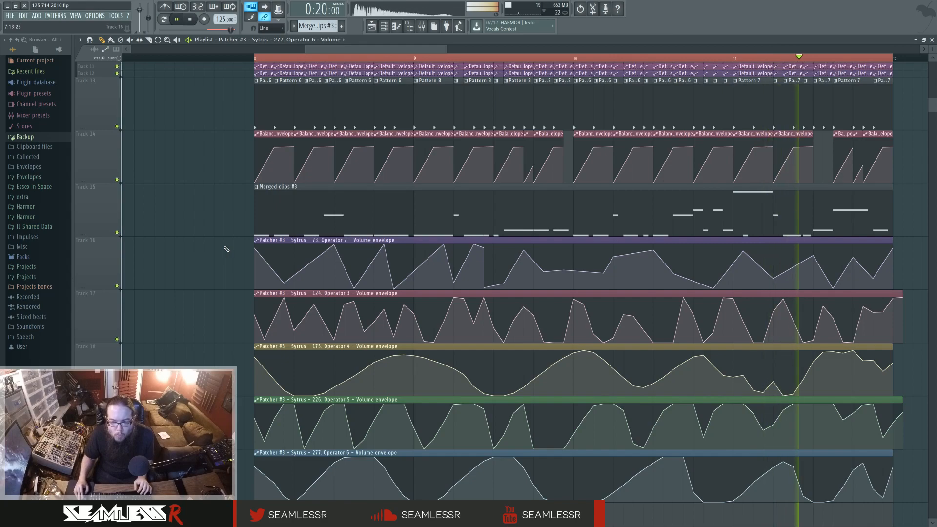
Step: In Patcher #3's Vocodex, raise the filter order to 4 and set the band width to about 83%
{"action": "left_click", "coordinate": [384, 27]}
{"action": "left_click", "coordinate": [503, 245]}
{"action": "left_click", "coordinate": [550, 289]}
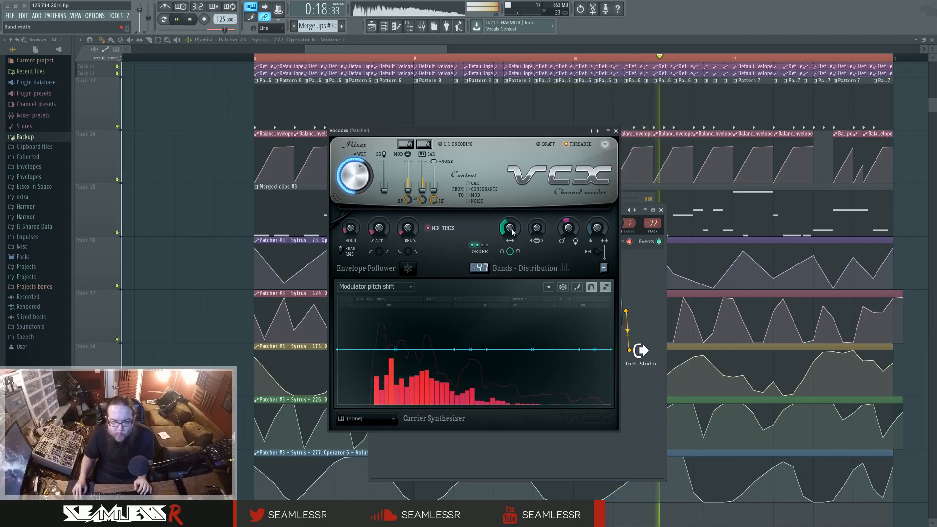
{"action": "left_click", "coordinate": [482, 245]}
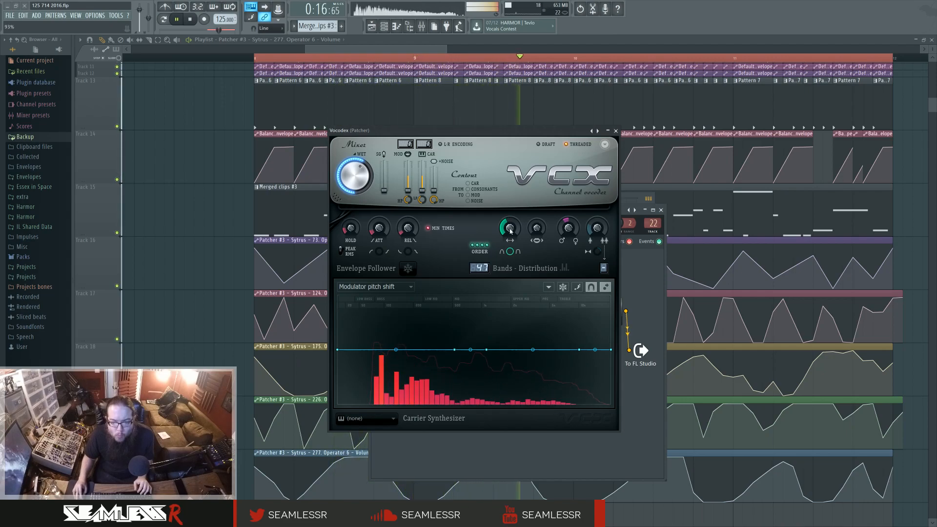
{"action": "left_click_drag", "start_coordinate": [510, 228], "coordinate": [509, 249]}
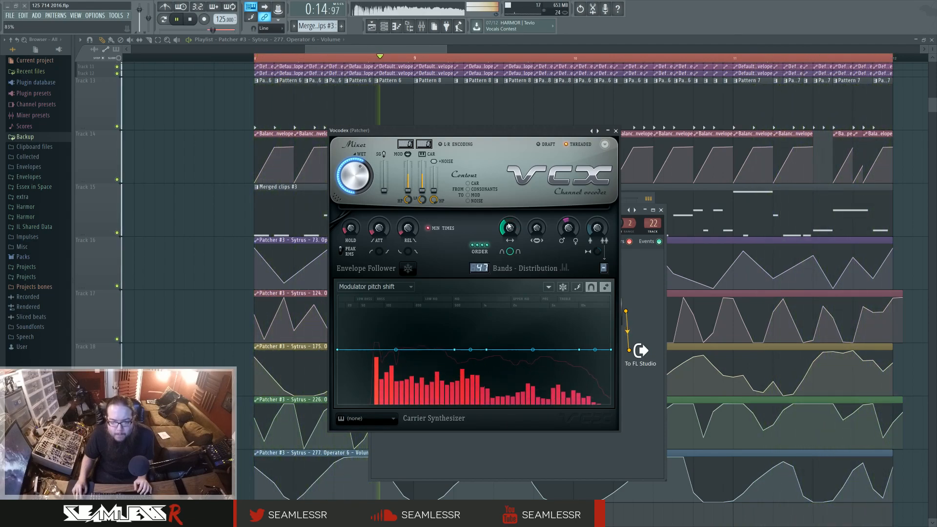
{"action": "left_click", "coordinate": [615, 130]}
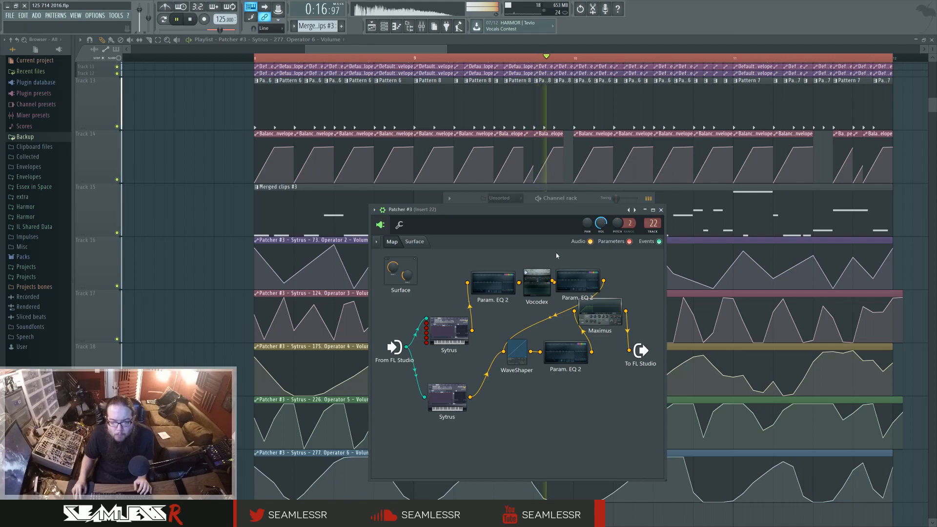
Step: Open the upper Sytrus in the Patcher map and rework the shape of operator 1's waveform
{"action": "left_click", "coordinate": [464, 320]}
{"action": "left_click", "coordinate": [267, 181]}
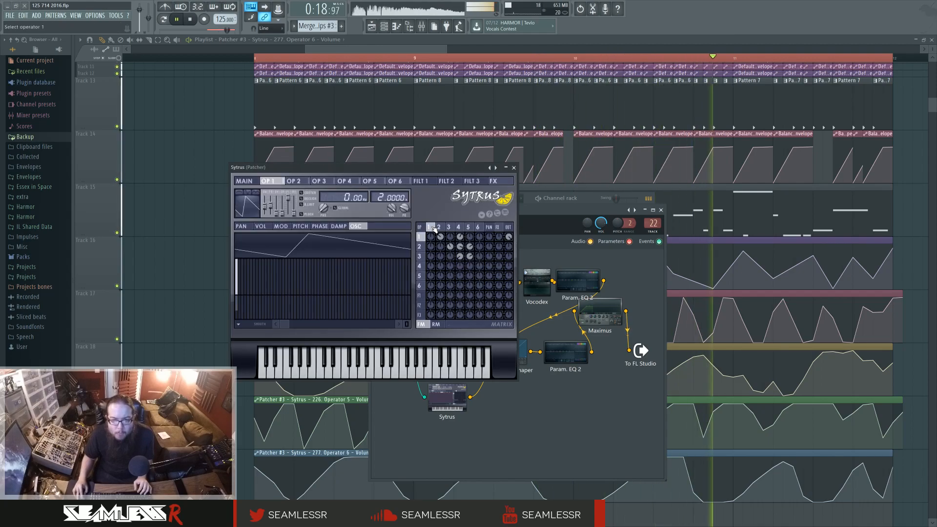
{"action": "scroll", "coordinate": [266, 210], "scroll_direction": "up", "scroll_amount": 3}
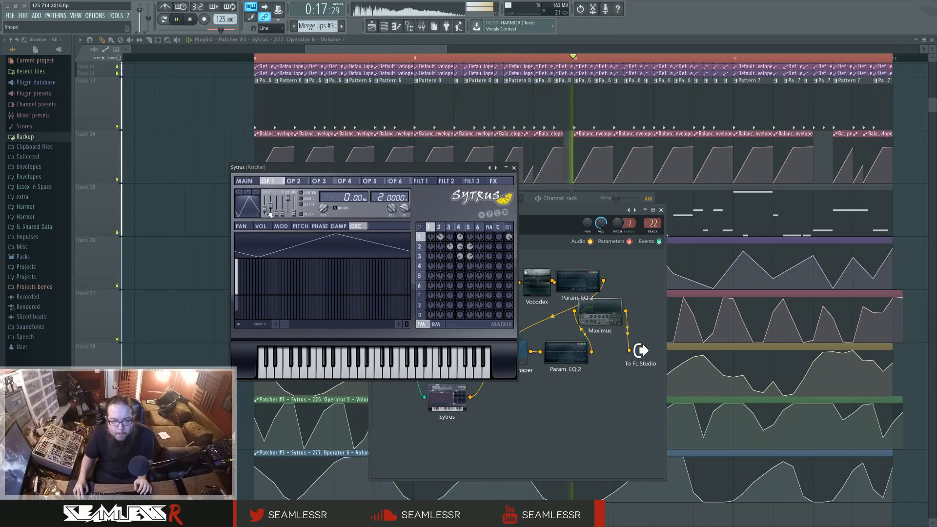
{"action": "scroll", "coordinate": [267, 208], "scroll_direction": "up", "scroll_amount": 5}
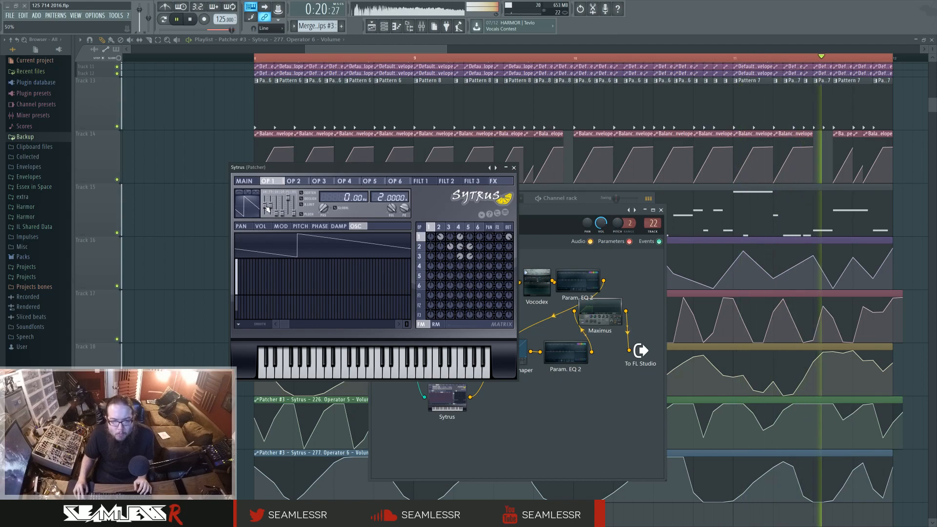
Step: Adjust the main unison sliders of the upper Sytrus, bringing the last adjusted slider to about 66%
{"action": "left_click", "coordinate": [252, 185]}
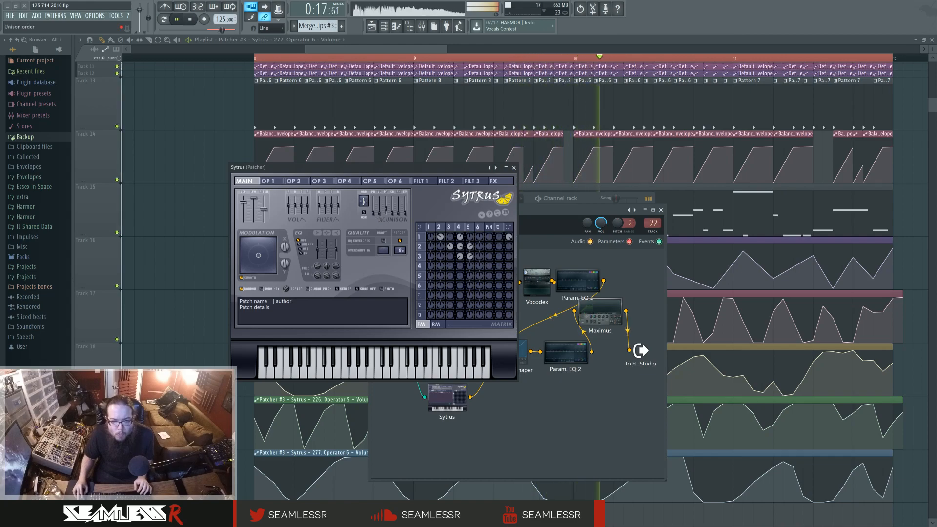
{"action": "left_click_drag", "start_coordinate": [374, 213], "coordinate": [375, 211]}
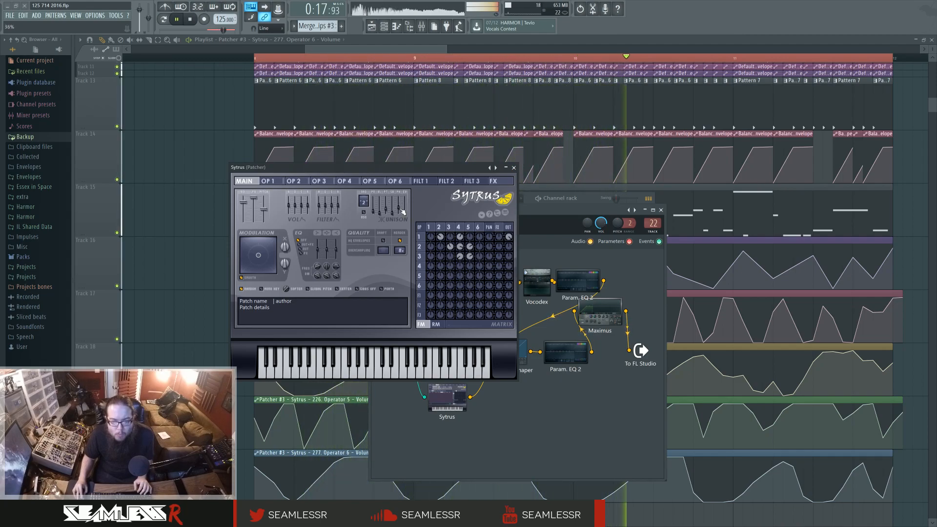
{"action": "left_click_drag", "start_coordinate": [399, 211], "coordinate": [399, 207]}
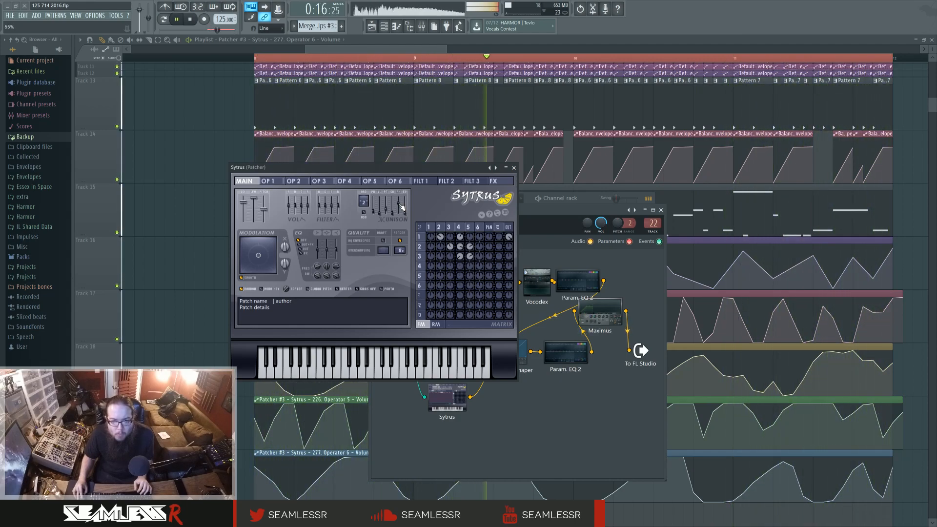
Step: Review the waveforms of Sytrus operators 2 to 5 and set operator 3's frequency ratio to 4
{"action": "left_click", "coordinate": [449, 228]}
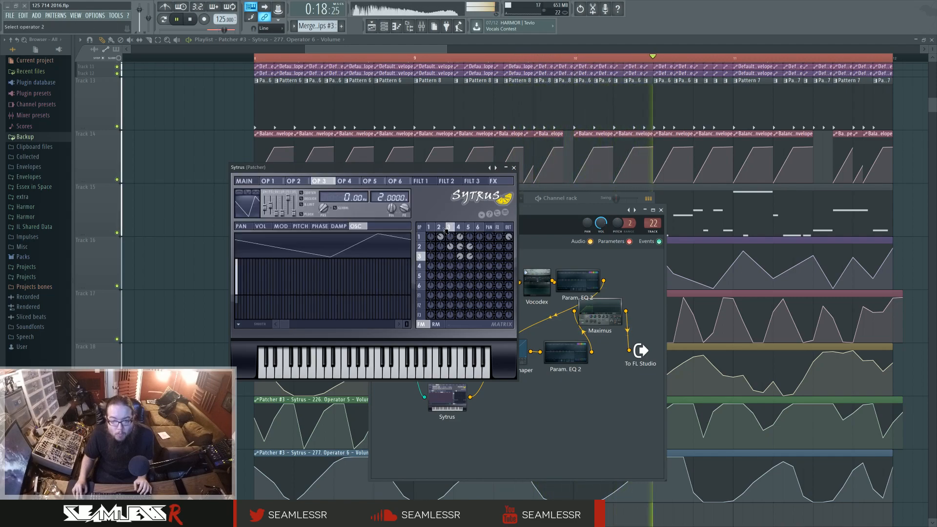
{"action": "left_click", "coordinate": [440, 228]}
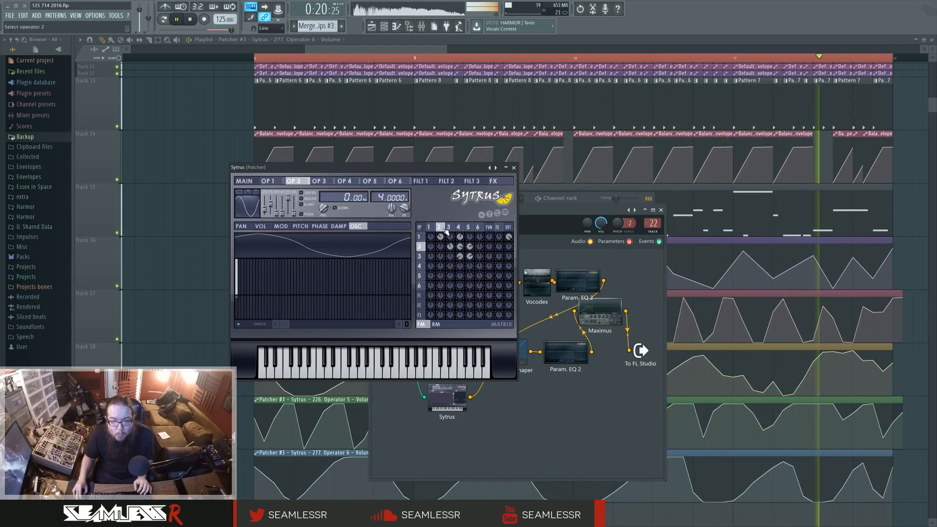
{"action": "left_click", "coordinate": [449, 228]}
{"action": "left_click", "coordinate": [459, 228]}
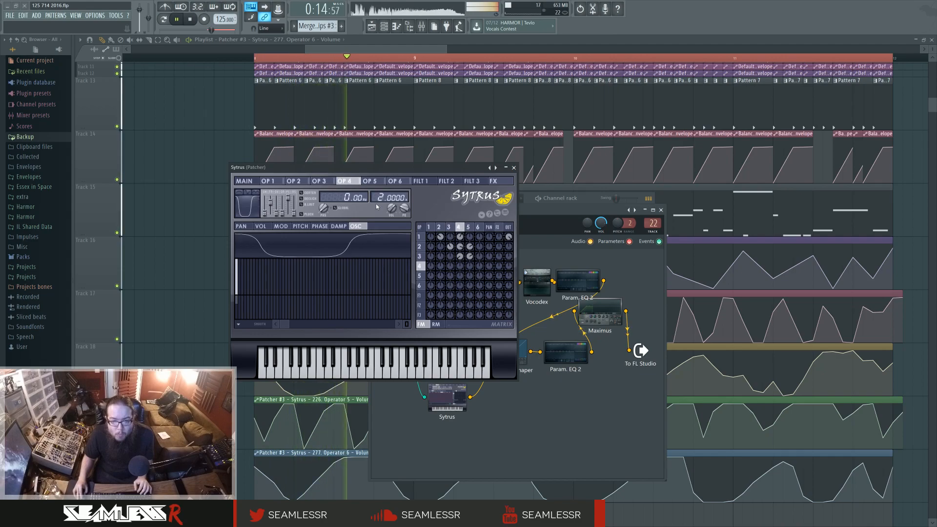
{"action": "left_click", "coordinate": [468, 227]}
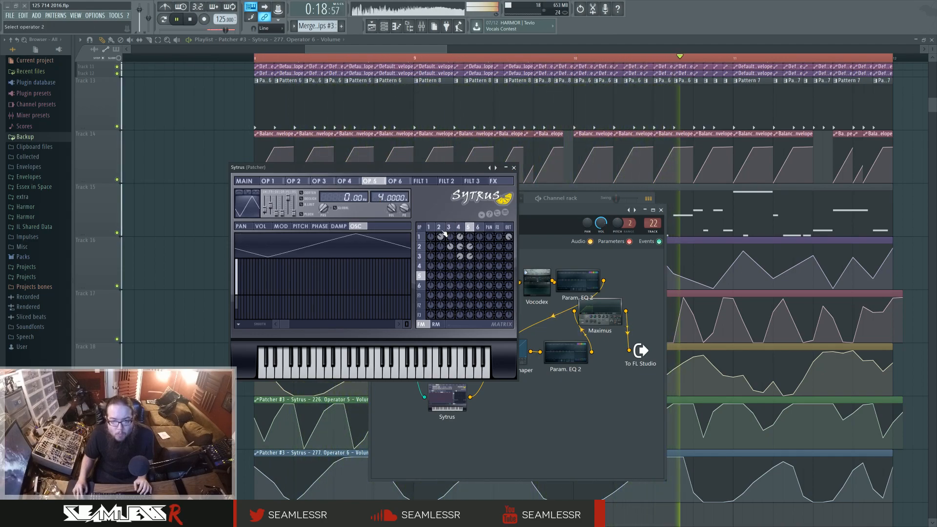
Step: Reduce the Sytrus unison slider to about 32% and close the synth
{"action": "left_click", "coordinate": [251, 181]}
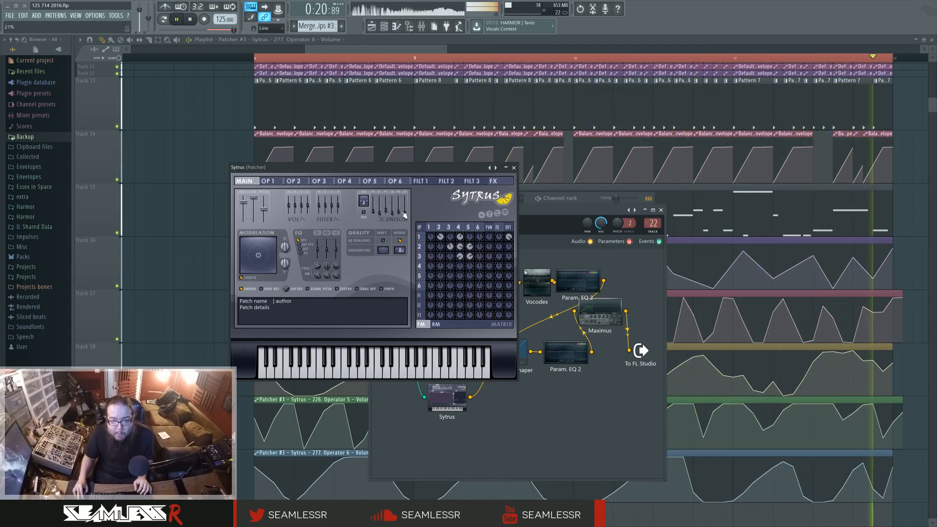
{"action": "left_click", "coordinate": [514, 168]}
{"action": "left_click", "coordinate": [461, 332]}
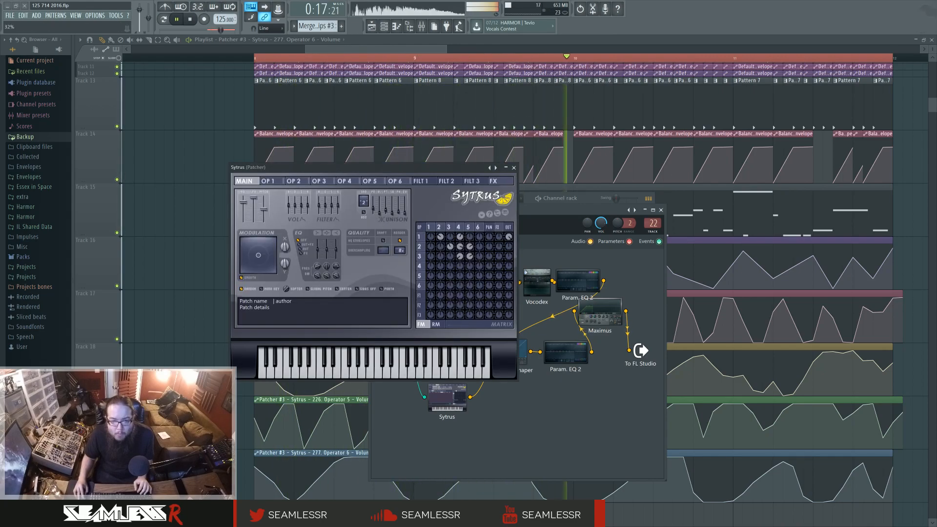
{"action": "left_click", "coordinate": [513, 167]}
Step: In the EQ before the Vocodex, cut band 4 deeply, lower bands 1 and 3, raise band 2 and shift band 6 slightly down in frequency
{"action": "double_click", "coordinate": [493, 283]}
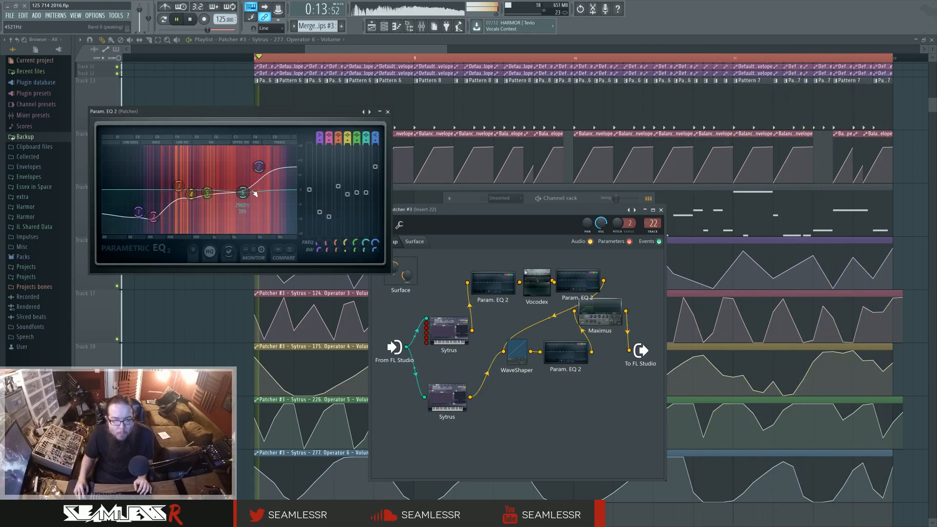
{"action": "left_click_drag", "start_coordinate": [198, 196], "coordinate": [197, 219]}
{"action": "left_click_drag", "start_coordinate": [180, 187], "coordinate": [154, 221]}
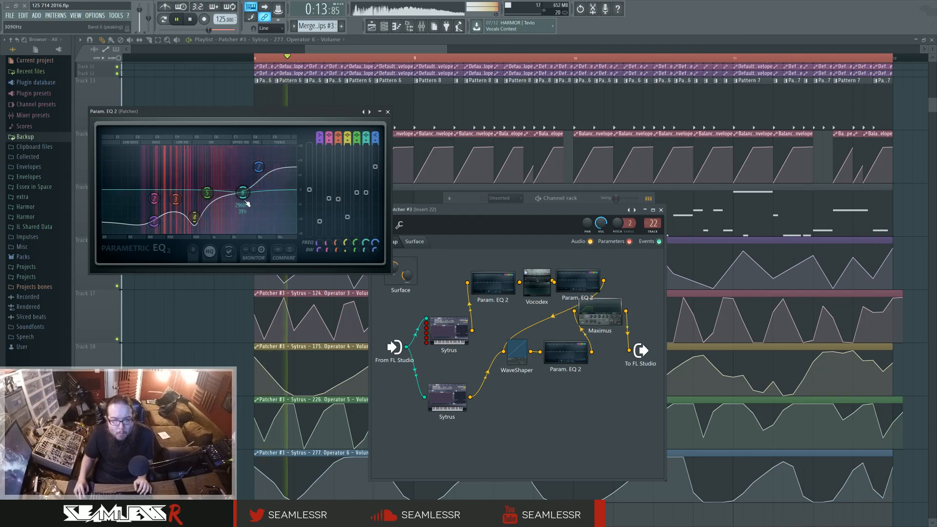
{"action": "left_click_drag", "start_coordinate": [245, 195], "coordinate": [238, 192]}
Step: Turn off the Vocodex minimum times, lengthen its release, and set 56 bands with a band width of about 120%
{"action": "double_click", "coordinate": [537, 283]}
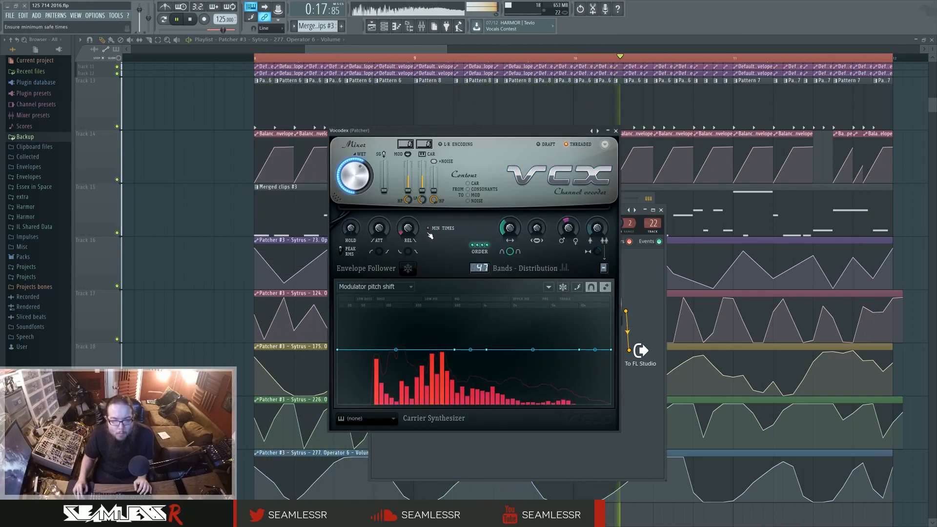
{"action": "left_click_drag", "start_coordinate": [375, 231], "coordinate": [410, 223]}
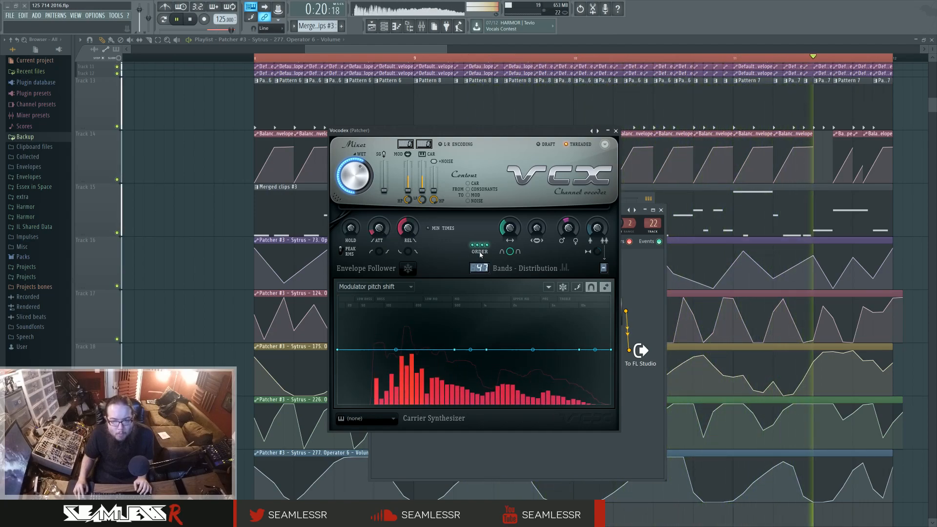
{"action": "mouse_move", "coordinate": [480, 268]}
{"action": "left_mouse_down"}
{"action": "mouse_move", "coordinate": [481, 252]}
{"action": "mouse_move", "coordinate": [480, 284]}
{"action": "left_mouse_up"}
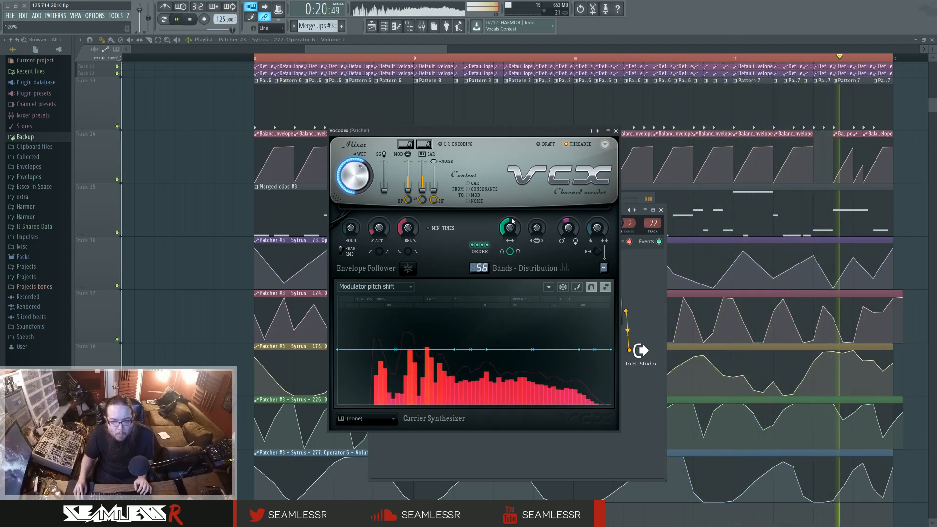
Step: Bend the Vocodex band distribution curve upward, and switch the editor to the band gain multiplier
{"action": "left_click", "coordinate": [360, 287]}
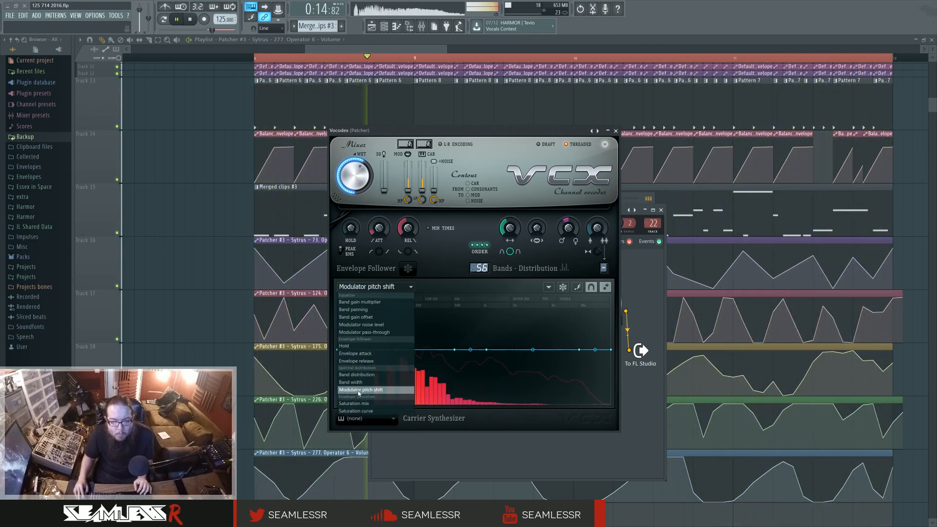
{"action": "left_click", "coordinate": [367, 375]}
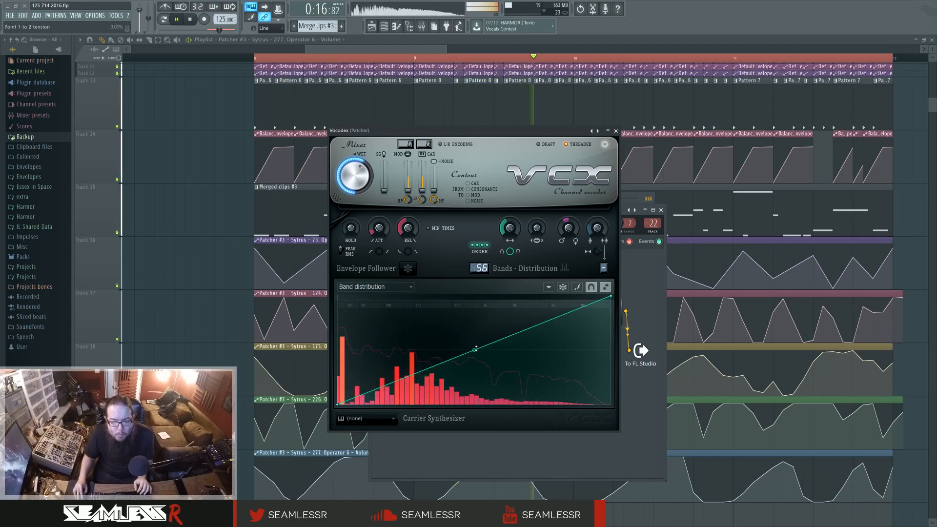
{"action": "left_click_drag", "start_coordinate": [474, 315], "coordinate": [473, 307]}
{"action": "left_click", "coordinate": [399, 288]}
{"action": "left_click", "coordinate": [391, 304]}
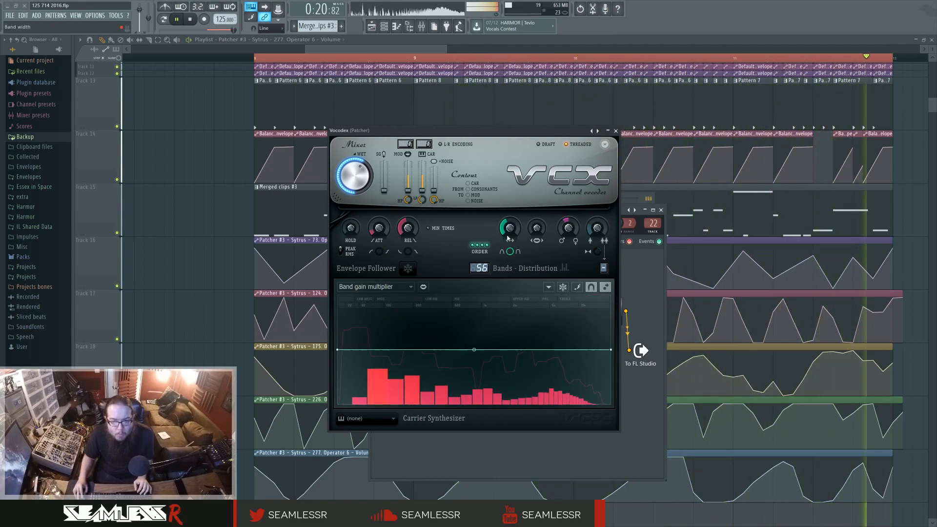
Step: Try another Vocodex filter order, shorten the envelope release and attack, and narrow the band width to about 69%
{"action": "left_click", "coordinate": [483, 250]}
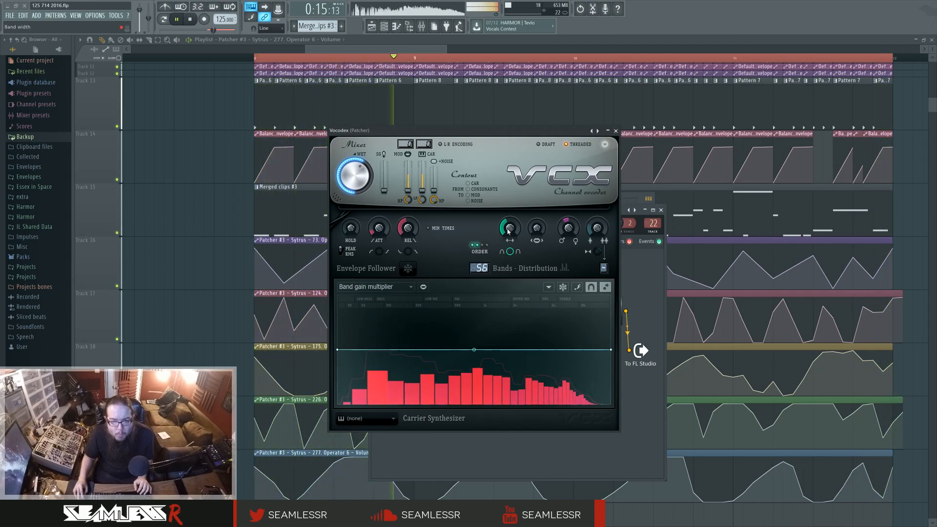
{"action": "left_click_drag", "start_coordinate": [408, 228], "coordinate": [408, 225]}
{"action": "left_click_drag", "start_coordinate": [568, 228], "coordinate": [566, 231]}
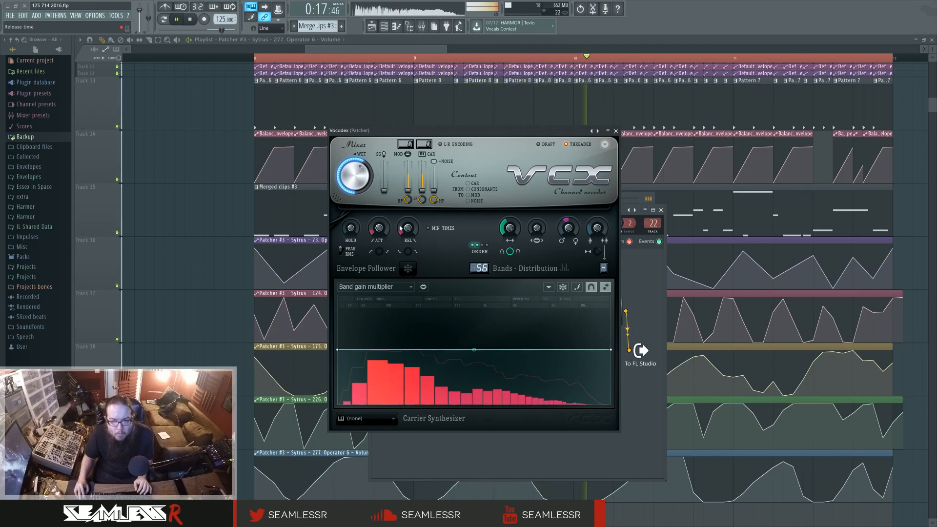
{"action": "left_click_drag", "start_coordinate": [378, 233], "coordinate": [377, 230]}
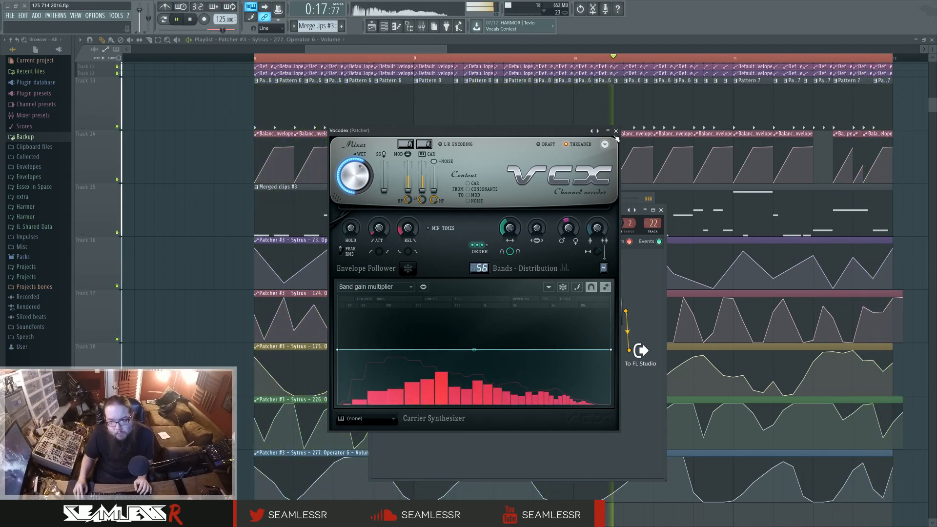
{"action": "left_click_drag", "start_coordinate": [507, 224], "coordinate": [506, 233]}
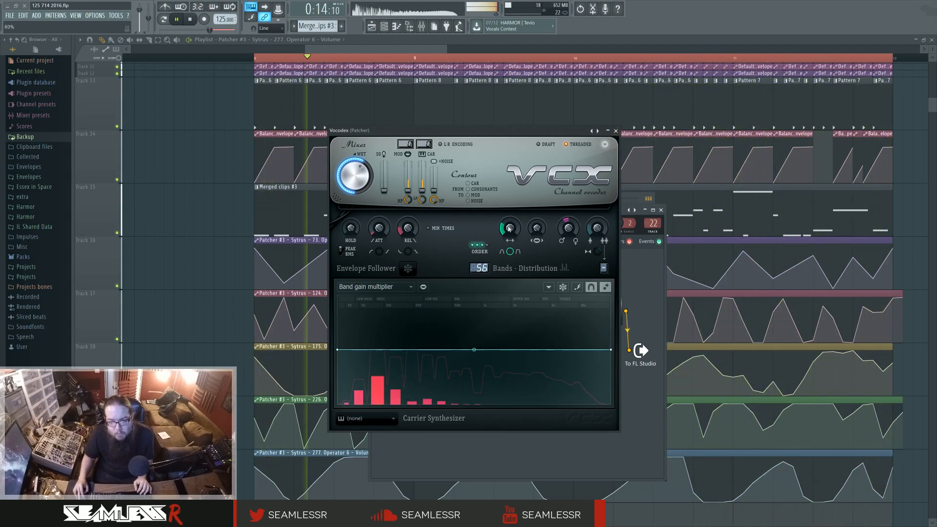
Step: Reopen the Vocodex from the Patcher map, shift its modulator pitch by about 303 cents, and close it
{"action": "left_click", "coordinate": [615, 131]}
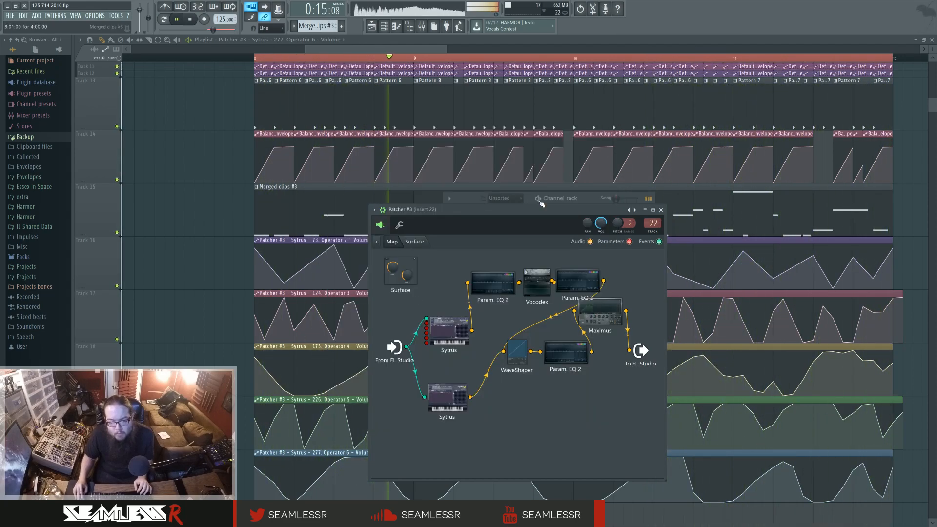
{"action": "left_click", "coordinate": [537, 287]}
{"action": "left_click_drag", "start_coordinate": [566, 234], "coordinate": [566, 215]}
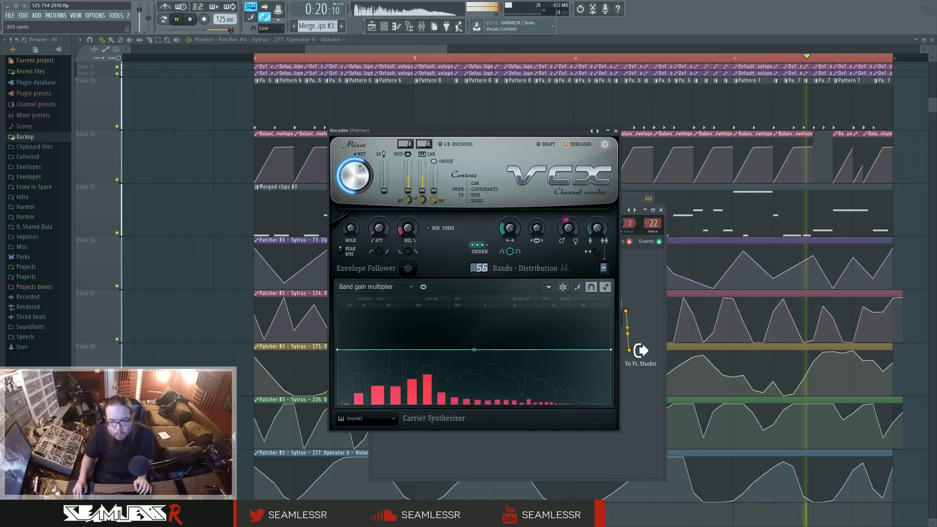
{"action": "left_click", "coordinate": [616, 131]}
Step: In the upper Sytrus, set the frequency modulation between operators 1 and 2 to about -69% and adjust that between operators 3 and 4
{"action": "left_click", "coordinate": [451, 327]}
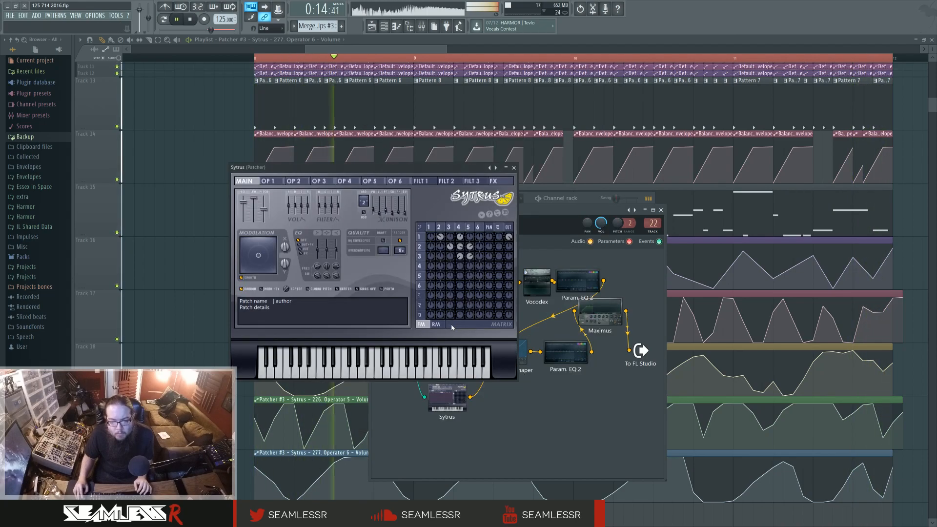
{"action": "left_click", "coordinate": [439, 228]}
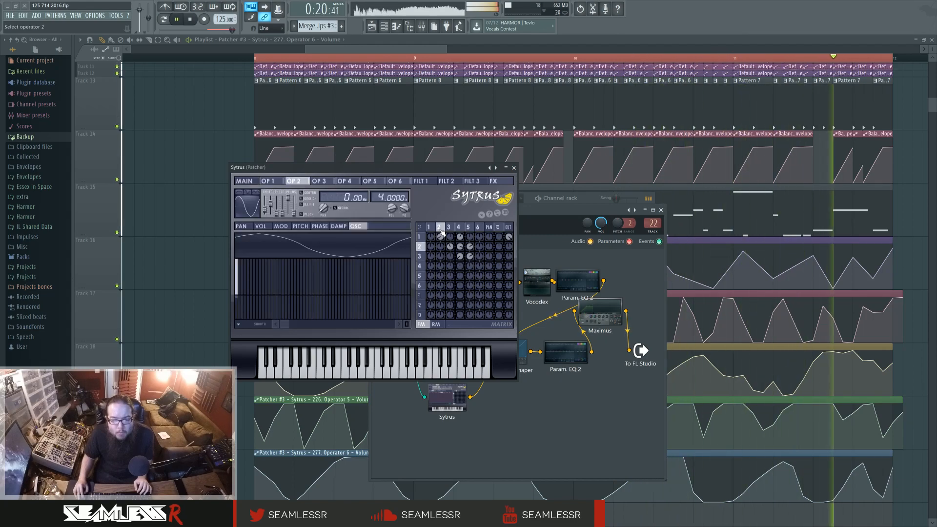
{"action": "left_click", "coordinate": [430, 228]}
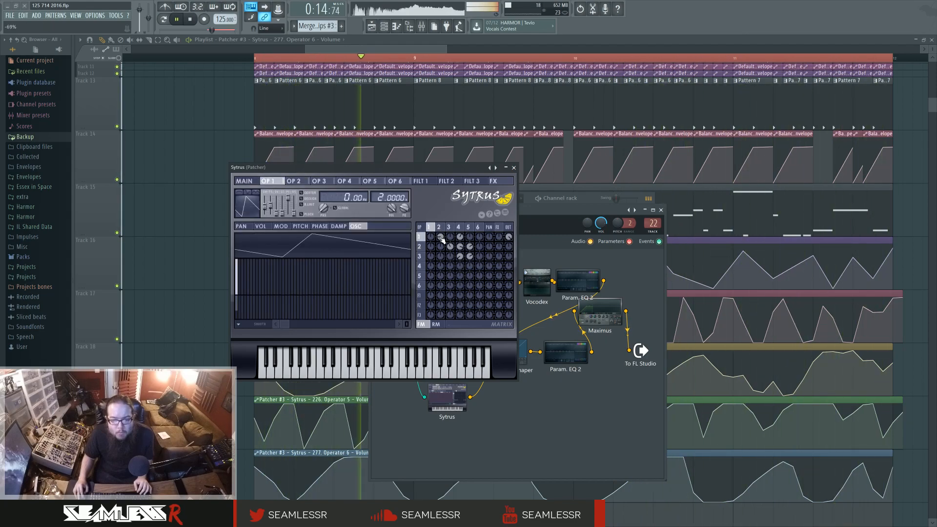
{"action": "left_click", "coordinate": [450, 227]}
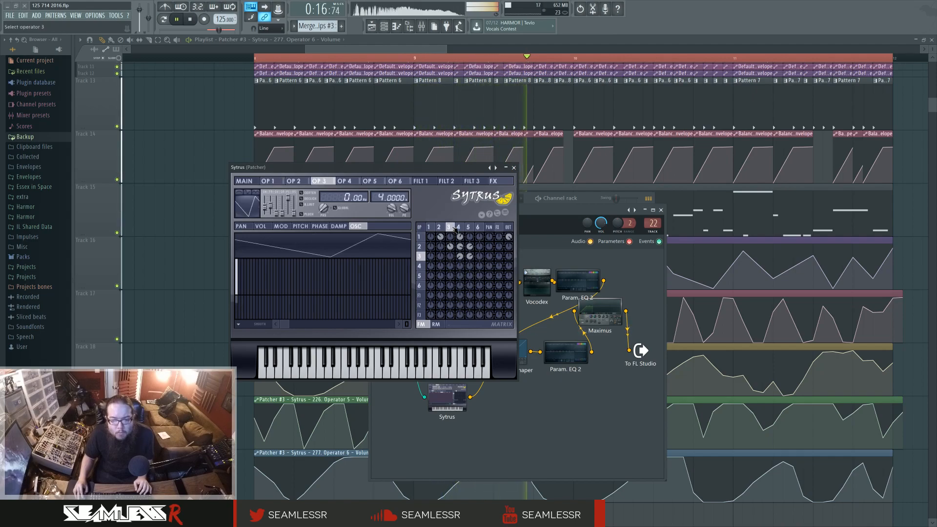
{"action": "mouse_move", "coordinate": [461, 255]}
{"action": "left_mouse_down"}
{"action": "mouse_move", "coordinate": [463, 246]}
{"action": "mouse_move", "coordinate": [460, 265]}
{"action": "left_mouse_up"}
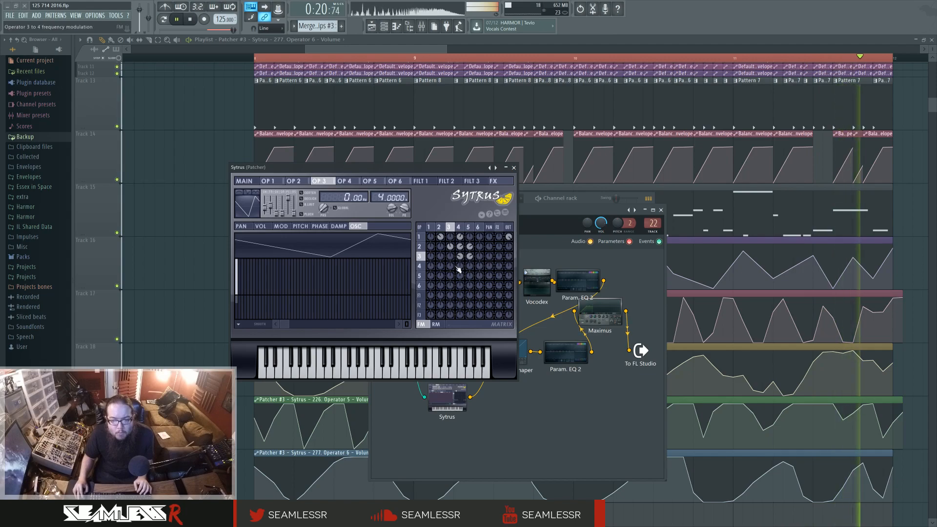
Step: Set the frequency modulation between operators 1 and 2 to about -54%, and look through operators 2, 4 and 5
{"action": "left_click_drag", "start_coordinate": [441, 233], "coordinate": [445, 238]}
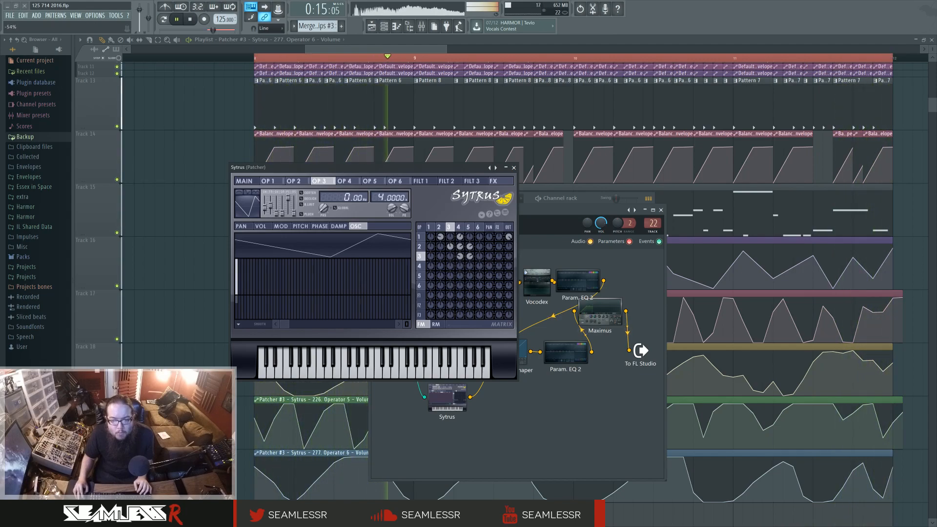
{"action": "left_click", "coordinate": [440, 228]}
{"action": "left_click", "coordinate": [459, 227]}
{"action": "left_click", "coordinate": [467, 228]}
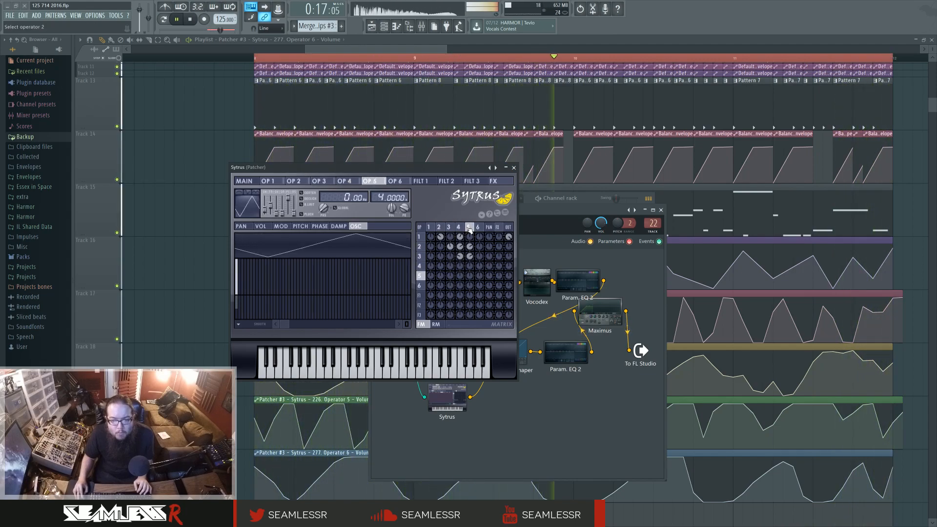
Step: Close the Sytrus, toggle the WaveShaper's unipolar/bipolar mode, and close the WaveShaper
{"action": "left_click", "coordinate": [514, 168]}
{"action": "double_click", "coordinate": [519, 344]}
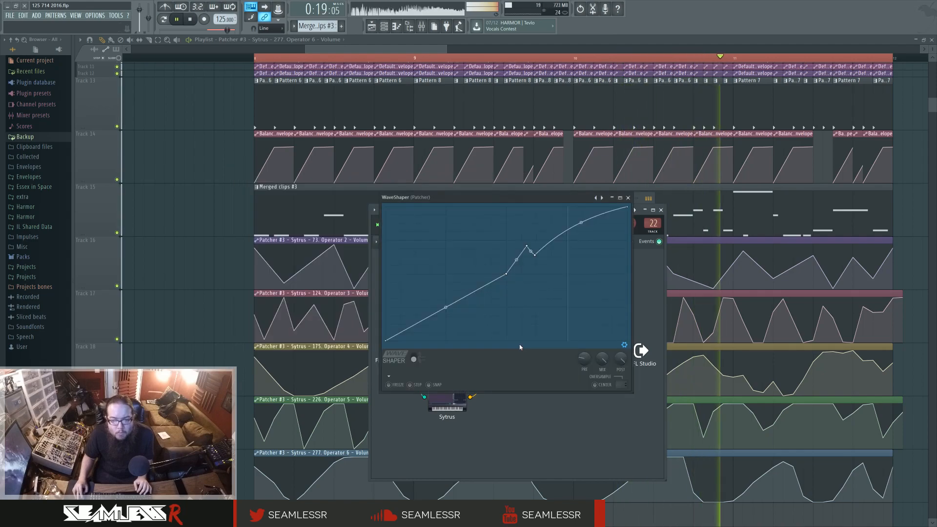
{"action": "left_click", "coordinate": [411, 357]}
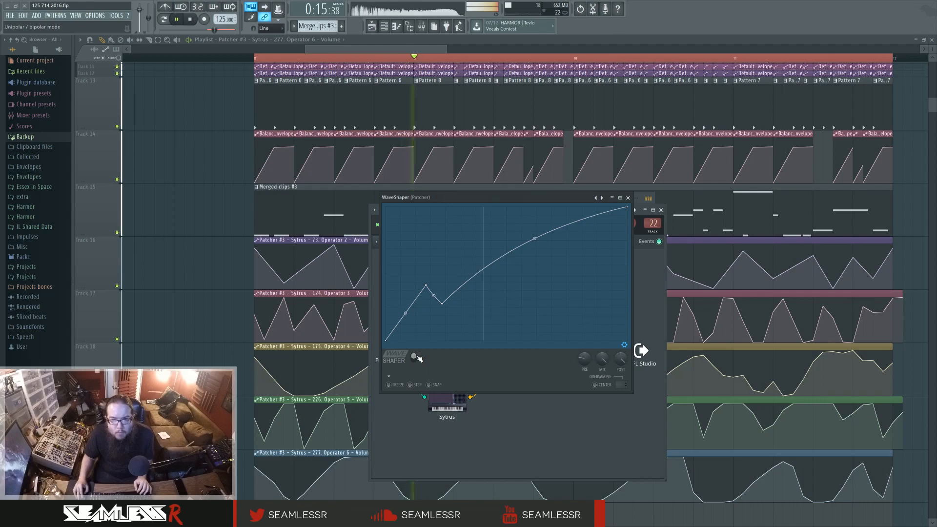
{"action": "left_click", "coordinate": [628, 198]}
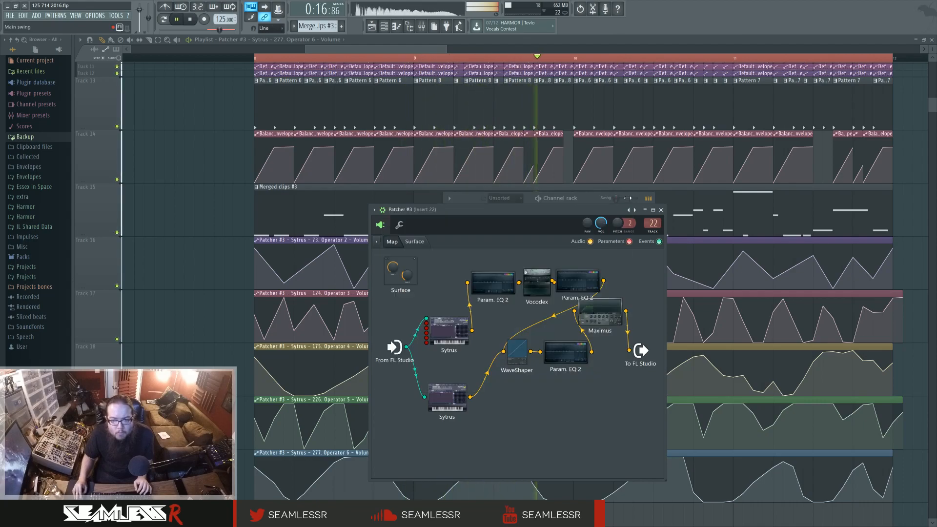
Step: Reopen the upper Sytrus, reshape operator 1's oscillator waveform, and stop playback
{"action": "double_click", "coordinate": [445, 325]}
{"action": "left_click_drag", "start_coordinate": [277, 208], "coordinate": [274, 206]}
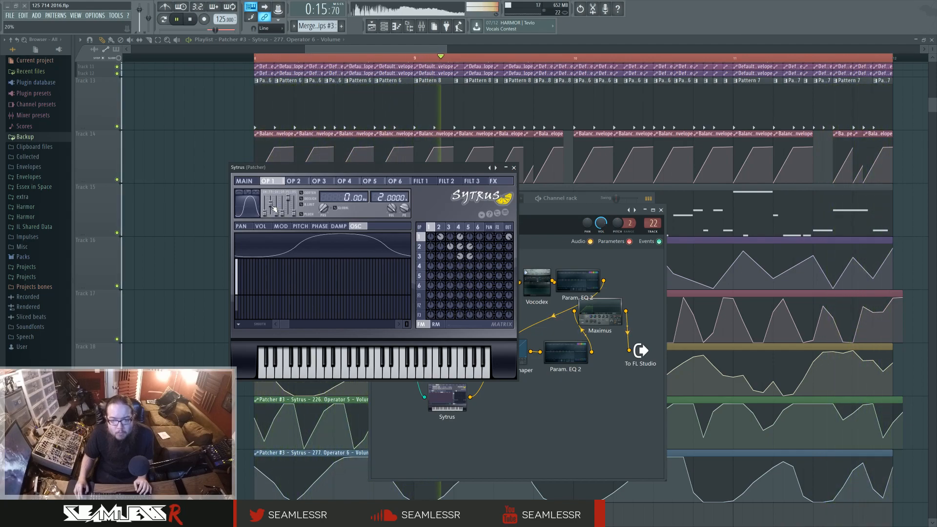
{"action": "left_click_drag", "start_coordinate": [274, 205], "coordinate": [272, 206]}
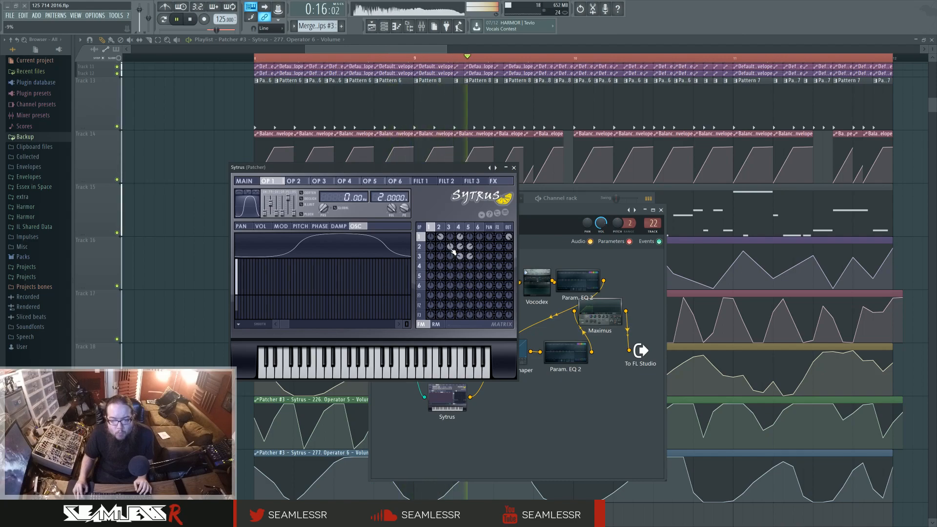
{"action": "key", "text": "space"}
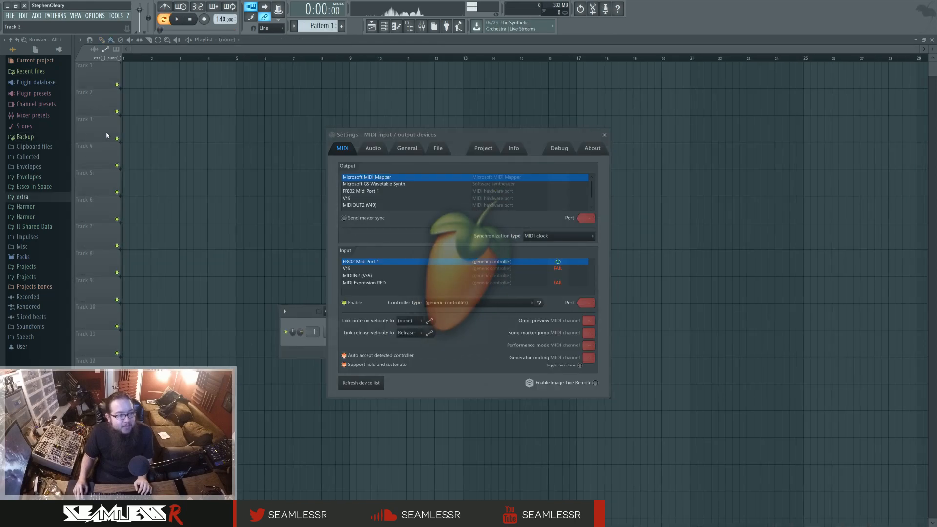
{"action": "left_click", "coordinate": [35, 139]}
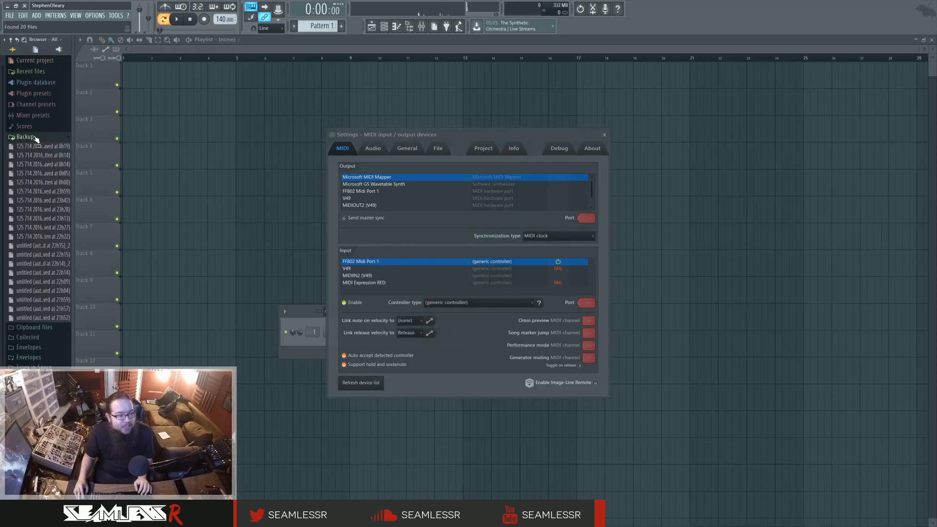
{"action": "right_click", "coordinate": [44, 152]}
{"action": "left_click", "coordinate": [59, 147]}
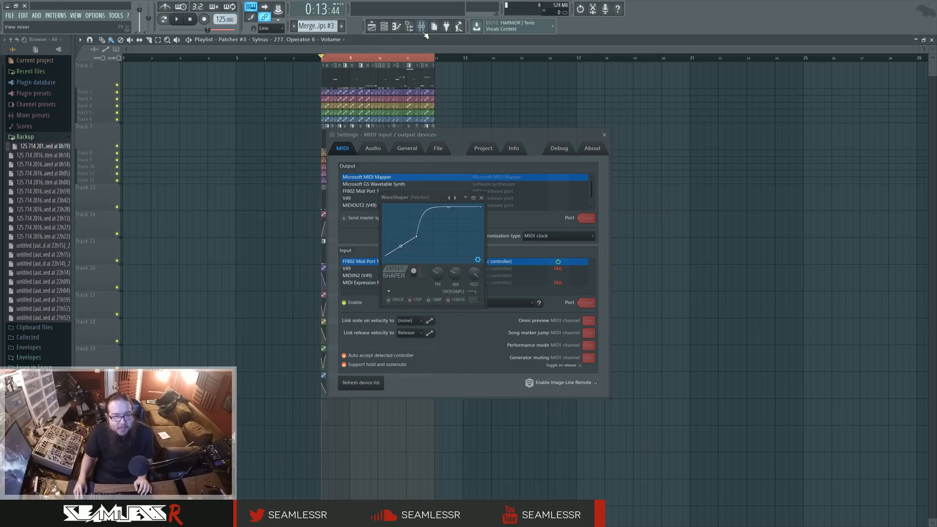
{"action": "left_click", "coordinate": [422, 28]}
{"action": "left_click", "coordinate": [606, 135]}
{"action": "key", "text": "F9"}
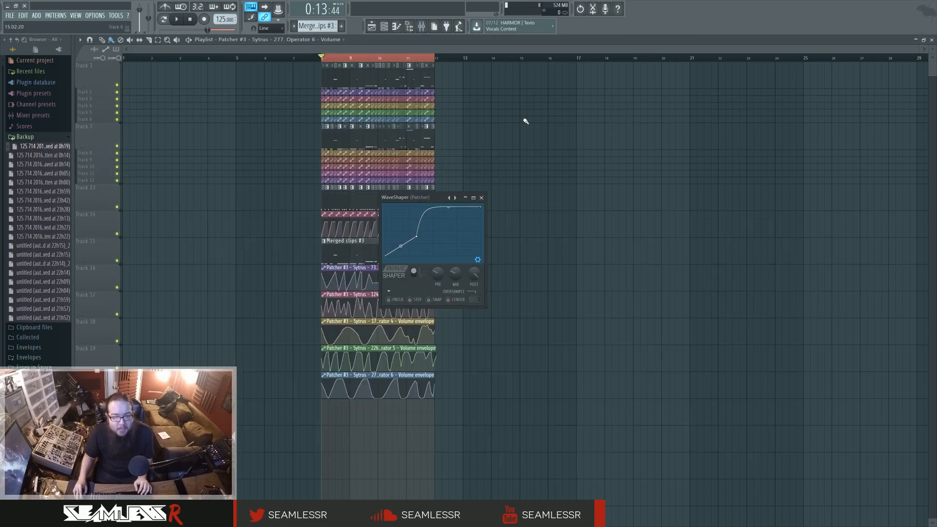
Step: Play the backup project, close its open WaveShaper, and show Patcher #3 from the channel rack
{"action": "key", "text": "space"}
{"action": "left_click", "coordinate": [482, 197]}
{"action": "key", "text": "F6"}
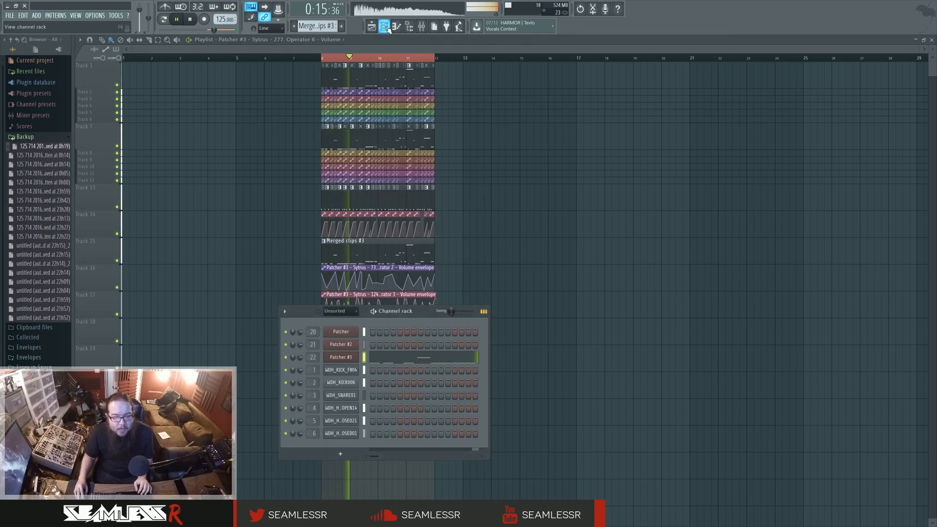
{"action": "left_click", "coordinate": [341, 357]}
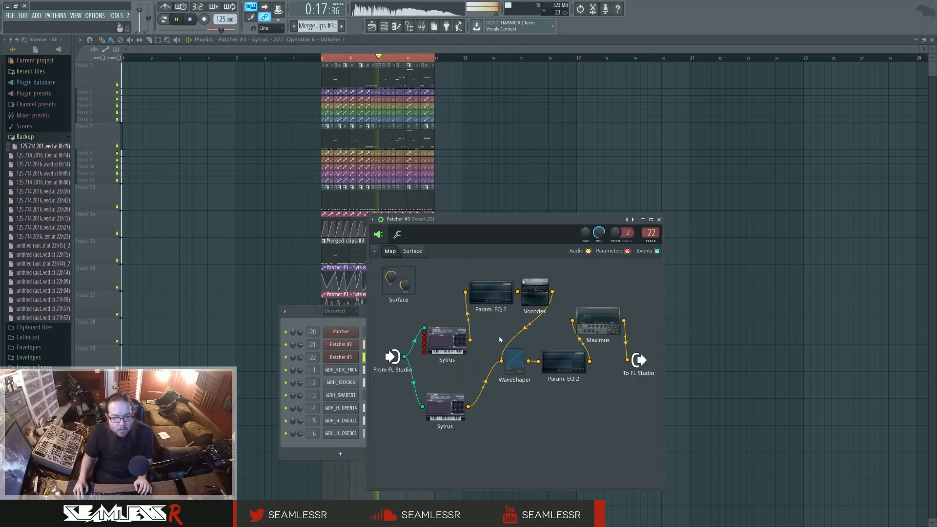
Step: Open the backup's WaveShaper, enlarge its window, and straighten the transfer curve until it is nearly linear
{"action": "left_click", "coordinate": [519, 361]}
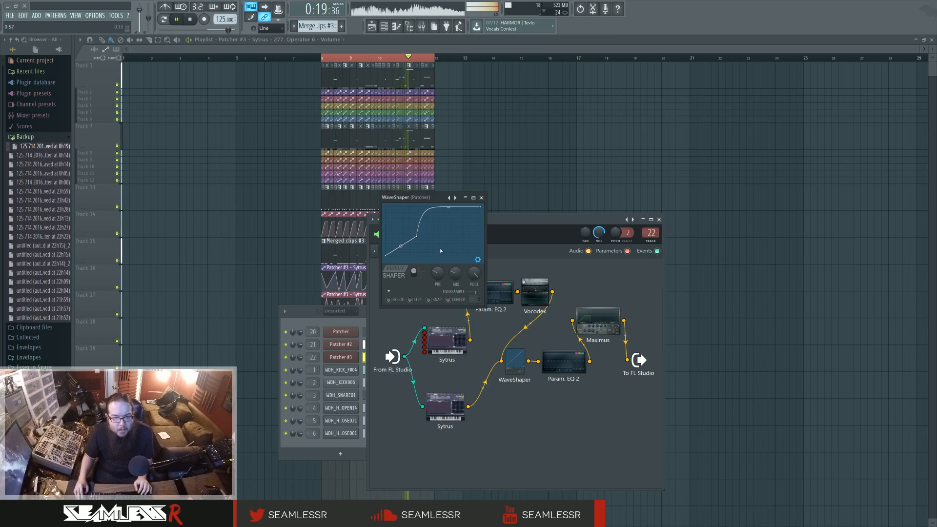
{"action": "left_click_drag", "start_coordinate": [483, 305], "coordinate": [506, 338]}
{"action": "left_click", "coordinate": [416, 307]}
{"action": "left_click_drag", "start_coordinate": [435, 255], "coordinate": [408, 270]}
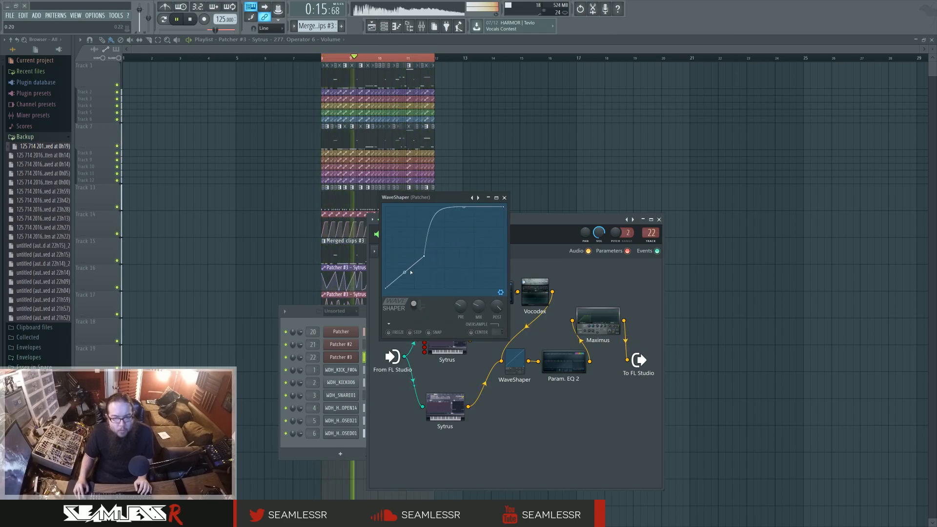
{"action": "left_click_drag", "start_coordinate": [463, 208], "coordinate": [446, 256]}
{"action": "right_click", "coordinate": [425, 256]}
{"action": "left_click", "coordinate": [441, 267]}
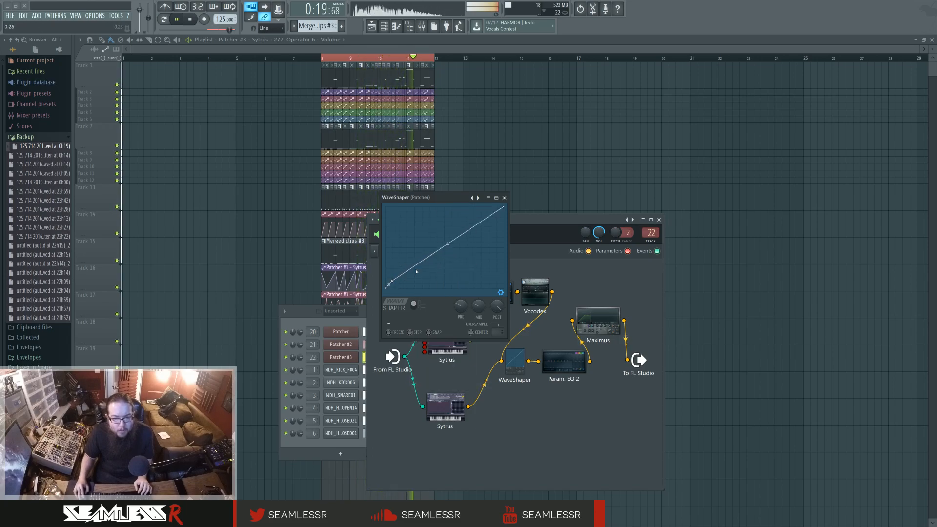
Step: Toggle the WaveShaper's unipolar/bipolar mode, add points forming a small kink just past the curve's middle, and close it
{"action": "left_click", "coordinate": [414, 306]}
{"action": "right_click", "coordinate": [440, 259]}
{"action": "left_click", "coordinate": [452, 270]}
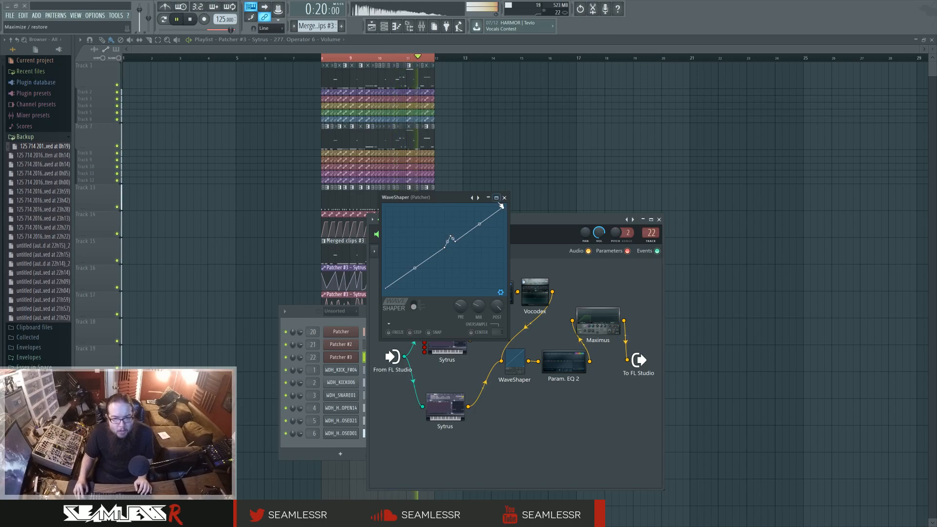
{"action": "left_click", "coordinate": [504, 198]}
Step: In the Vocodex, set 47 bands and bend the band gain multiplier curve down at the lows and up toward the highs
{"action": "left_click", "coordinate": [534, 292]}
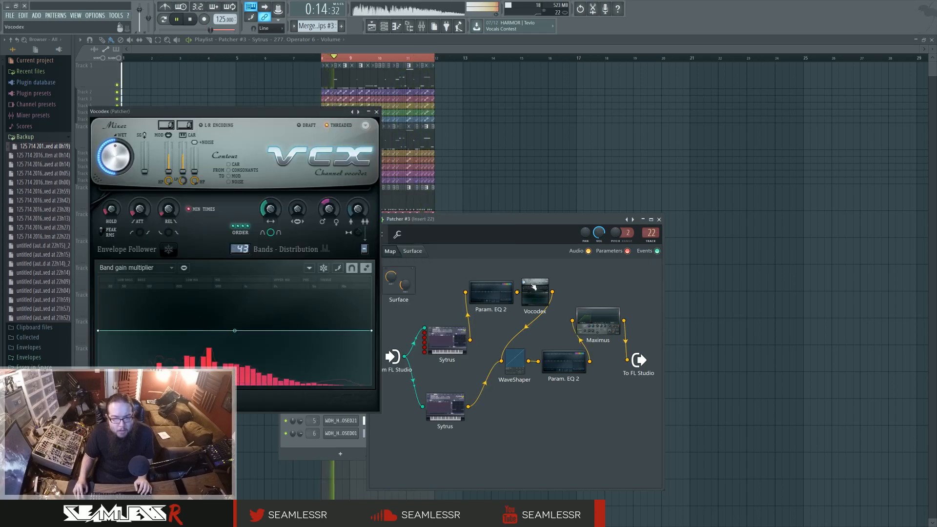
{"action": "left_click_drag", "start_coordinate": [99, 331], "coordinate": [143, 343]}
{"action": "right_click", "coordinate": [189, 335]}
{"action": "right_click", "coordinate": [272, 311]}
{"action": "mouse_move", "coordinate": [272, 311]}
{"action": "left_mouse_down"}
{"action": "mouse_move", "coordinate": [278, 300]}
{"action": "mouse_move", "coordinate": [289, 304]}
{"action": "left_mouse_up"}
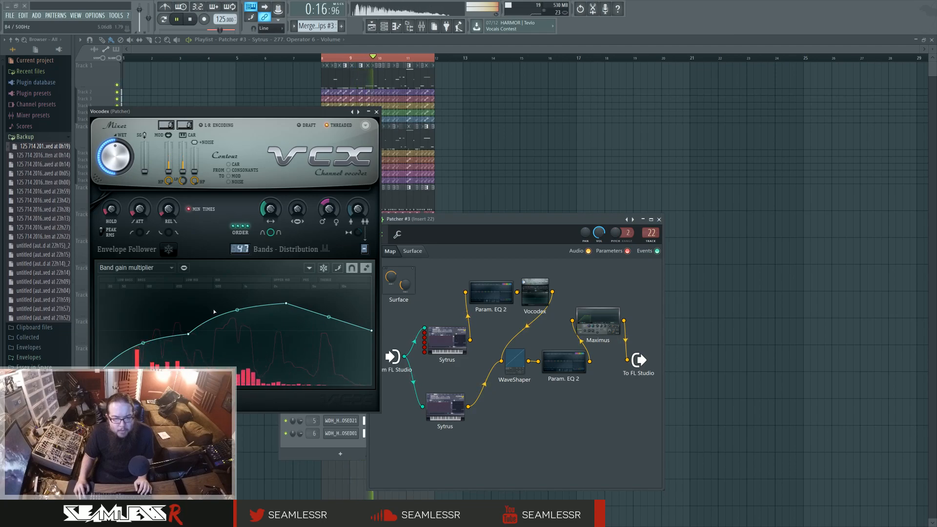
Step: Reopen the WaveShaper, raise its central spike and pull it back down to a small kink, and close it
{"action": "double_click", "coordinate": [517, 360]}
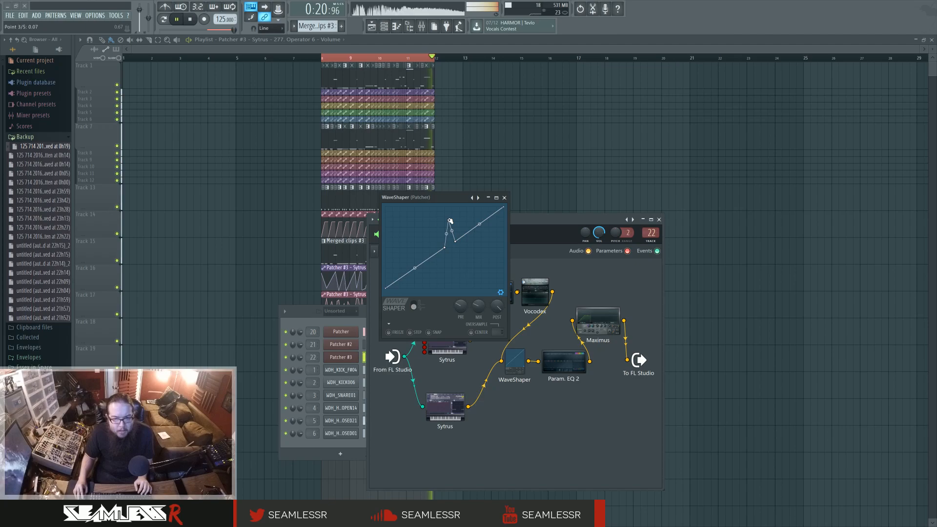
{"action": "left_click_drag", "start_coordinate": [450, 220], "coordinate": [449, 236]}
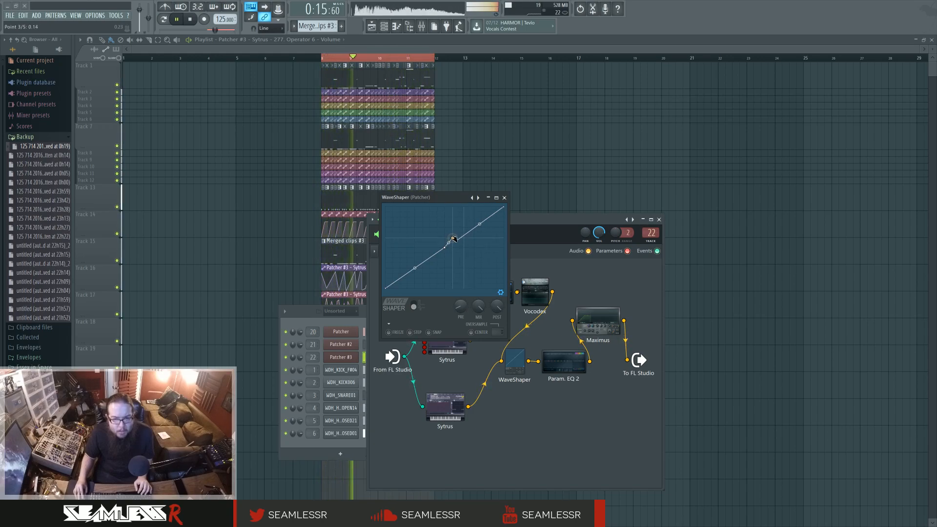
{"action": "left_click", "coordinate": [504, 198]}
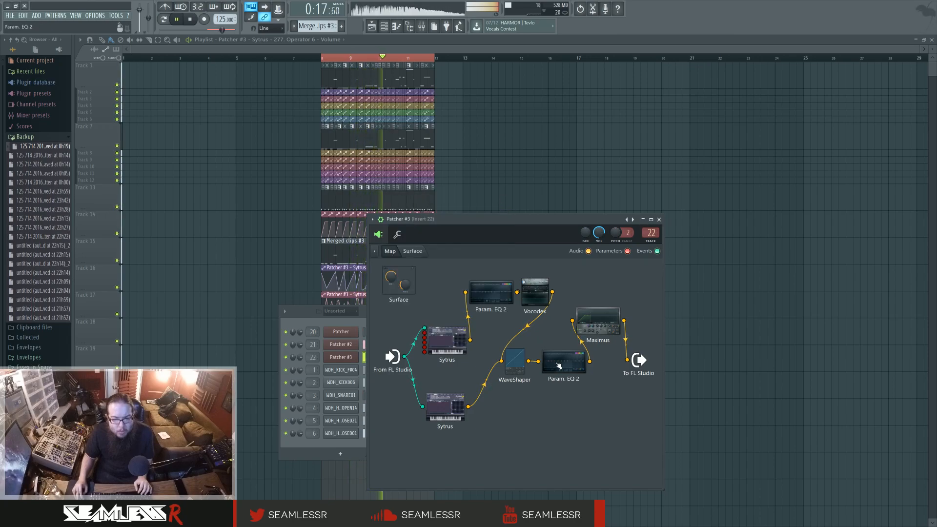
Step: Open the Param. EQ 2 feeding the Vocodex for a look, and close the backup project without saving changes
{"action": "left_click_drag", "start_coordinate": [530, 291], "coordinate": [542, 294]}
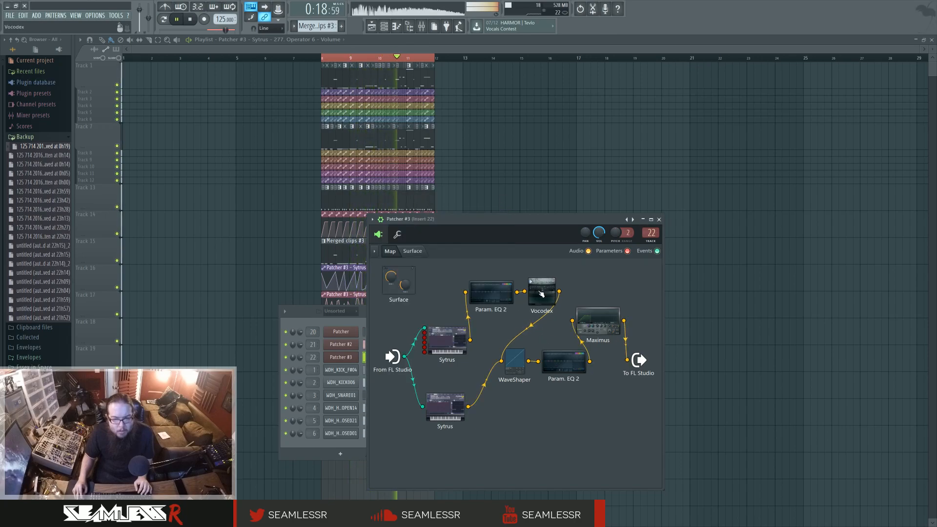
{"action": "double_click", "coordinate": [496, 301]}
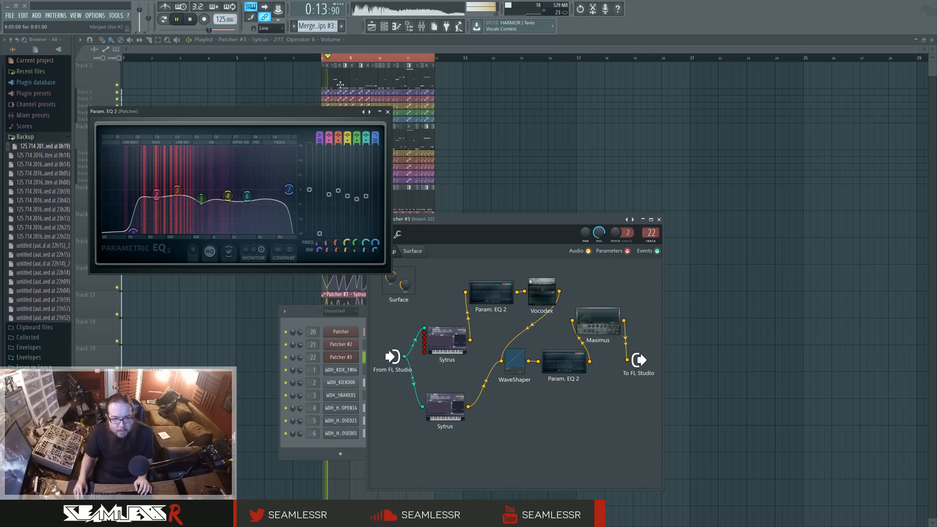
{"action": "left_click", "coordinate": [191, 20]}
{"action": "left_click", "coordinate": [25, 7]}
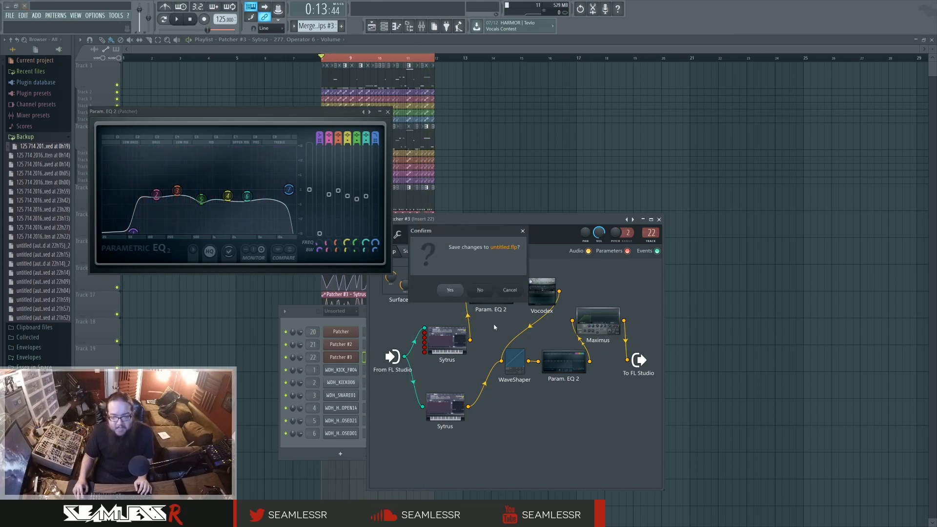
{"action": "left_click", "coordinate": [478, 290]}
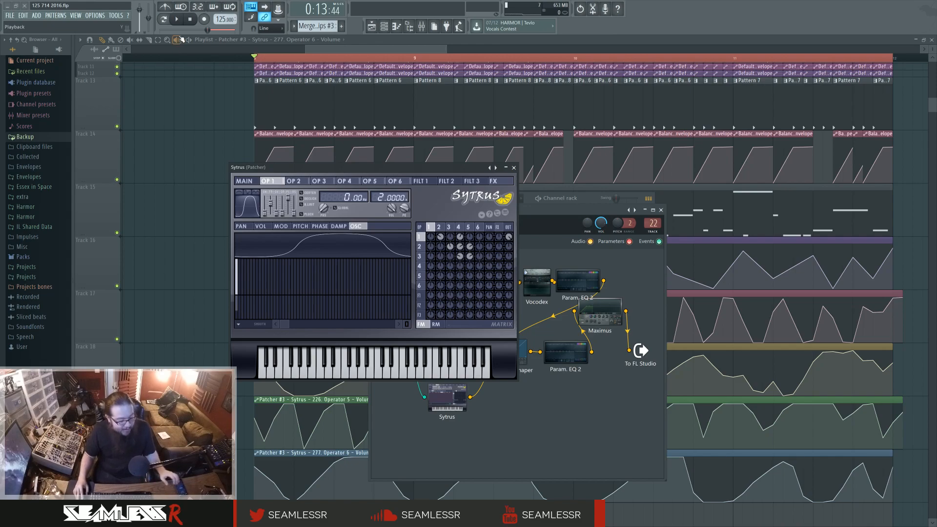
Step: Play the main project and, in Patcher #3's upper Sytrus, set operator 2's frequency ratio to 2 and its modulation with operator 1 to about -63%
{"action": "key", "text": "space"}
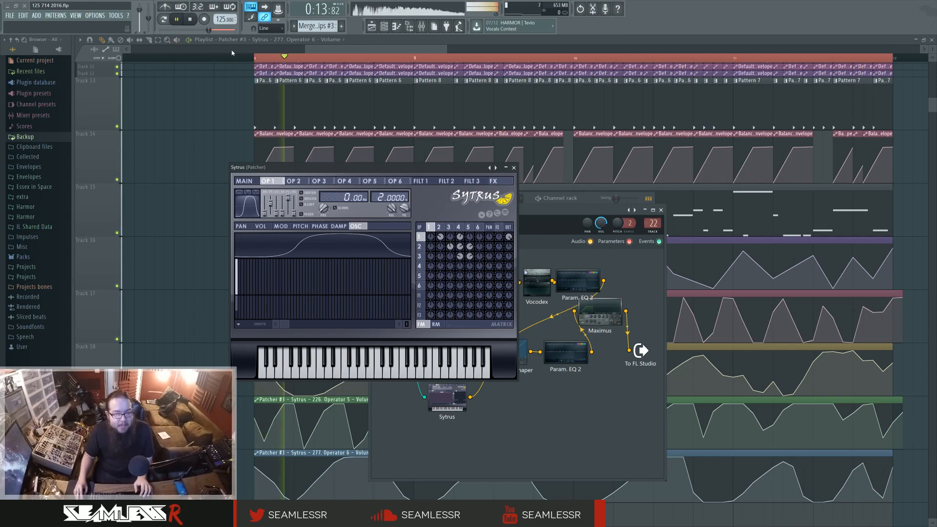
{"action": "left_click", "coordinate": [514, 168]}
{"action": "left_click_drag", "start_coordinate": [518, 218], "coordinate": [507, 192]}
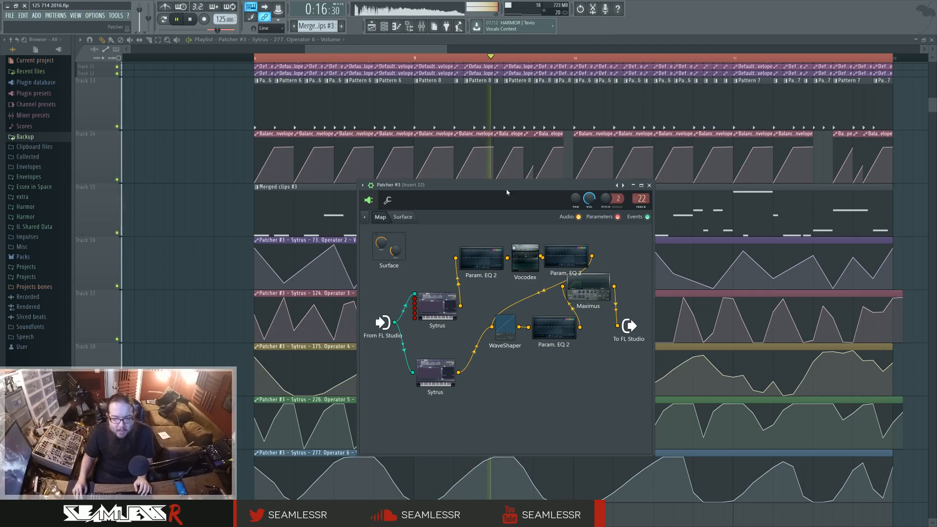
{"action": "left_click", "coordinate": [441, 305]}
{"action": "left_click", "coordinate": [439, 227]}
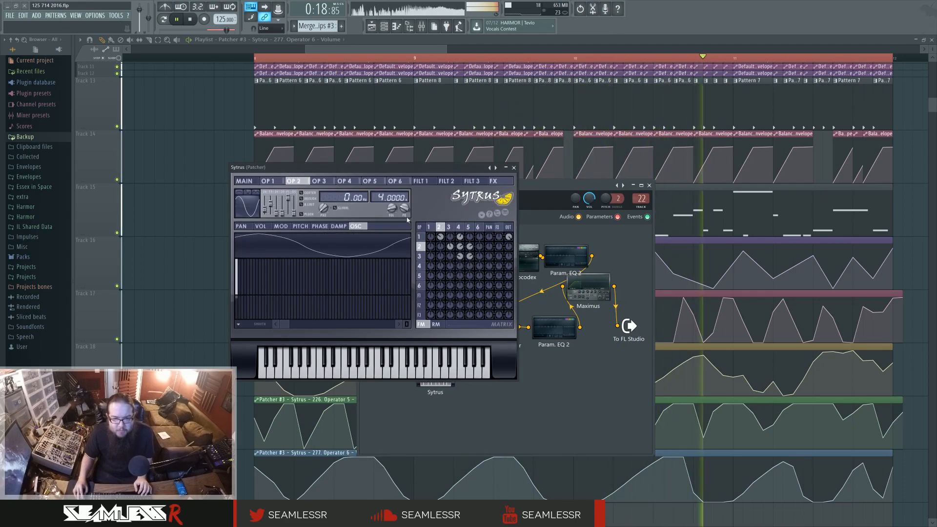
{"action": "left_click_drag", "start_coordinate": [440, 236], "coordinate": [440, 249]}
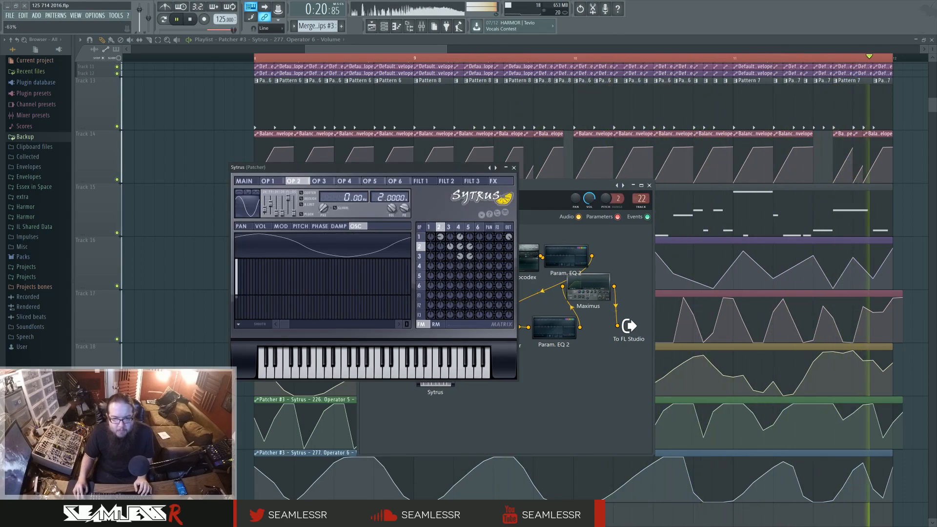
Step: Reshape operator 3's waveform into a smooth sine-like curve and set its frequency ratio to 3
{"action": "left_click", "coordinate": [449, 227]}
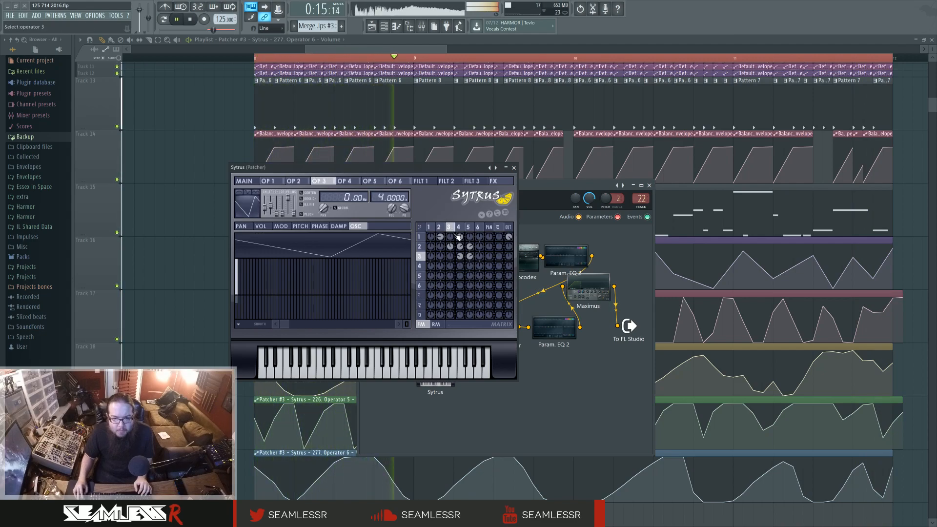
{"action": "left_click_drag", "start_coordinate": [270, 210], "coordinate": [266, 216]}
{"action": "left_click_drag", "start_coordinate": [381, 197], "coordinate": [384, 206]}
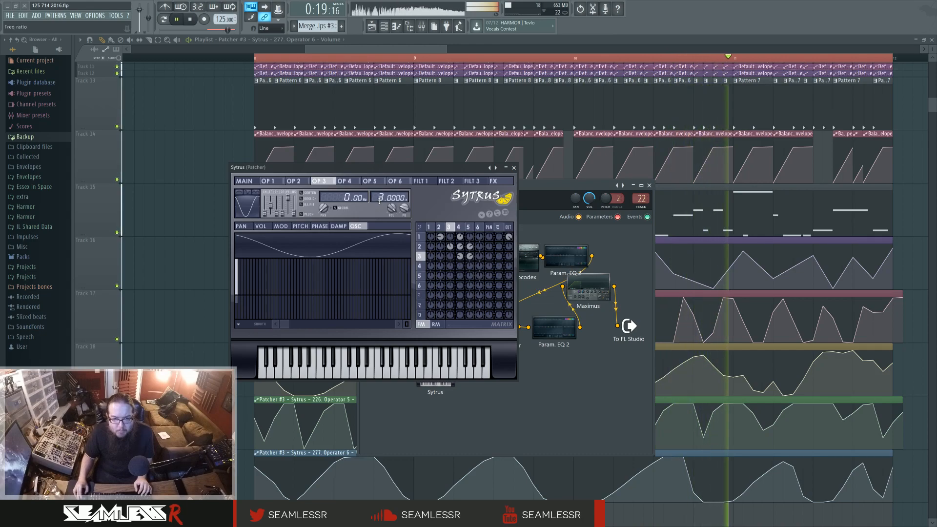
Step: Select operator 4 and set its frequency modulation amount in the matrix to about 31%
{"action": "left_click", "coordinate": [458, 227]}
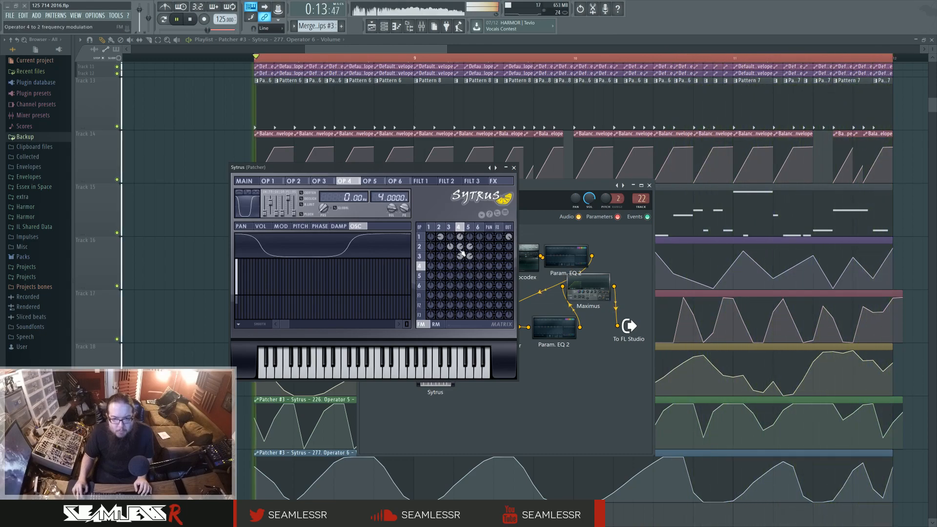
{"action": "left_click_drag", "start_coordinate": [462, 256], "coordinate": [461, 237]}
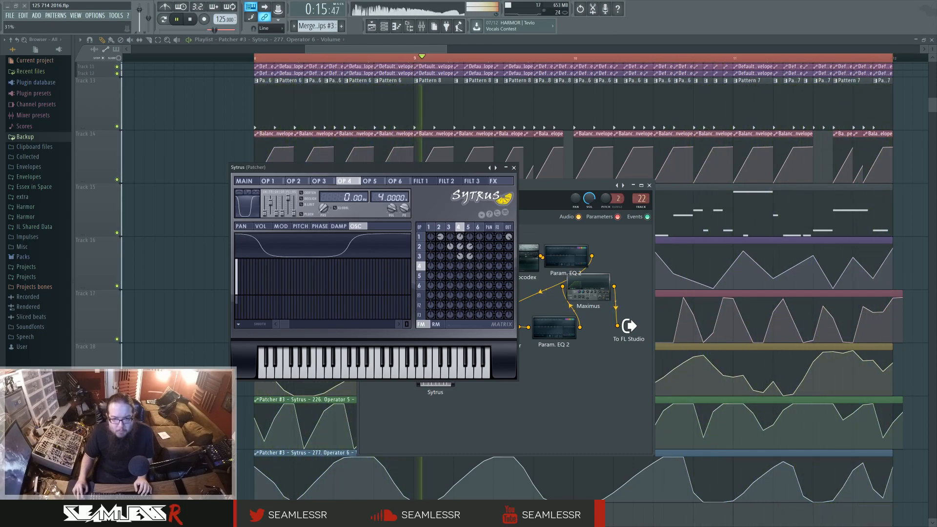
{"action": "right_click", "coordinate": [200, 201]}
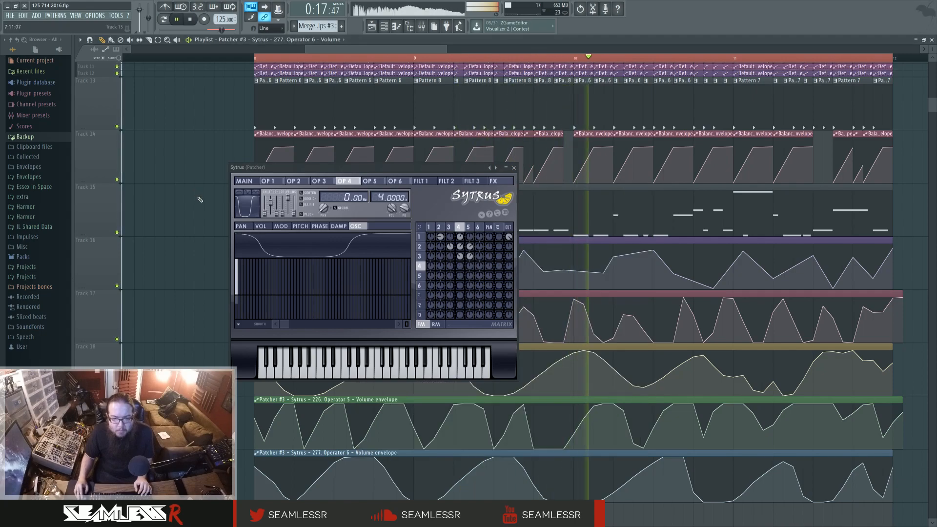
Step: Transpose the low F# and A notes of Patcher #3's merged bass pattern up one octave and play the pattern
{"action": "left_click", "coordinate": [514, 167]}
{"action": "key", "text": "space"}
{"action": "double_click", "coordinate": [402, 222]}
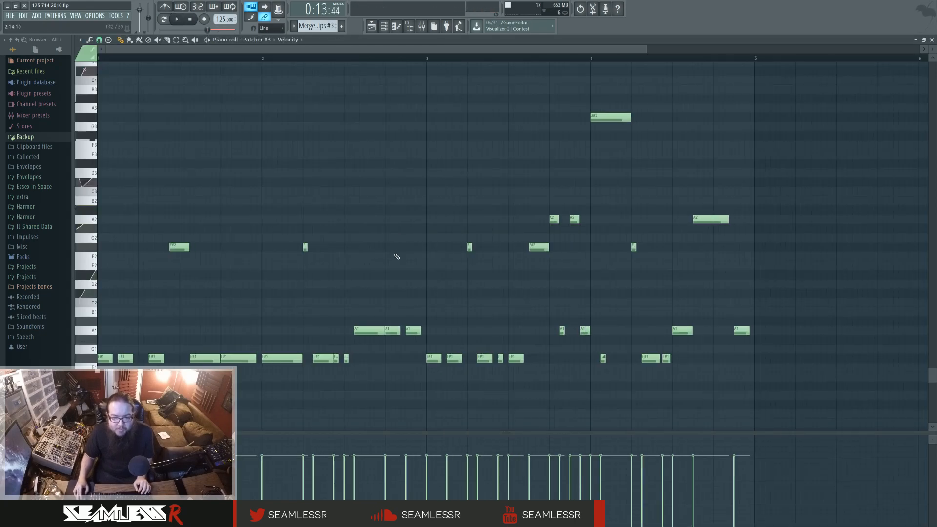
{"action": "left_click_drag", "start_coordinate": [597, 382], "coordinate": [96, 307]}
{"action": "left_click_drag", "start_coordinate": [101, 360], "coordinate": [103, 247]}
{"action": "key", "text": "ctrl+d"}
{"action": "key", "text": "space"}
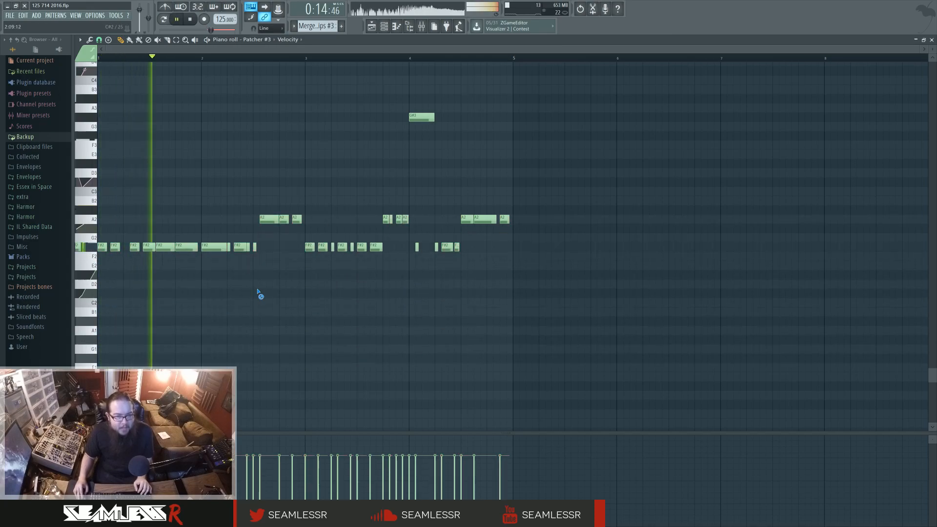
Step: In Patcher #3's upper Sytrus, reshape operator 5's waveform and set its frequency ratio to 2
{"action": "left_click", "coordinate": [384, 28]}
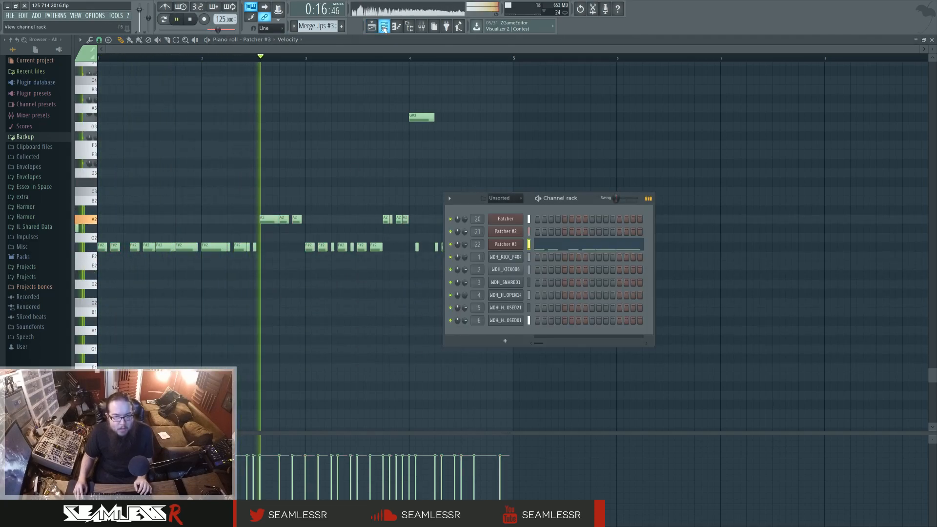
{"action": "left_click", "coordinate": [505, 244]}
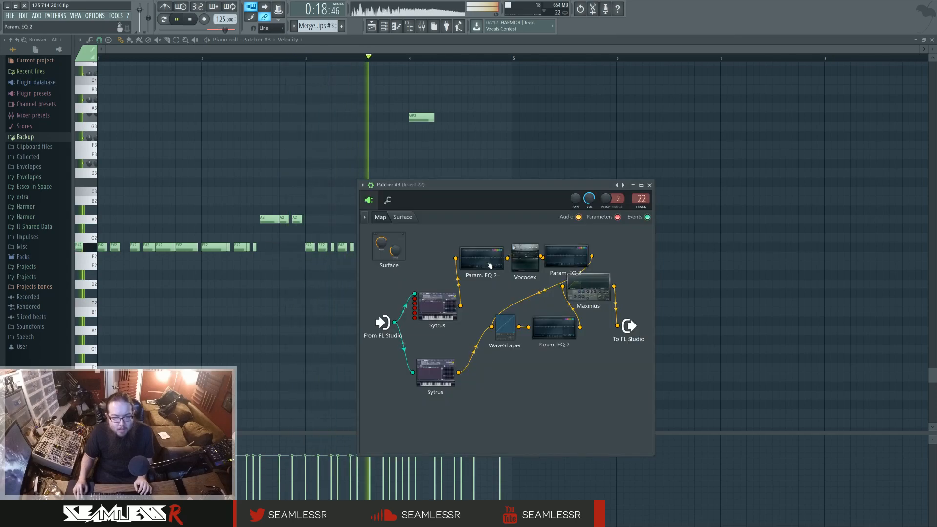
{"action": "left_click", "coordinate": [434, 306]}
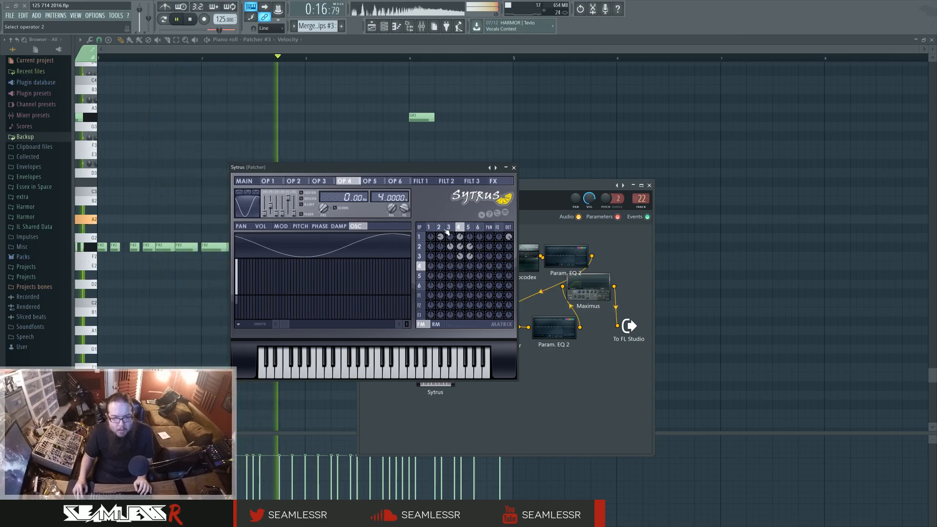
{"action": "left_click", "coordinate": [467, 227]}
{"action": "left_click_drag", "start_coordinate": [271, 205], "coordinate": [278, 215]}
{"action": "left_click", "coordinate": [243, 193]}
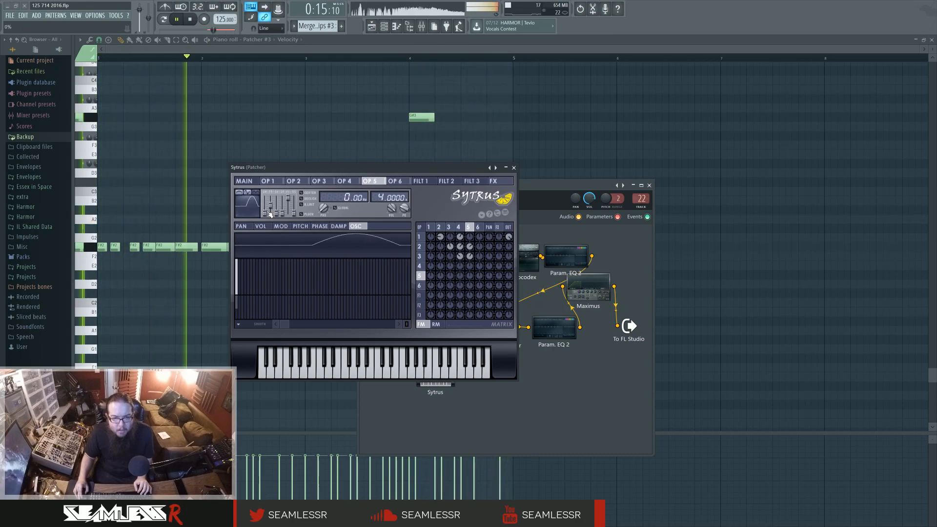
{"action": "left_click_drag", "start_coordinate": [381, 197], "coordinate": [381, 208]}
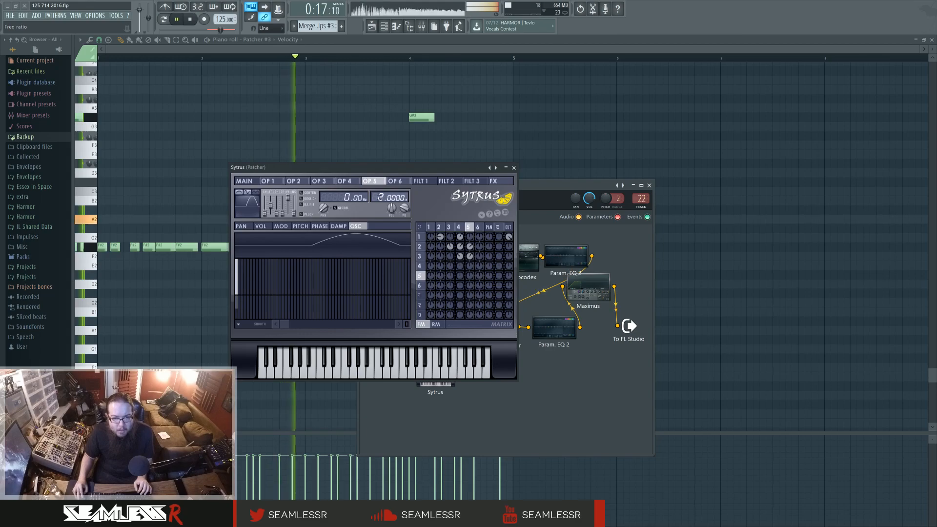
Step: Adjust operator 5's ring modulation with operators 1 and 2, the latter to -100%, reshape its waveform, and stop playback
{"action": "left_click", "coordinate": [436, 324]}
{"action": "left_click_drag", "start_coordinate": [470, 237], "coordinate": [469, 243]}
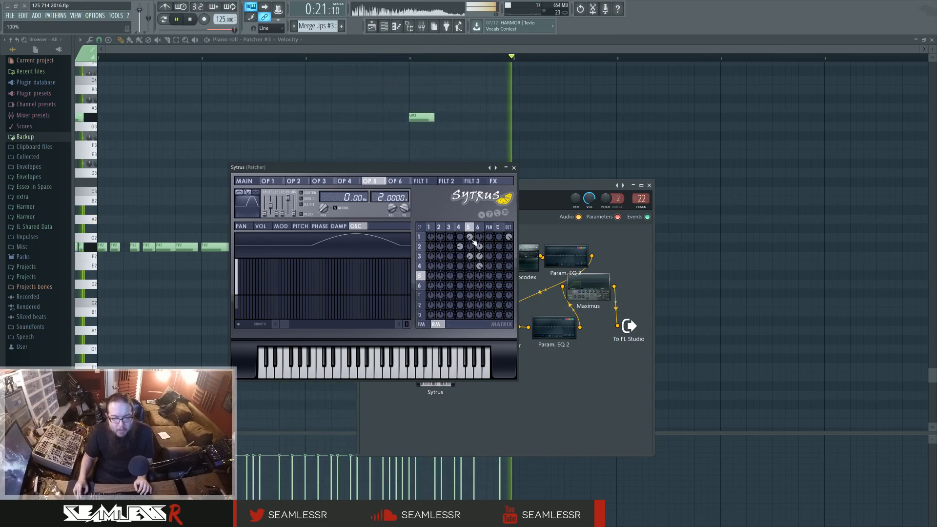
{"action": "left_click_drag", "start_coordinate": [236, 310], "coordinate": [237, 304]}
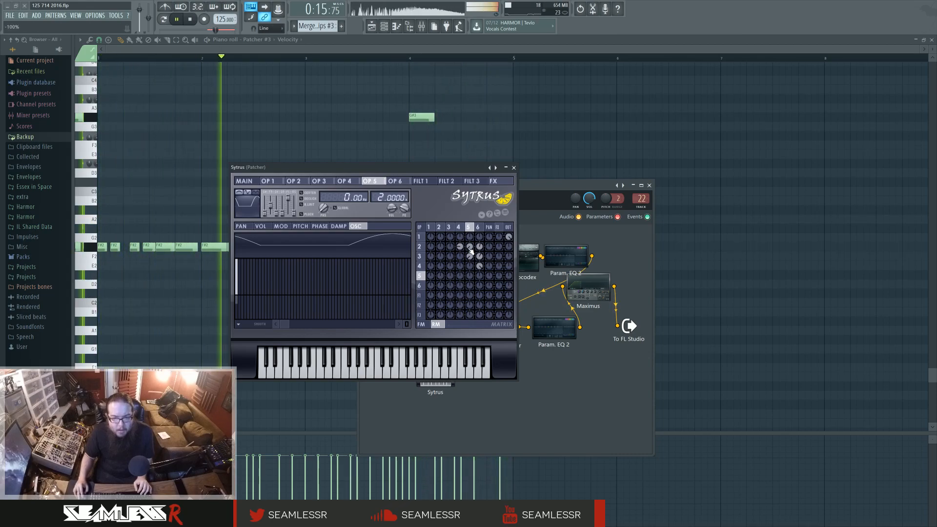
{"action": "left_click", "coordinate": [191, 22]}
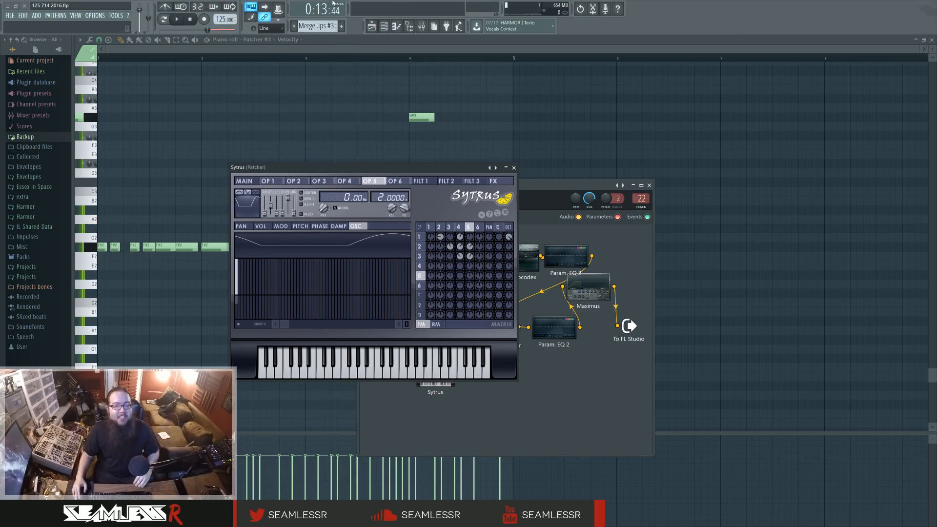
Step: Return to the playlist, unsolo mixer insert 22, and play the full mix with all tracks before stopping
{"action": "left_click", "coordinate": [371, 24]}
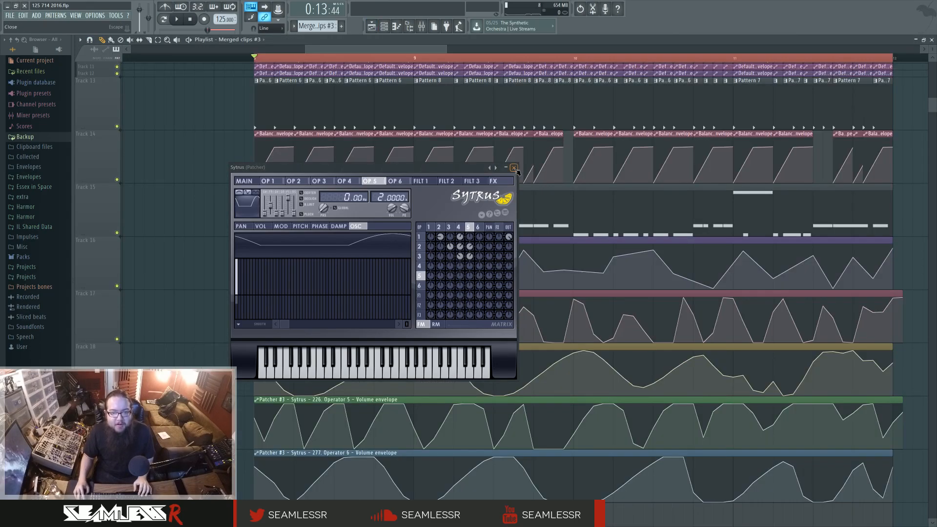
{"action": "left_click", "coordinate": [514, 168]}
{"action": "key", "text": "F9"}
{"action": "left_click", "coordinate": [404, 312]}
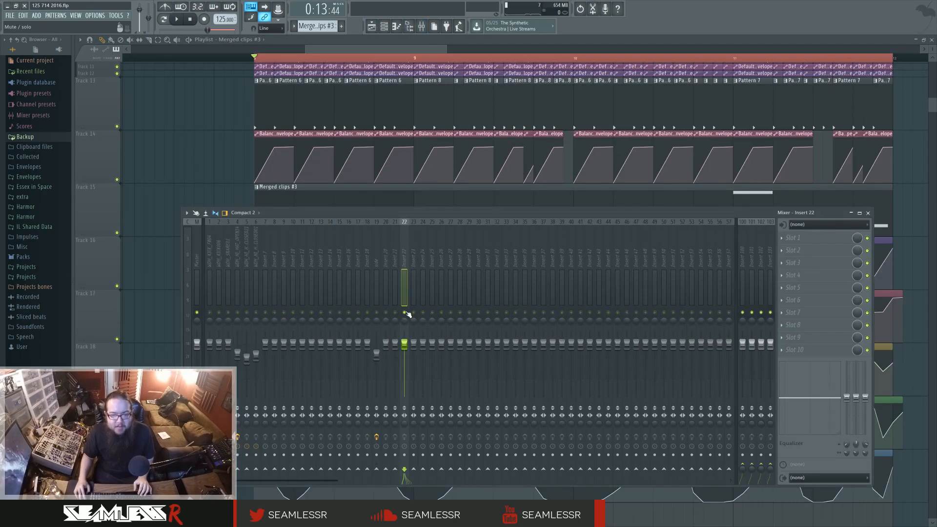
{"action": "key", "text": "space"}
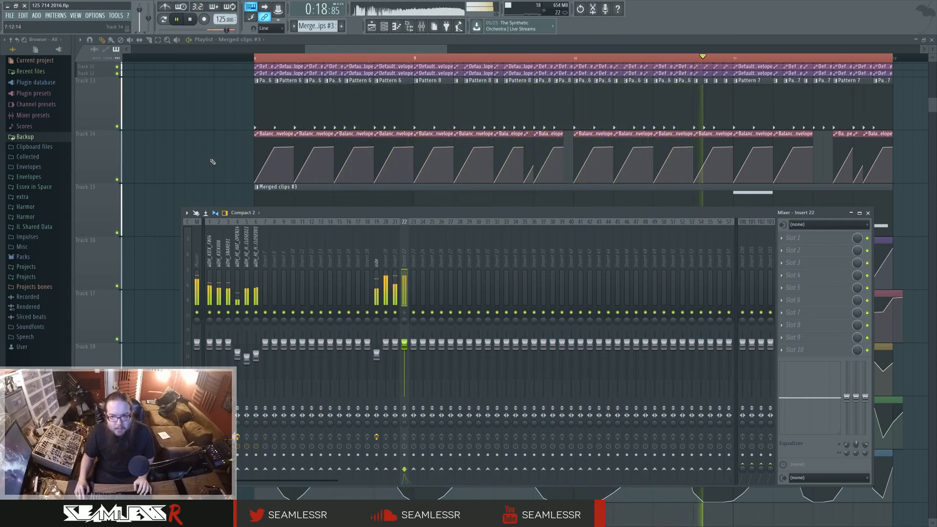
{"action": "key", "text": "space"}
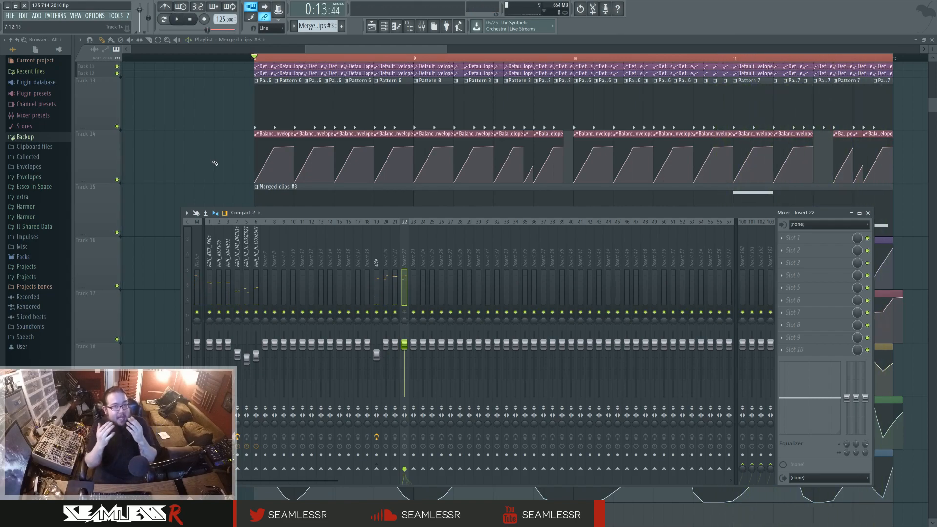